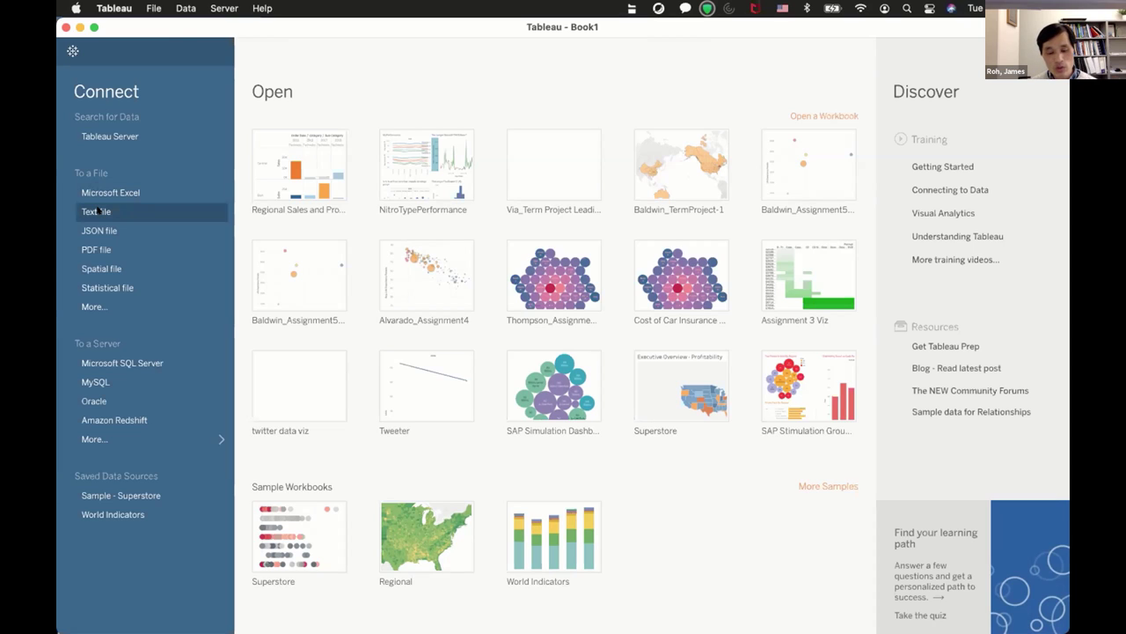
Connect to the text file Lecture 04 Sample - Superstore.csv in the Downloads folder
click(98, 211)
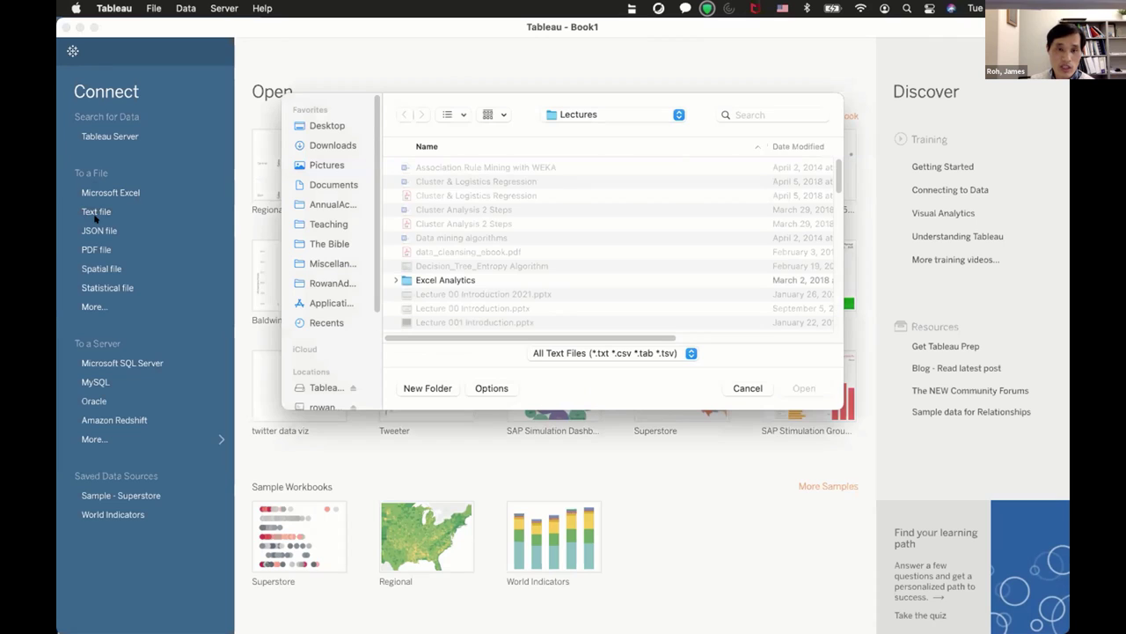
click(333, 145)
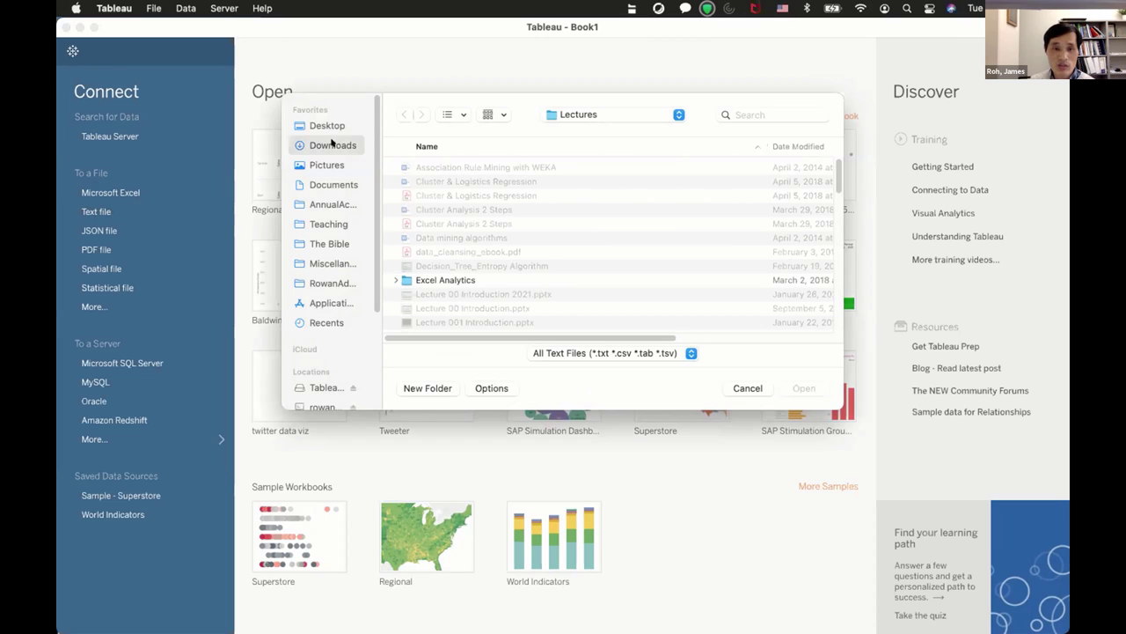
click(791, 144)
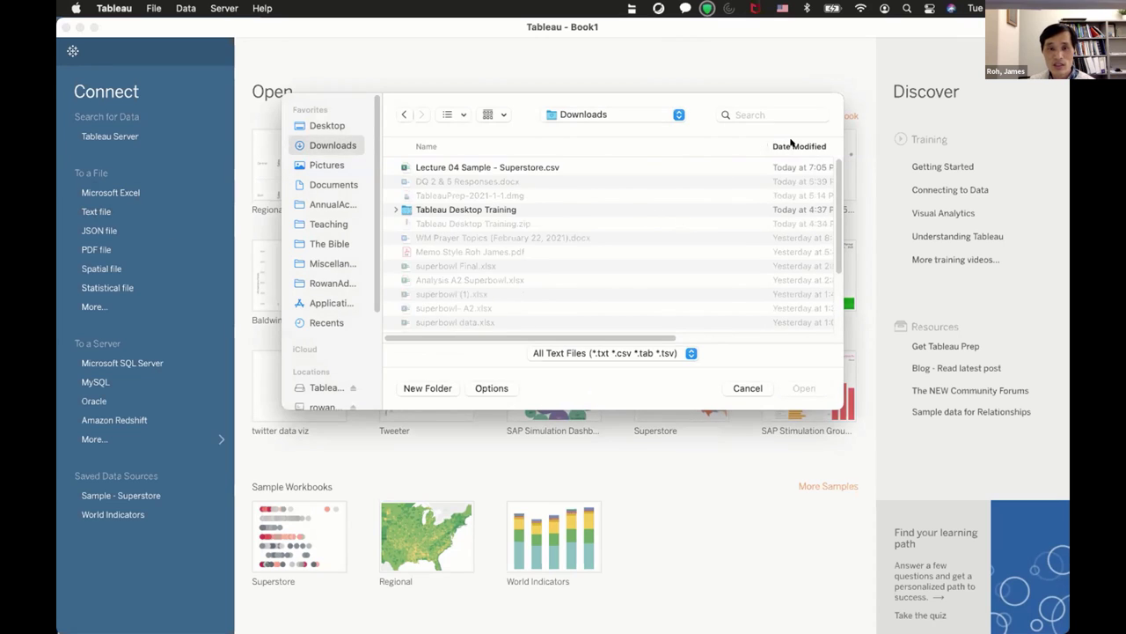
click(509, 166)
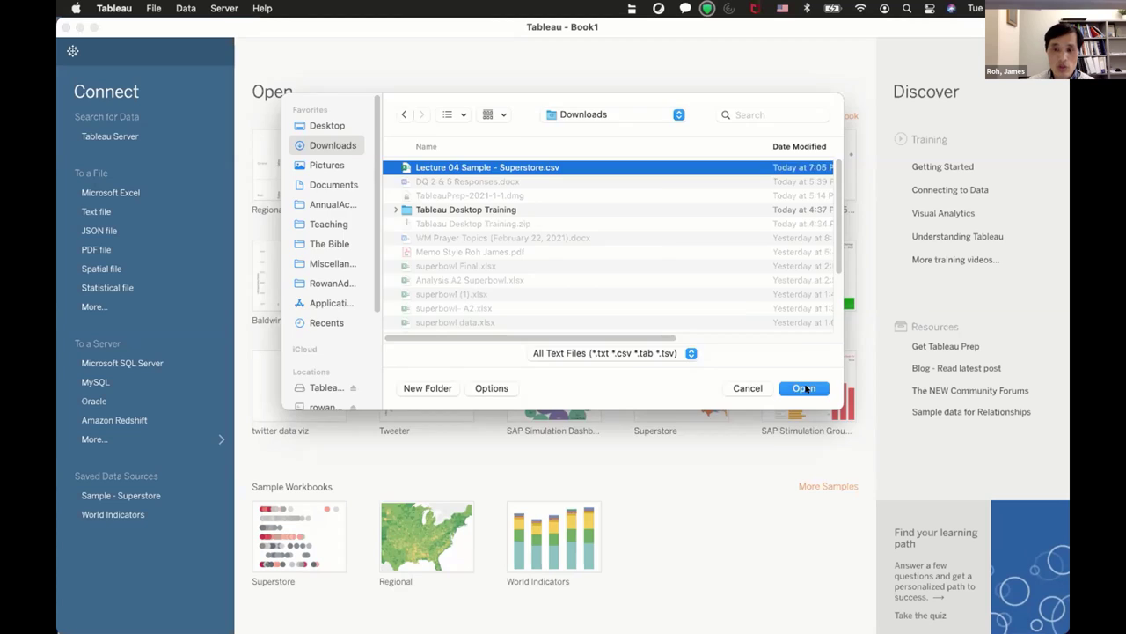
click(805, 388)
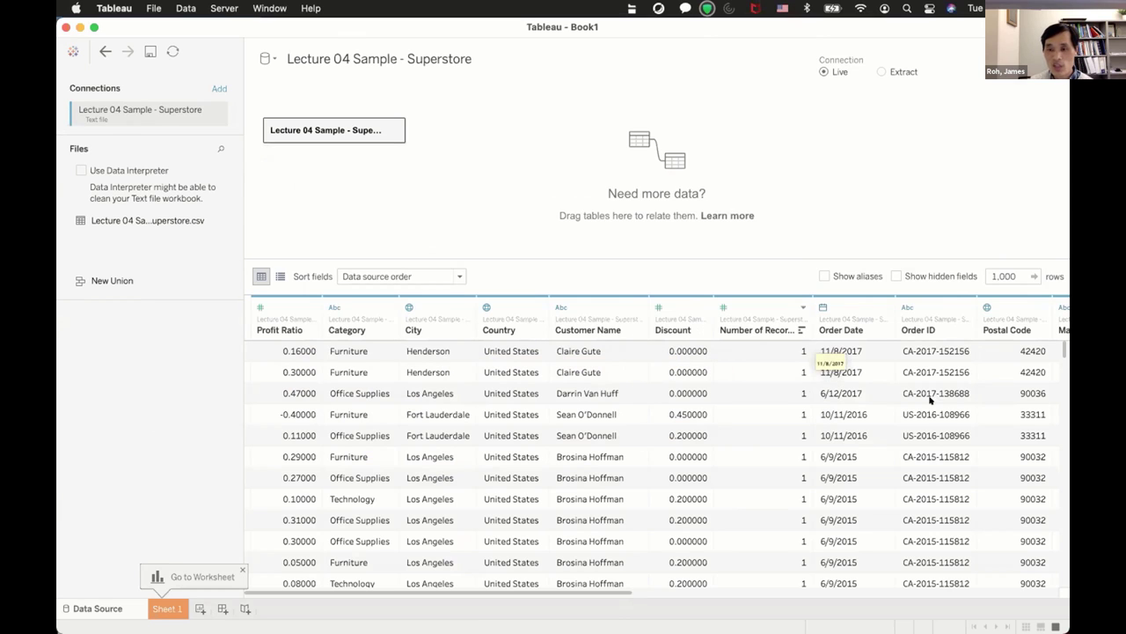
Look through all columns of the imported data and the operations available for the Profit Ratio column
scroll(838, 460, right, 5)
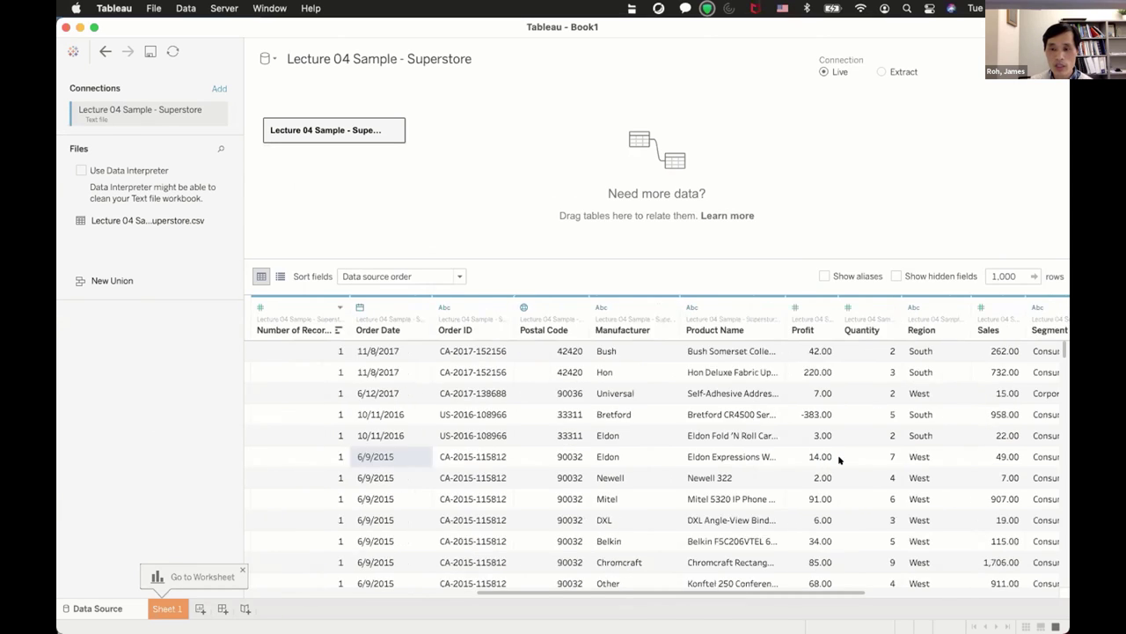
scroll(838, 459, right, 5)
scroll(838, 459, left, 12)
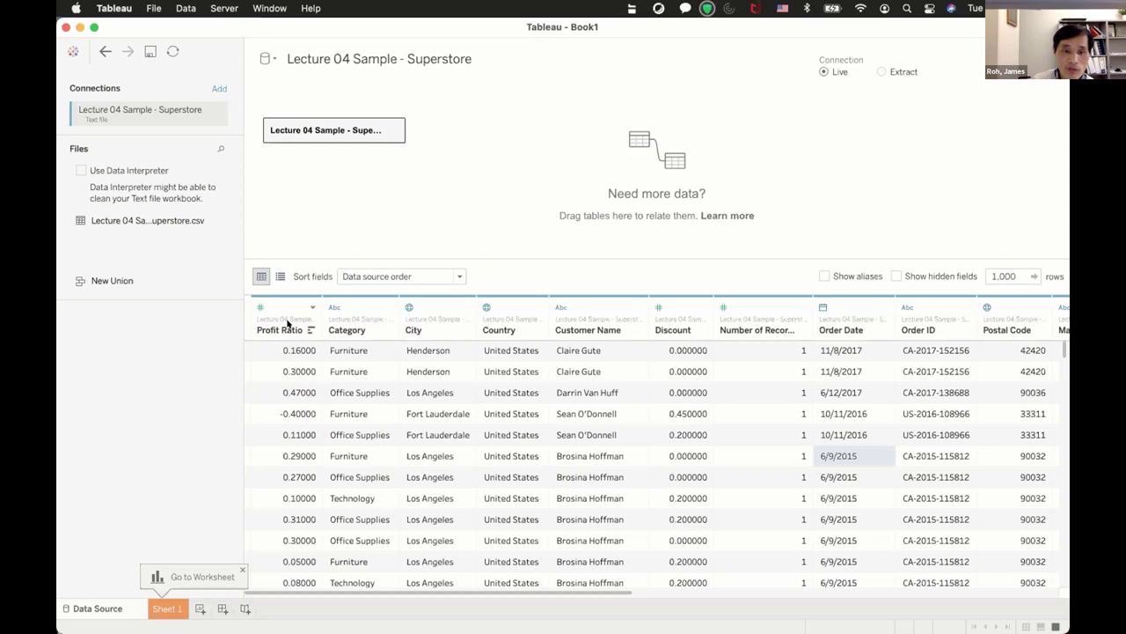
click(310, 307)
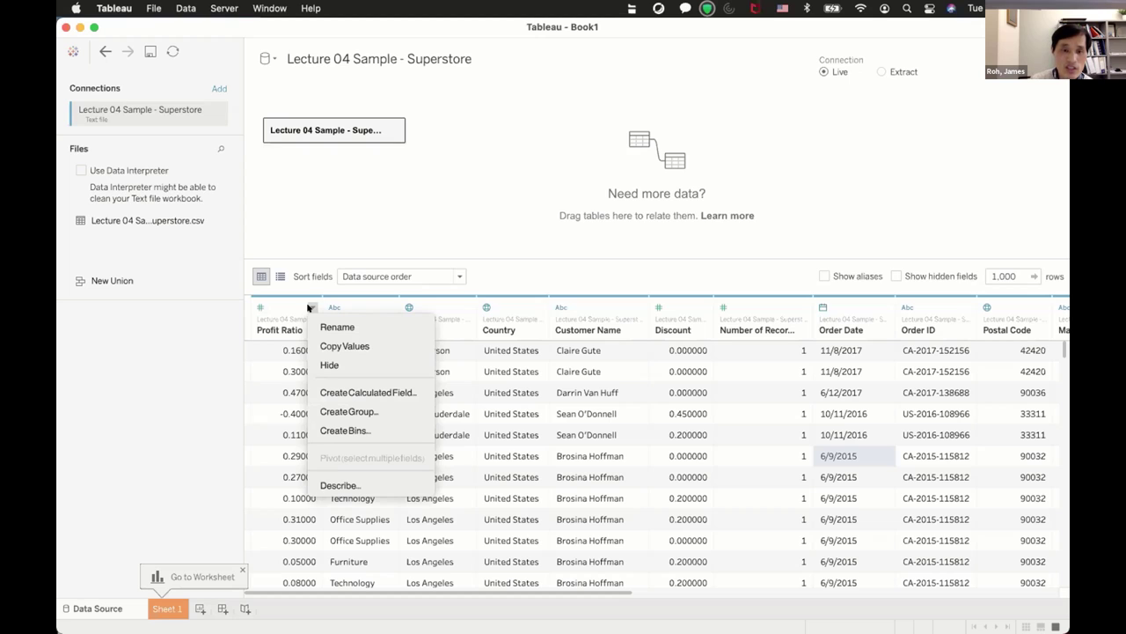
click(260, 302)
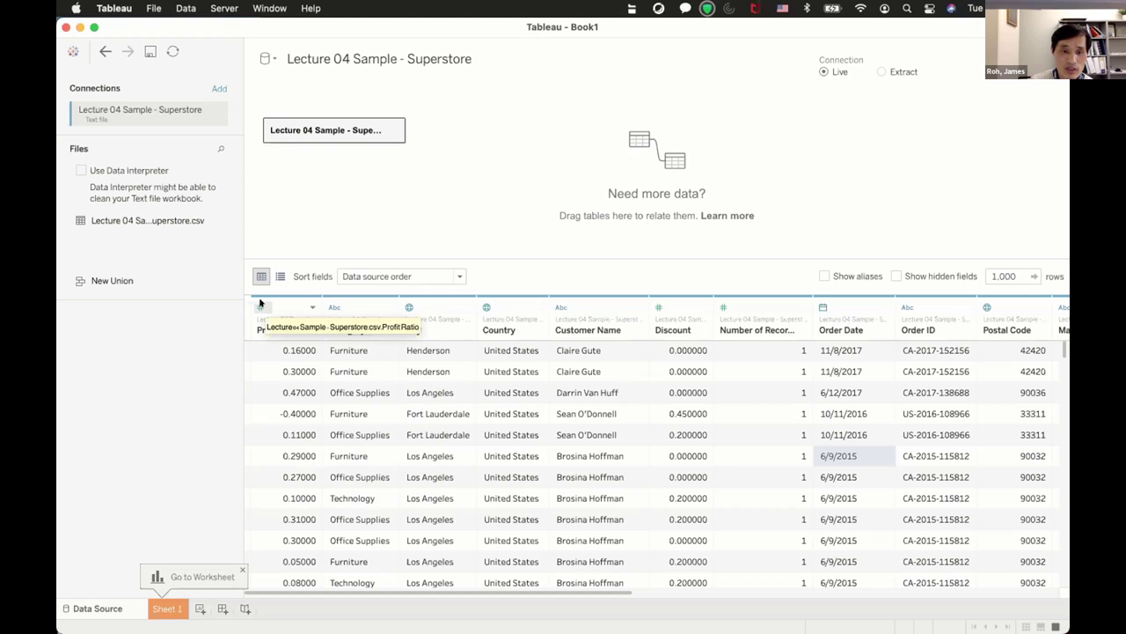
Try the String data type on the Profit Ratio column, check the data, and undo the change
click(260, 303)
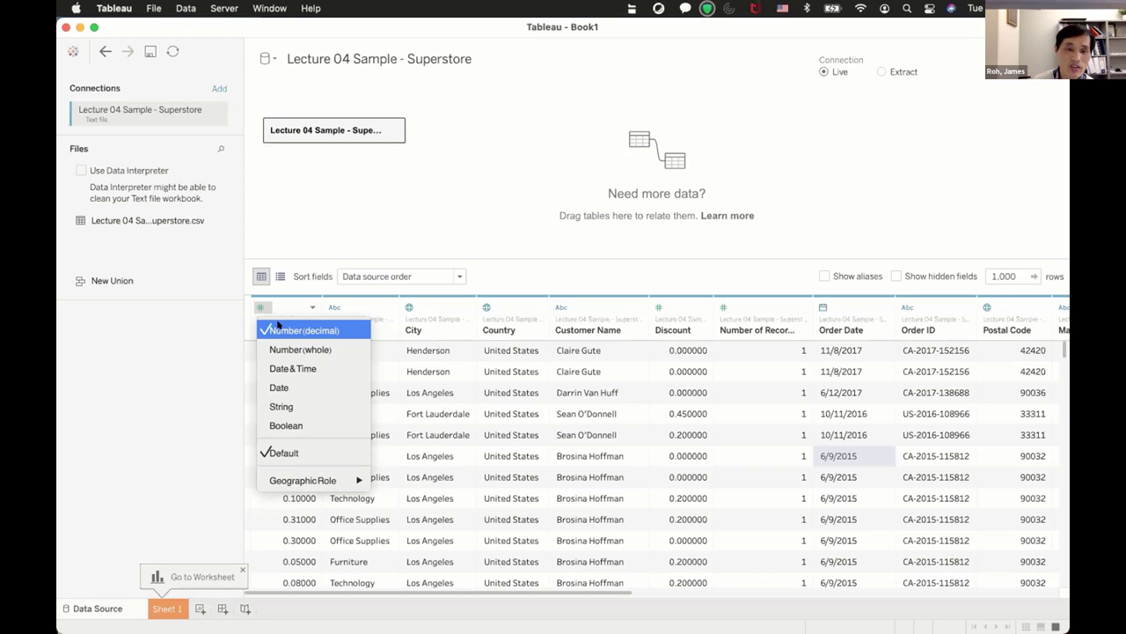
click(286, 398)
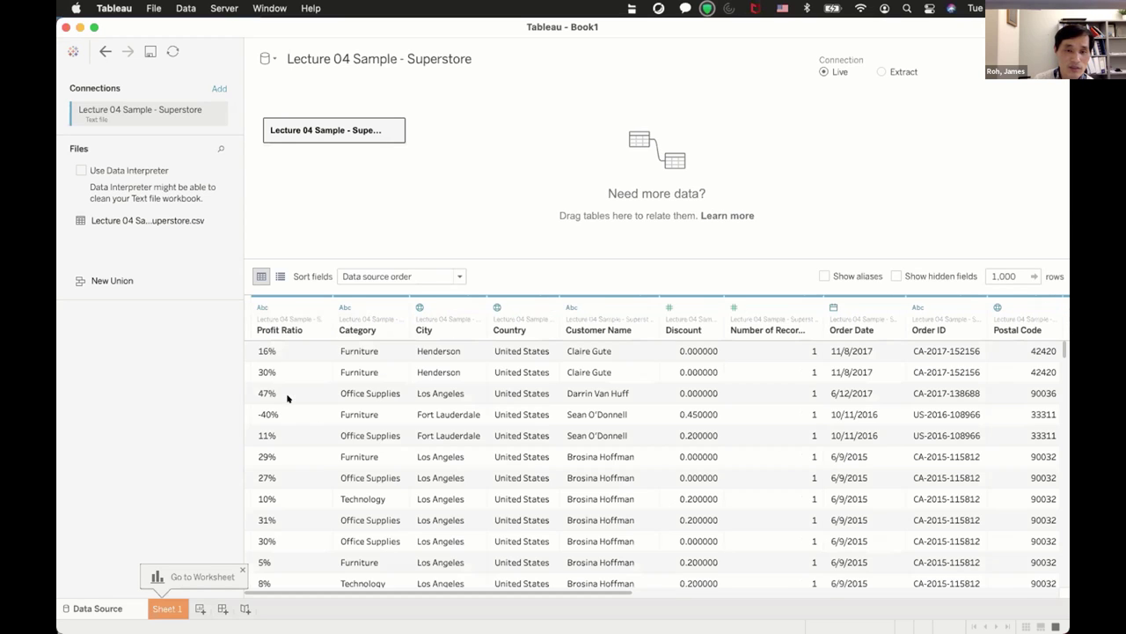
scroll(286, 399, down, 1)
scroll(287, 399, up, 1)
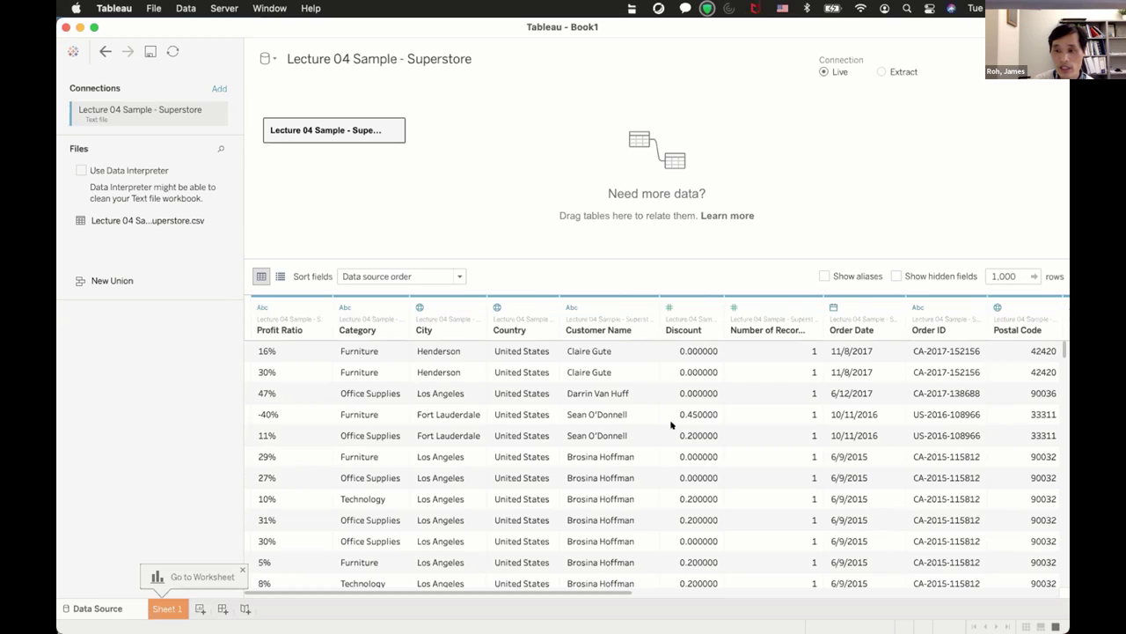
scroll(679, 425, right, 10)
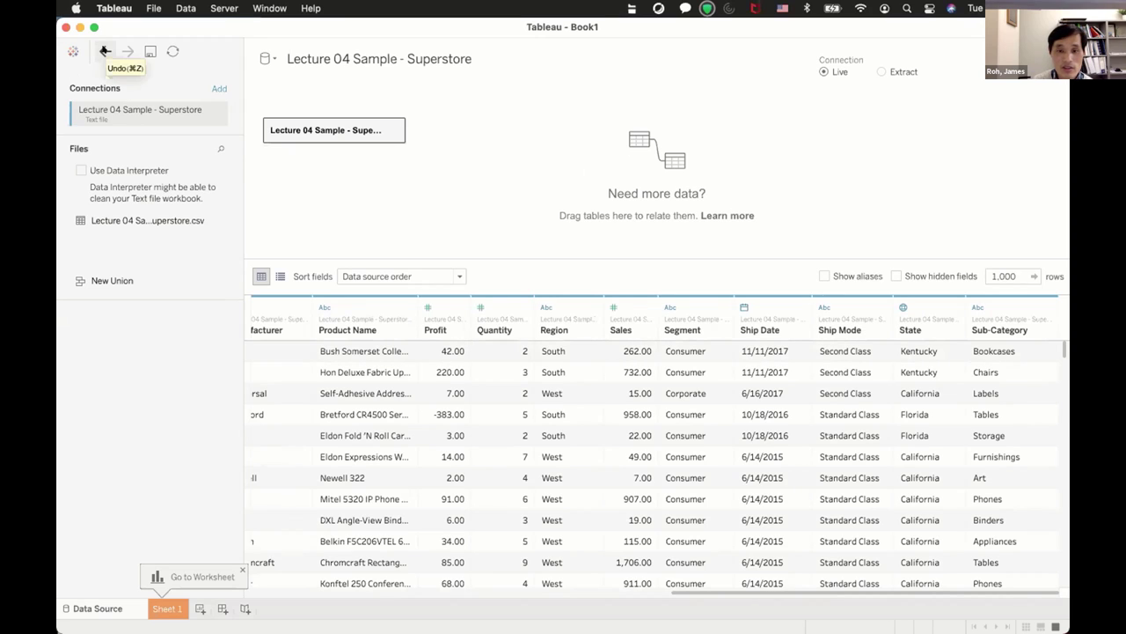
click(105, 51)
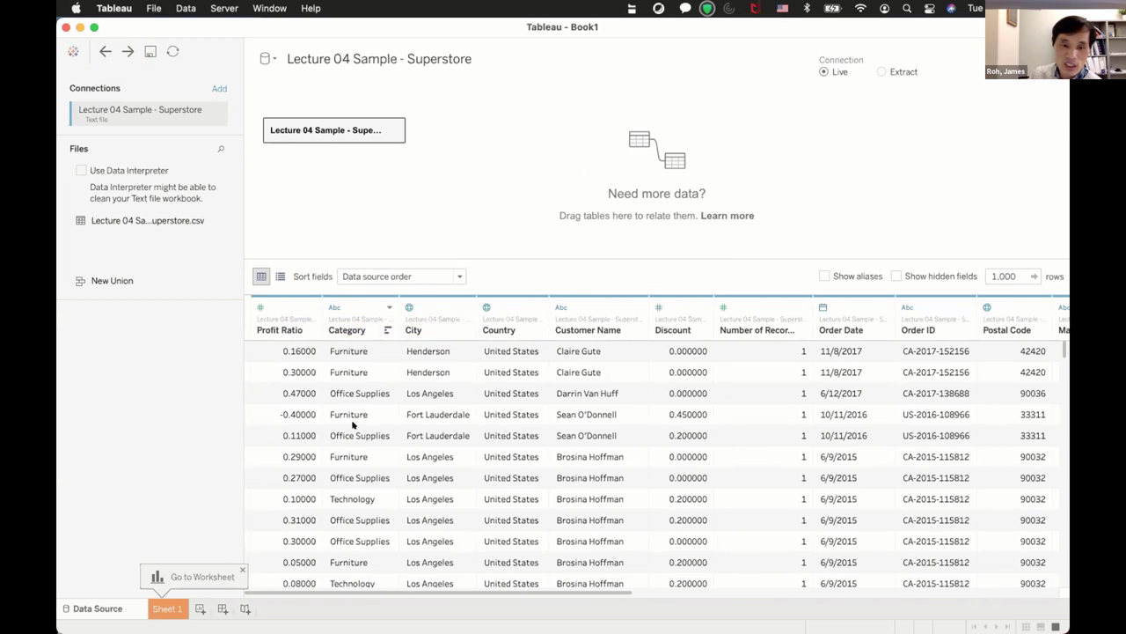
Check the data types assigned to the Category, City and Order Date columns and examine the remaining columns
click(333, 307)
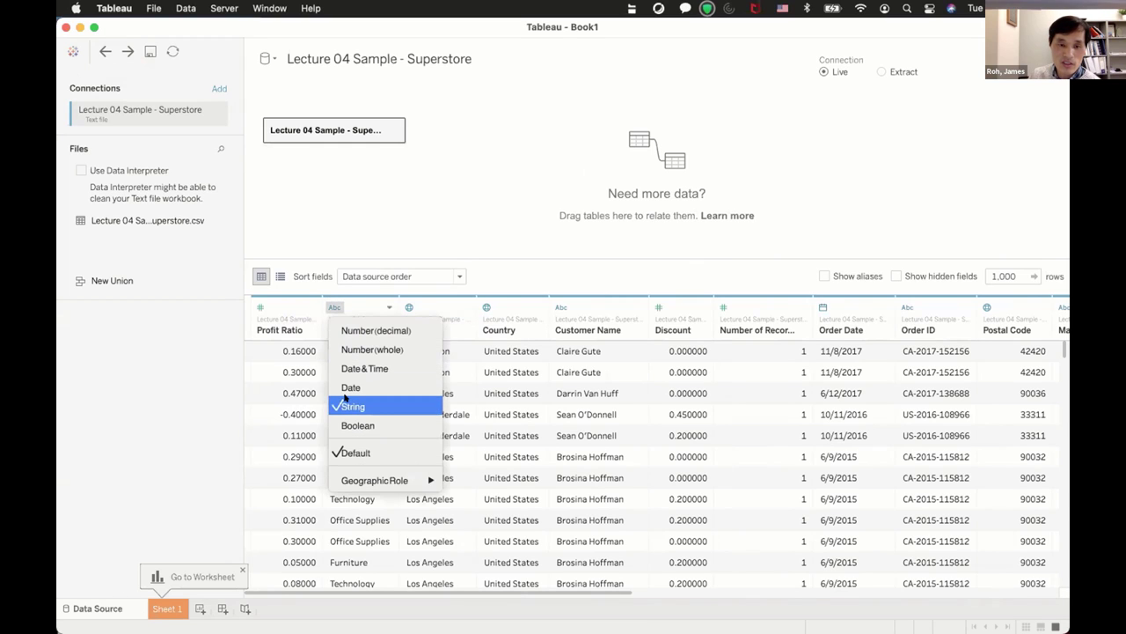
click(482, 266)
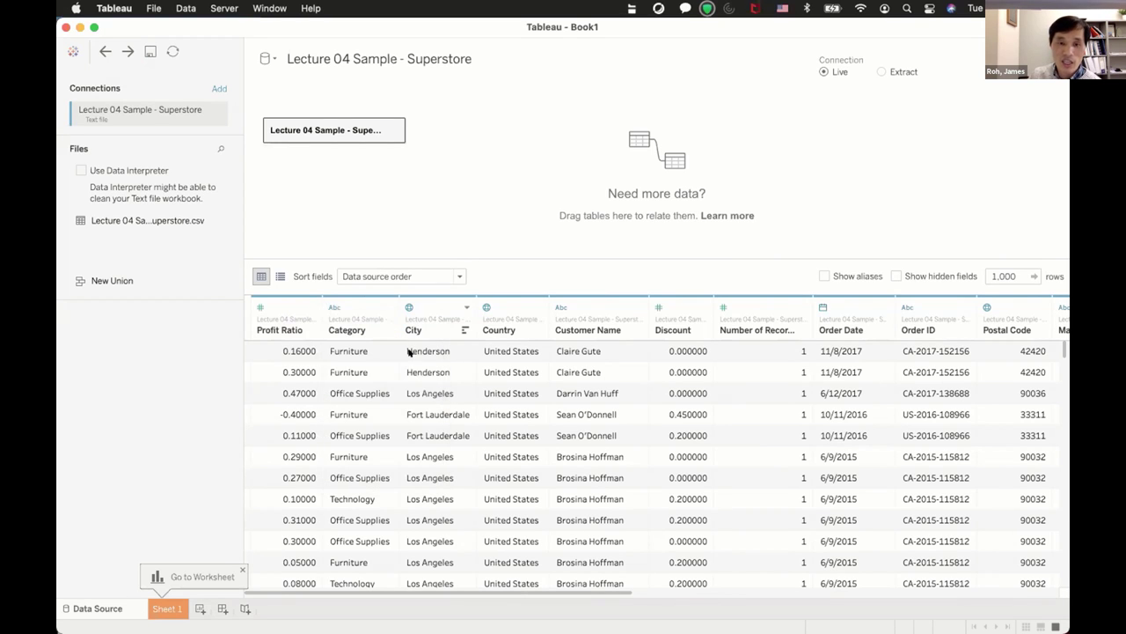
click(403, 303)
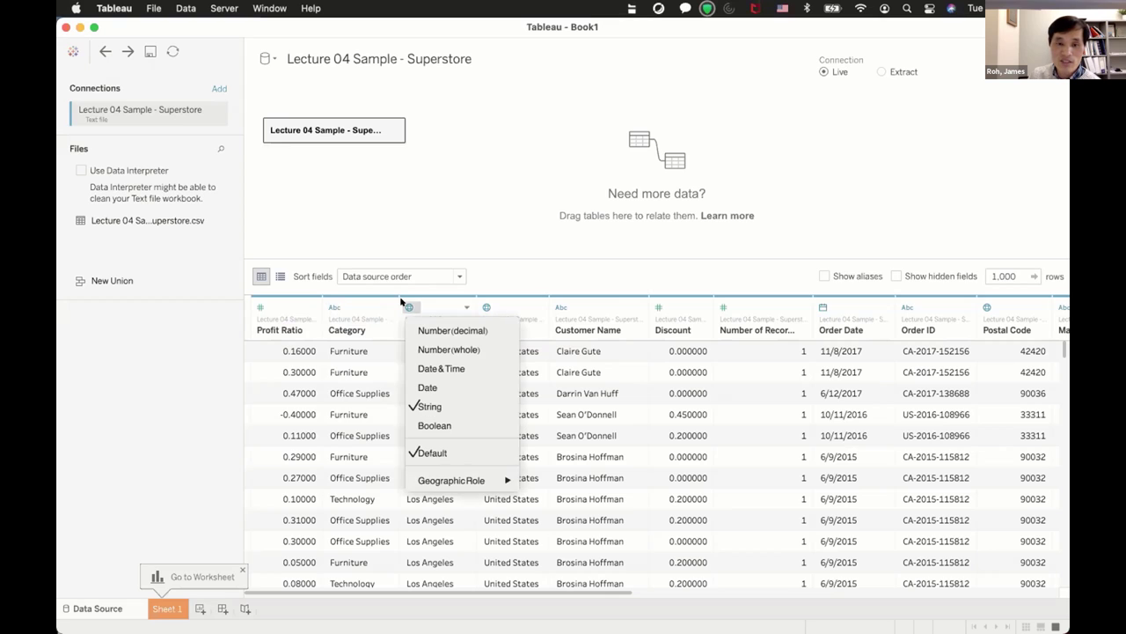
click(476, 231)
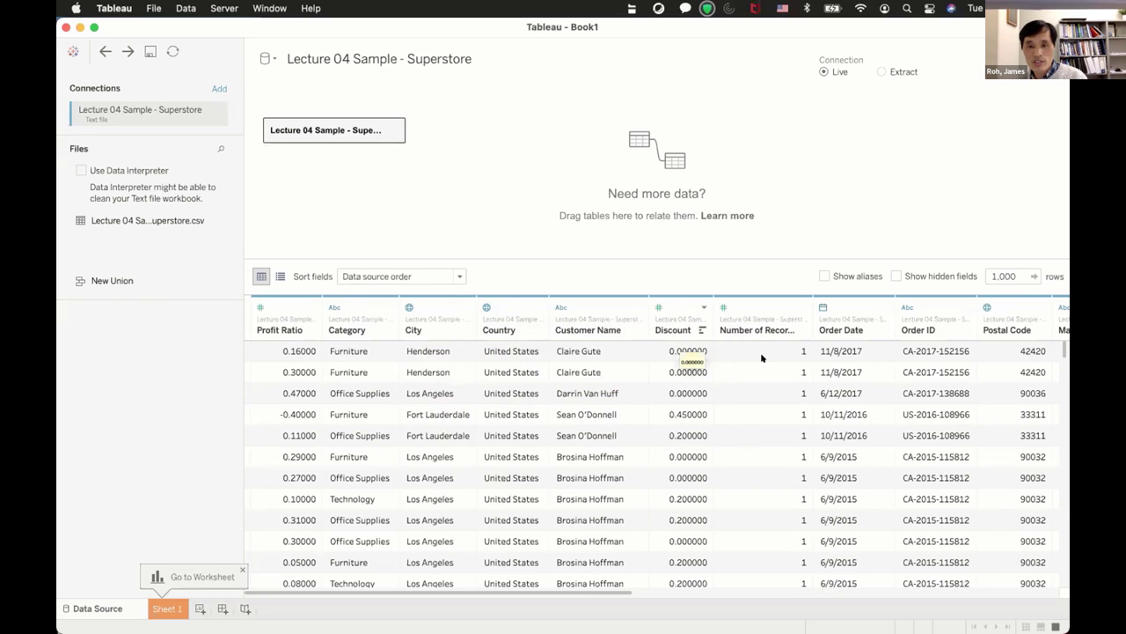
scroll(762, 359, right, 5)
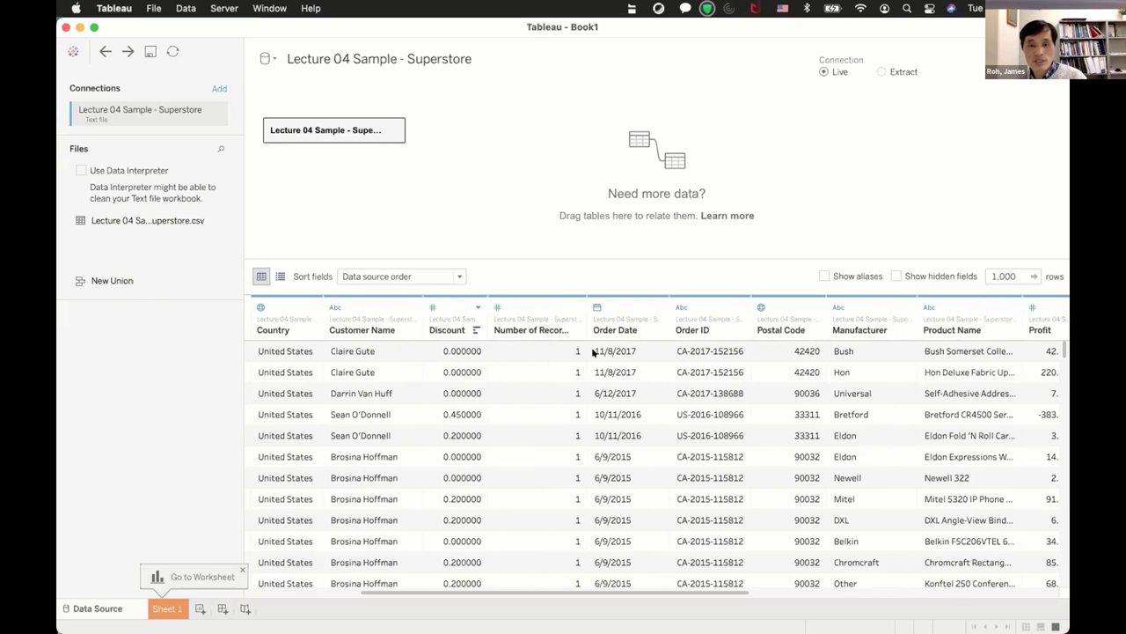
click(596, 305)
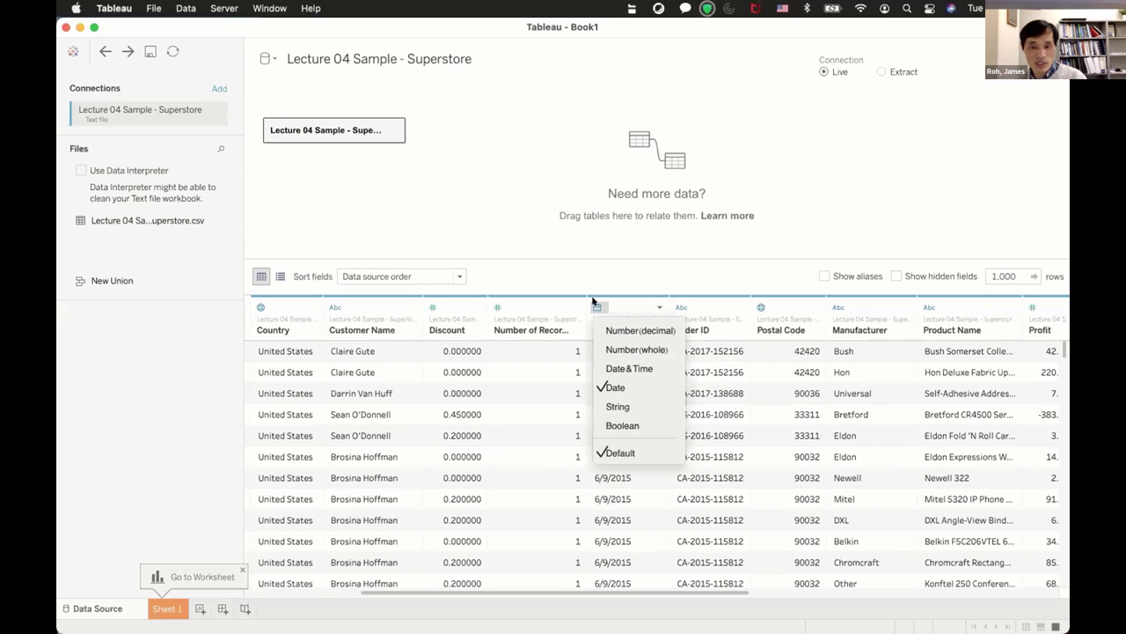
click(594, 303)
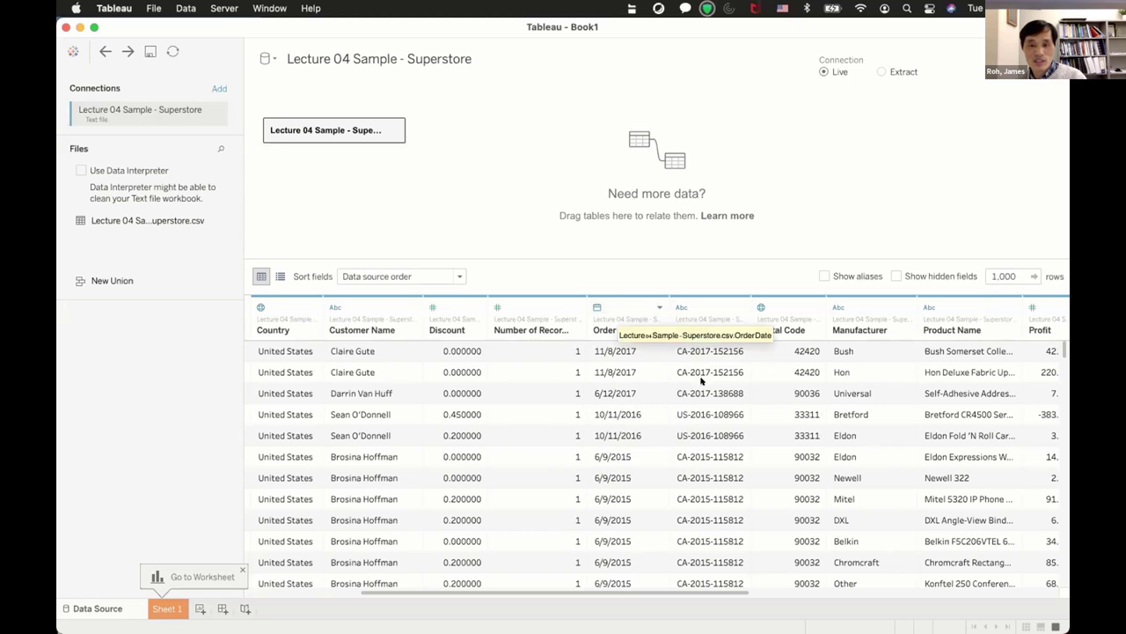
scroll(792, 352, right, 10)
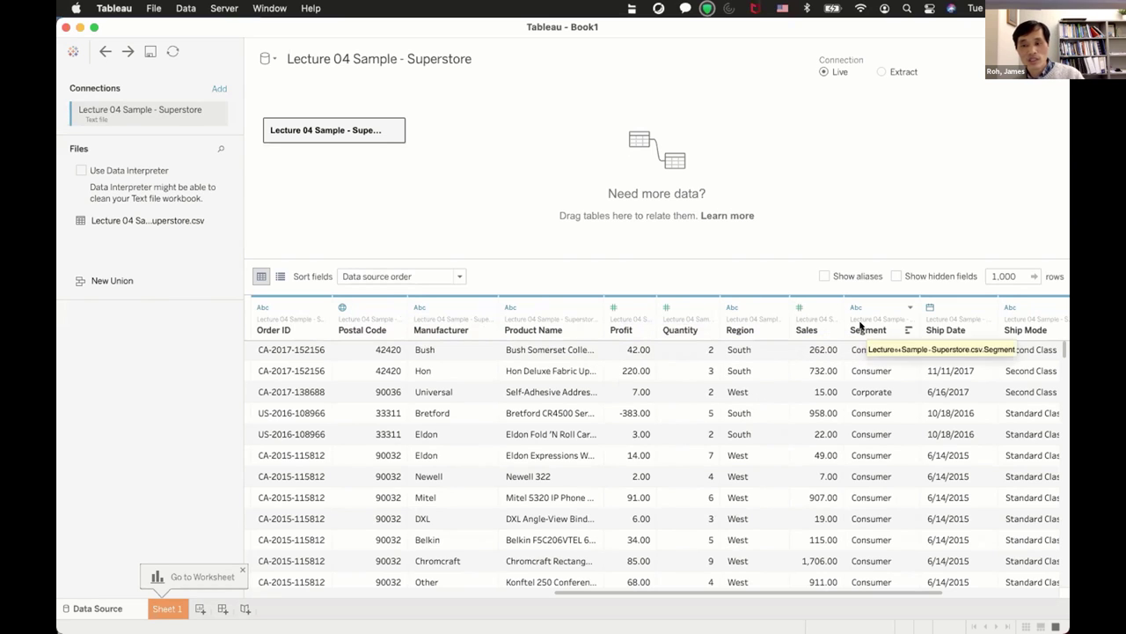
scroll(907, 402, right, 5)
scroll(906, 401, right, 2)
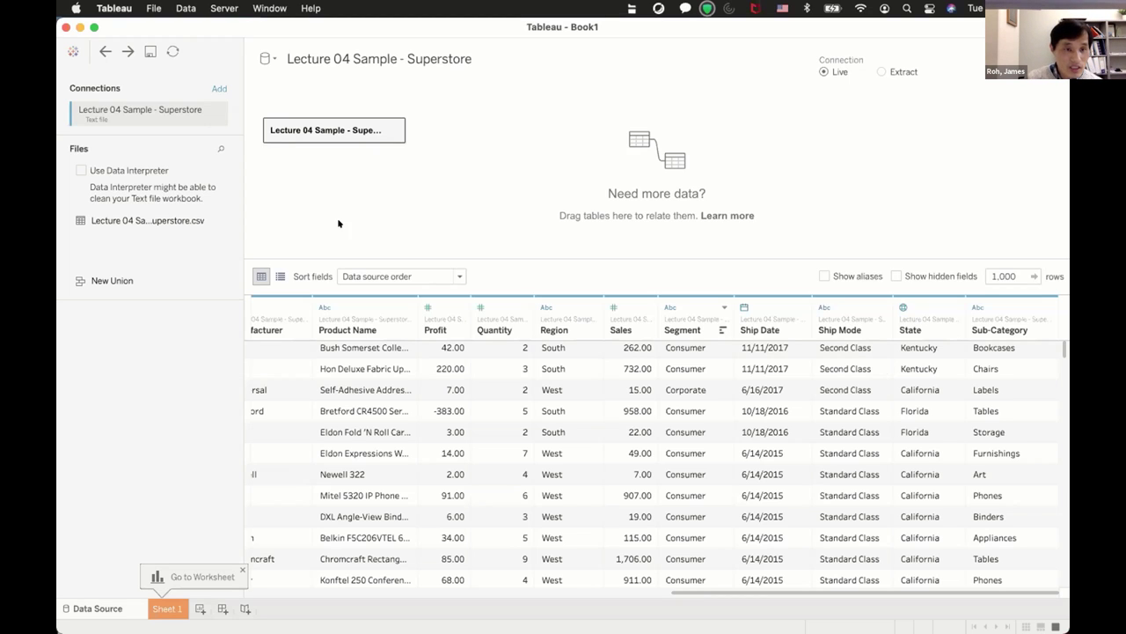
Open the Sheet 1 worksheet
click(161, 612)
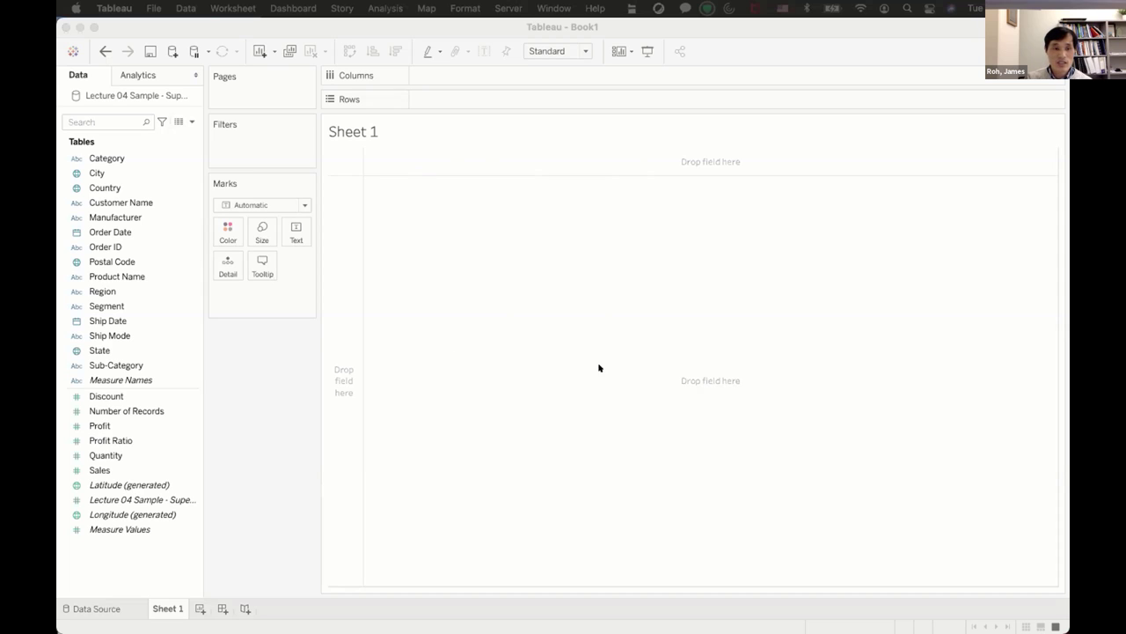
Try Order Date as the Columns field of the worksheet and remove it again
click(96, 231)
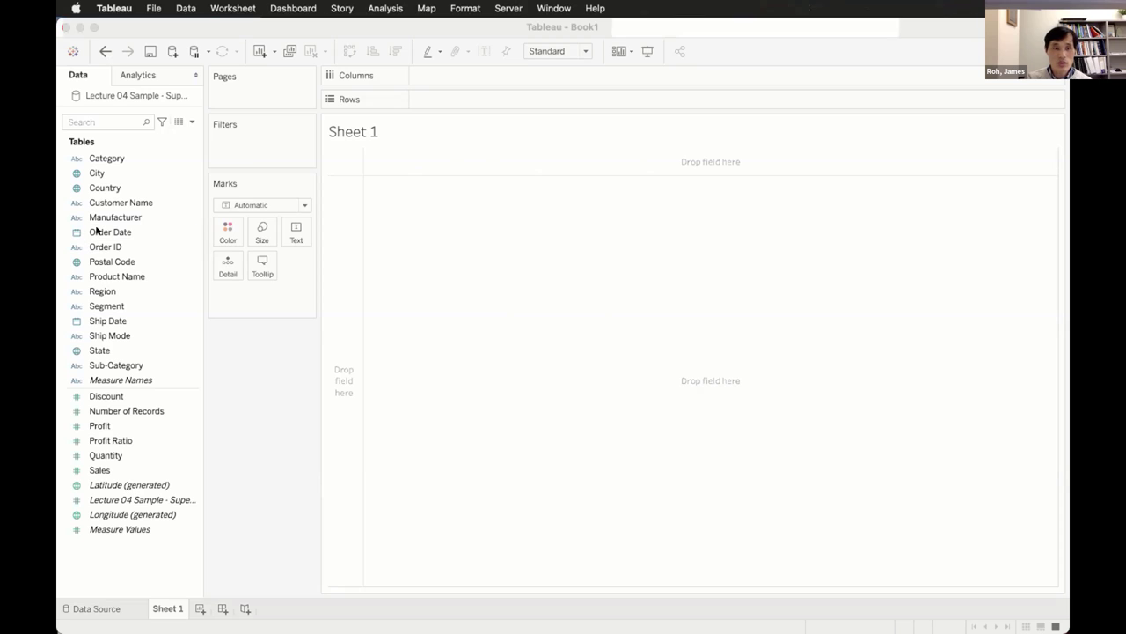
super+click(88, 158)
click(94, 227)
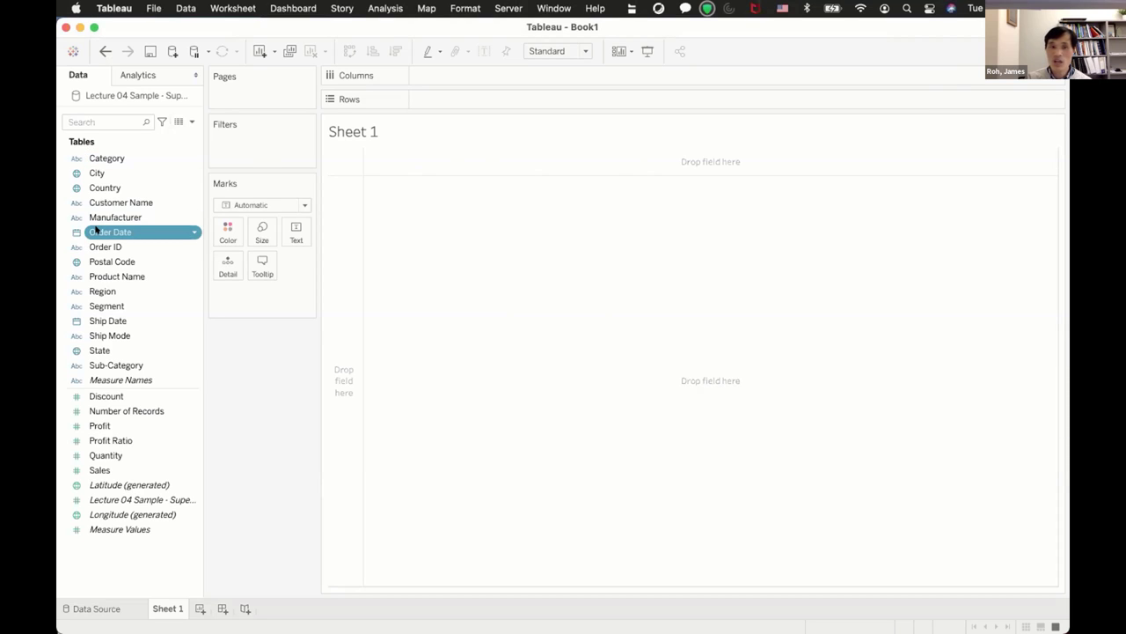
drag(97, 229, 436, 76)
drag(436, 76, 436, 75)
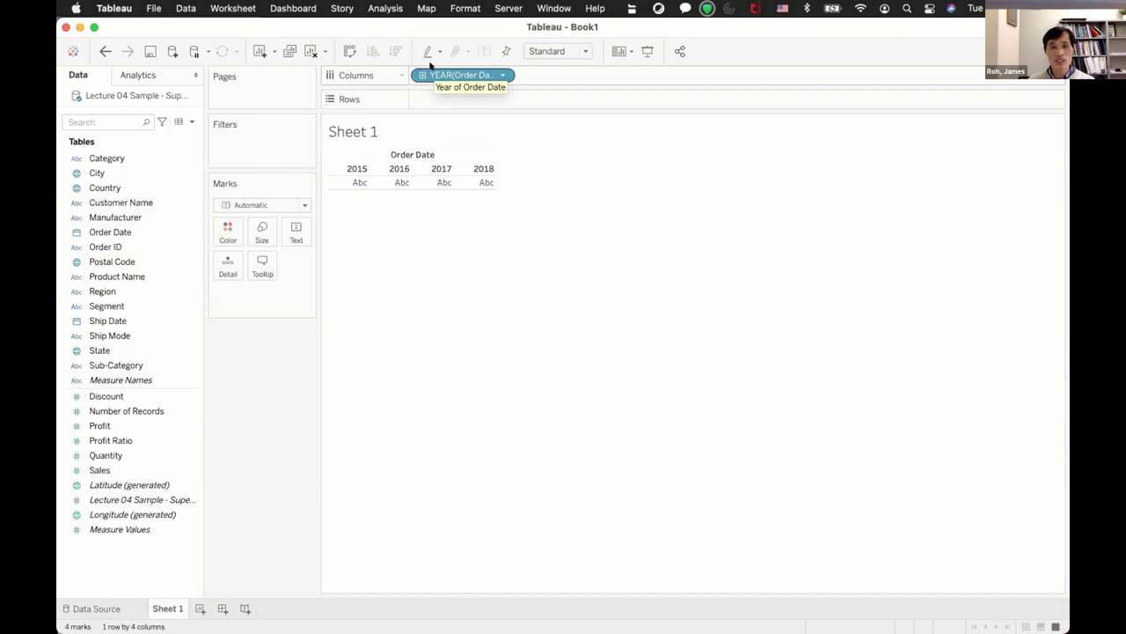
drag(457, 75, 104, 278)
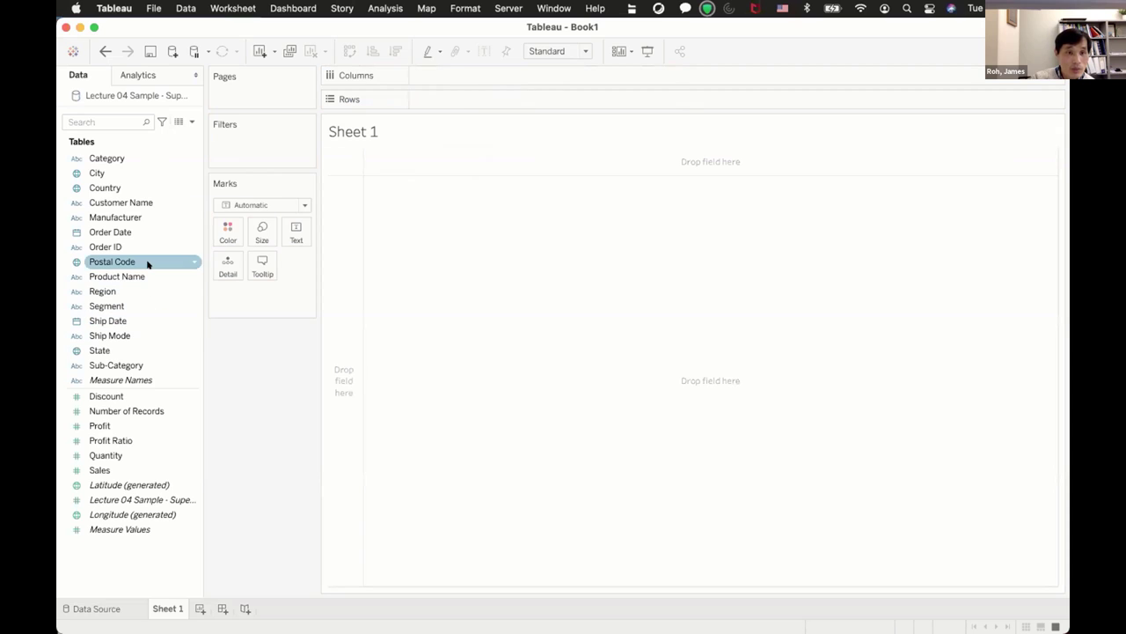
Try Category as the Columns field, inspect its headers, and remove it from the view
drag(114, 155, 447, 65)
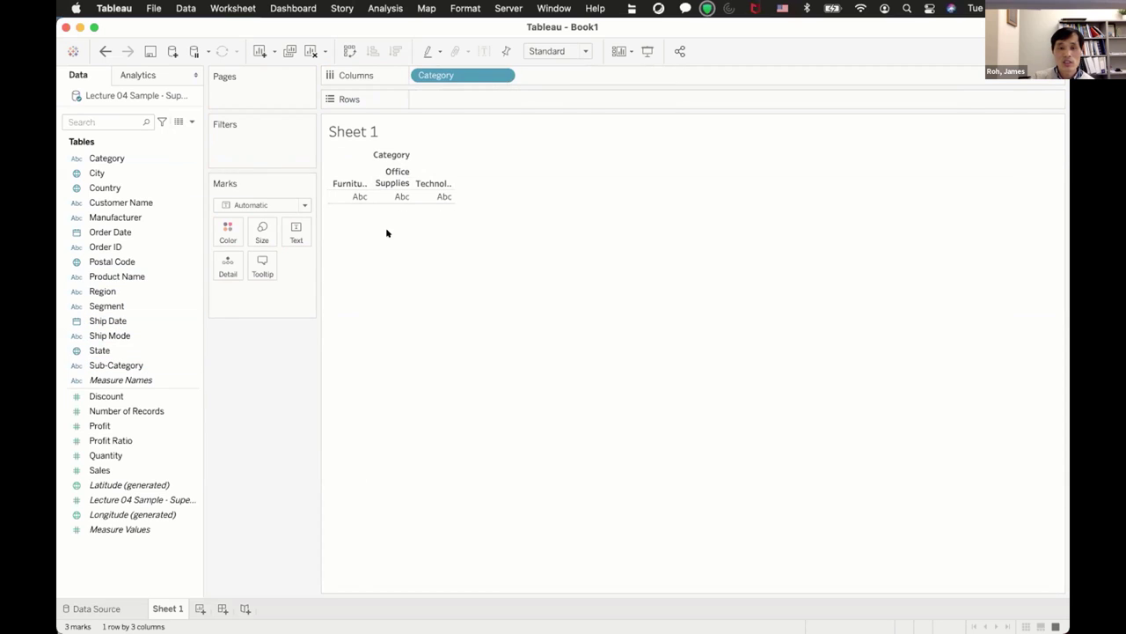
click(341, 185)
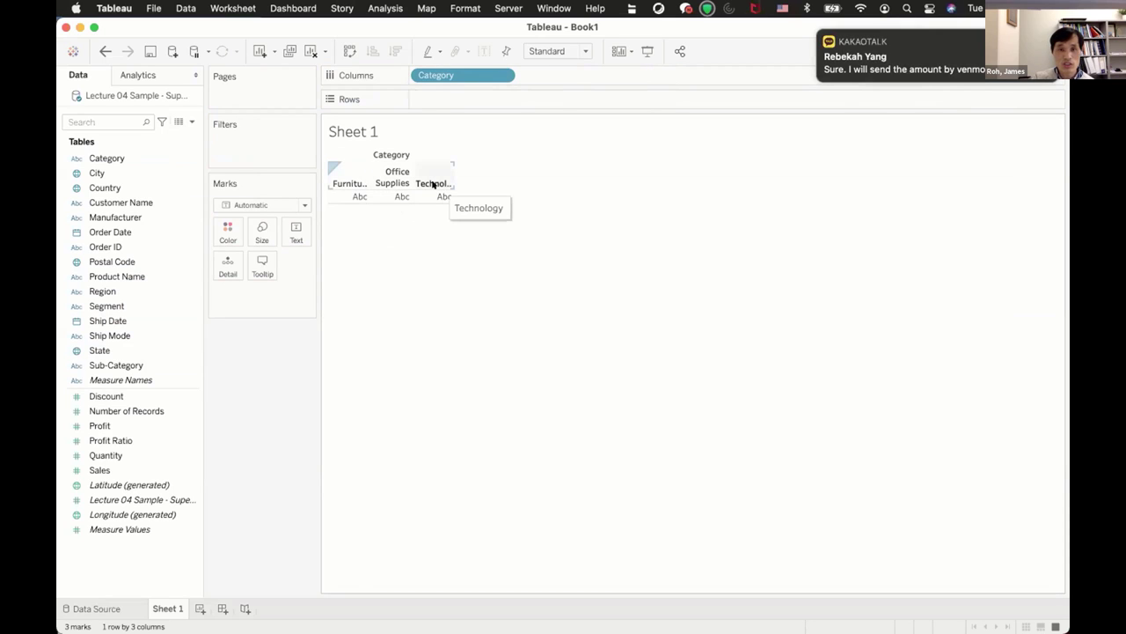
drag(447, 76, 135, 243)
Build a chart of total sales per sub-category, with Sub-Category in Columns and Sales in Rows
click(117, 364)
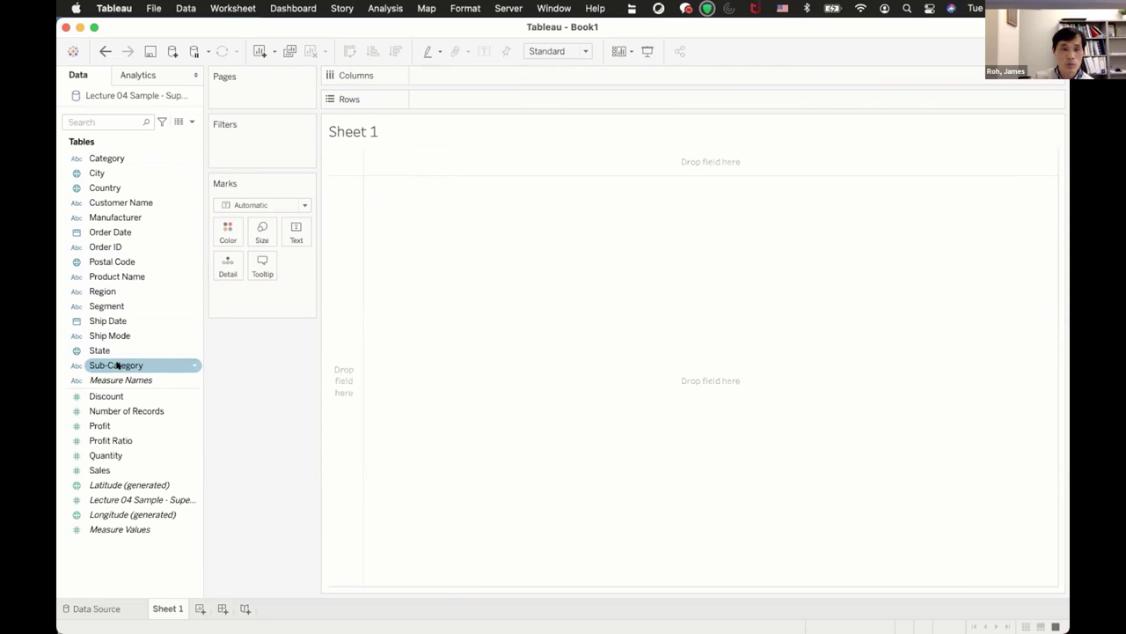
drag(117, 364, 463, 75)
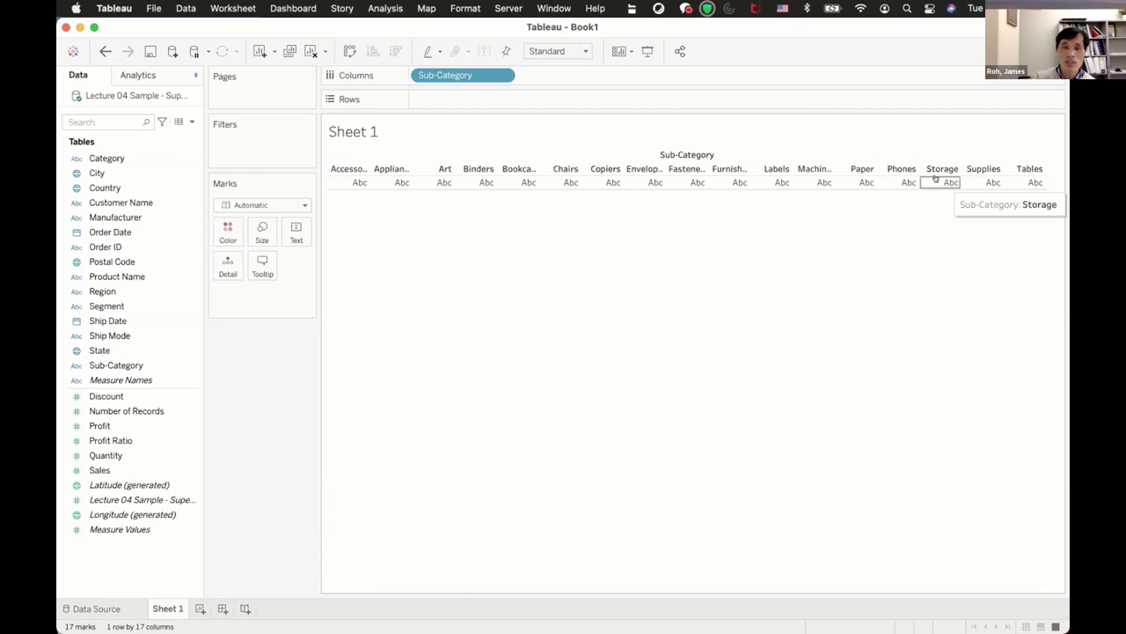
click(119, 378)
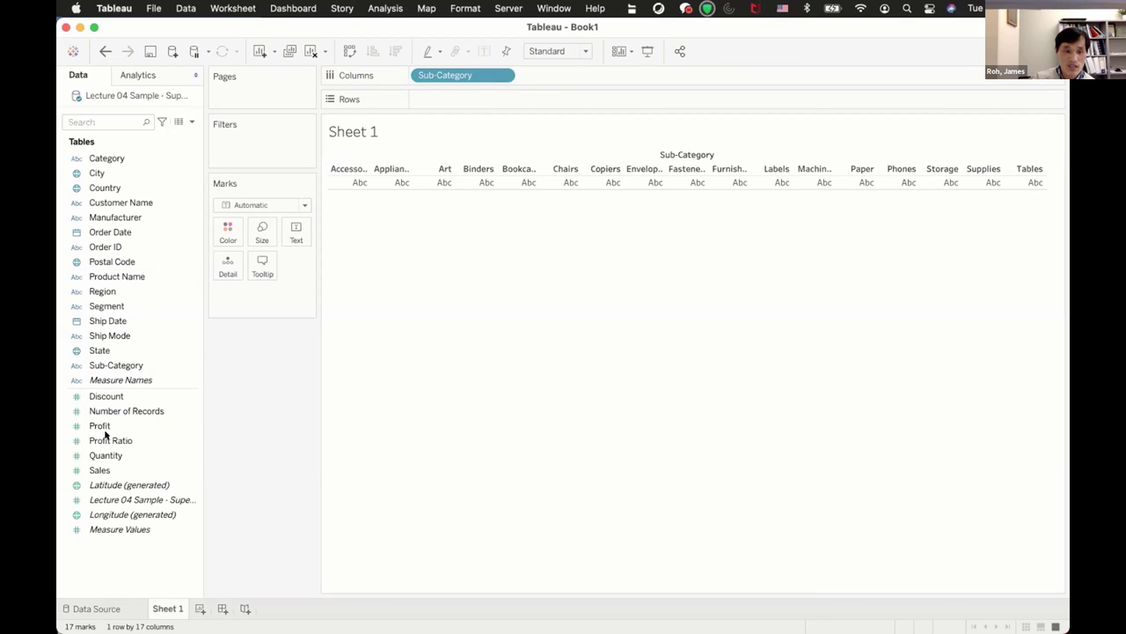
click(105, 469)
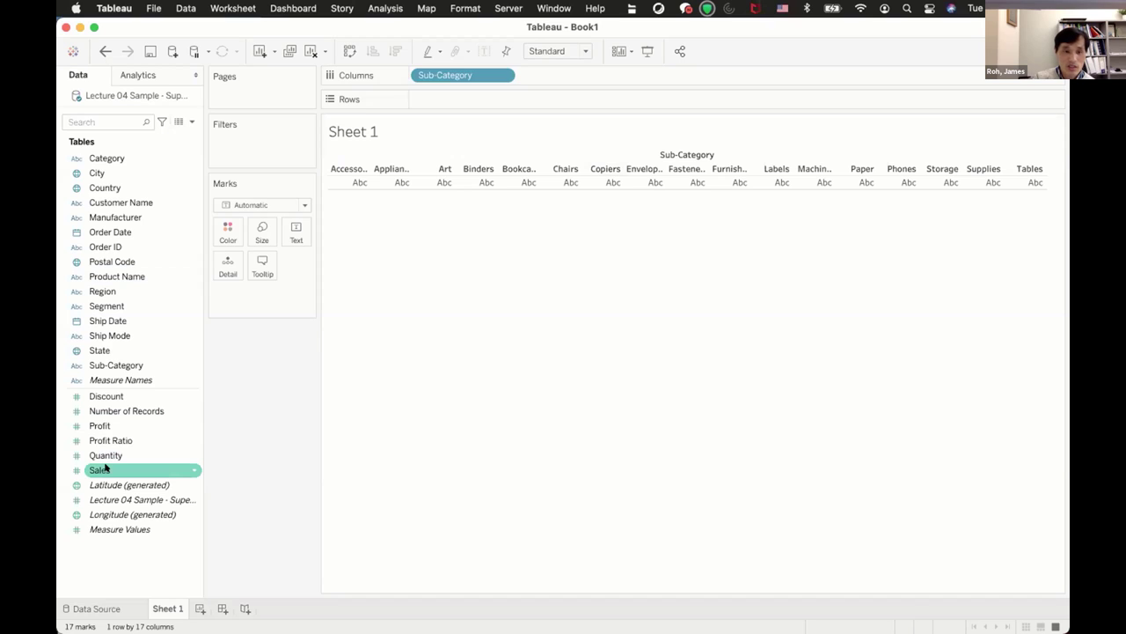
drag(104, 468, 433, 97)
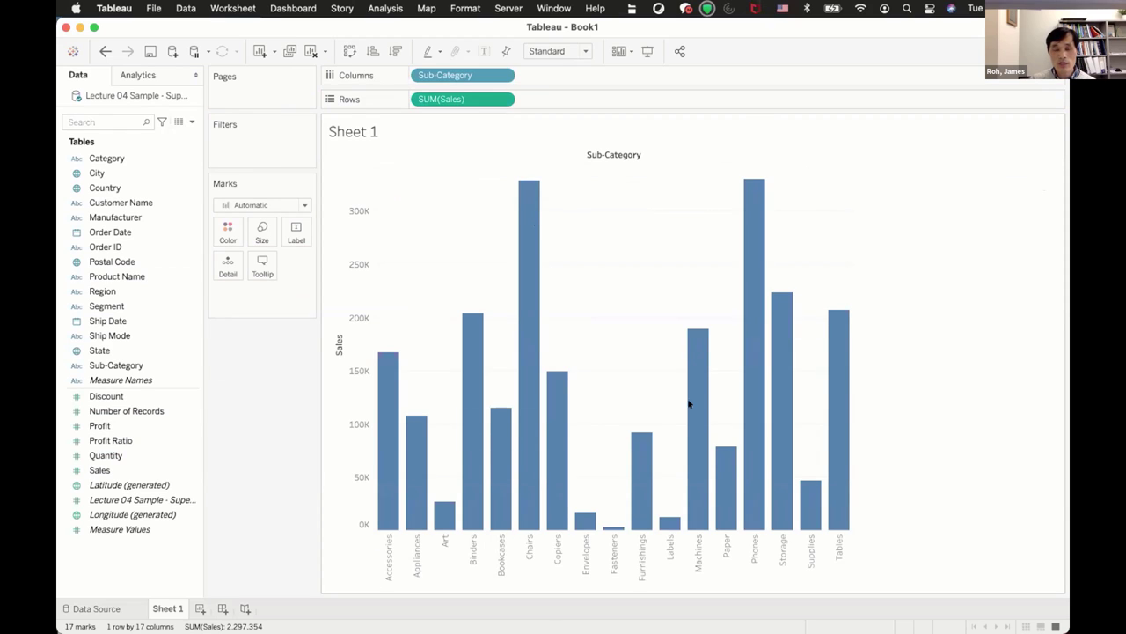
Replace Sub-Category with Order Date in Columns to chart total sales by year
mouse_move(771, 505)
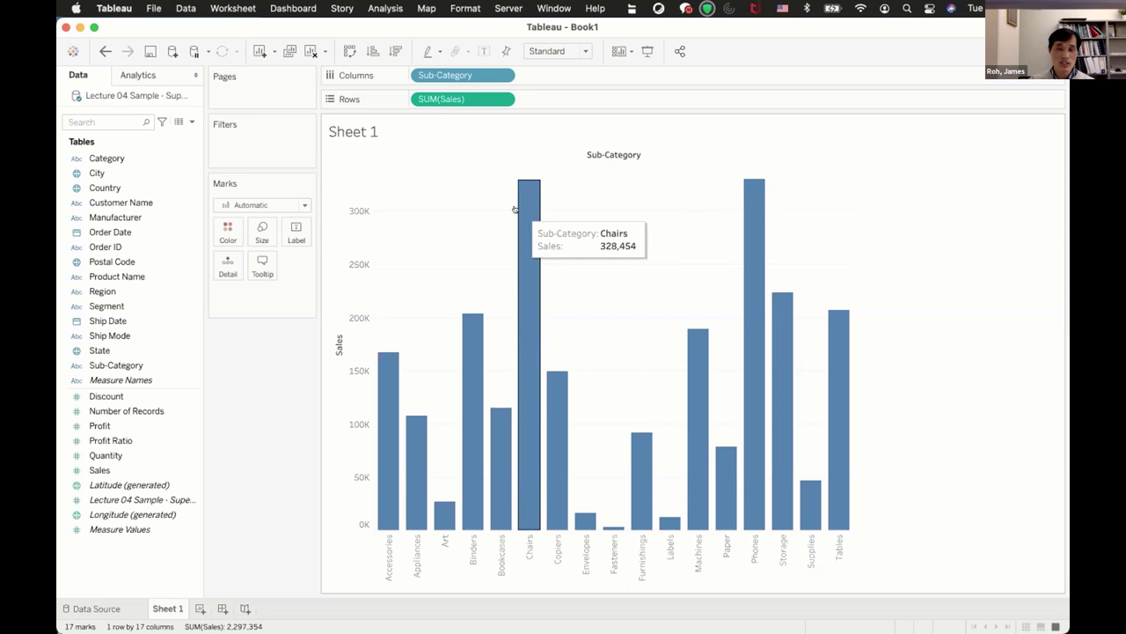
drag(465, 72, 120, 280)
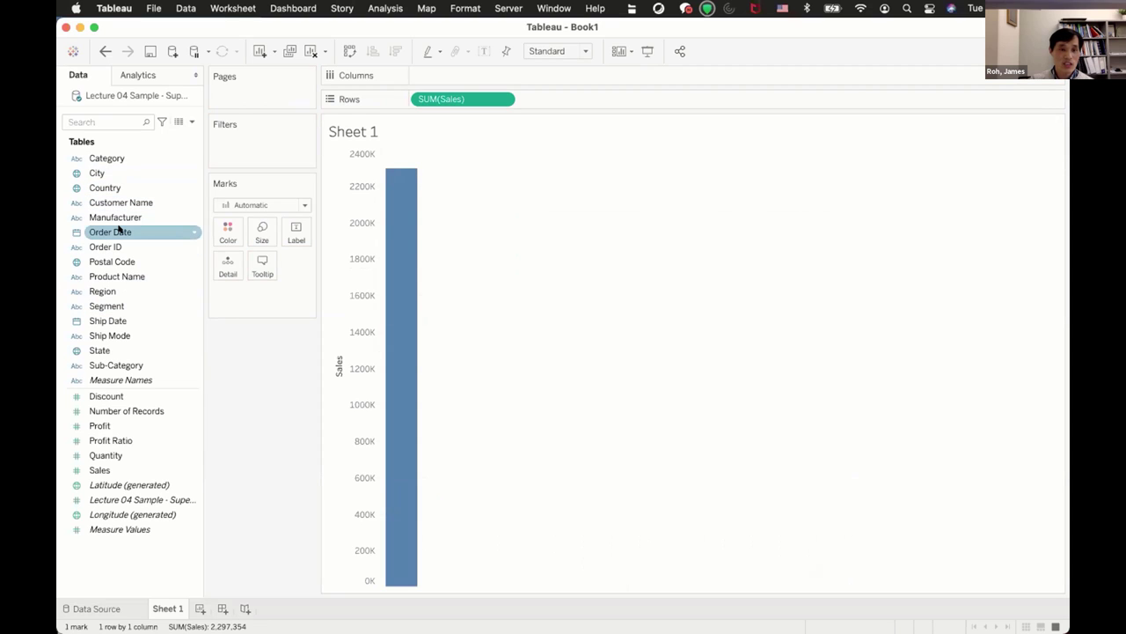
drag(117, 231, 480, 75)
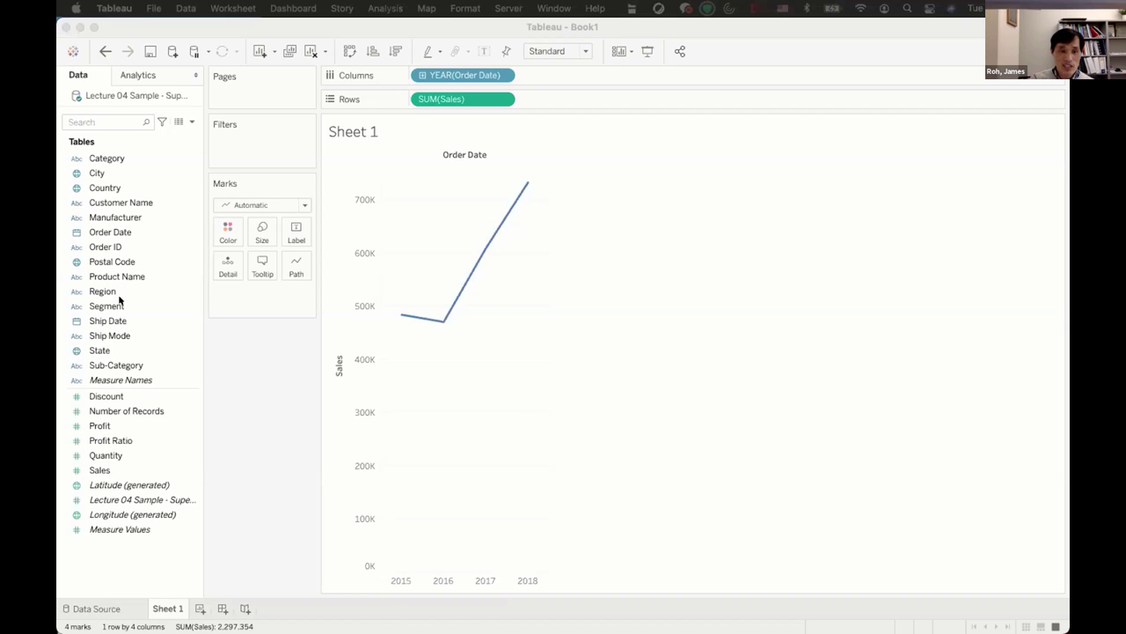
Add Category and Sub-Category after the order year in Columns to break down each year's sales
click(105, 155)
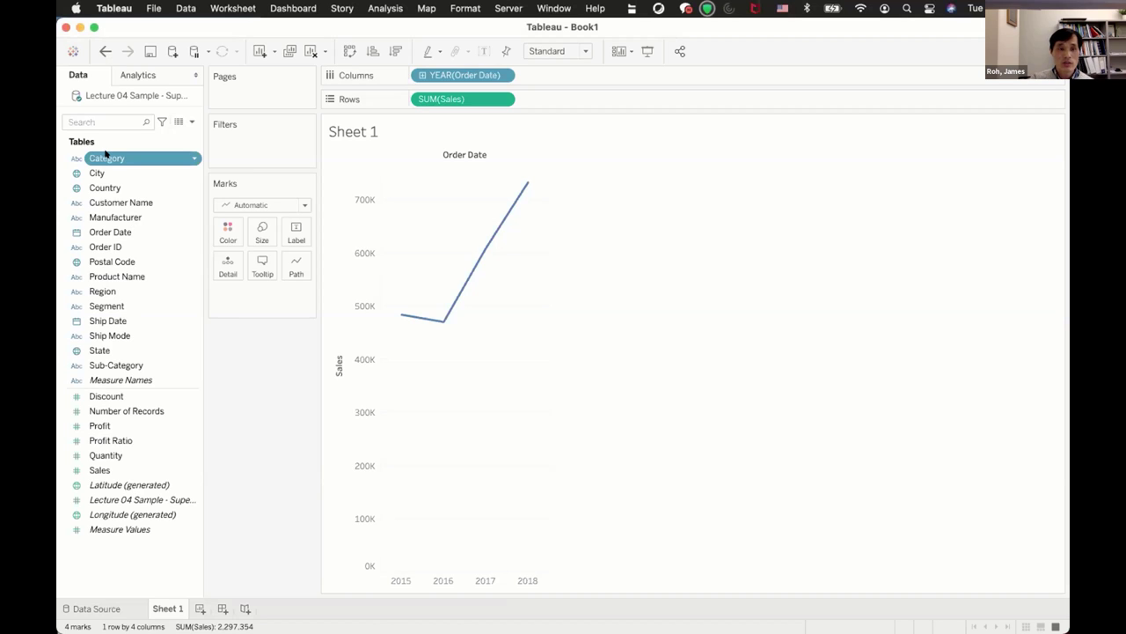
drag(107, 155, 534, 73)
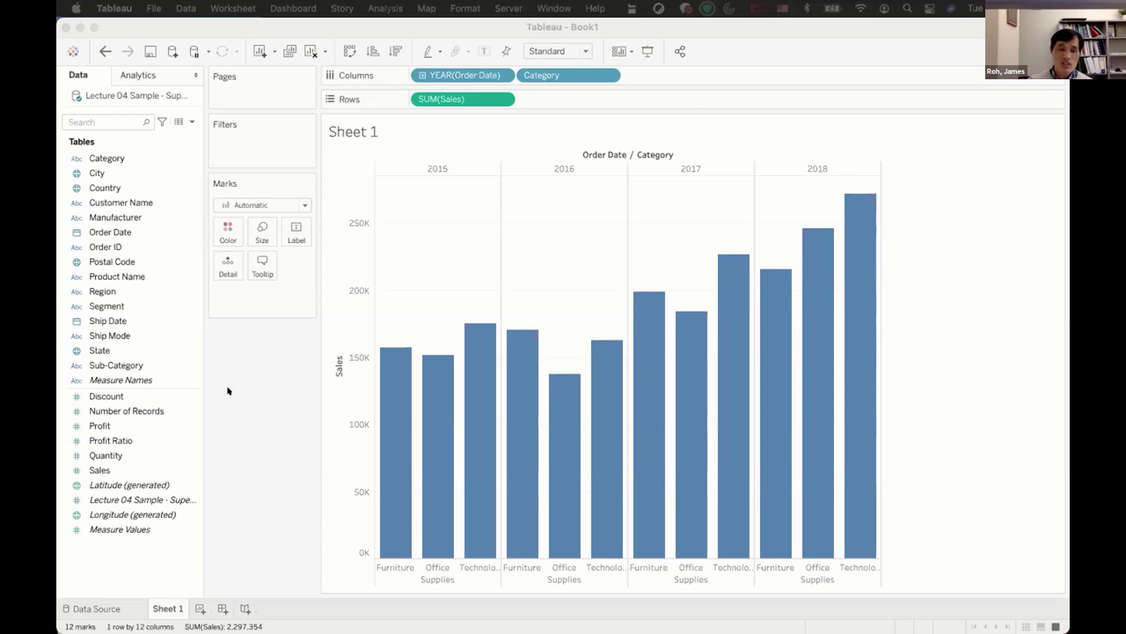
click(106, 363)
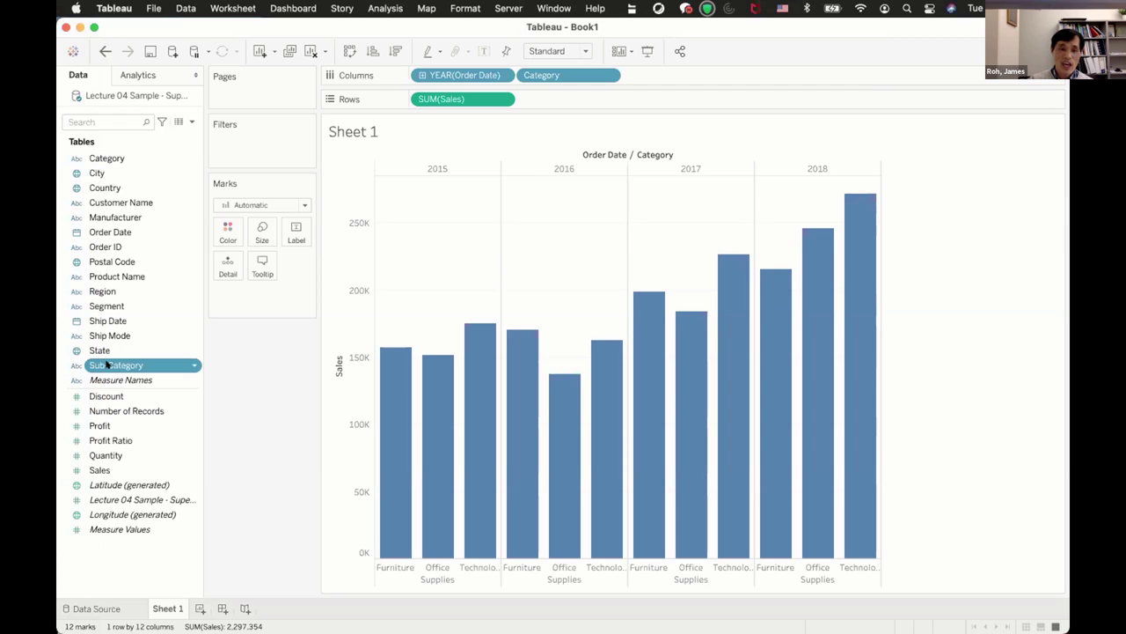
drag(107, 364, 648, 71)
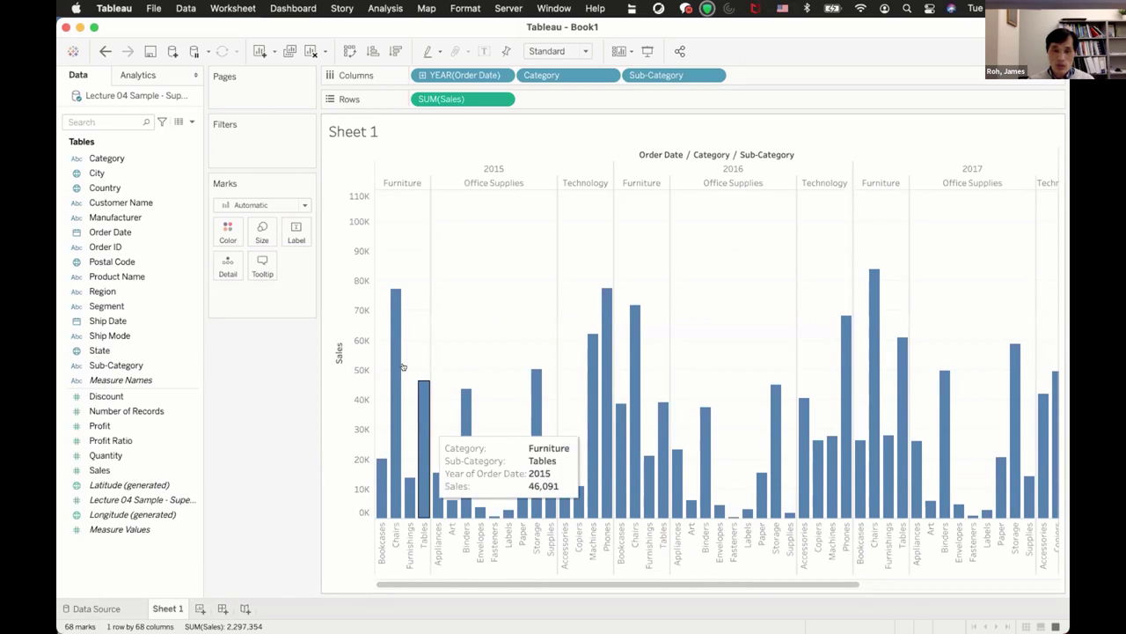
Compare the sales bars for Chairs across the order years from 2015 to 2018
mouse_move(393, 327)
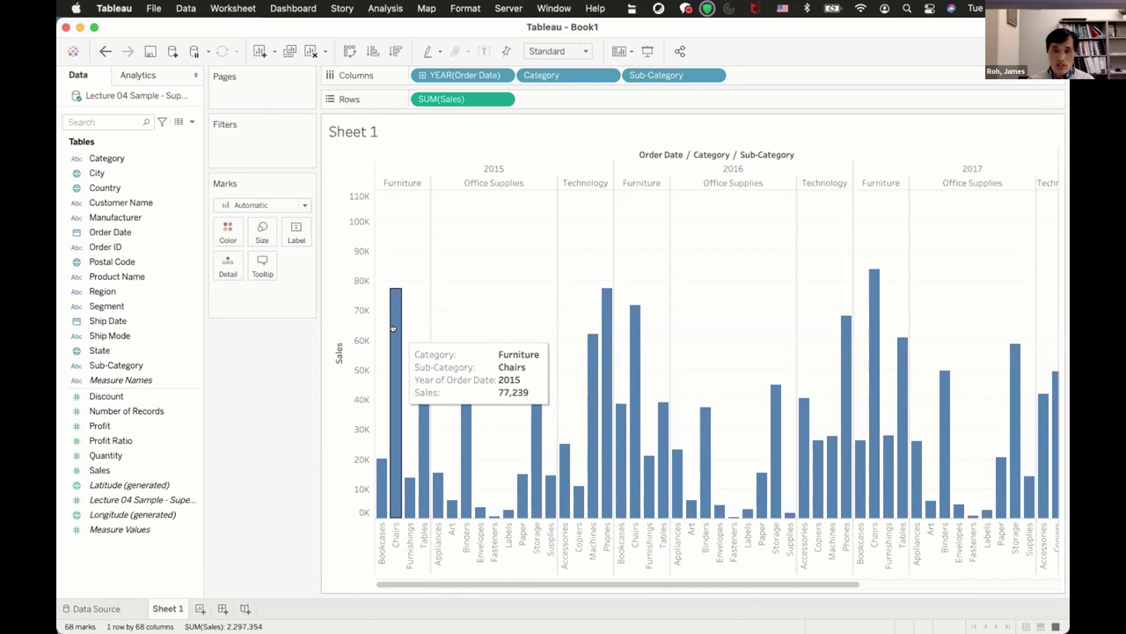
mouse_move(867, 326)
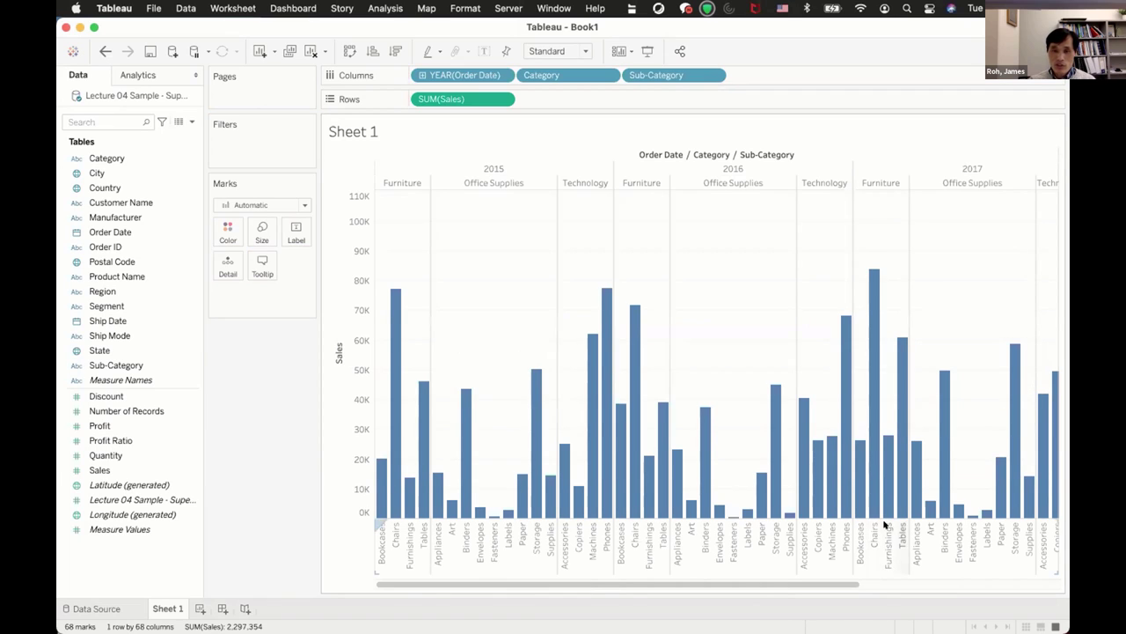
scroll(892, 409, right, 5)
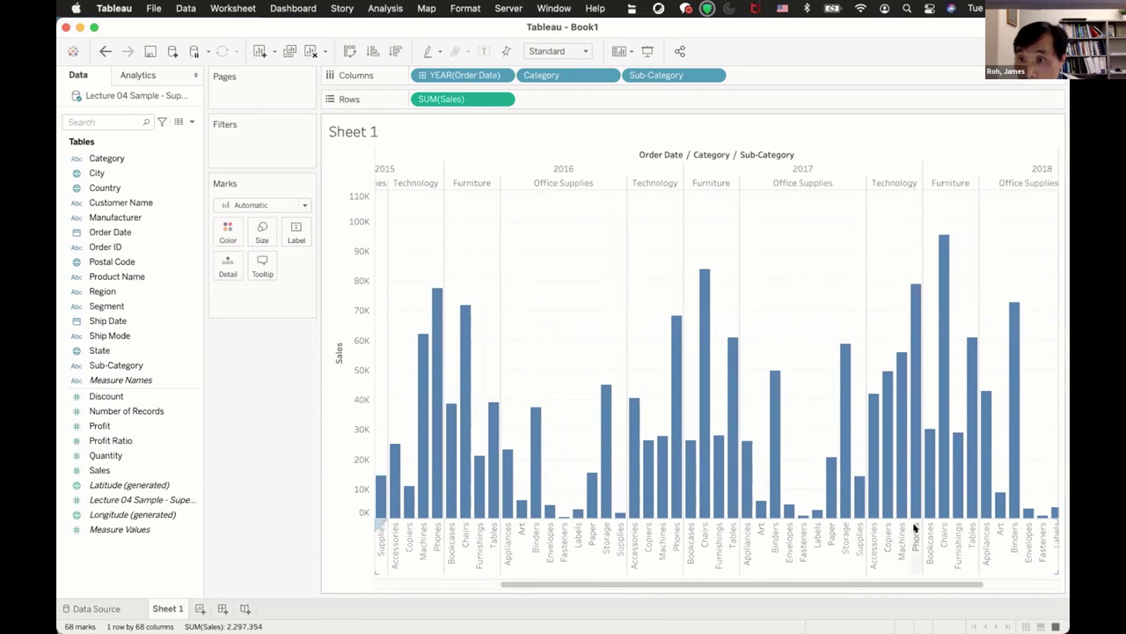
scroll(915, 526, right, 2)
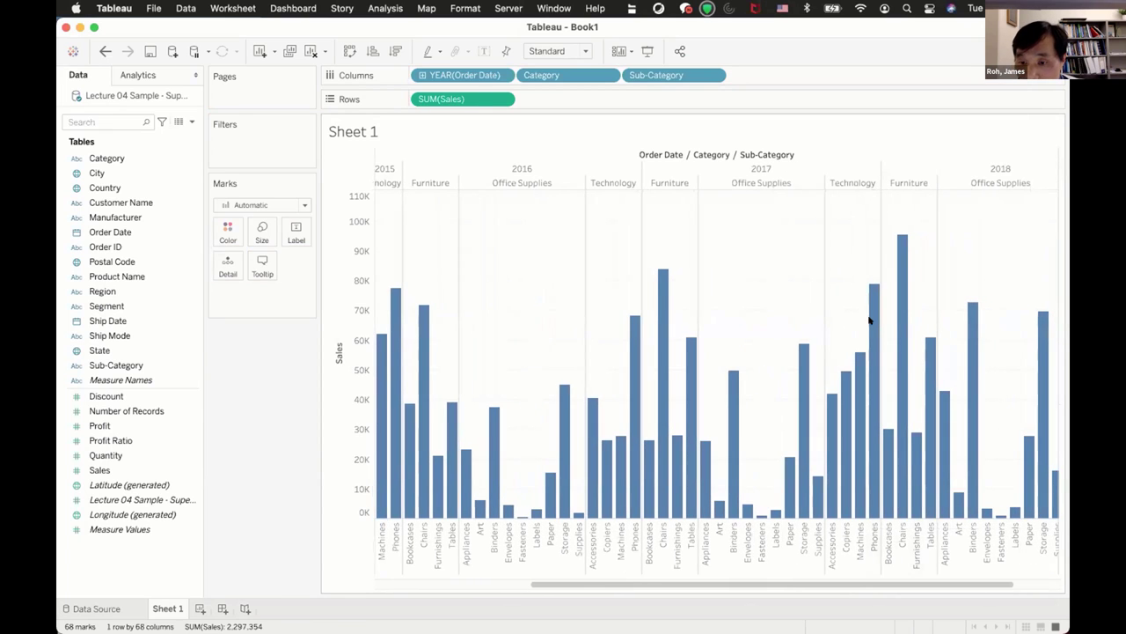
mouse_move(902, 519)
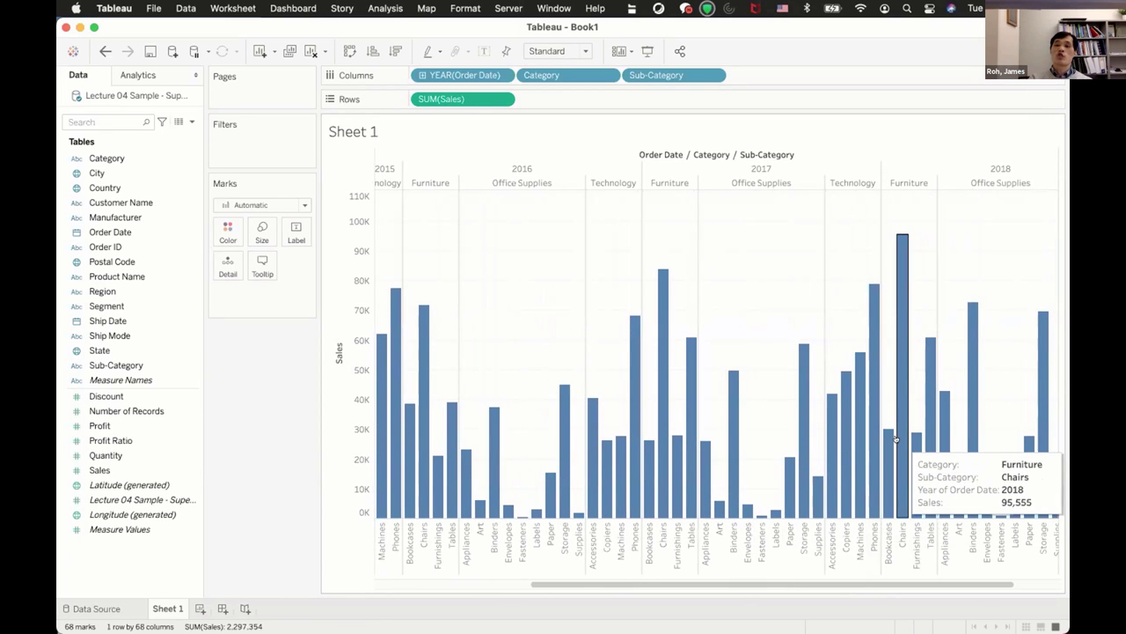
scroll(772, 455, left, 10)
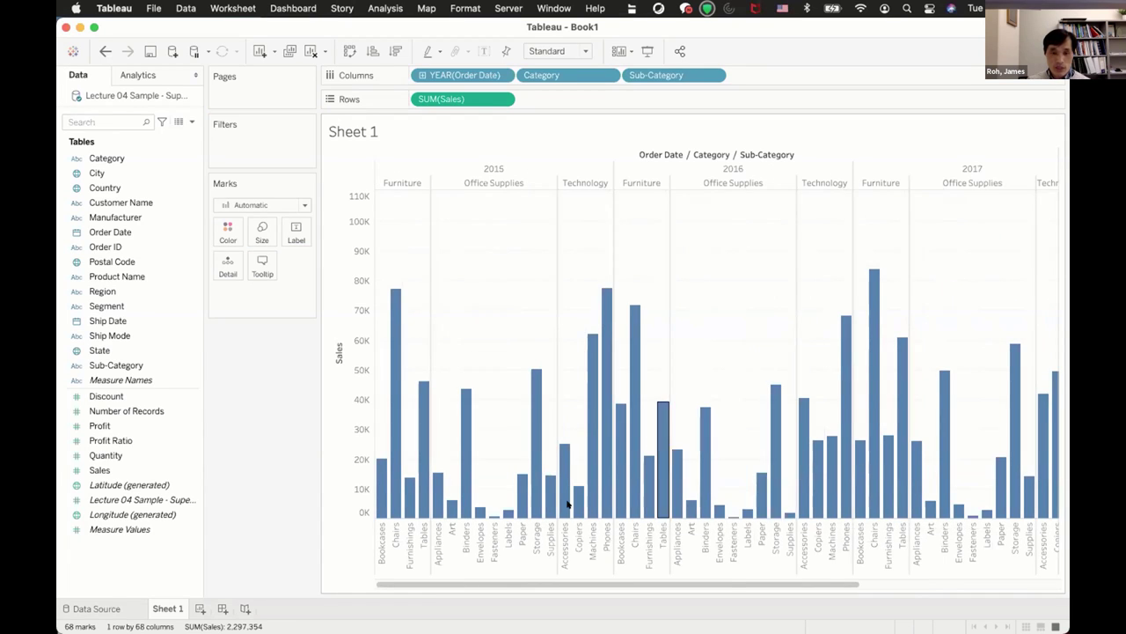
mouse_move(402, 508)
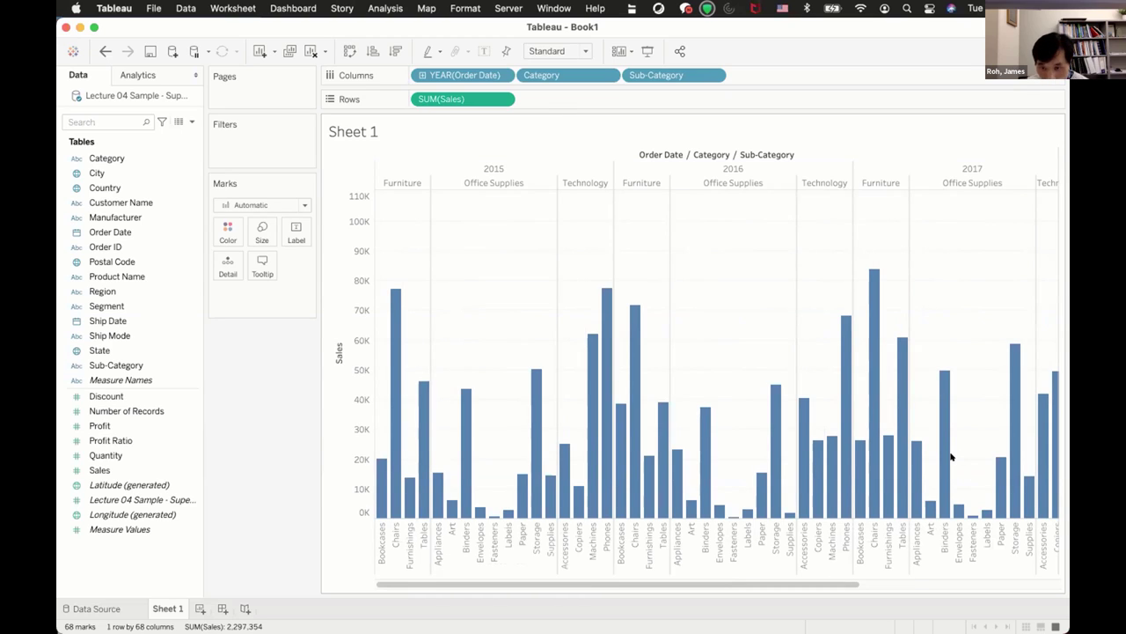
mouse_move(911, 480)
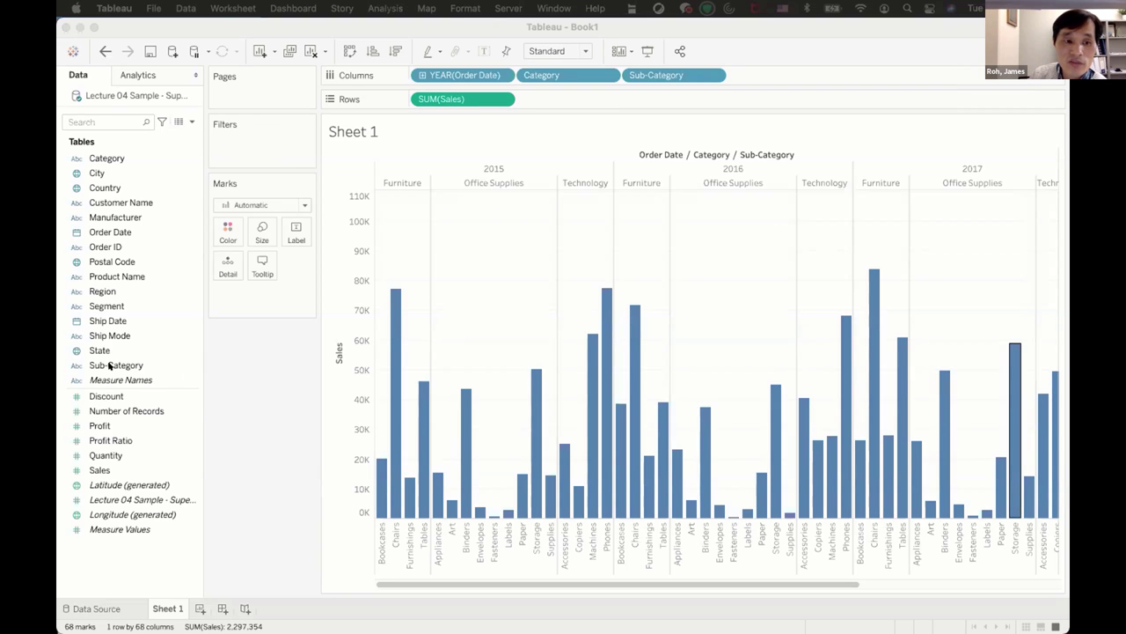
Try a Sub-Category filter, testing the value selection and keeping all sub-categories included
drag(109, 364, 238, 144)
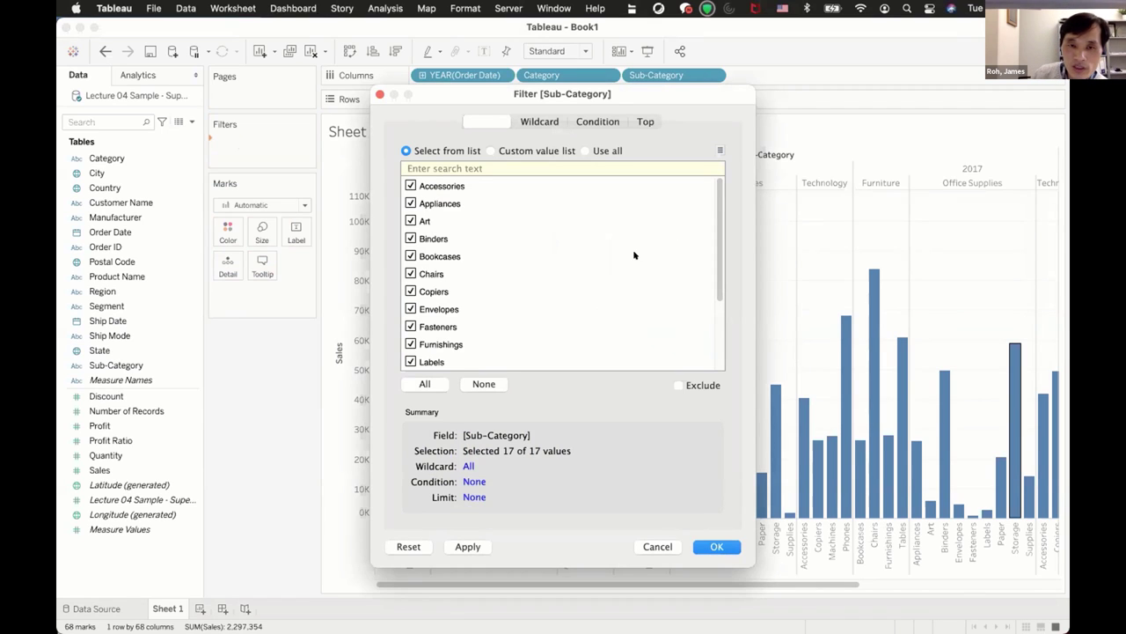
scroll(633, 255, down, 3)
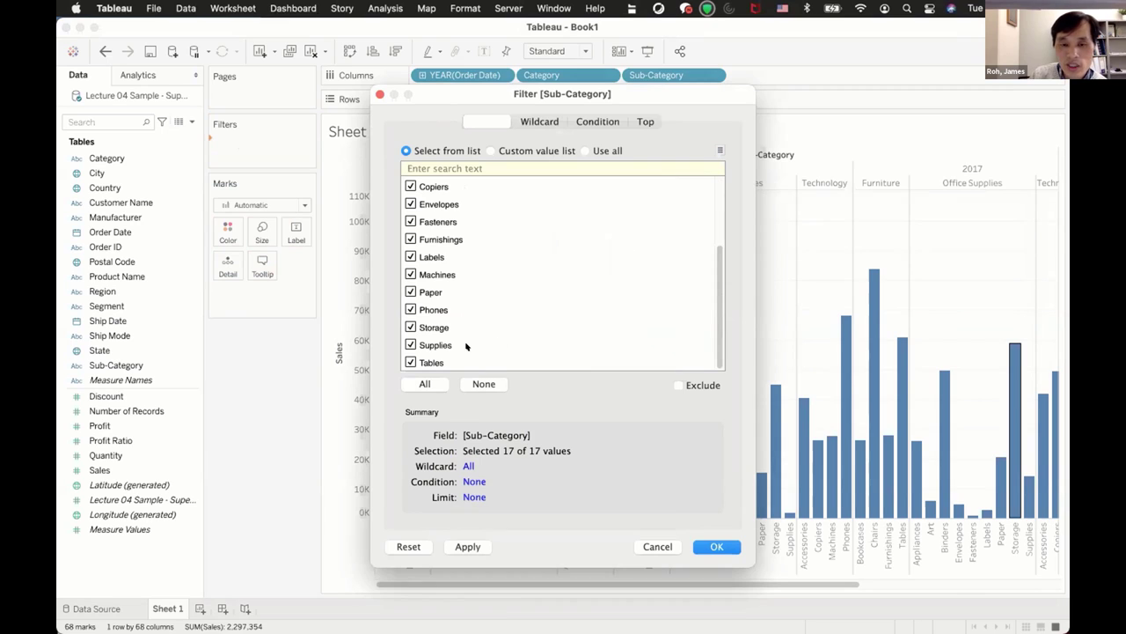
scroll(466, 346, up, 3)
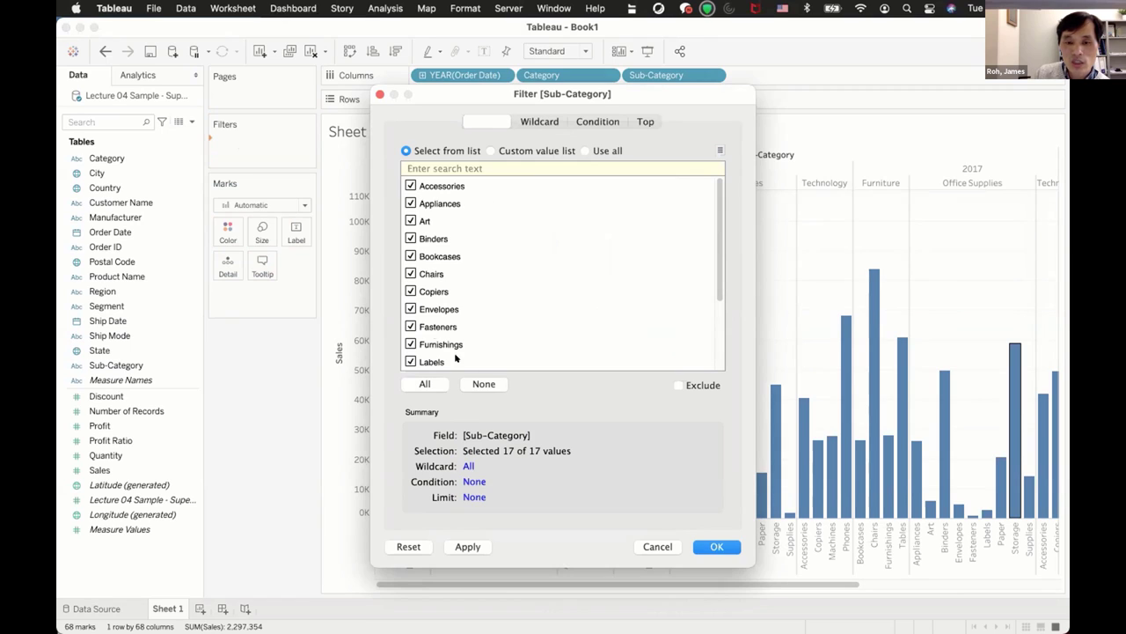
click(470, 382)
click(422, 381)
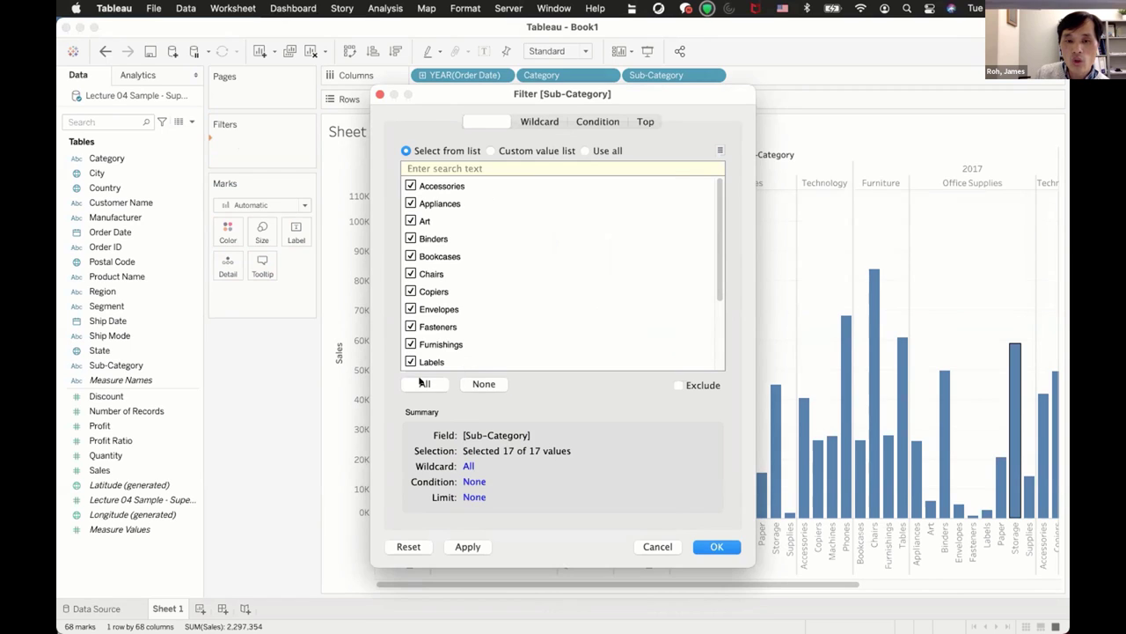
click(475, 381)
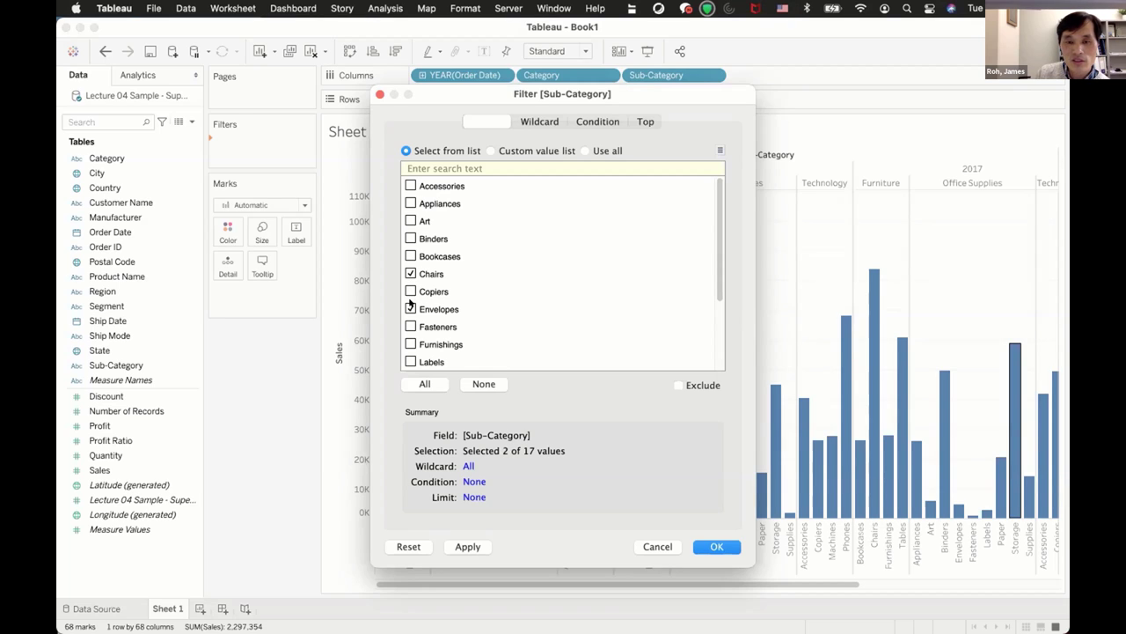
click(422, 383)
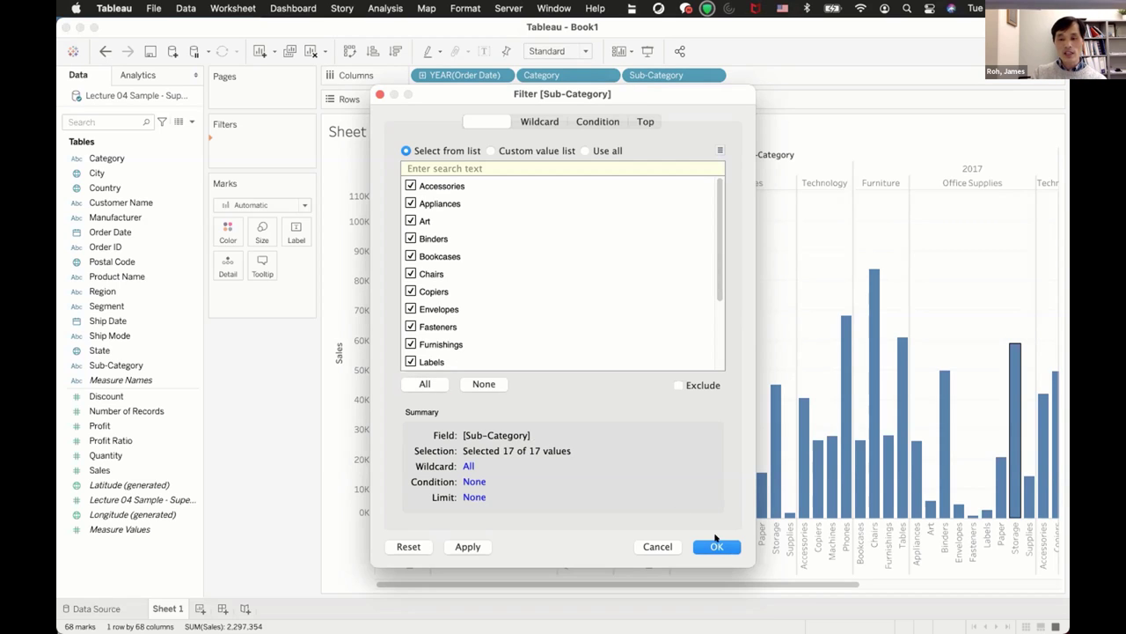
click(717, 546)
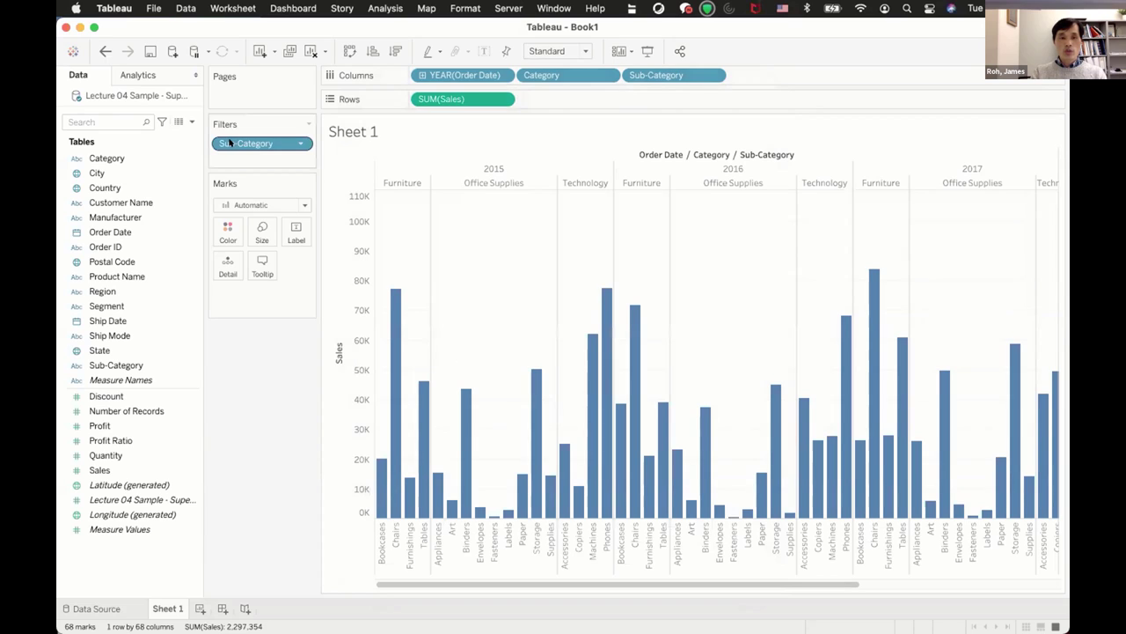
Show the Sub-Category filter beside the chart and limit it to Chairs
click(297, 142)
click(274, 186)
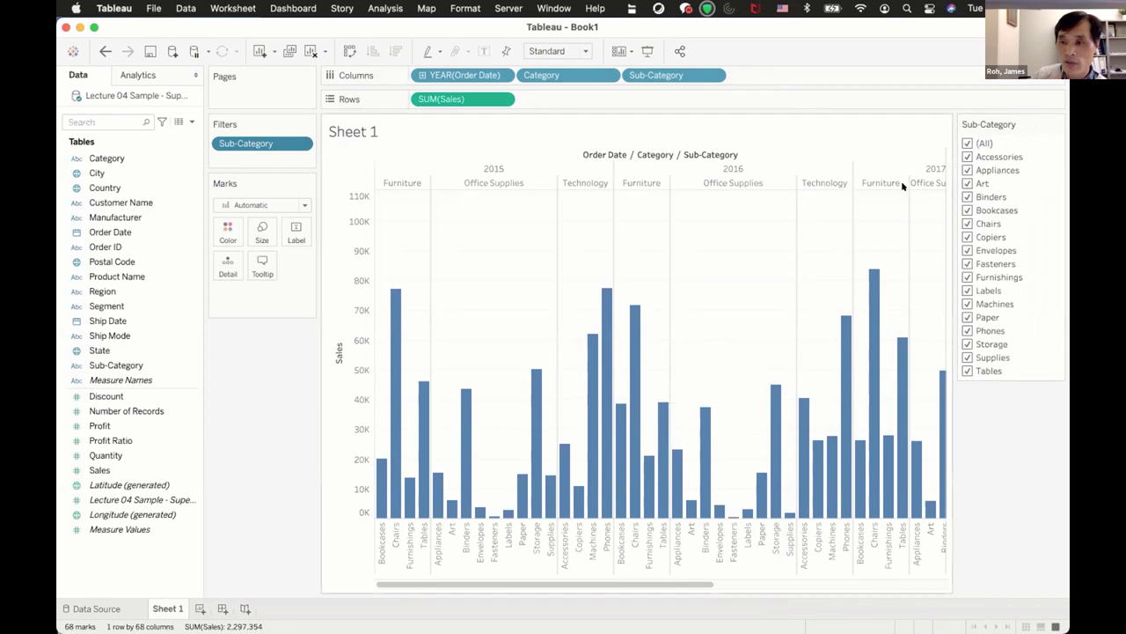
click(966, 143)
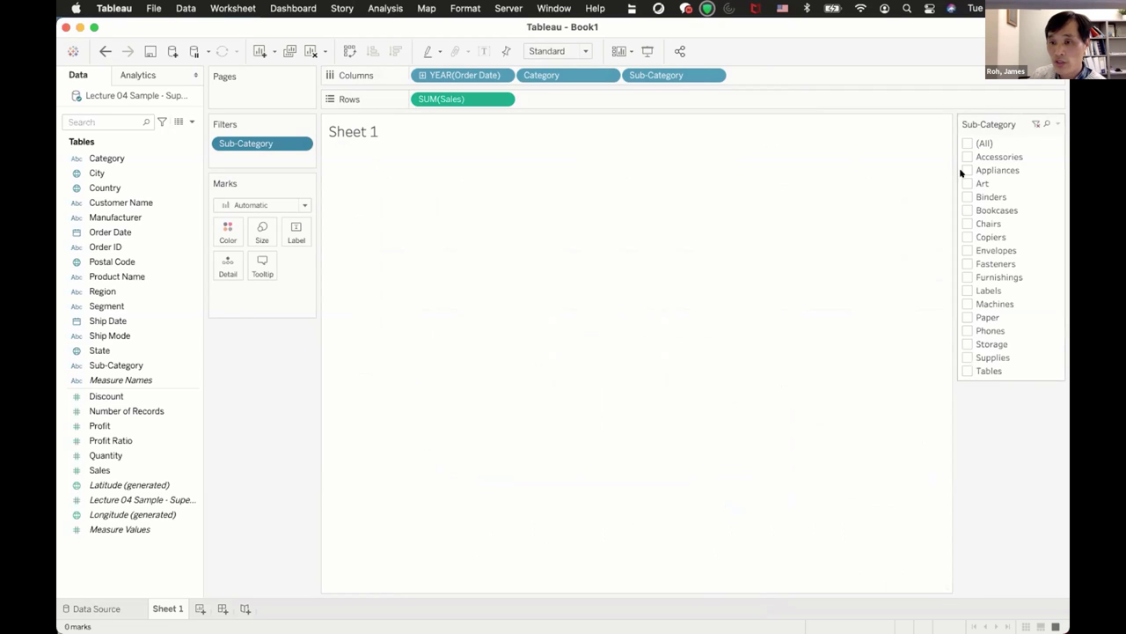
click(966, 224)
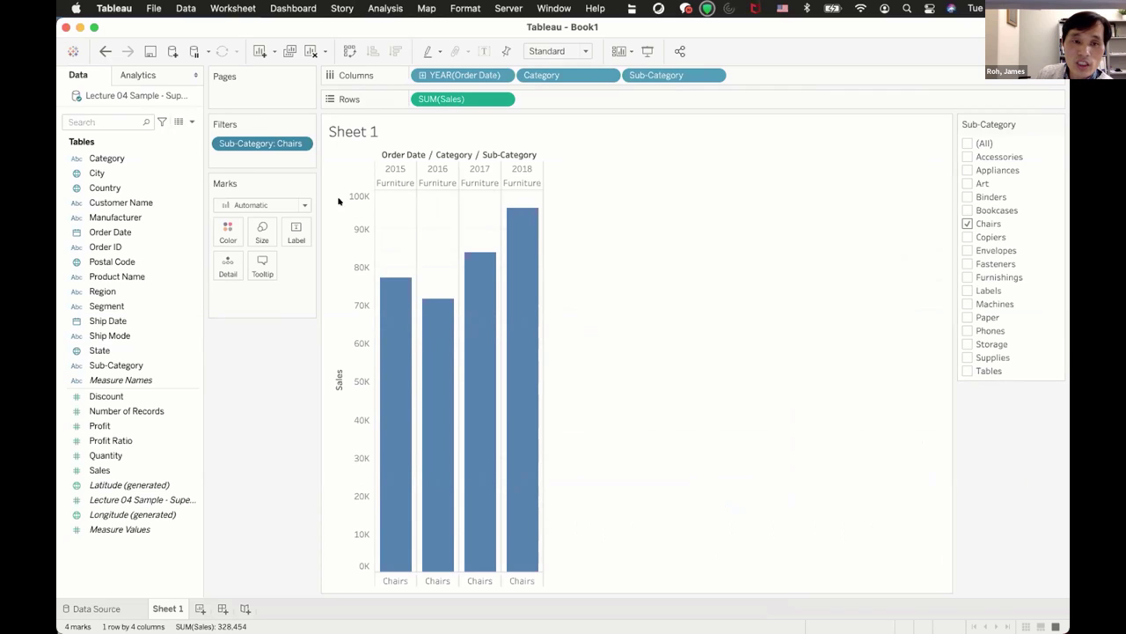
Undo the Chairs selection, the displayed filter control and the Sub-Category filter itself
click(106, 51)
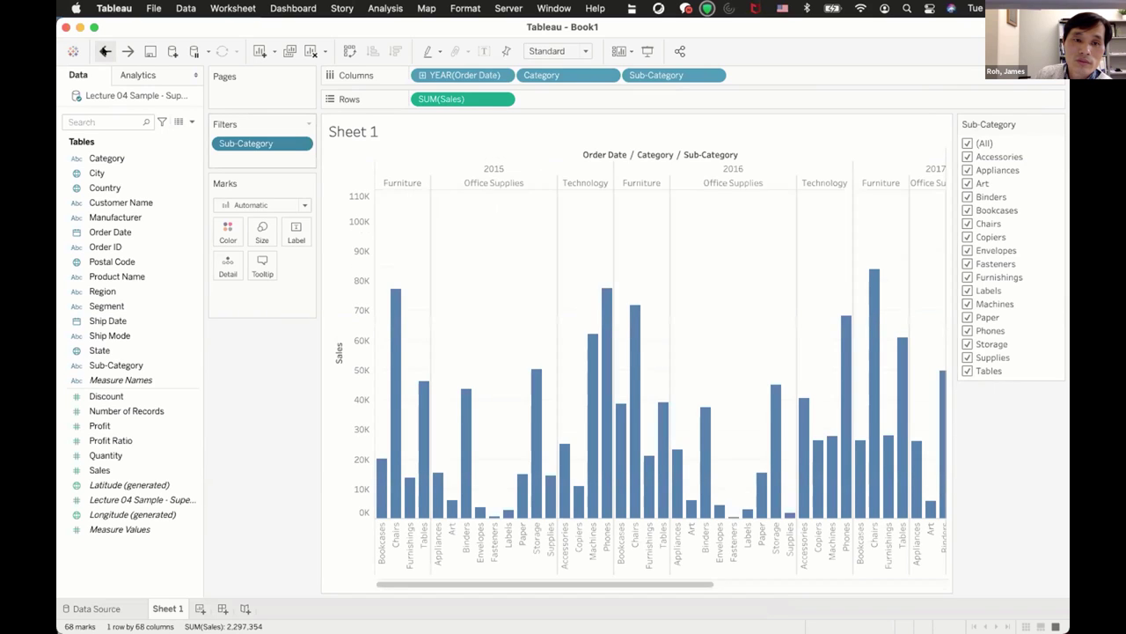
click(106, 51)
click(132, 396)
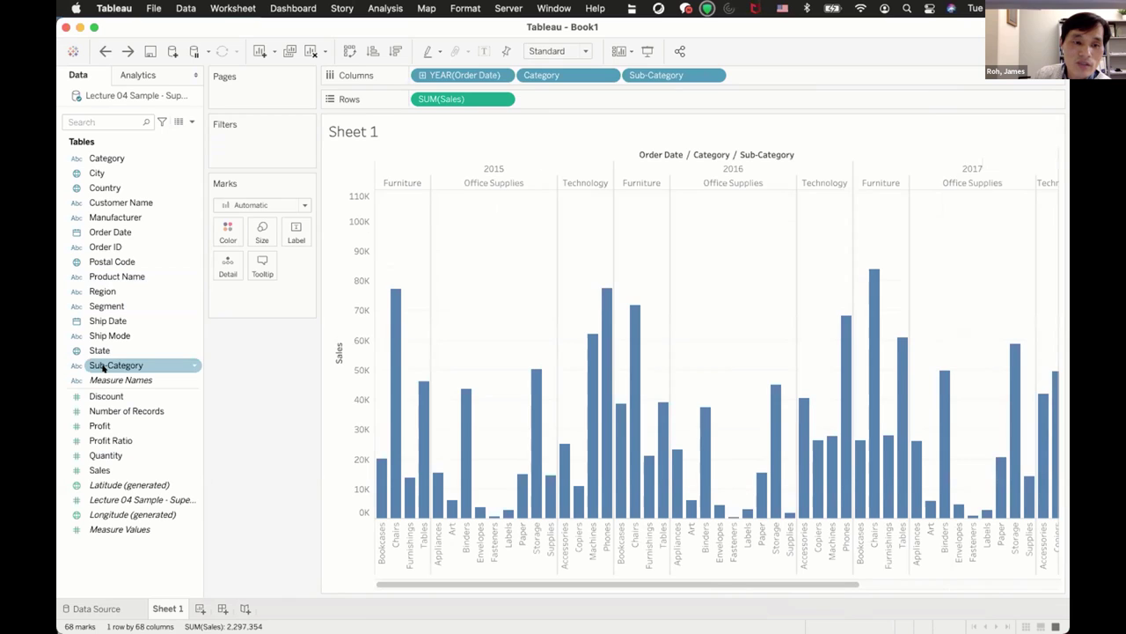
Add a Sub-Category filter with all values included and show its checklist beside the chart
drag(103, 368, 243, 154)
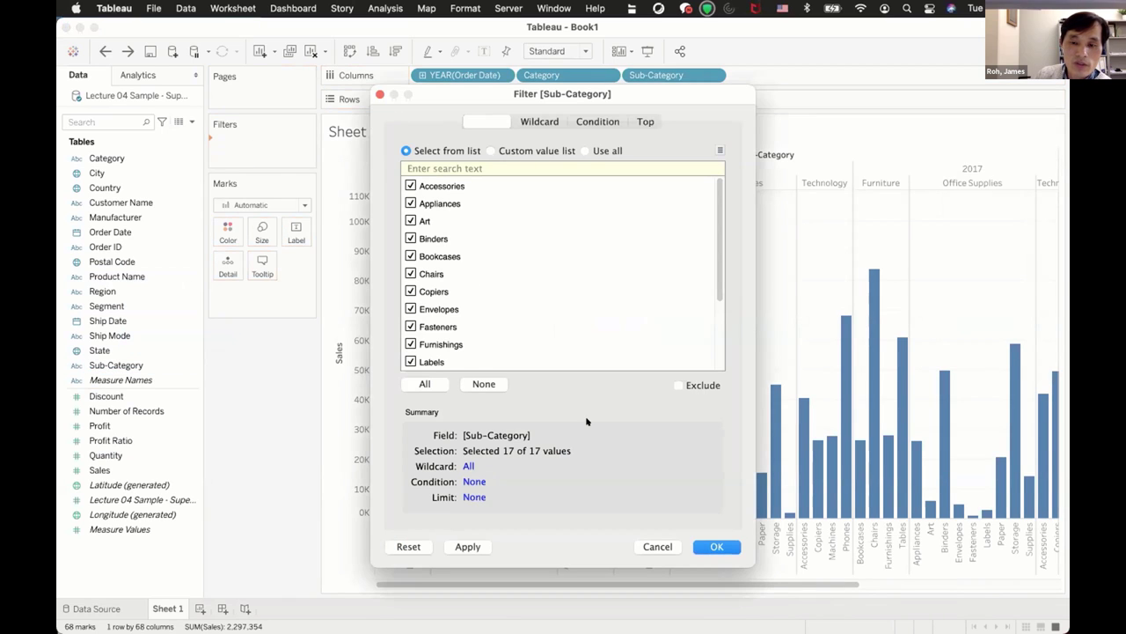
click(710, 548)
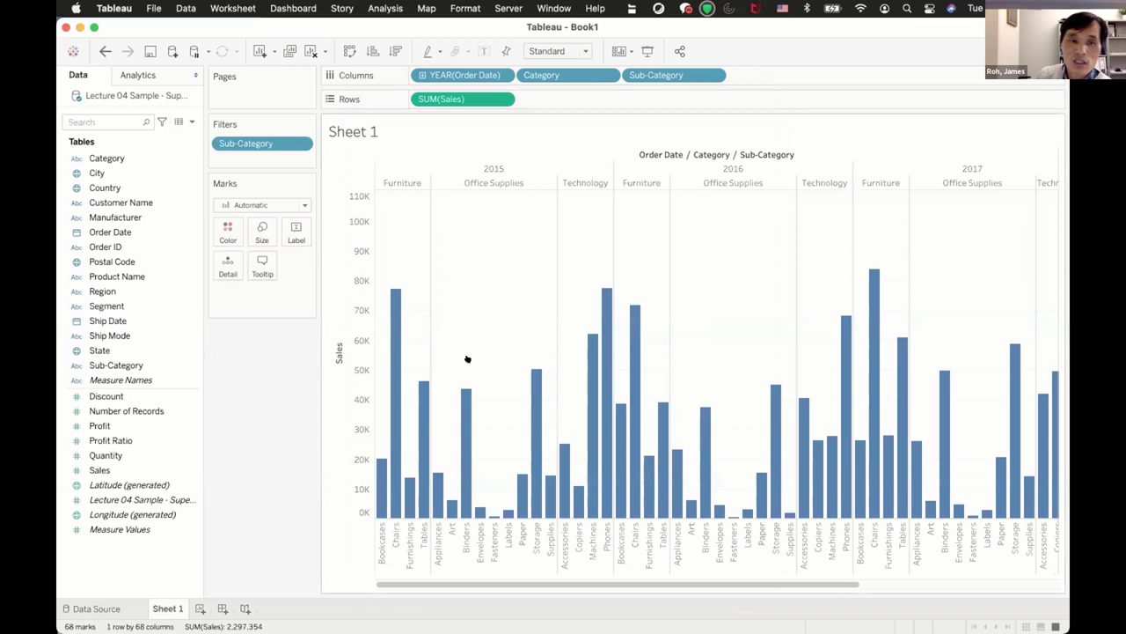
click(297, 142)
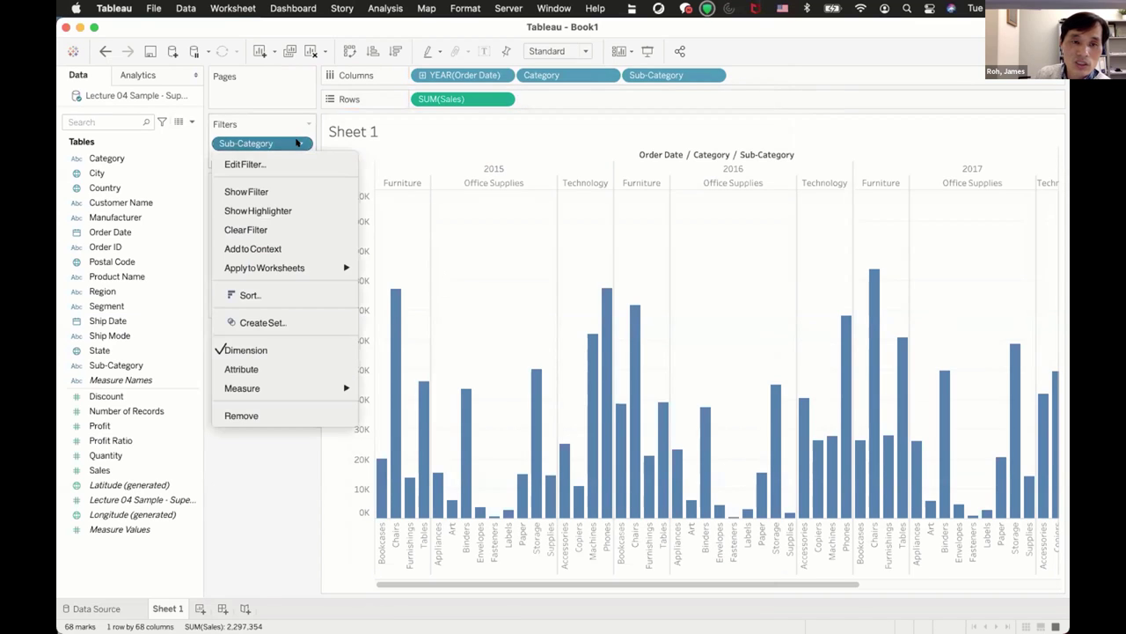
click(254, 188)
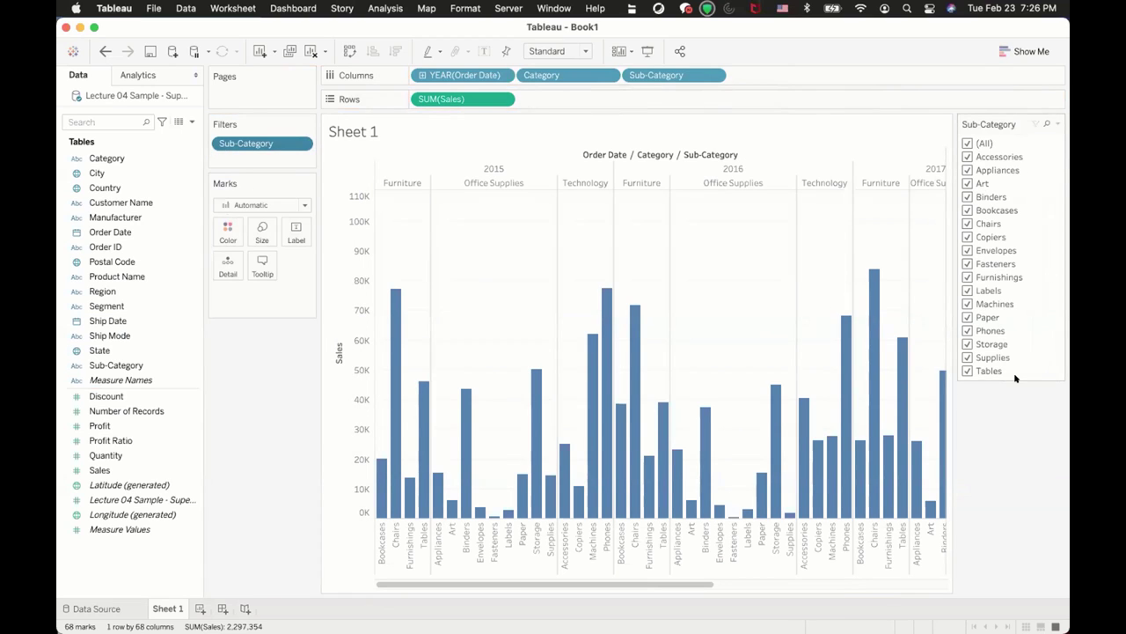
Limit the displayed Sub-Category filter to Chairs, inspect the 2018 bar, and switch the selection to Phones only
click(966, 143)
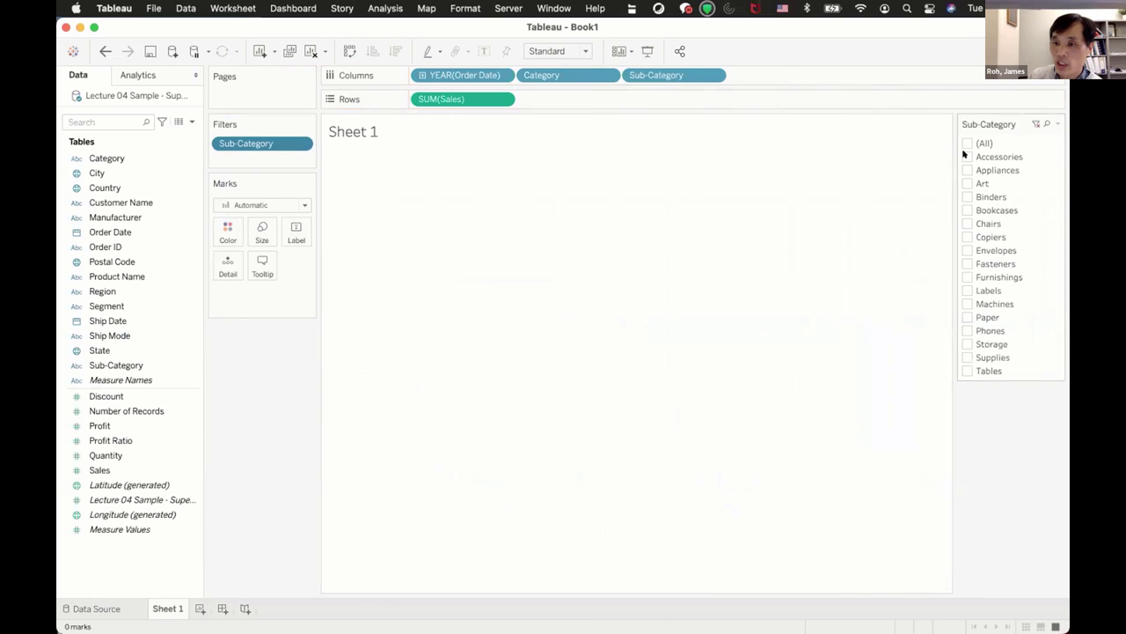
click(965, 223)
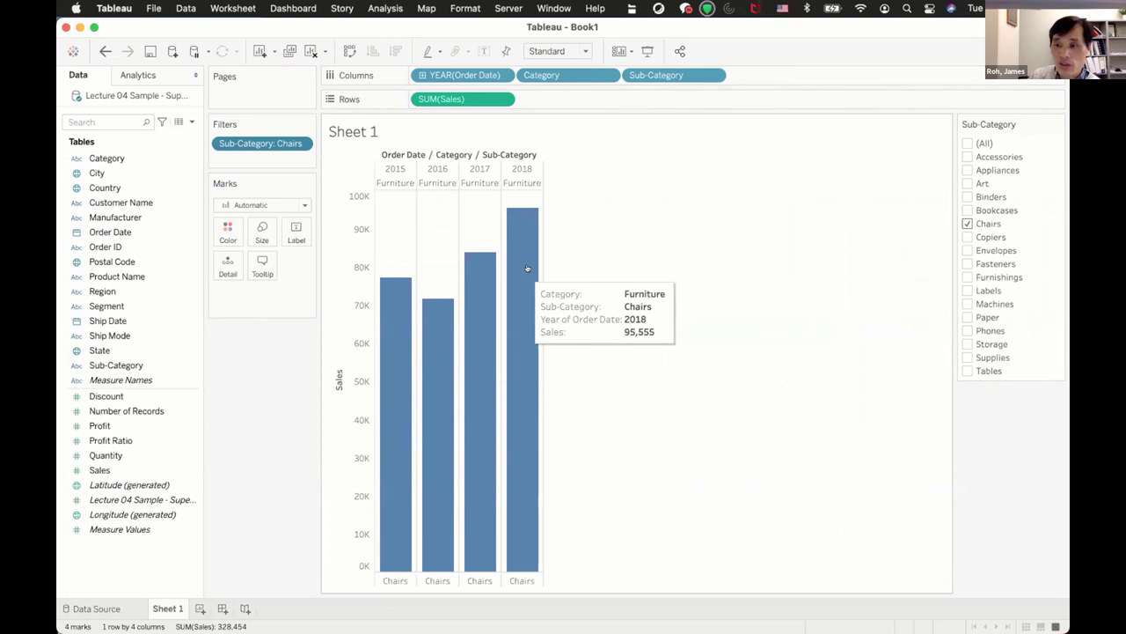
click(965, 223)
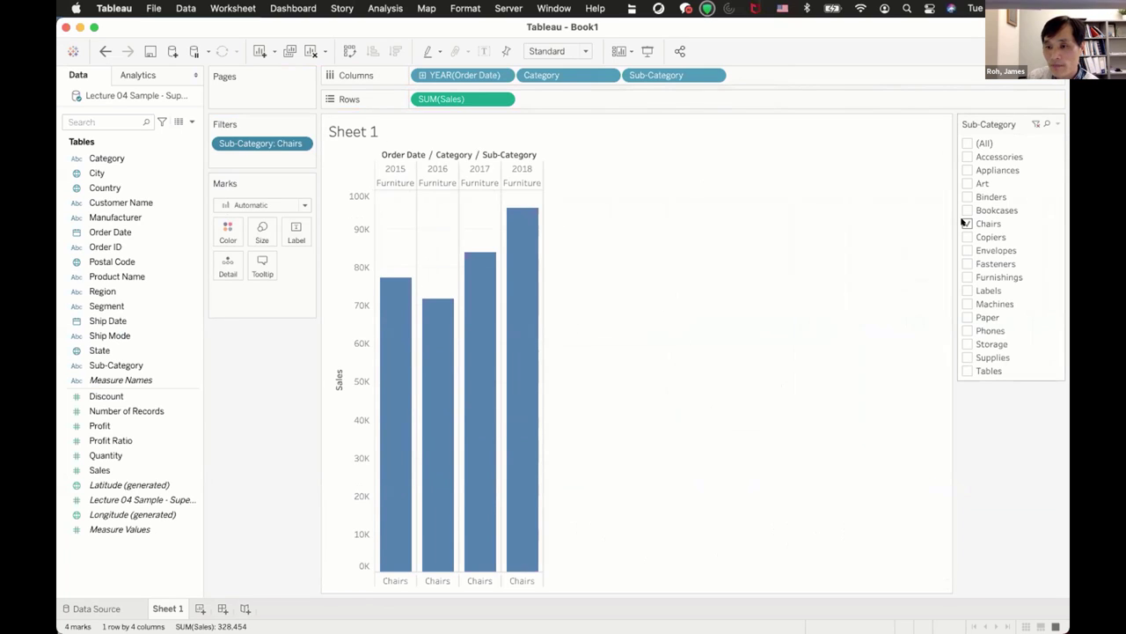
click(965, 330)
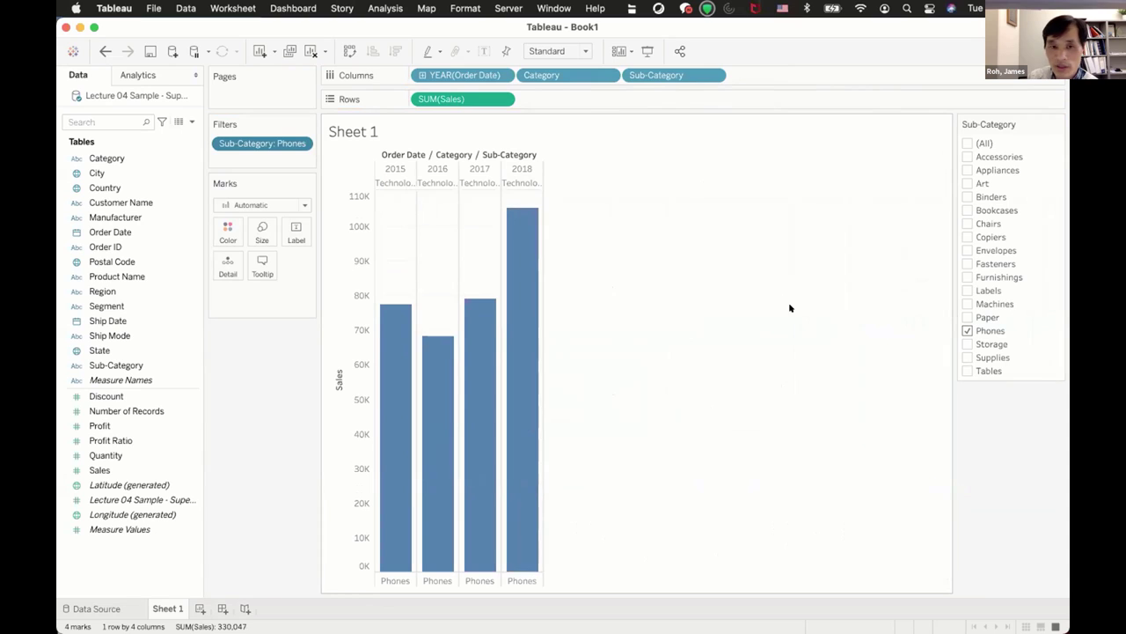
Replace Phones in the Sub-Category filter and view yearly sales for Tables, Binders and Appliances, one sub-category at a time
click(965, 330)
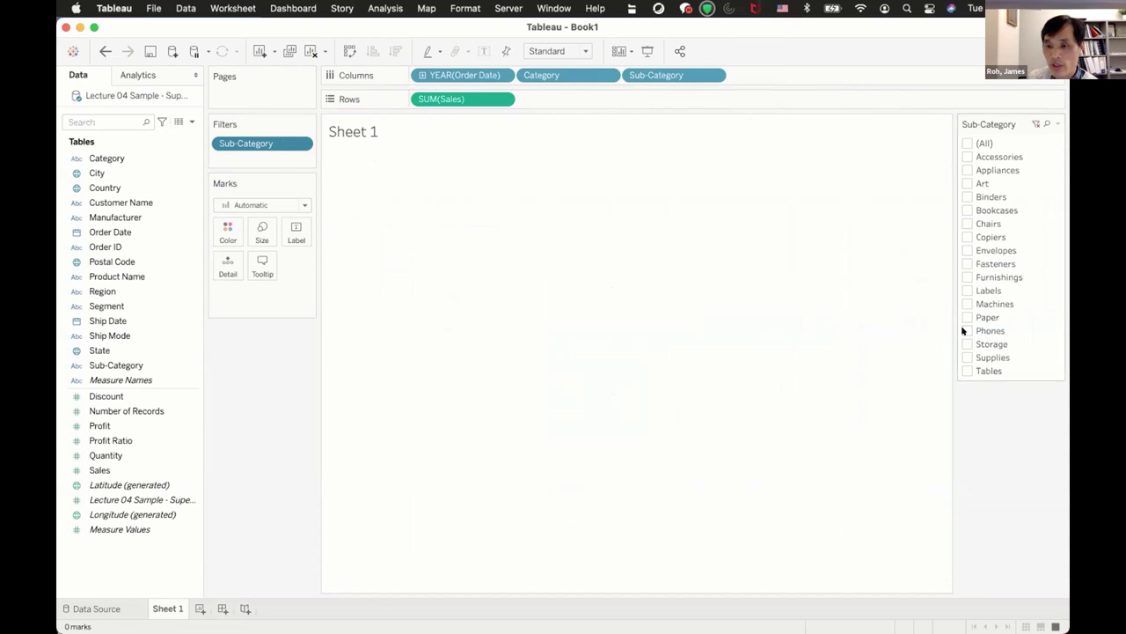
click(966, 371)
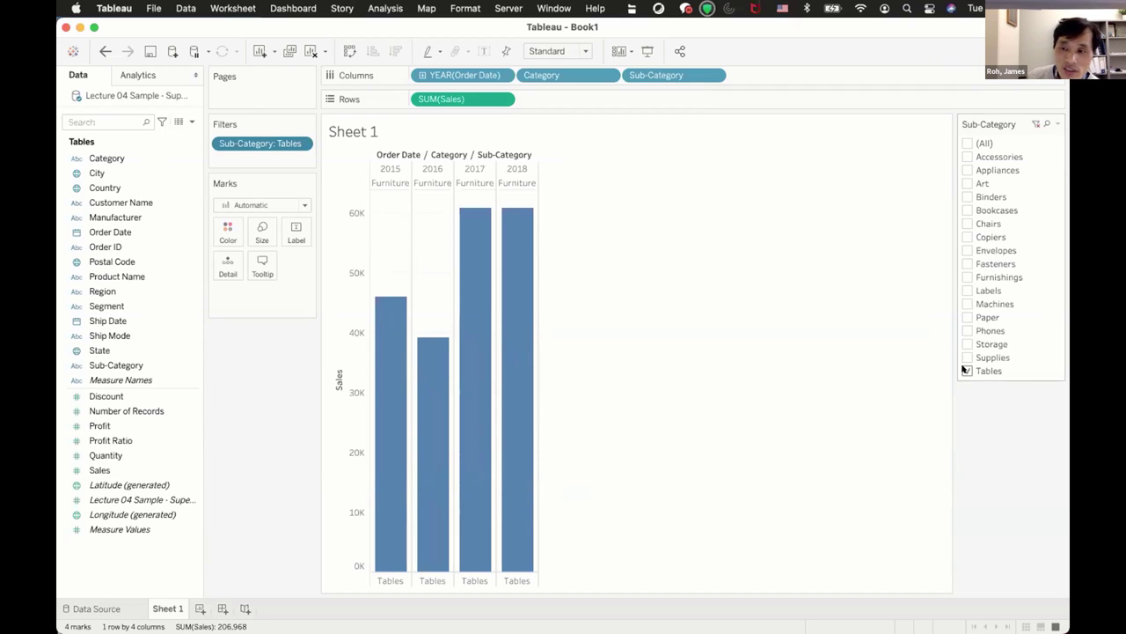
click(966, 370)
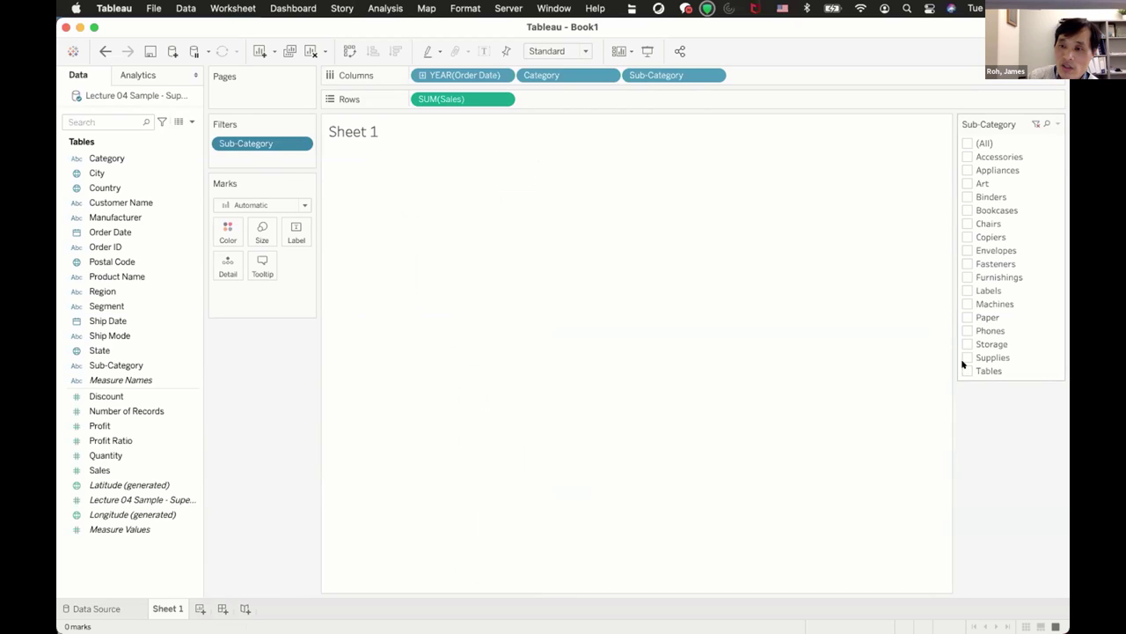
click(967, 197)
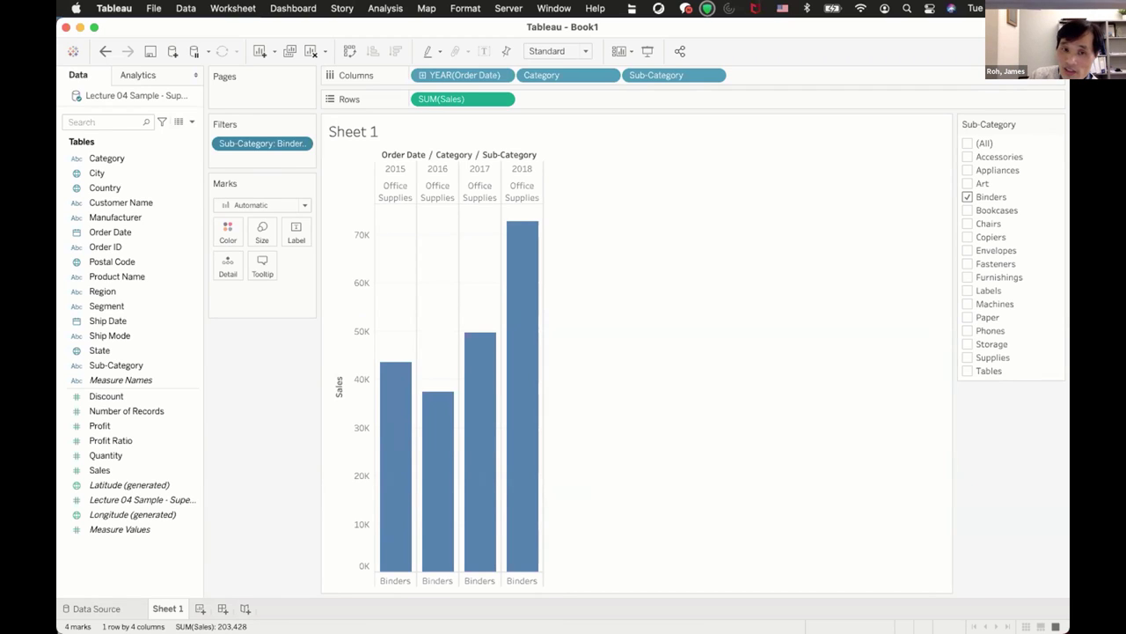
click(967, 197)
click(967, 170)
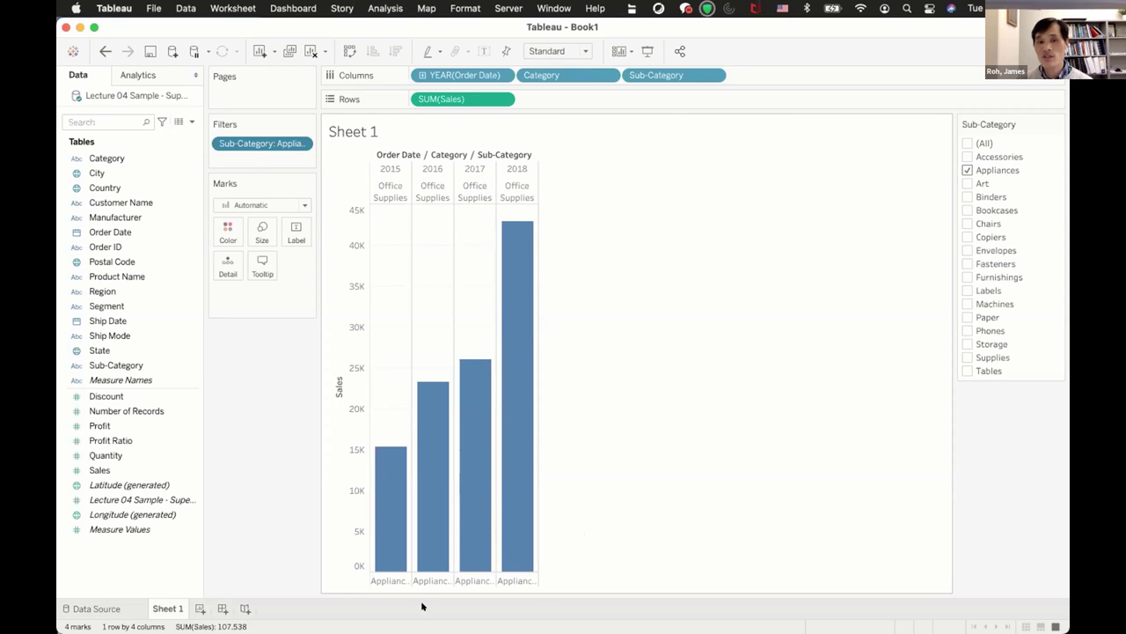
View yearly sales for Accessories, Appliances again and Art, one sub-category at a time, and inspect the bars for Art
click(966, 170)
click(966, 157)
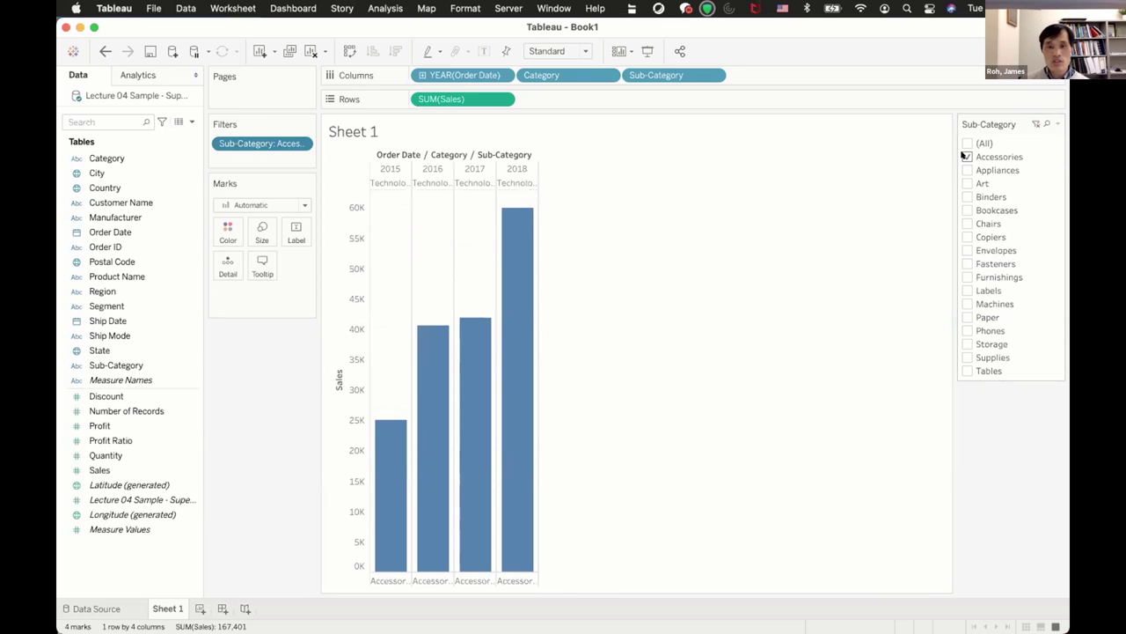
click(966, 157)
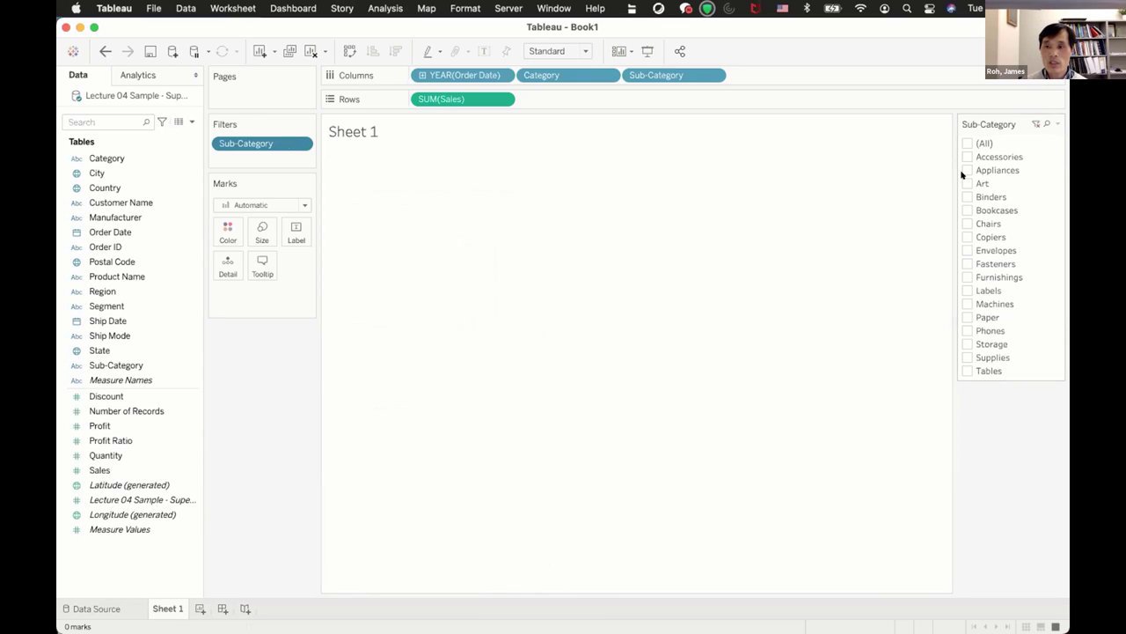
click(965, 171)
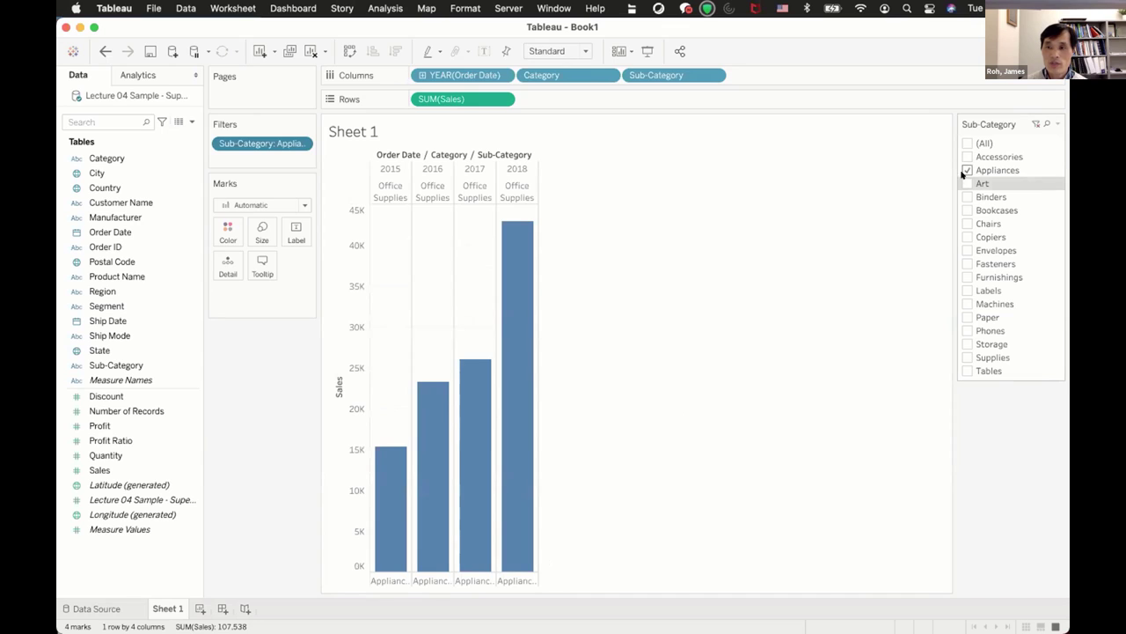
click(964, 170)
click(965, 183)
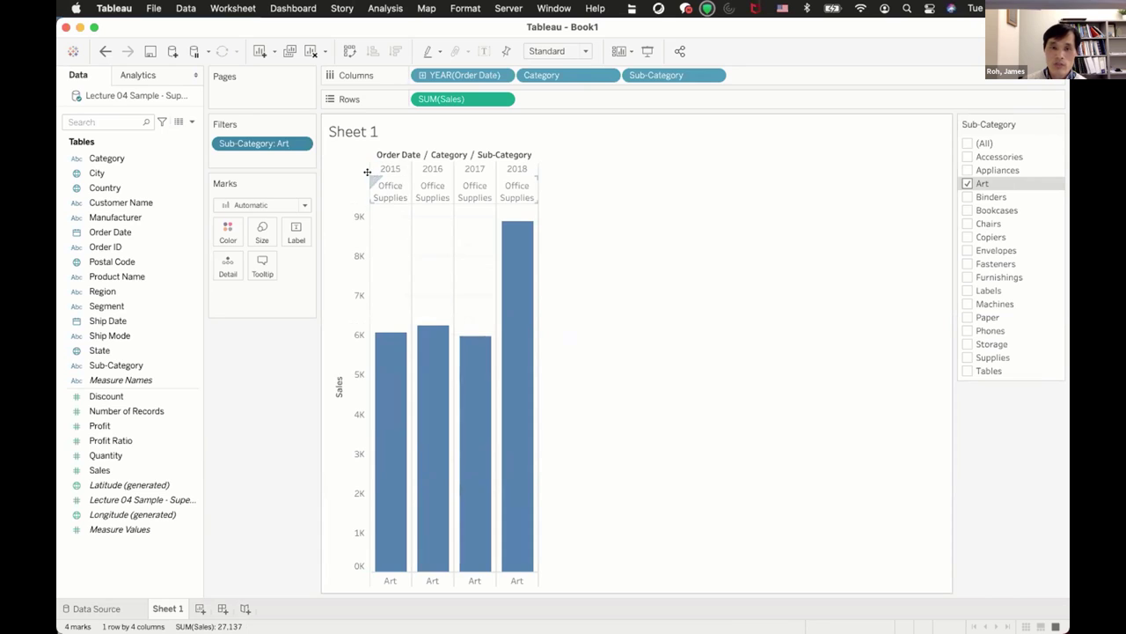
mouse_move(432, 372)
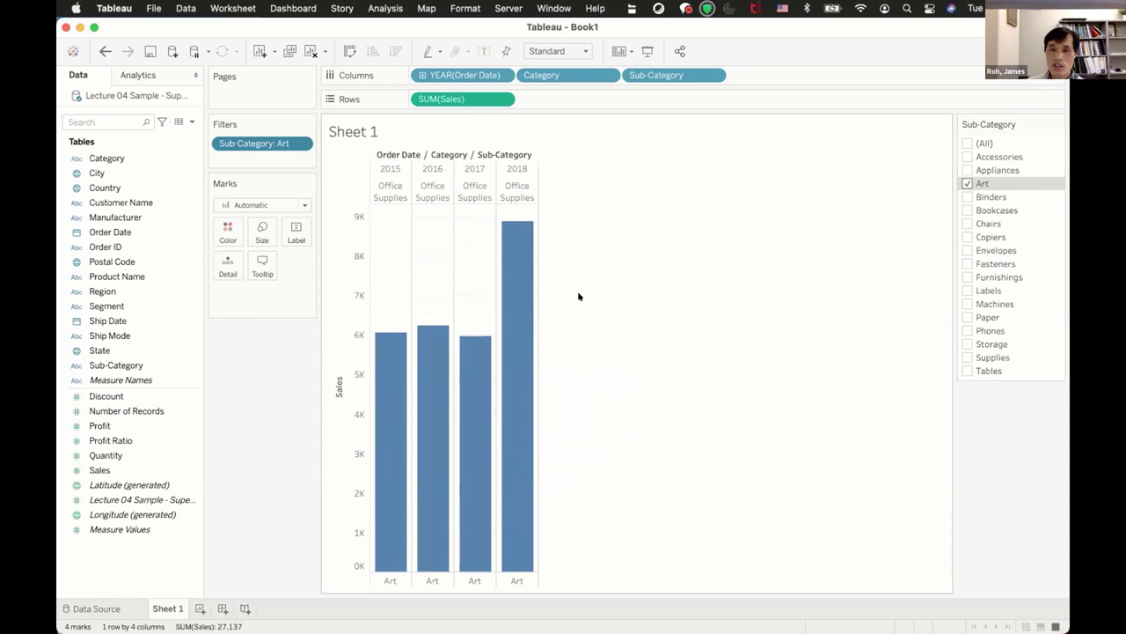
Switch the Sub-Category filter from Art to Copiers only and inspect the sales of the 2015 and 2018 bars
click(966, 183)
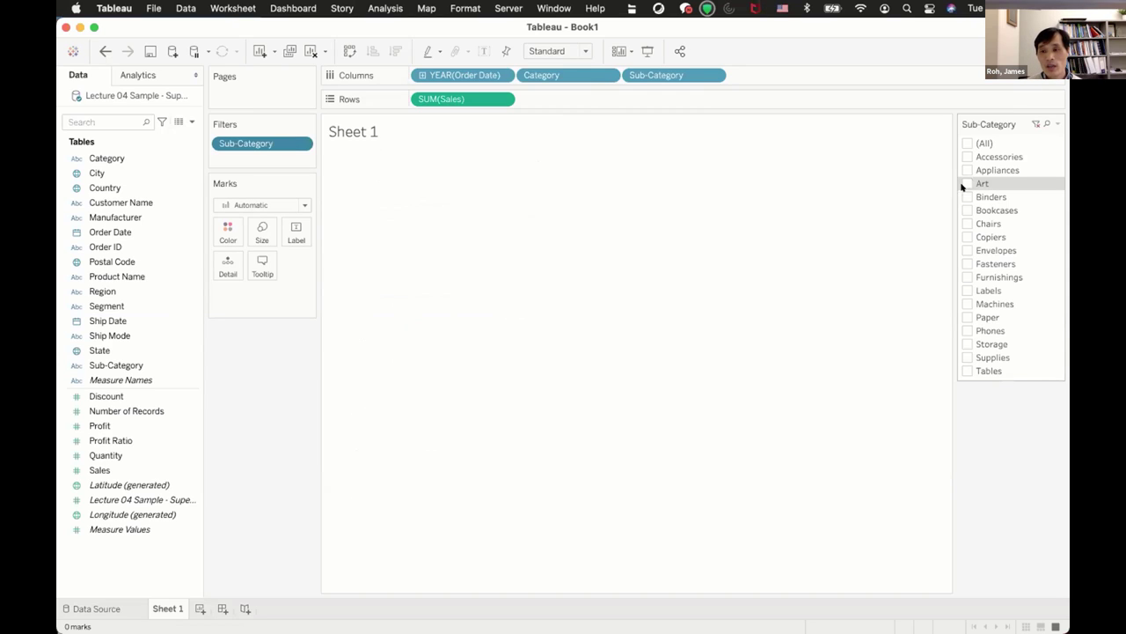
click(965, 234)
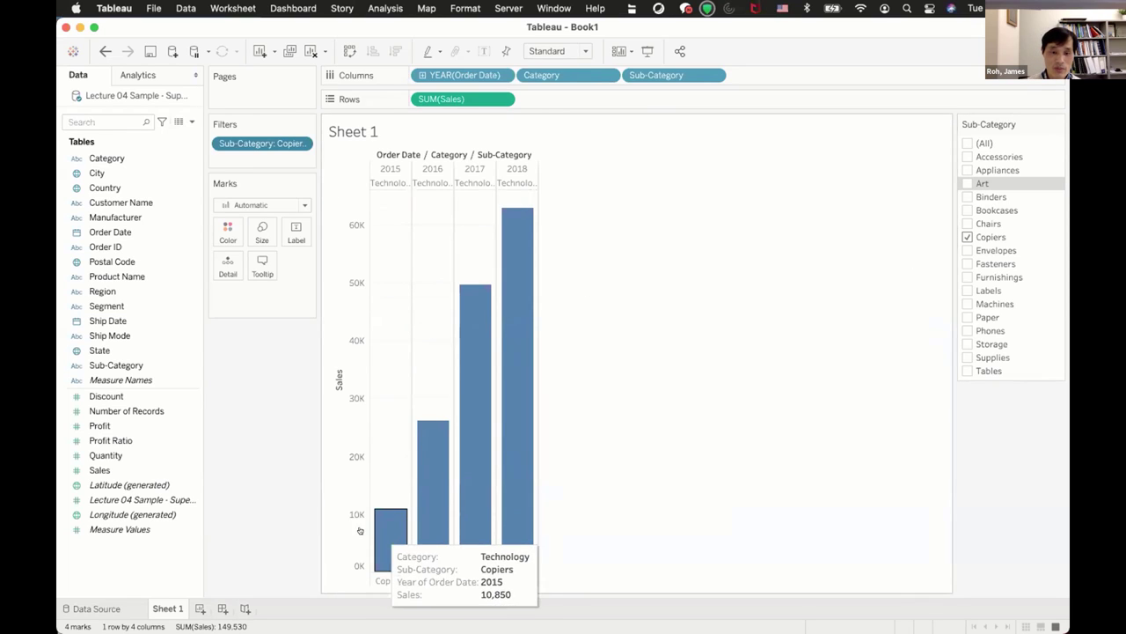
mouse_move(507, 220)
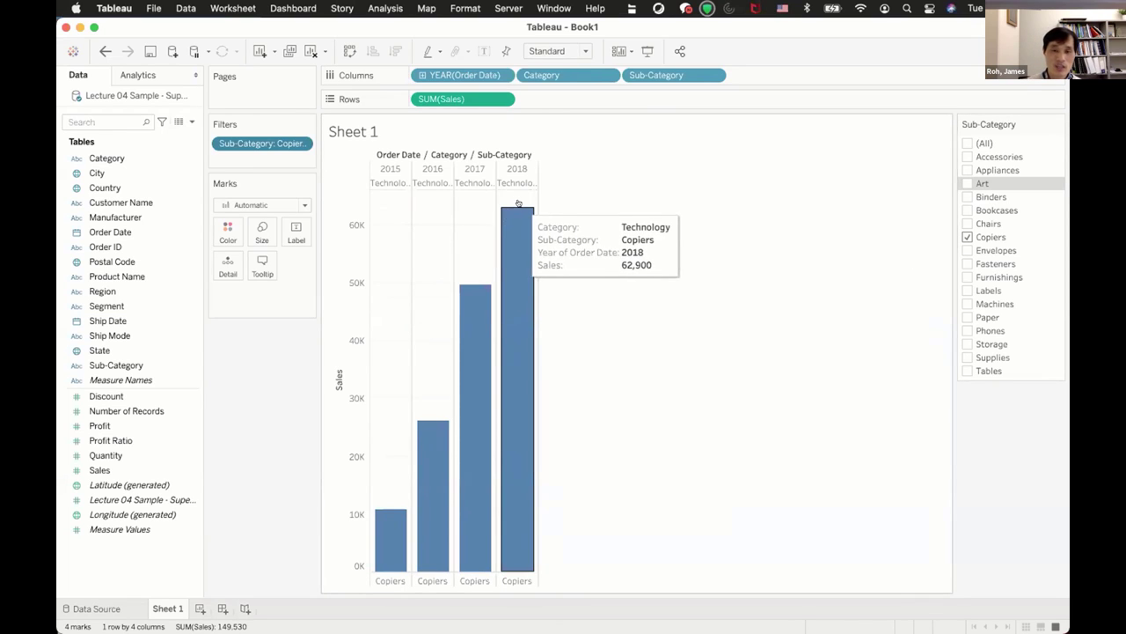
View yearly sales for Envelopes, Fasteners and Furnishings, filtering the chart to one sub-category at a time
click(967, 236)
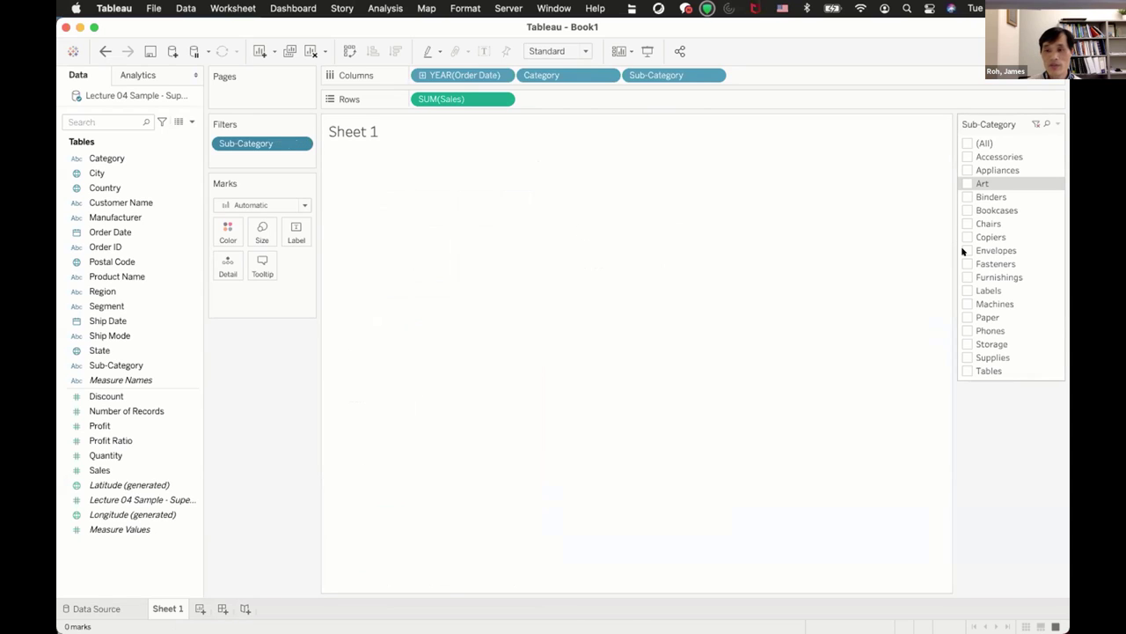
click(966, 250)
click(966, 250)
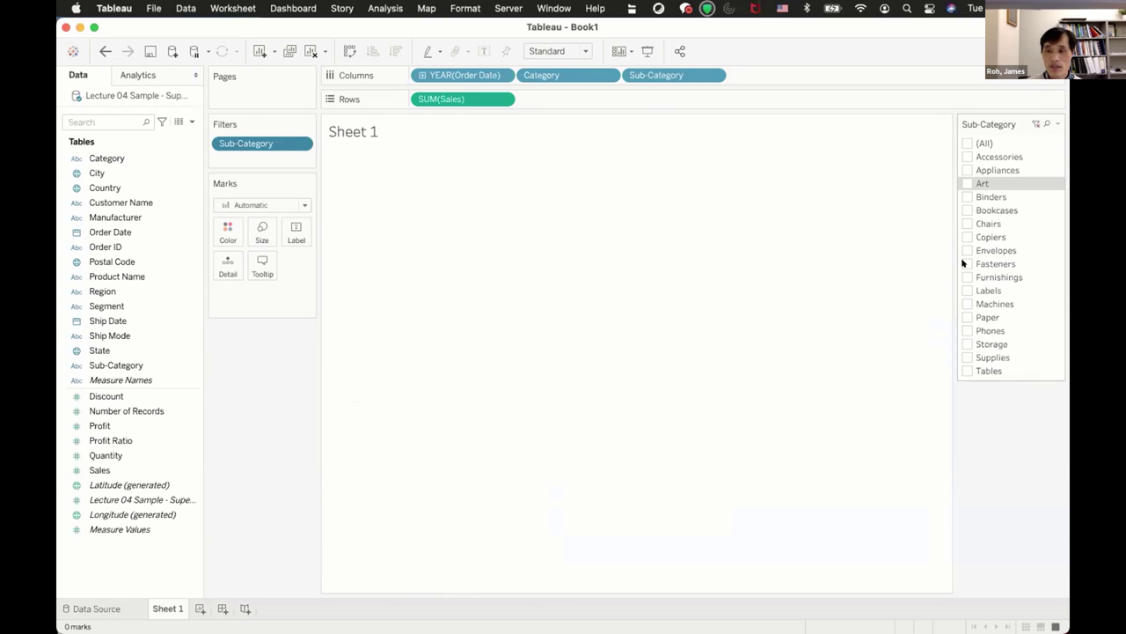
click(966, 264)
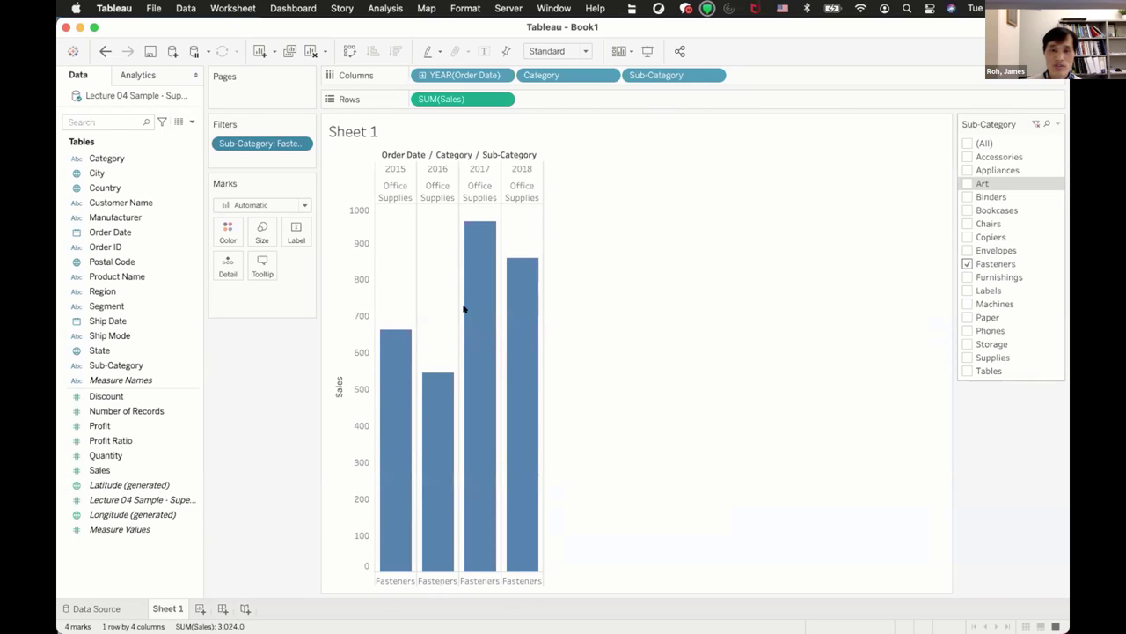
click(965, 263)
click(964, 276)
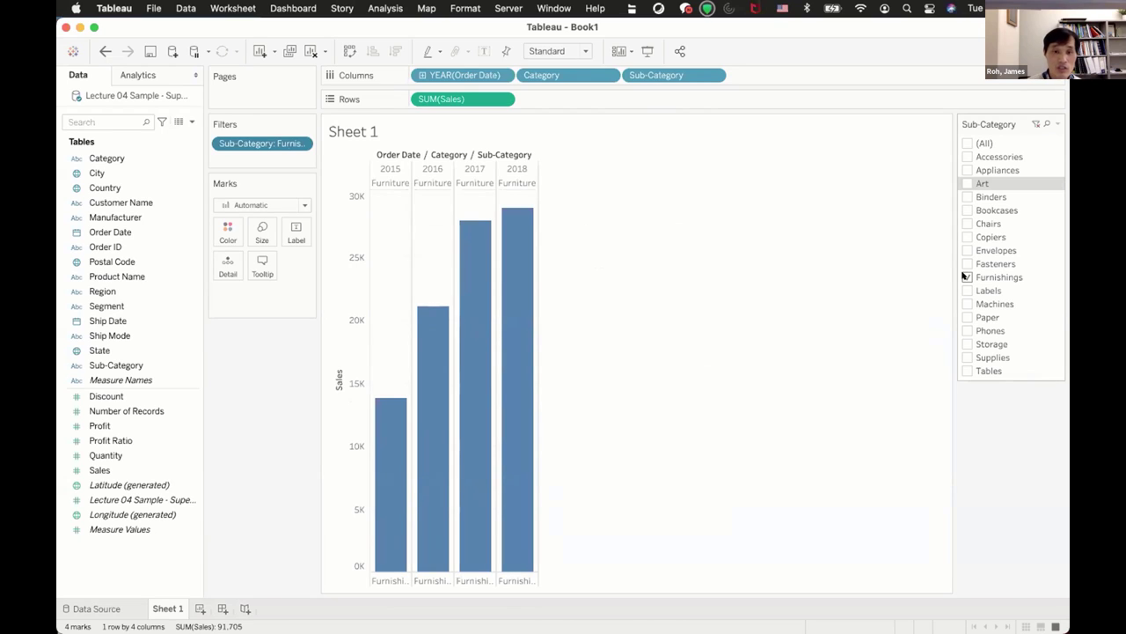
View yearly sales for Labels, Machines and Paper, filtering the chart to one sub-category at a time
click(966, 277)
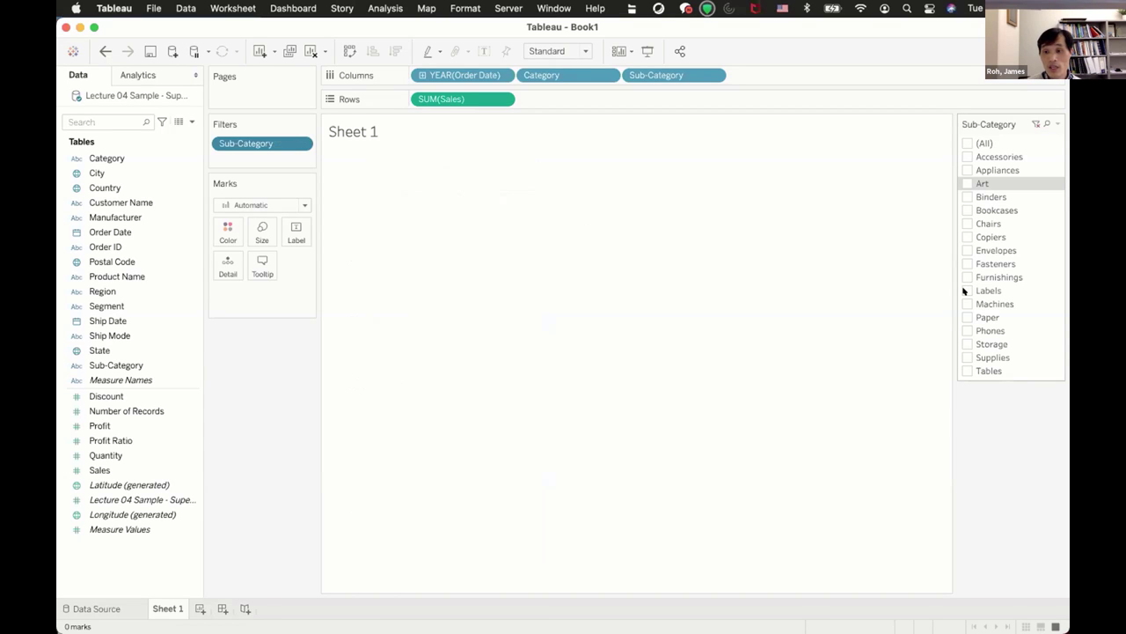
click(967, 290)
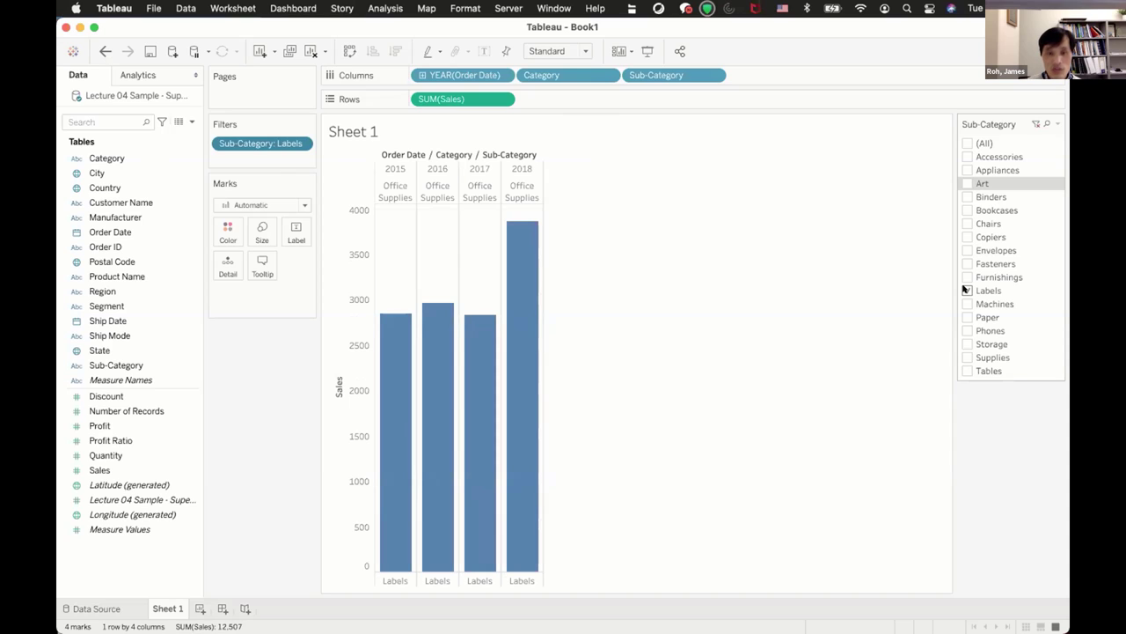
click(966, 290)
click(966, 303)
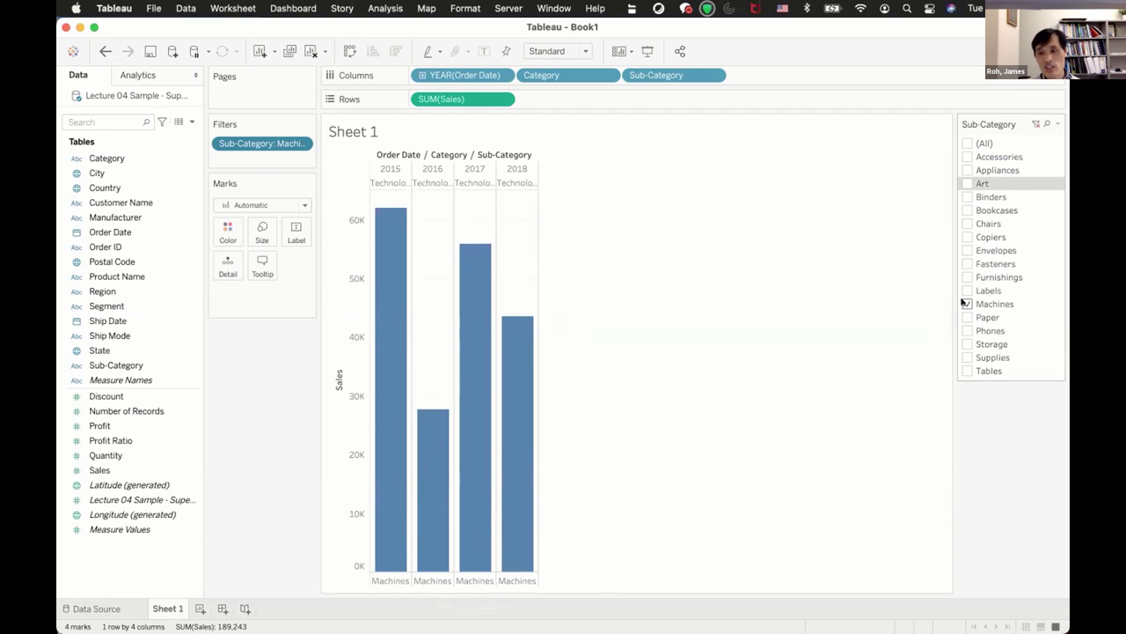
click(966, 304)
click(965, 316)
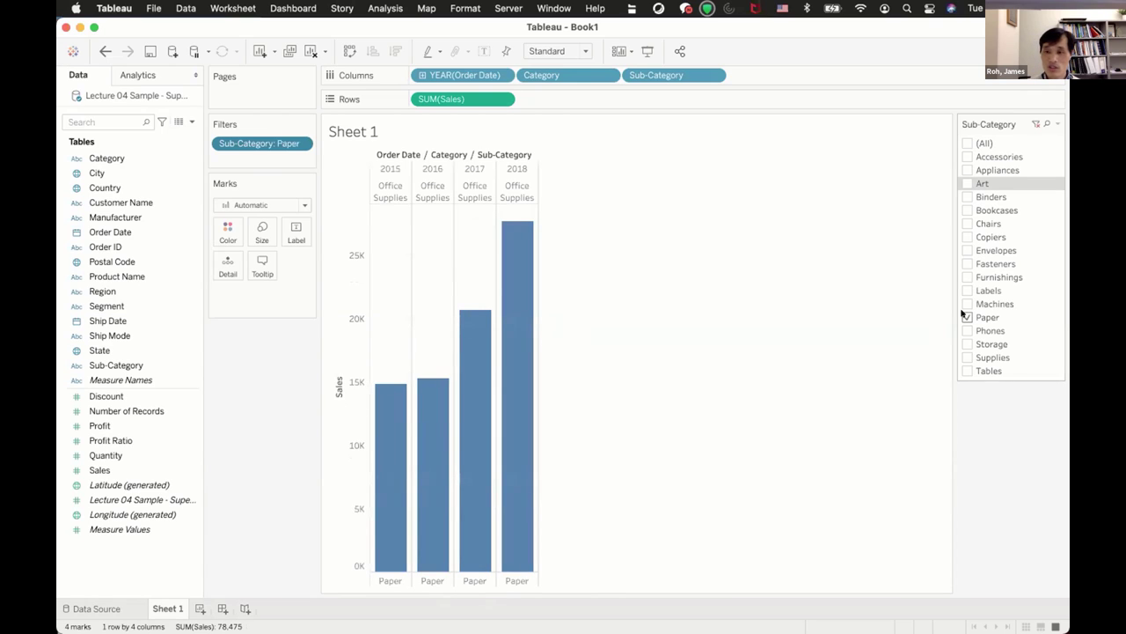
View yearly sales for Phones, Storage, Supplies and Tables, filtering the chart to one sub-category at a time
click(966, 317)
click(966, 330)
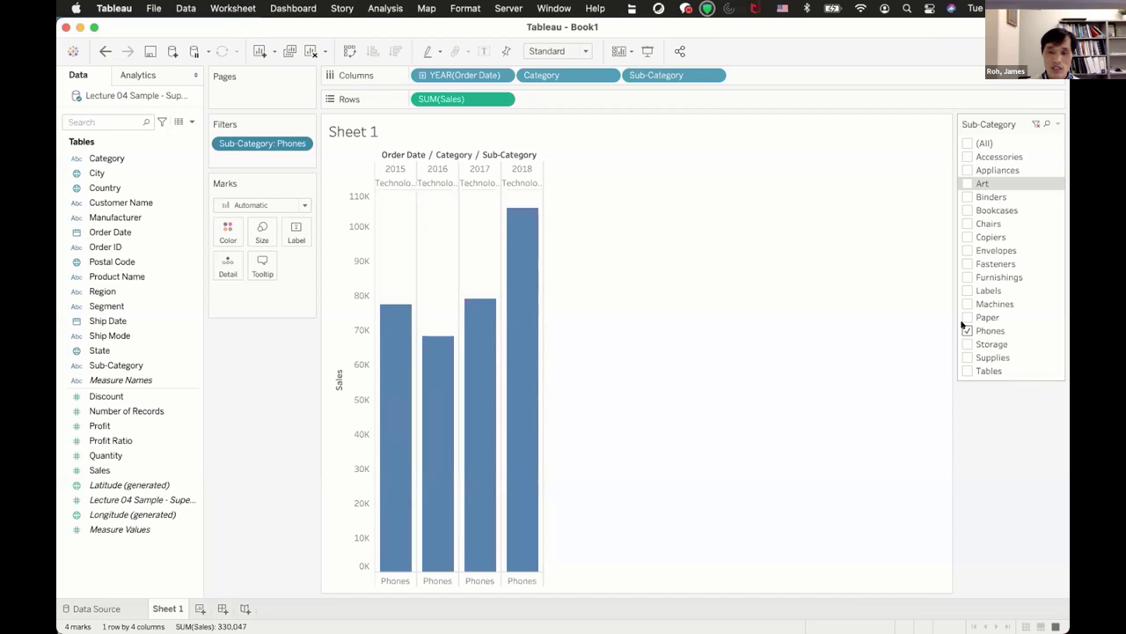
click(965, 330)
click(966, 343)
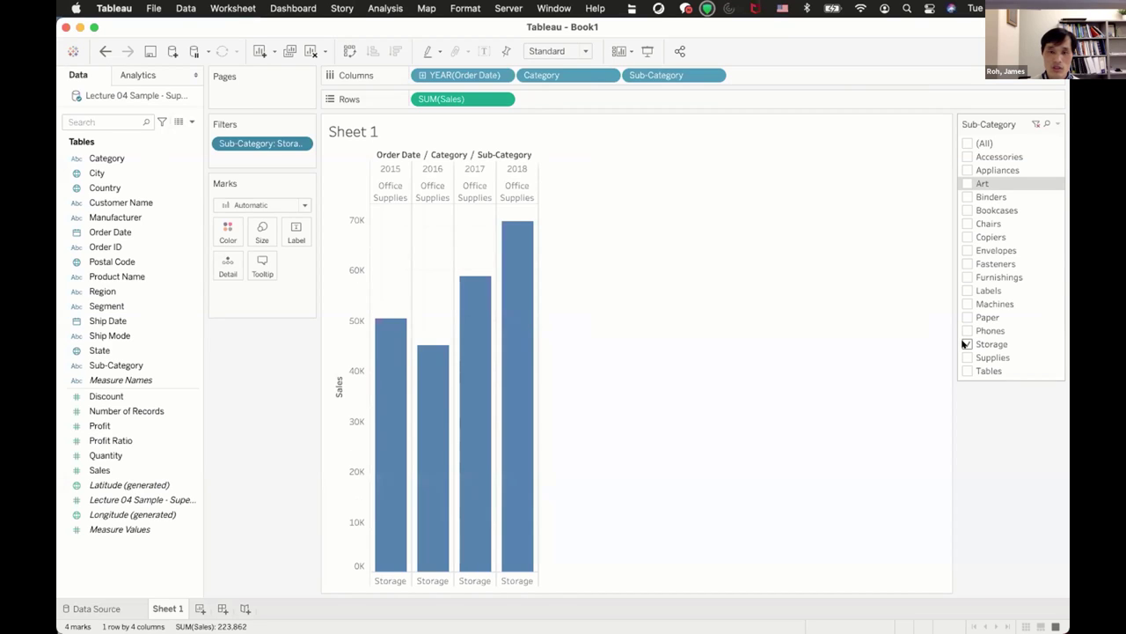
click(965, 343)
click(965, 356)
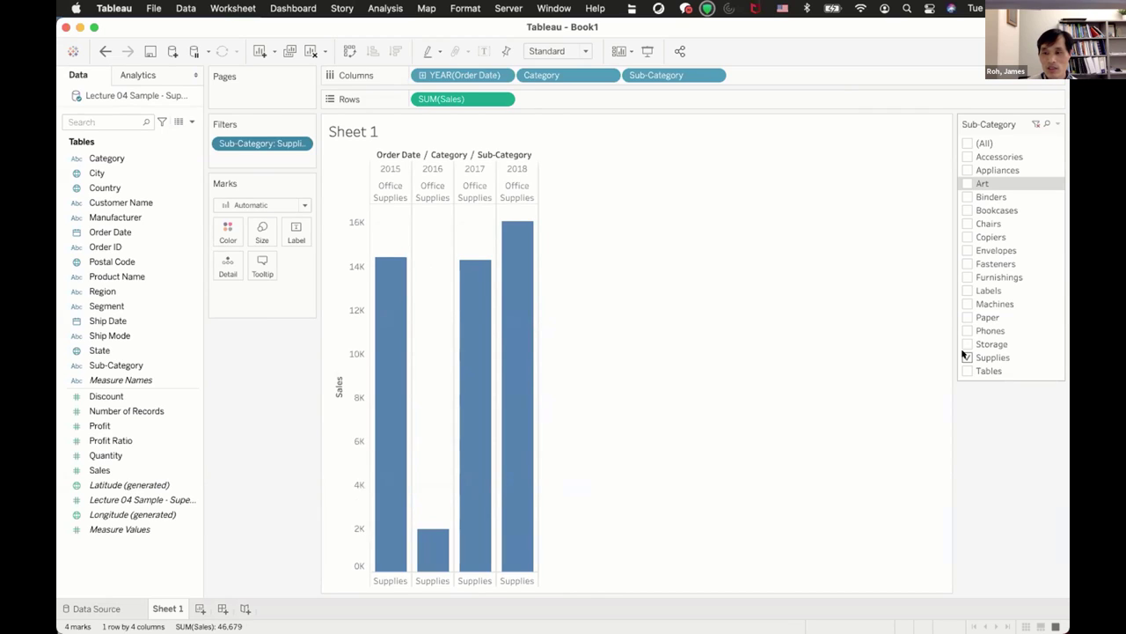
click(967, 357)
click(967, 369)
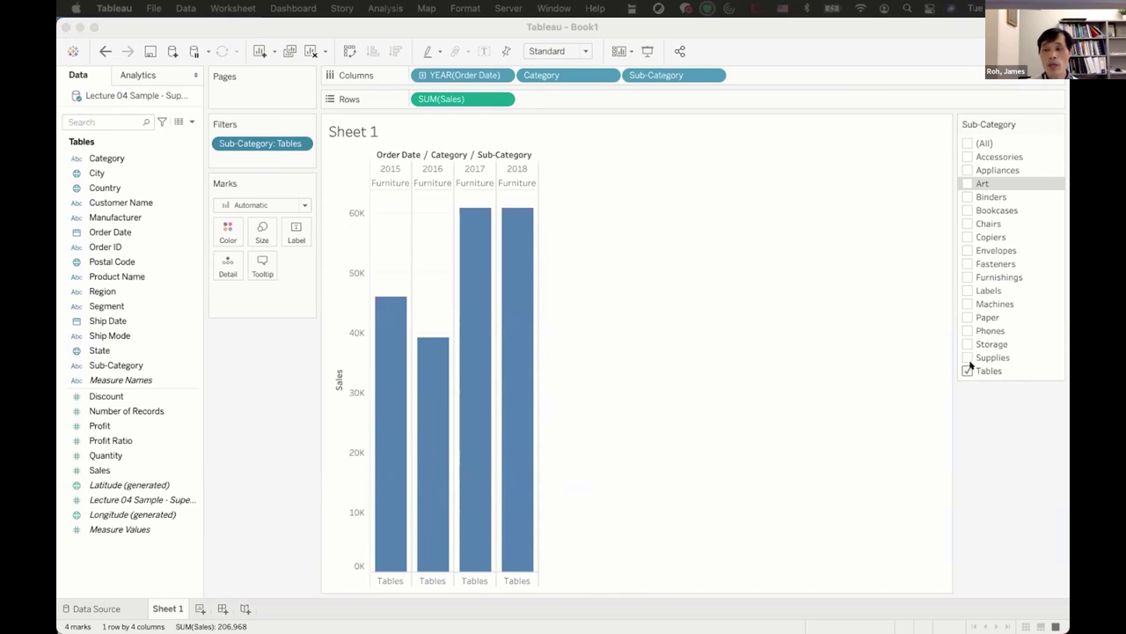
Filter the chart to Fasteners and Machines in place of Tables, compare their bars, and replace Fasteners with Copiers
click(967, 264)
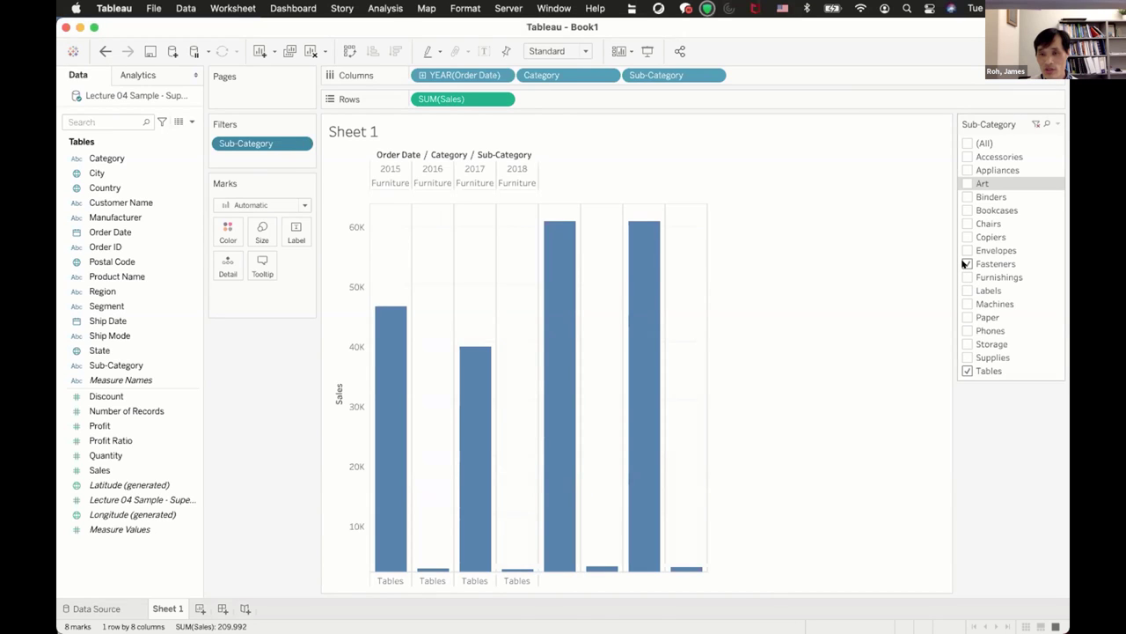
click(967, 370)
click(967, 304)
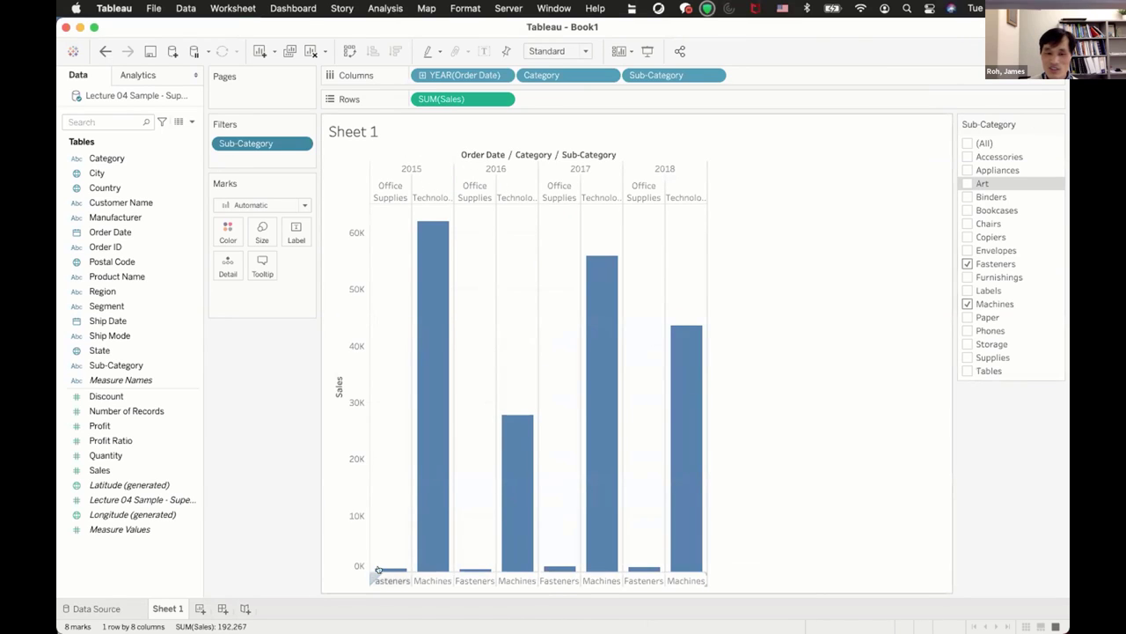
mouse_move(419, 356)
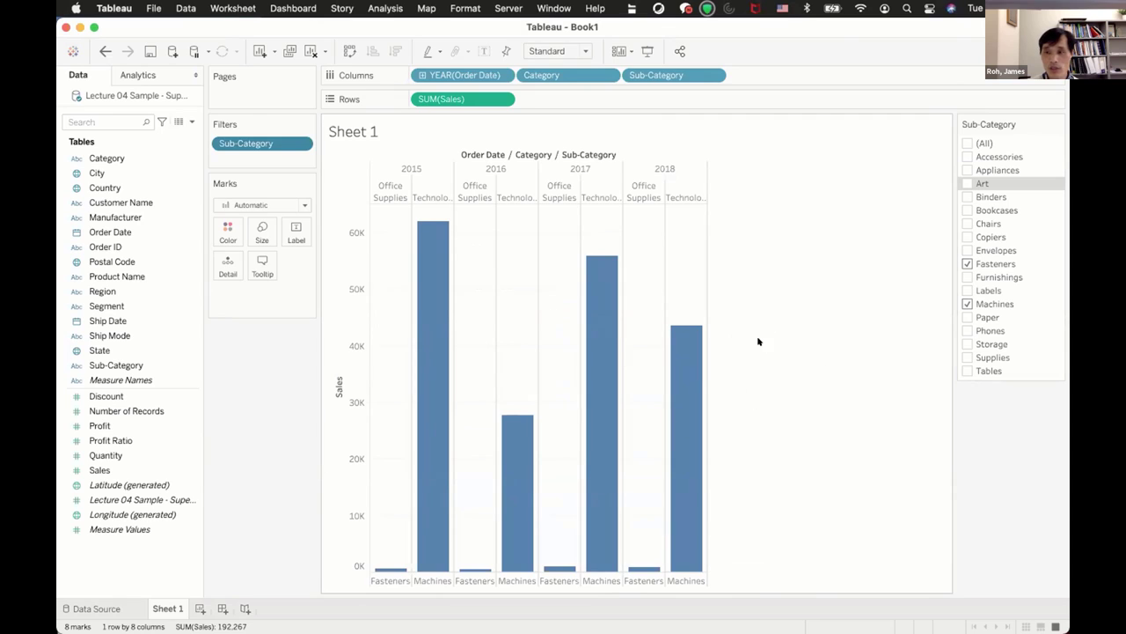
click(967, 264)
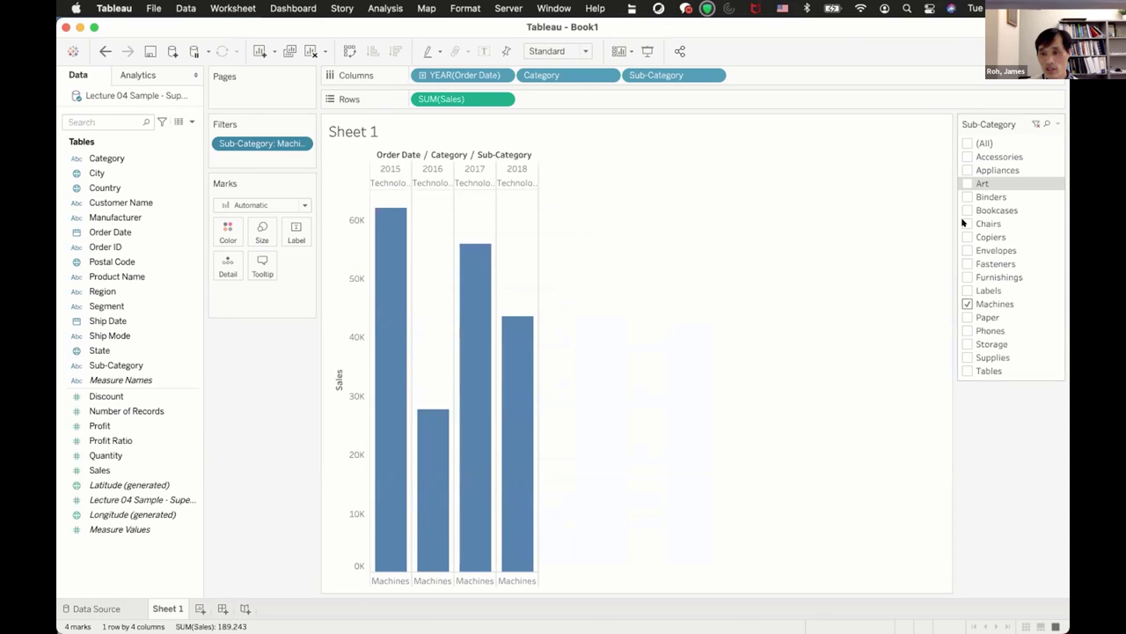
click(967, 237)
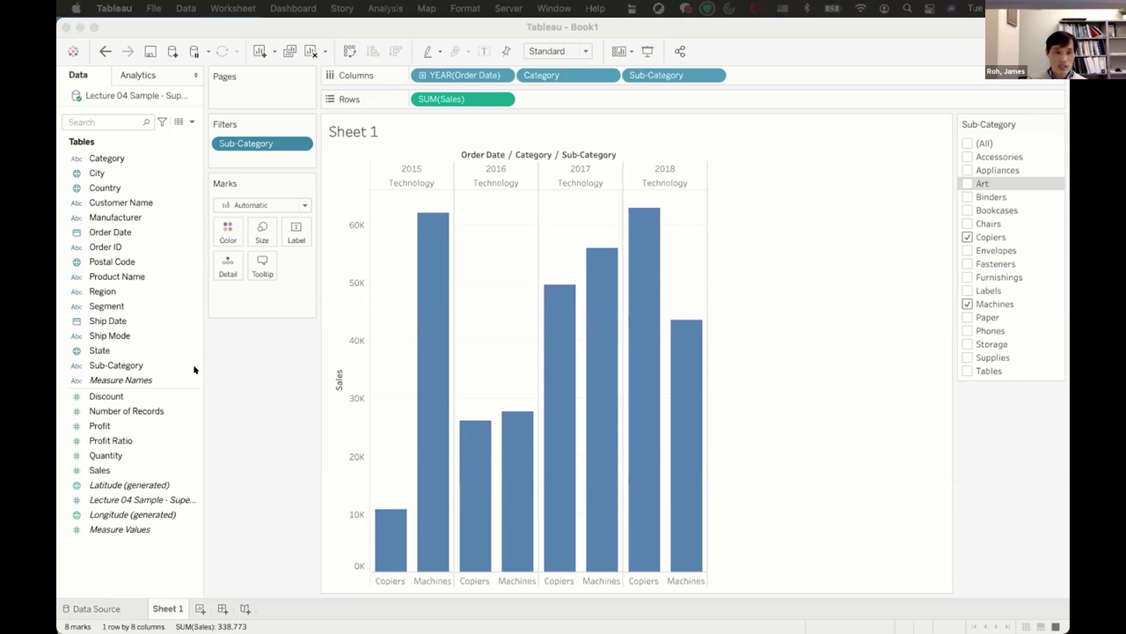
Add an Order Date filter by Years that keeps all four years, and show its filter control beside the chart
click(114, 231)
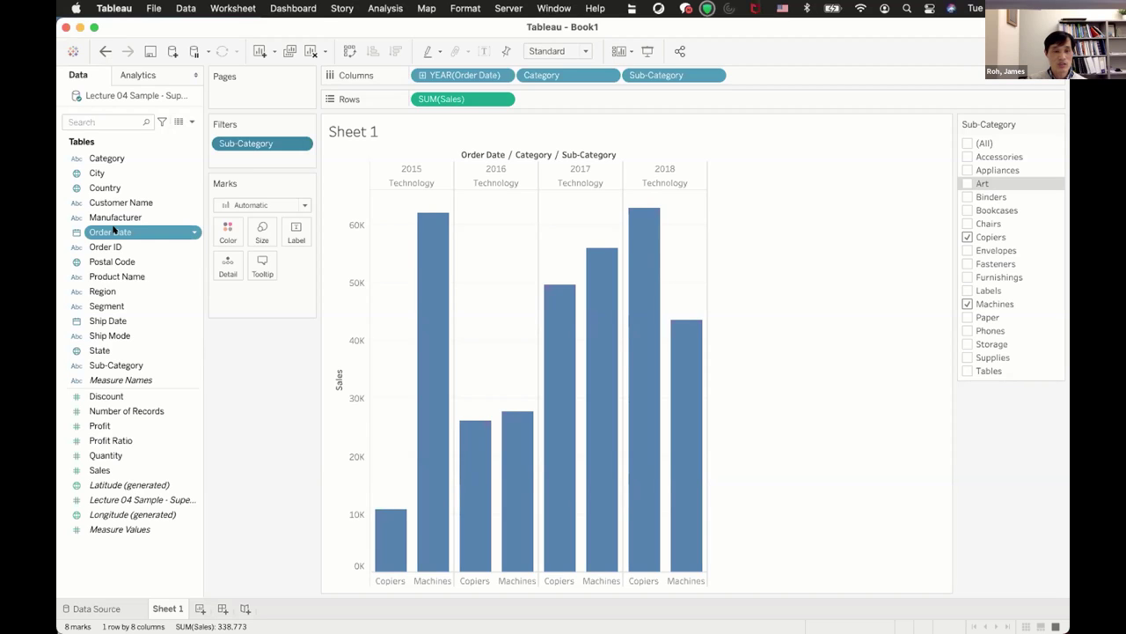
drag(114, 231, 245, 161)
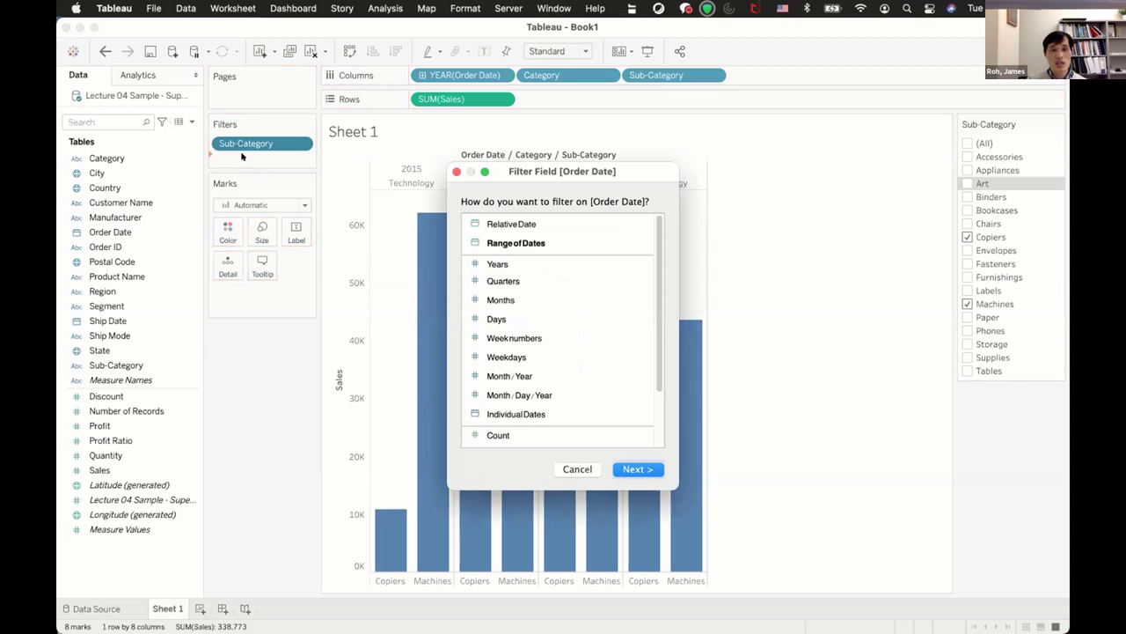
click(497, 264)
click(631, 468)
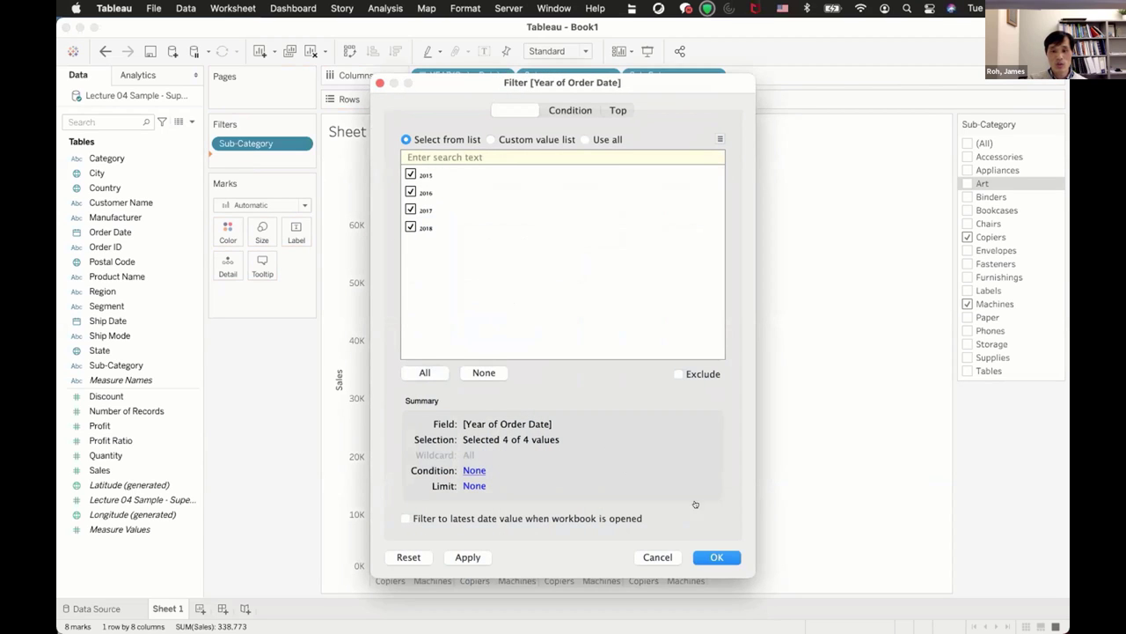
click(719, 557)
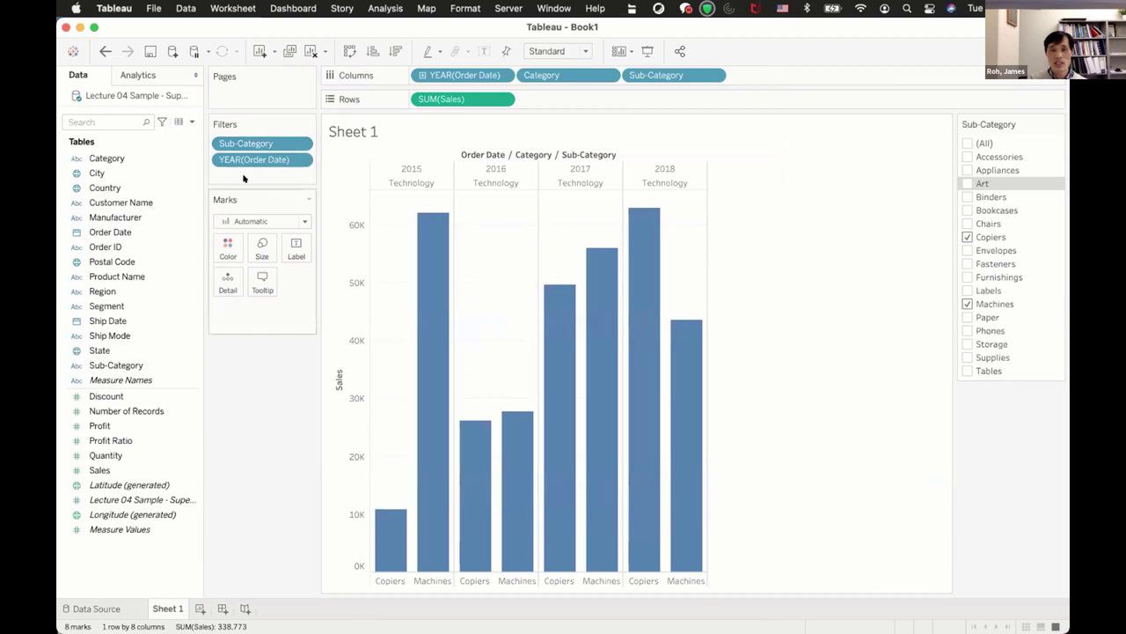
click(287, 160)
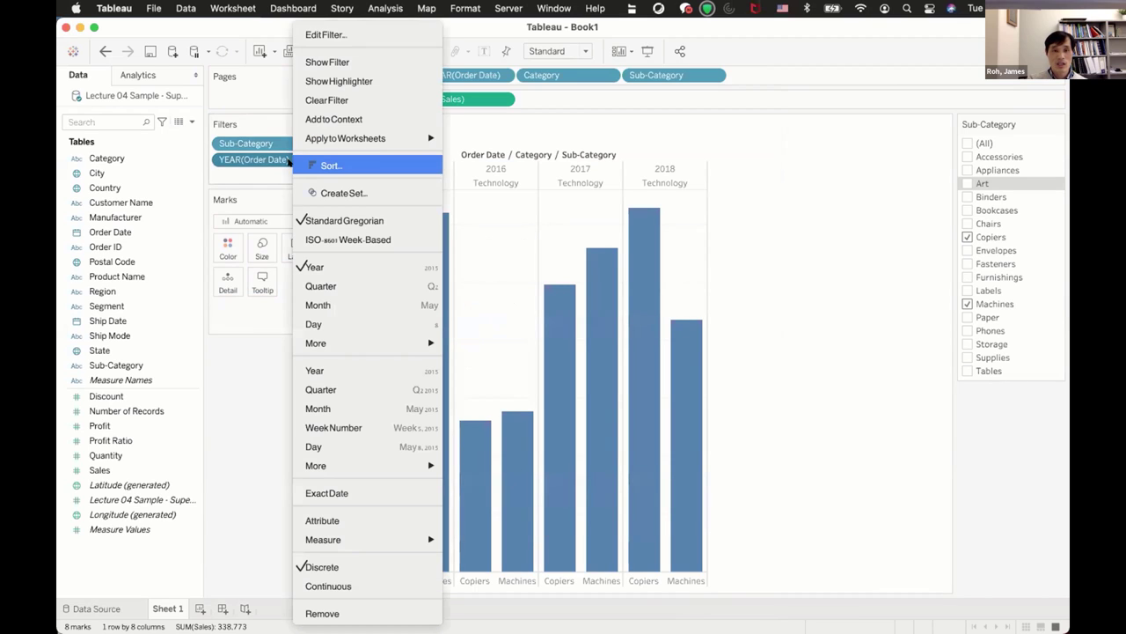
click(333, 62)
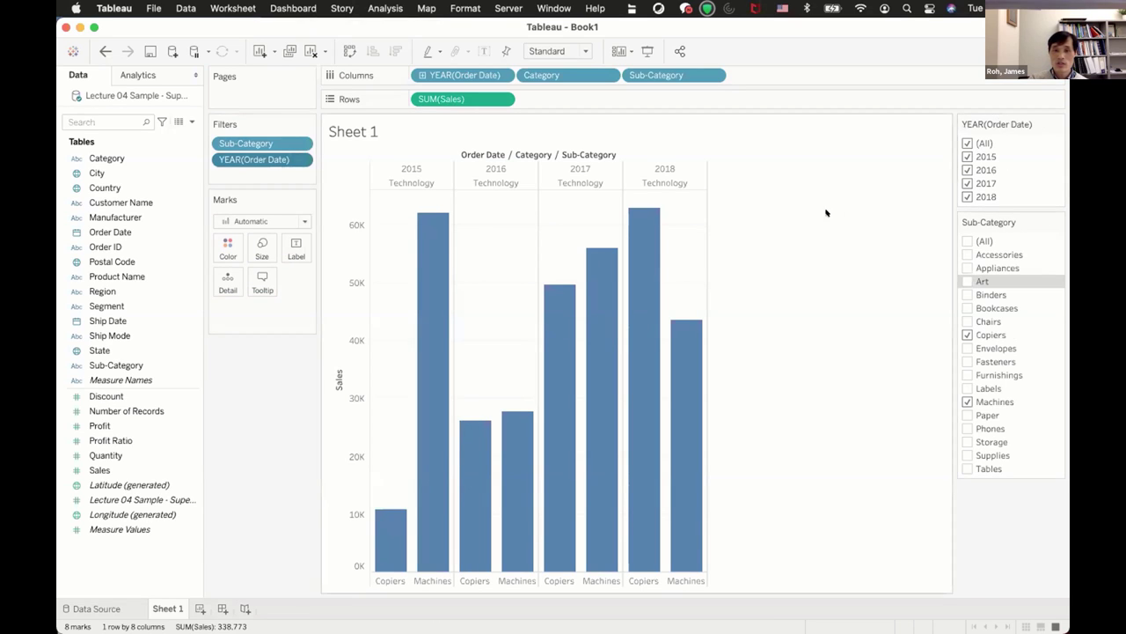
Limit the year filter to 2015 and 2018 and compare the Machines and Copiers sales bars
click(968, 143)
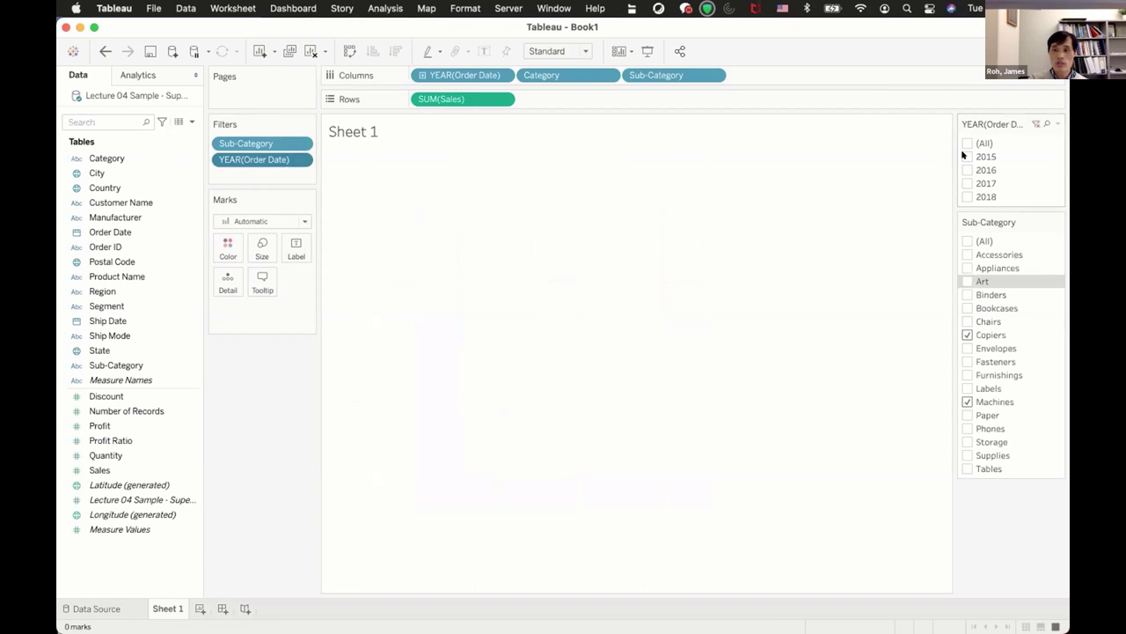
click(964, 156)
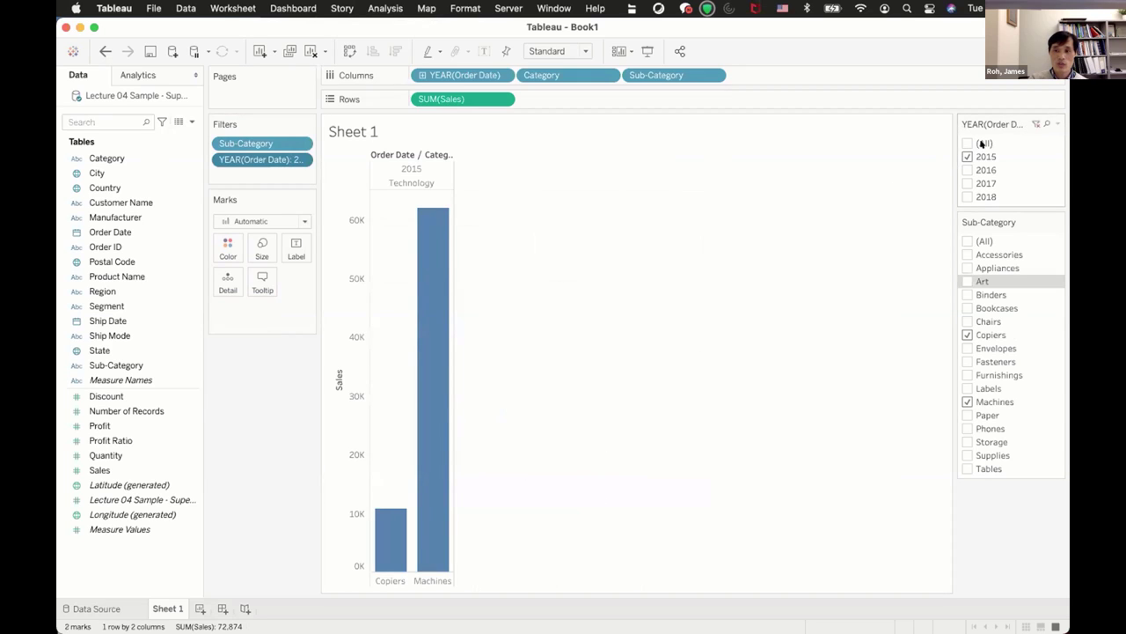
click(965, 196)
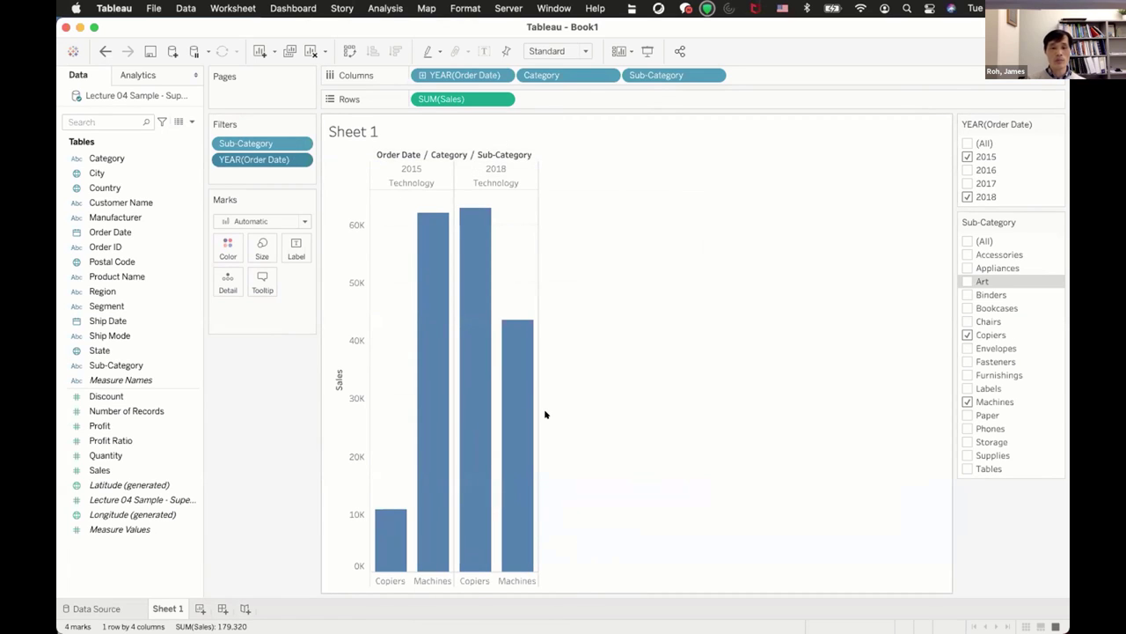
mouse_move(424, 212)
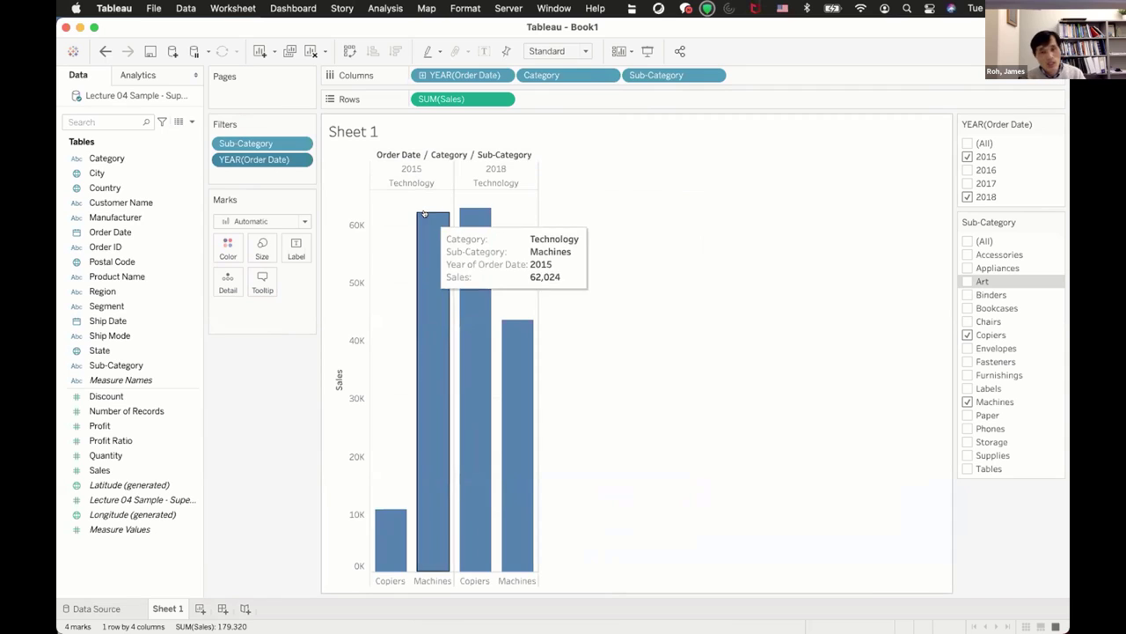
mouse_move(390, 501)
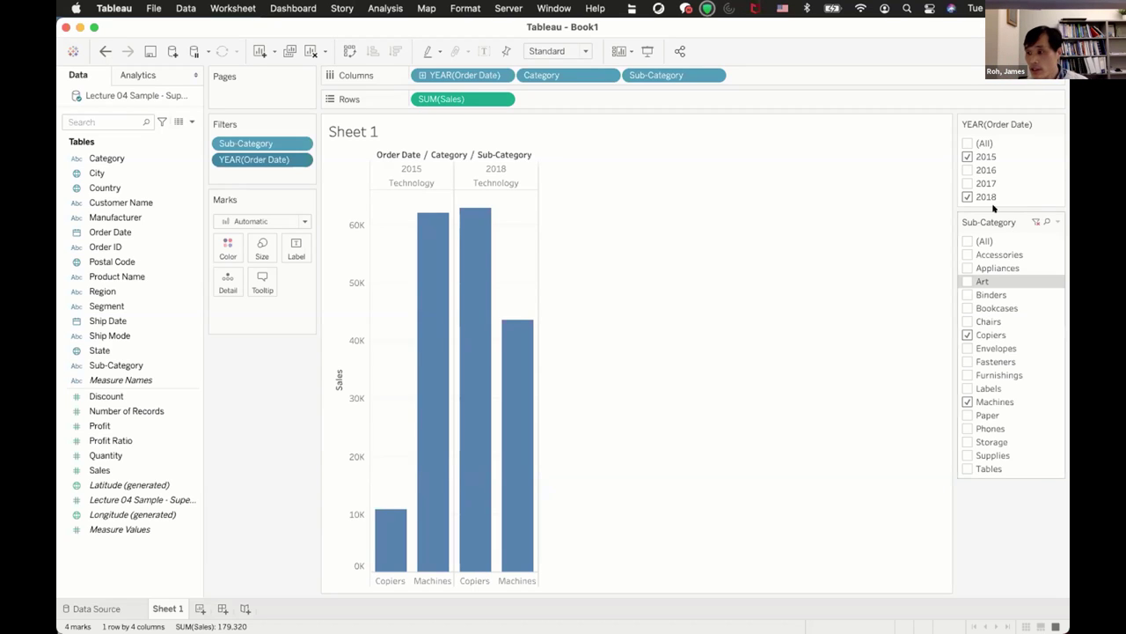
Include all years and all sub-categories in the chart again, and color the bars by Profit
click(965, 142)
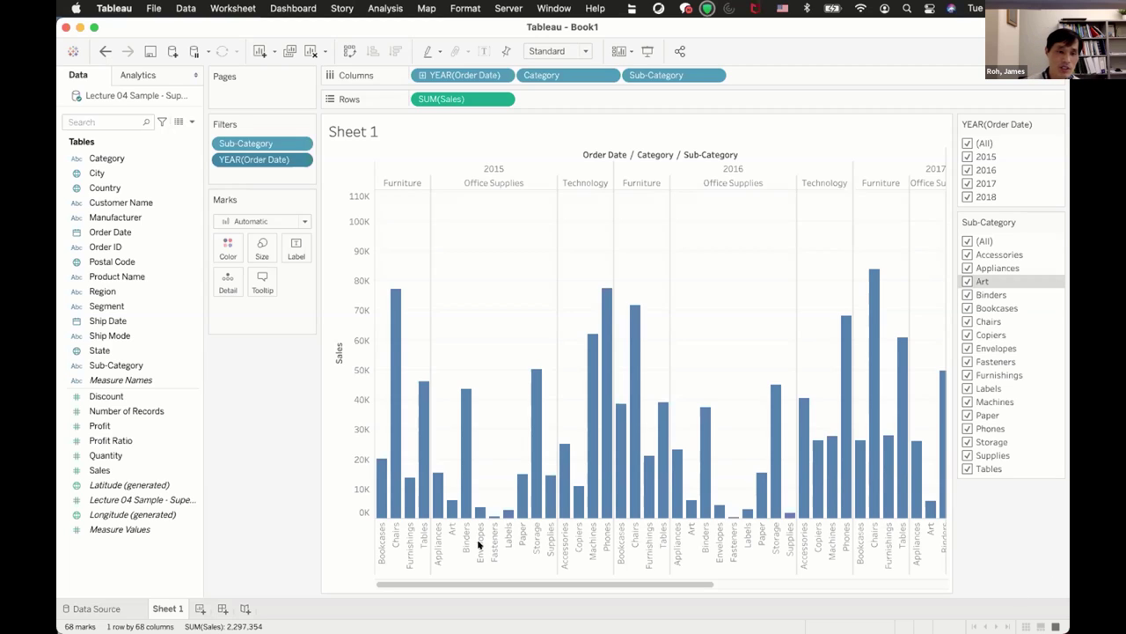
click(86, 425)
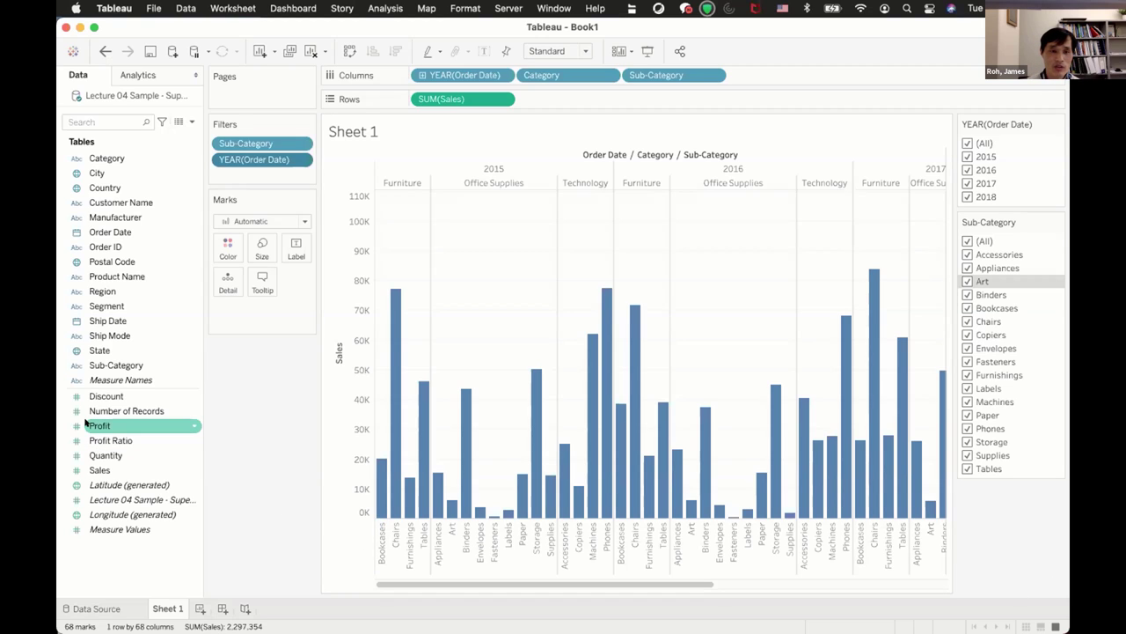
drag(86, 425, 216, 240)
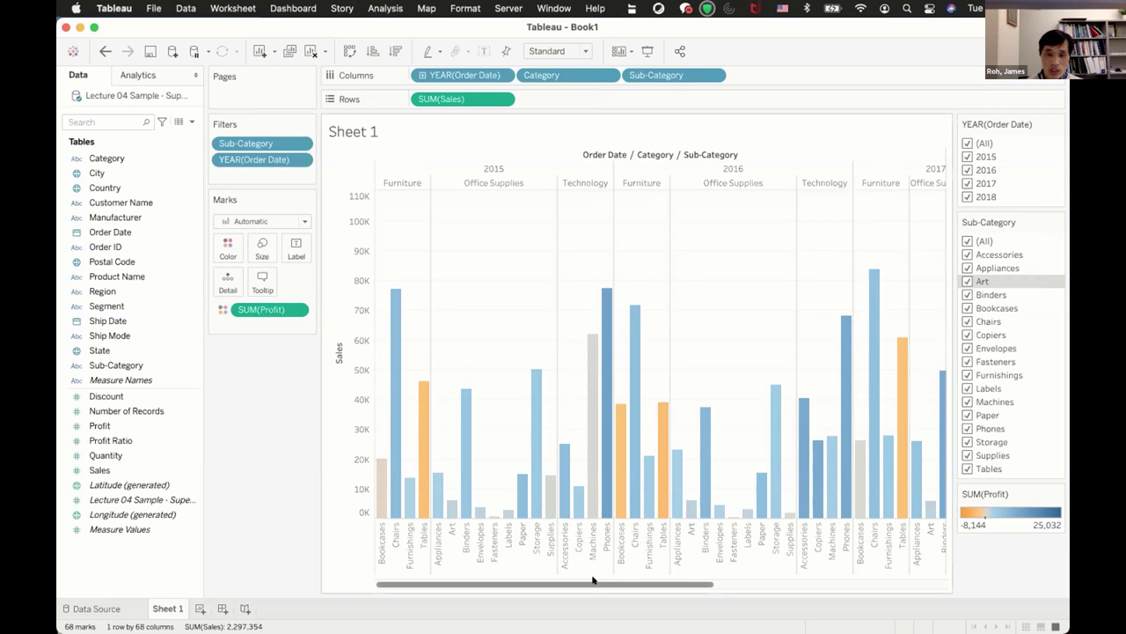
Examine the profit coloring of the sub-category bars from 2015 through 2018, including the Tables bar for 2018
scroll(593, 579, right, 10)
scroll(528, 567, left, 10)
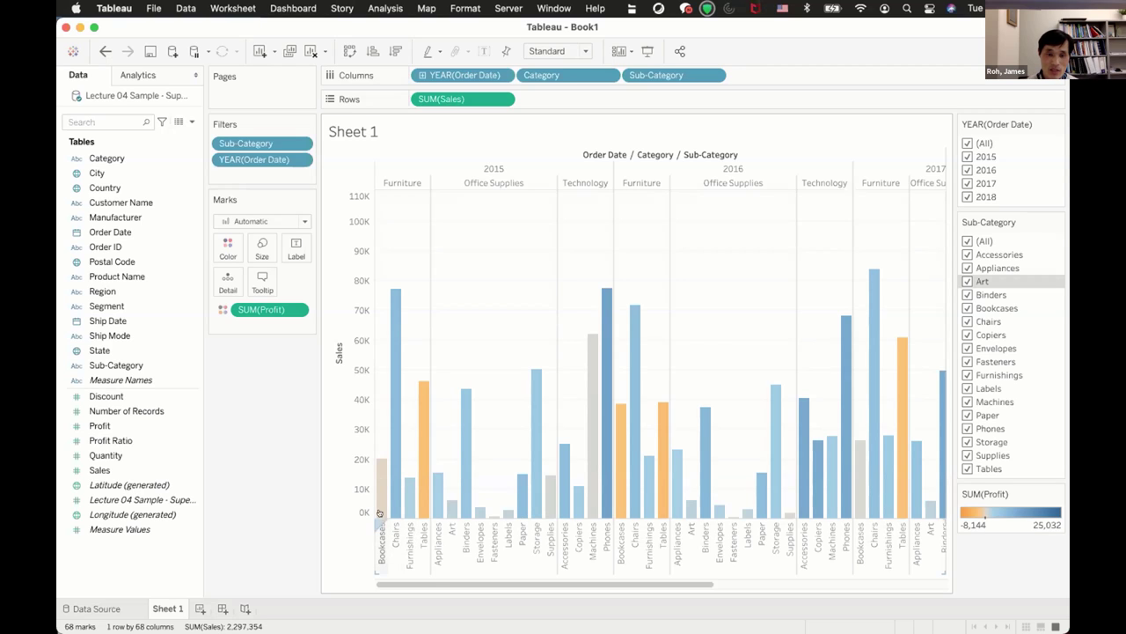
mouse_move(380, 480)
mouse_move(417, 435)
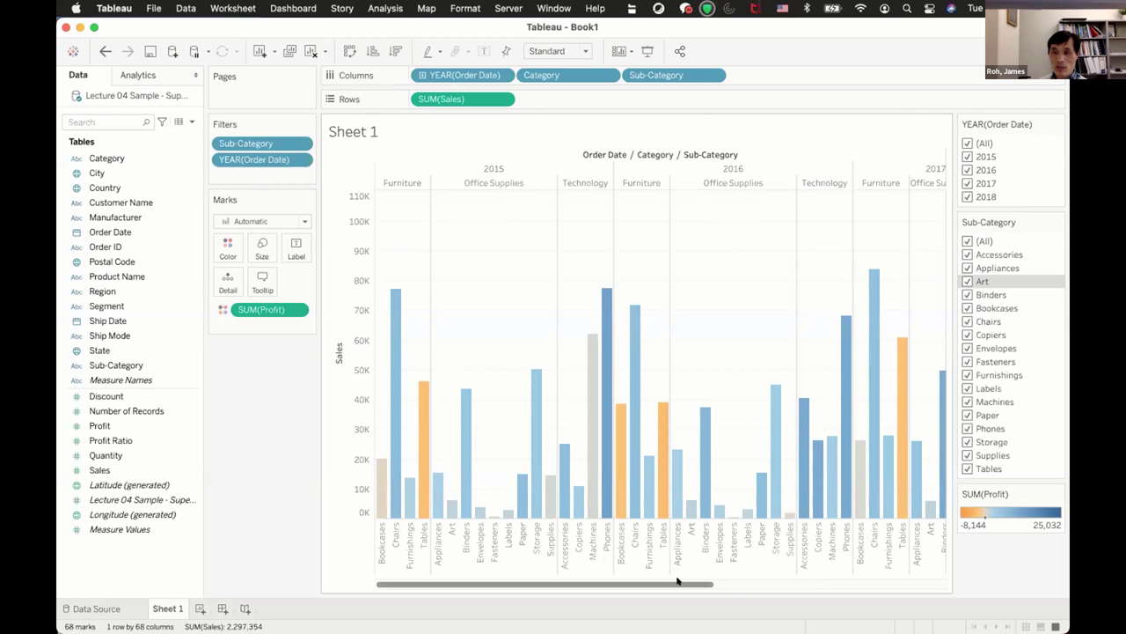
drag(677, 580, 776, 583)
scroll(938, 601, right, 10)
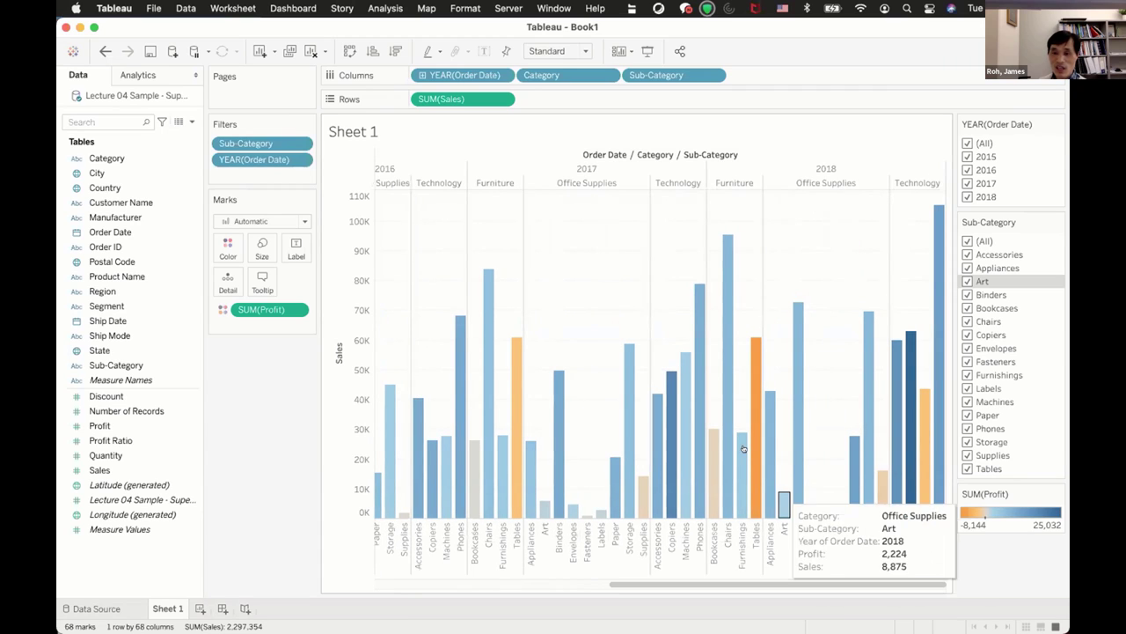
mouse_move(750, 449)
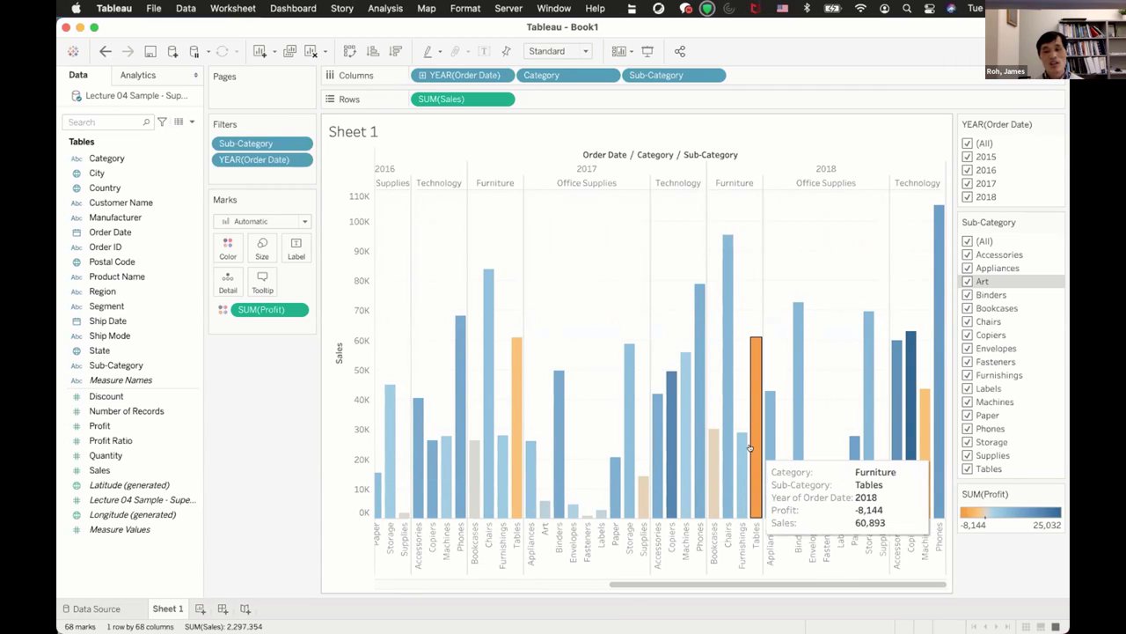
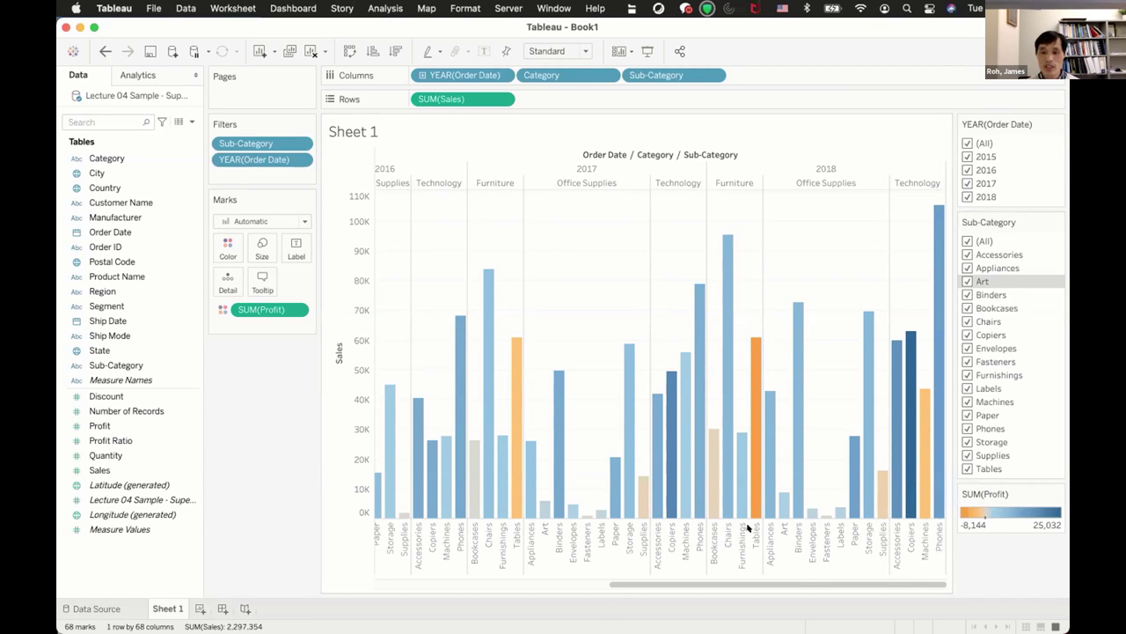
Filter the chart to only Tables and Copiers and compare their sales and profit across the years
click(965, 241)
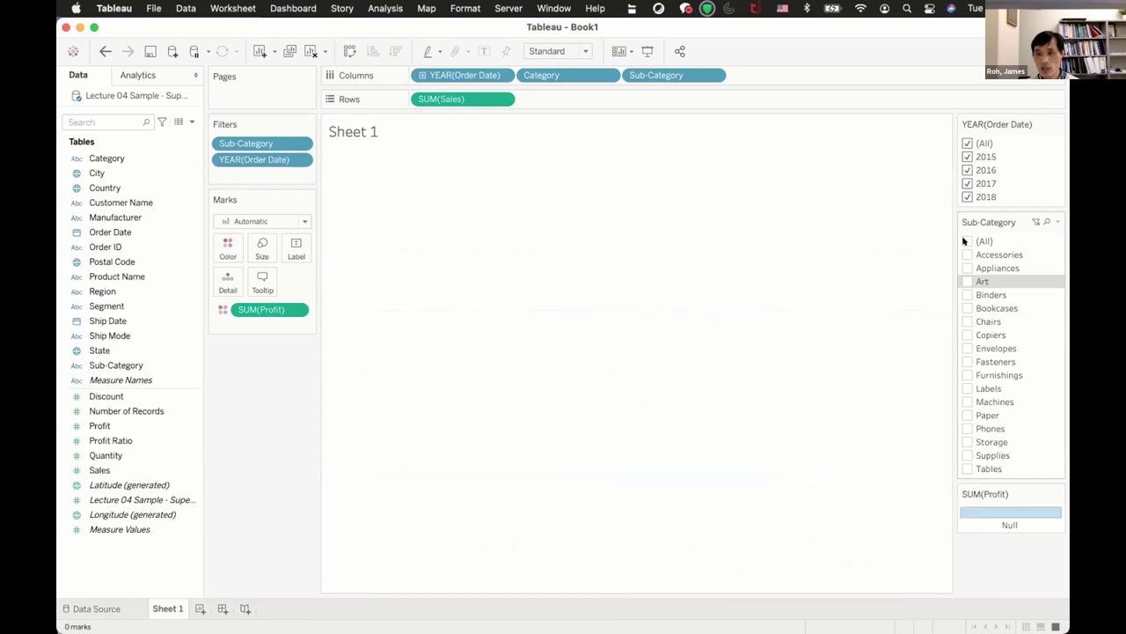
click(966, 468)
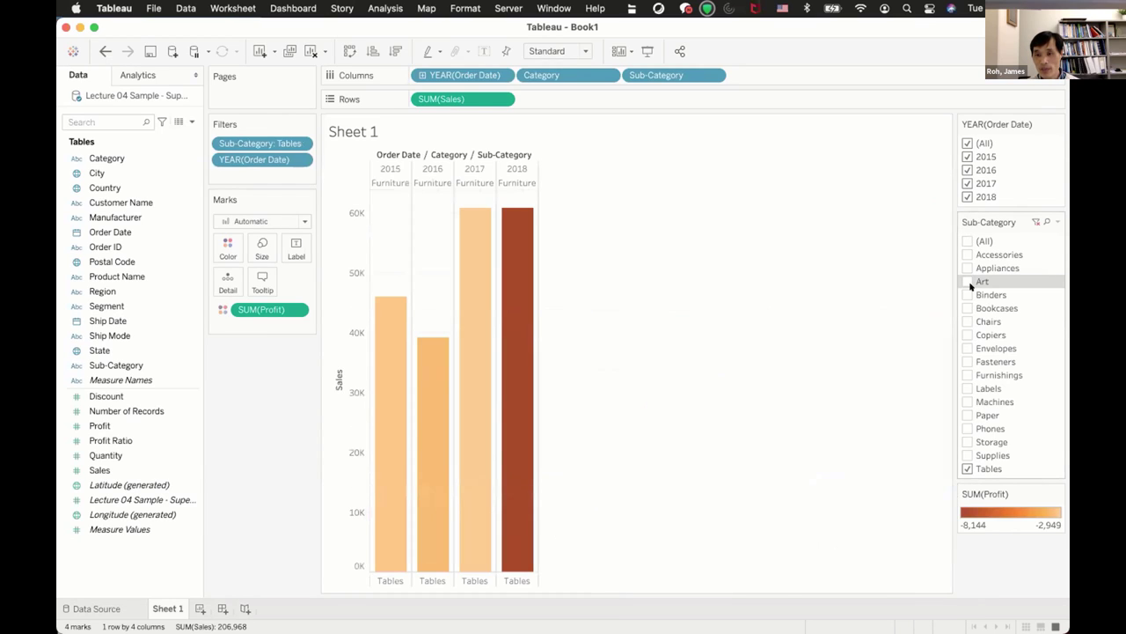
click(967, 335)
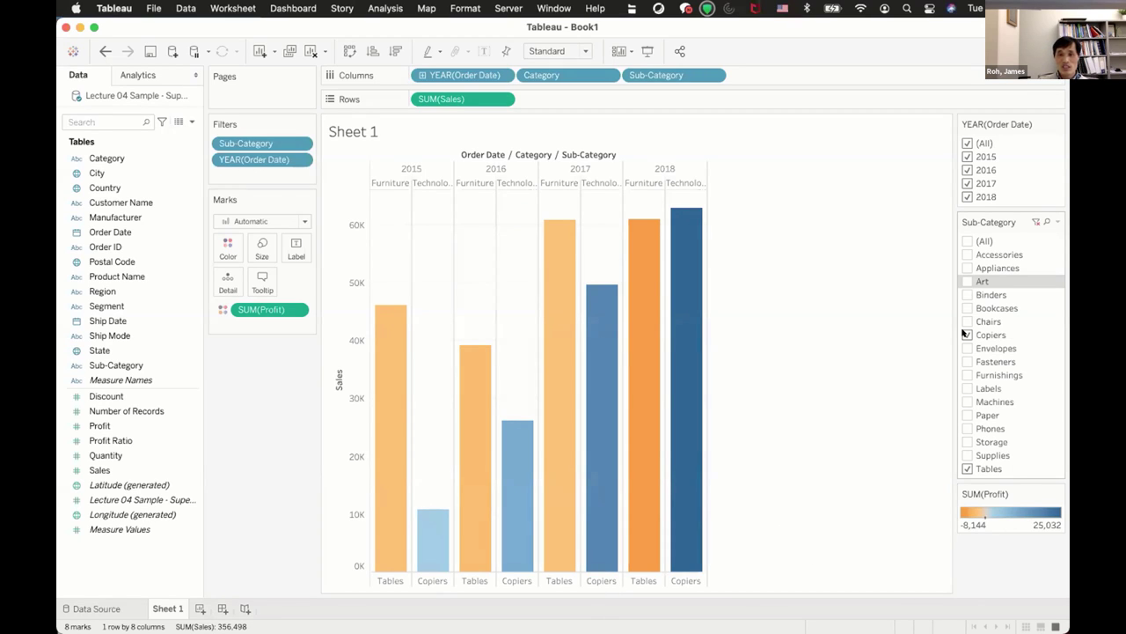
mouse_move(684, 338)
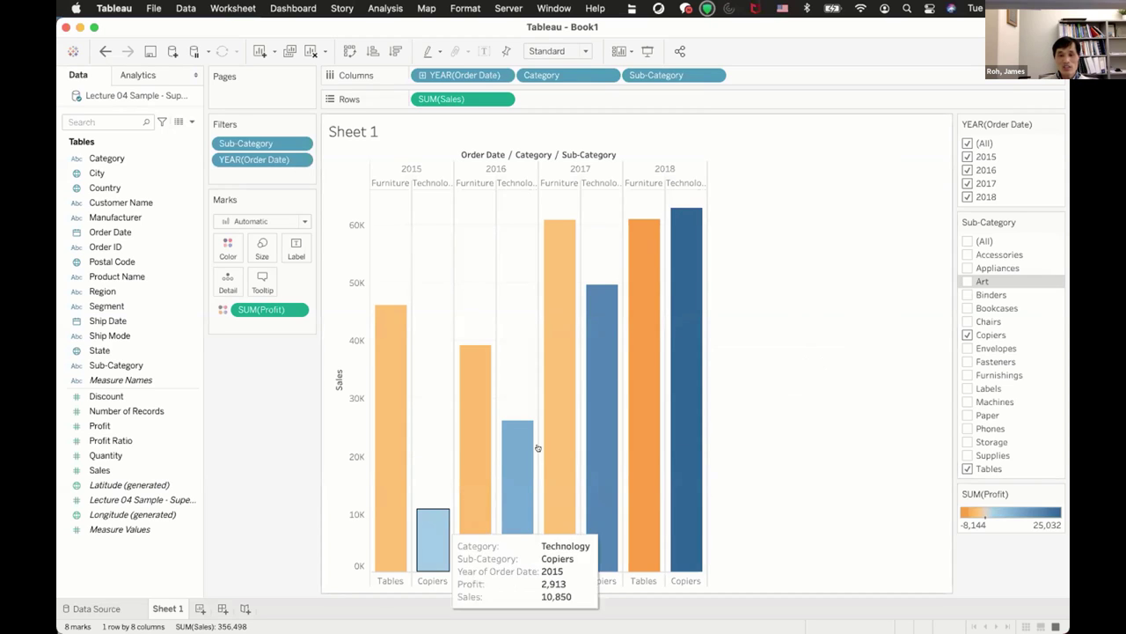
mouse_move(692, 259)
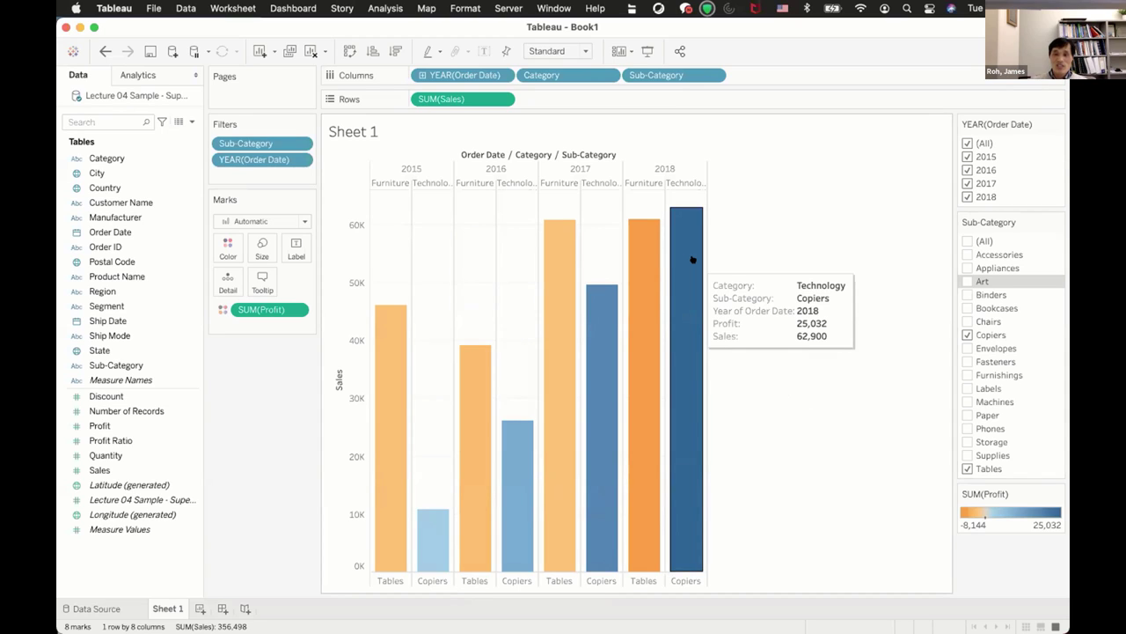
mouse_move(639, 271)
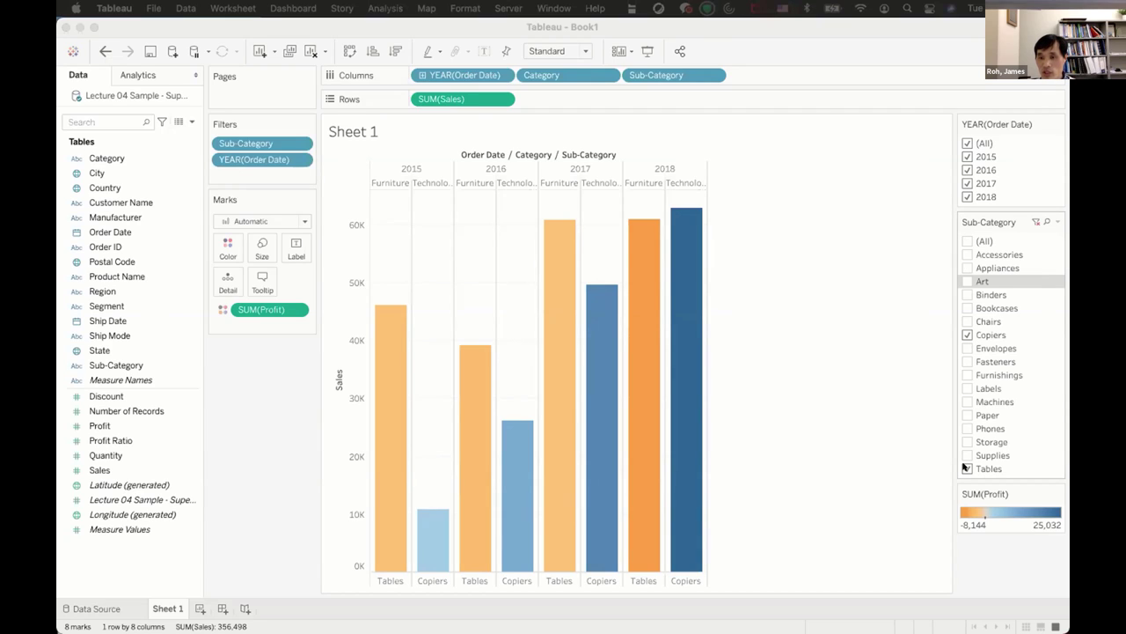
Replace Copiers with Bookcases and Machines in the sub-category filter, and compare their yearly sales and profit with Tables
click(967, 334)
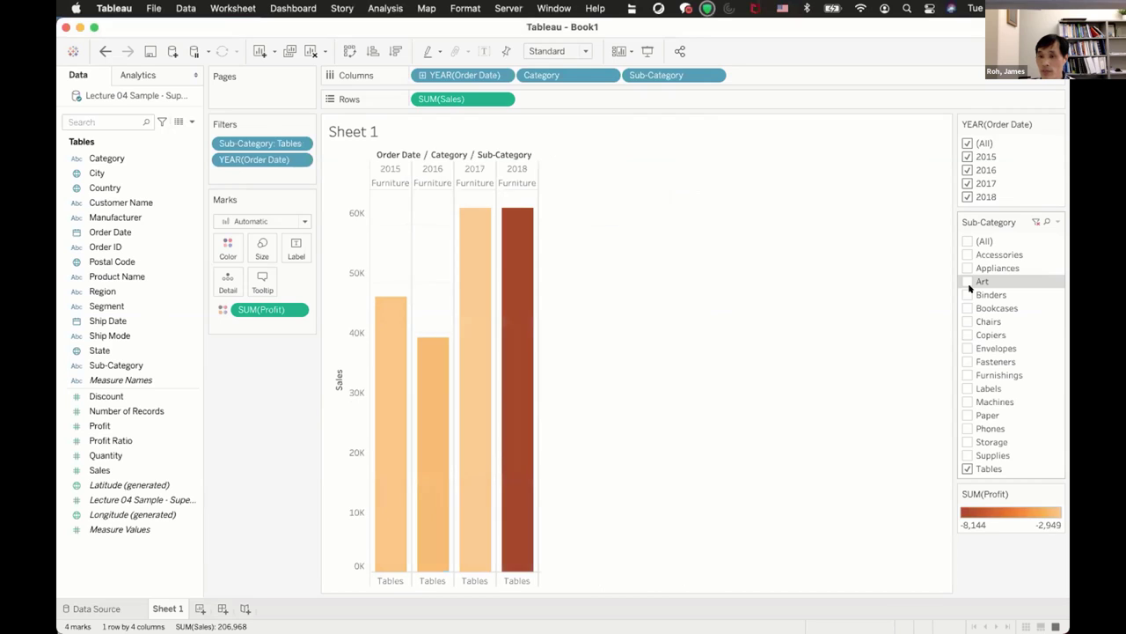
click(966, 308)
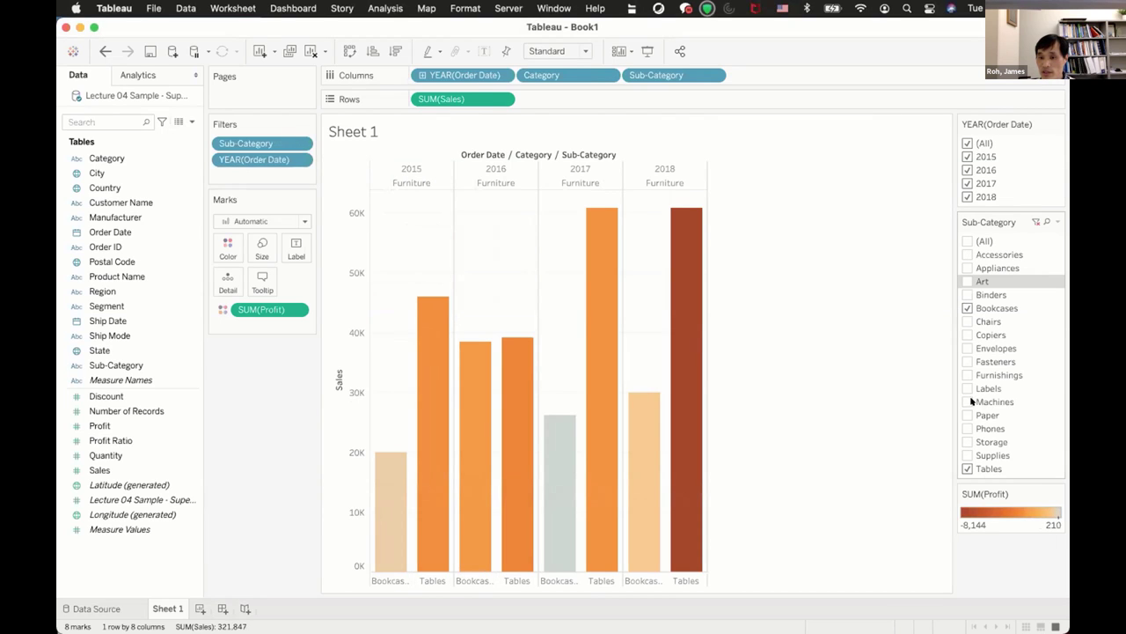
click(968, 401)
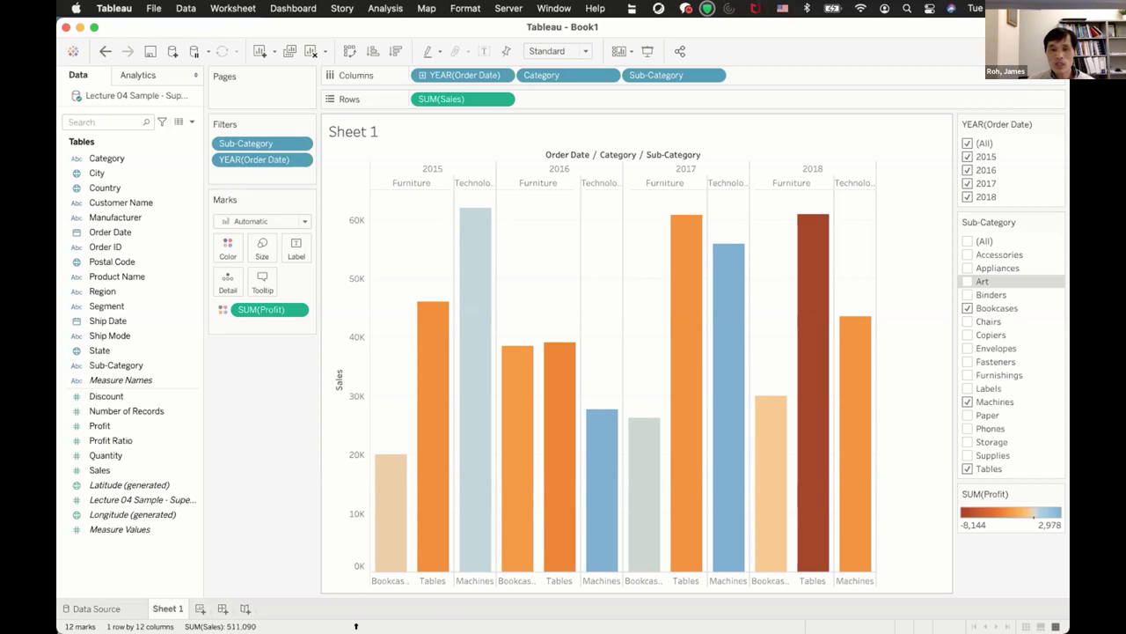
mouse_move(389, 501)
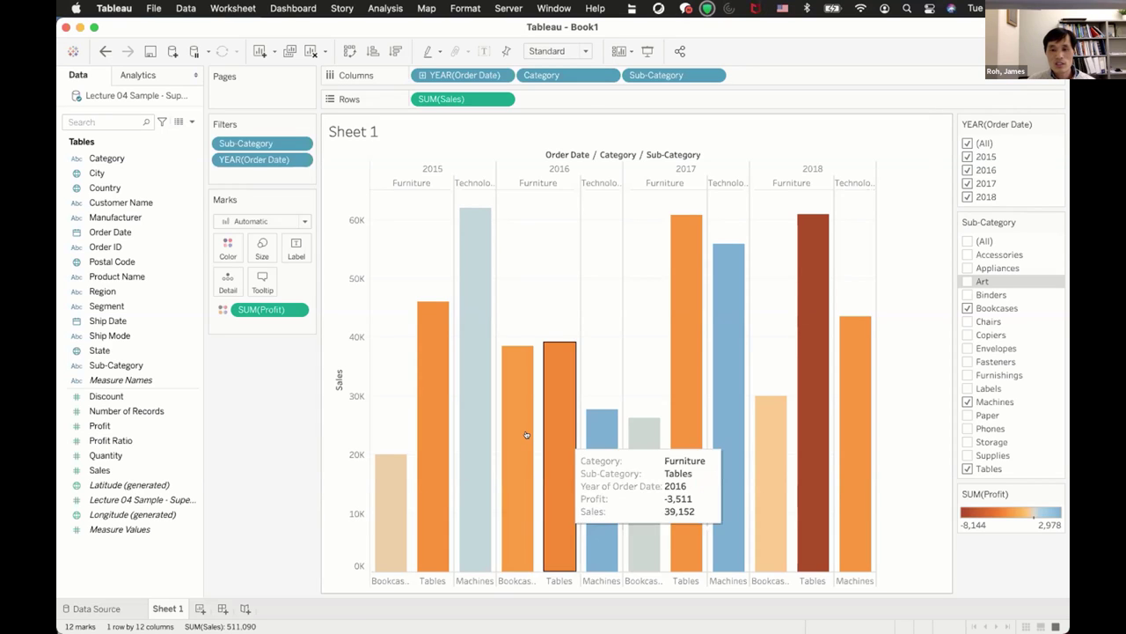
mouse_move(642, 452)
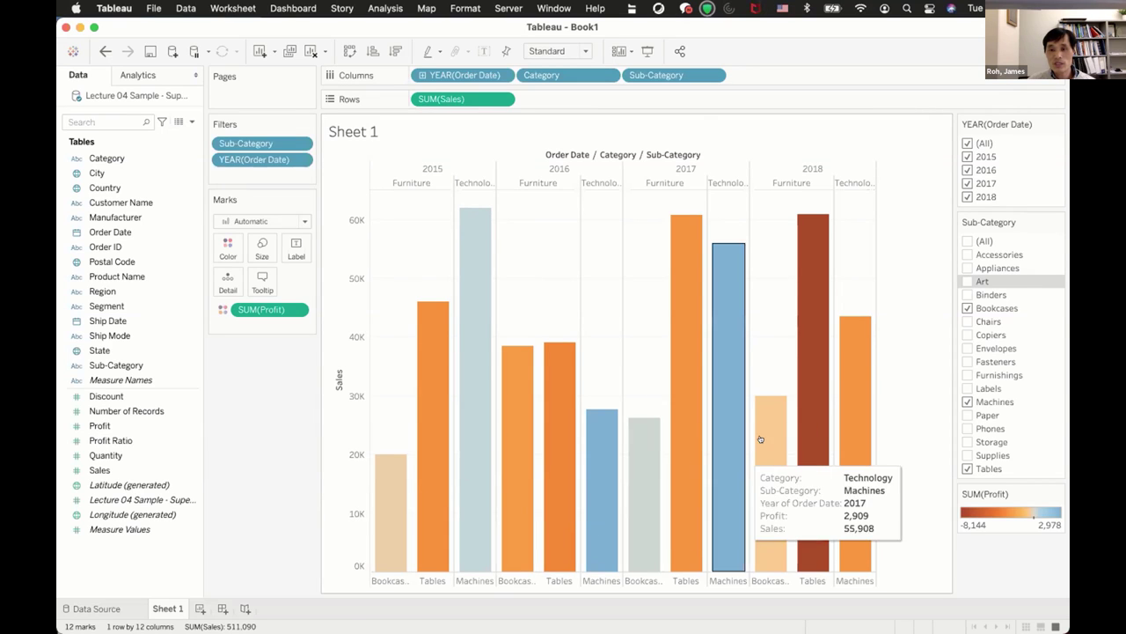
mouse_move(766, 430)
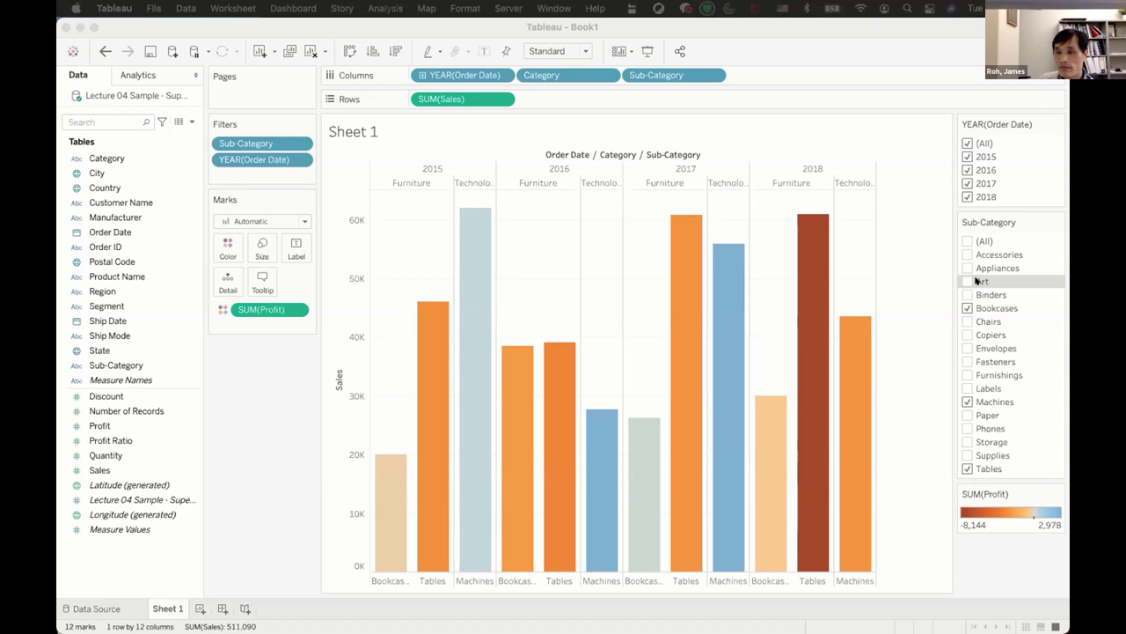
Include all sub-categories again and split the sales chart into rows by Region, placed ahead of Sales
click(963, 235)
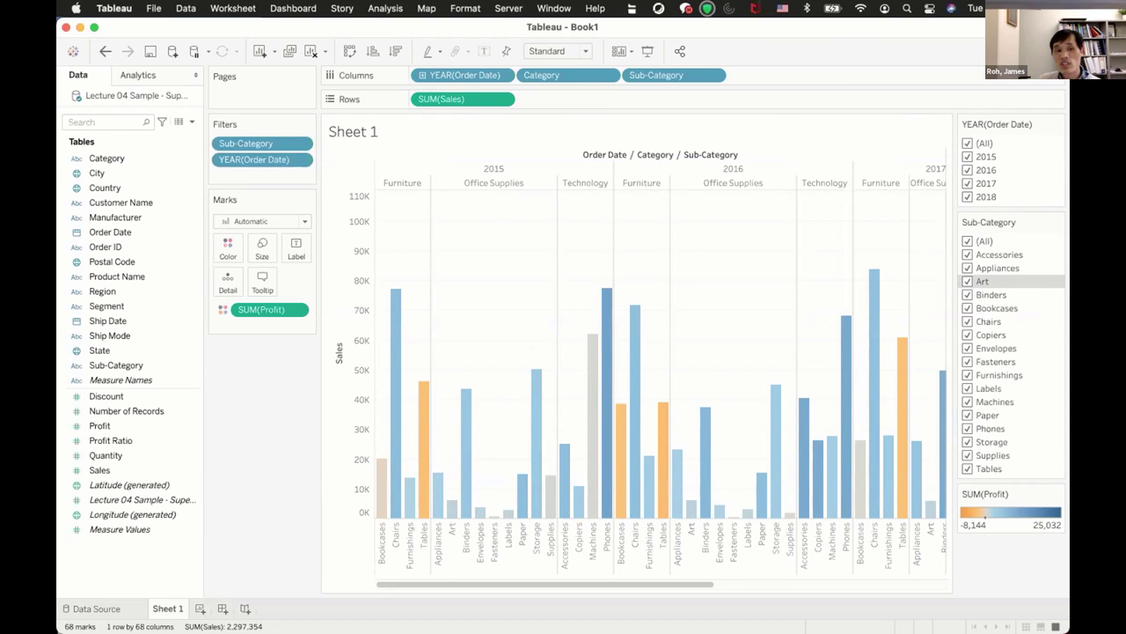
click(126, 201)
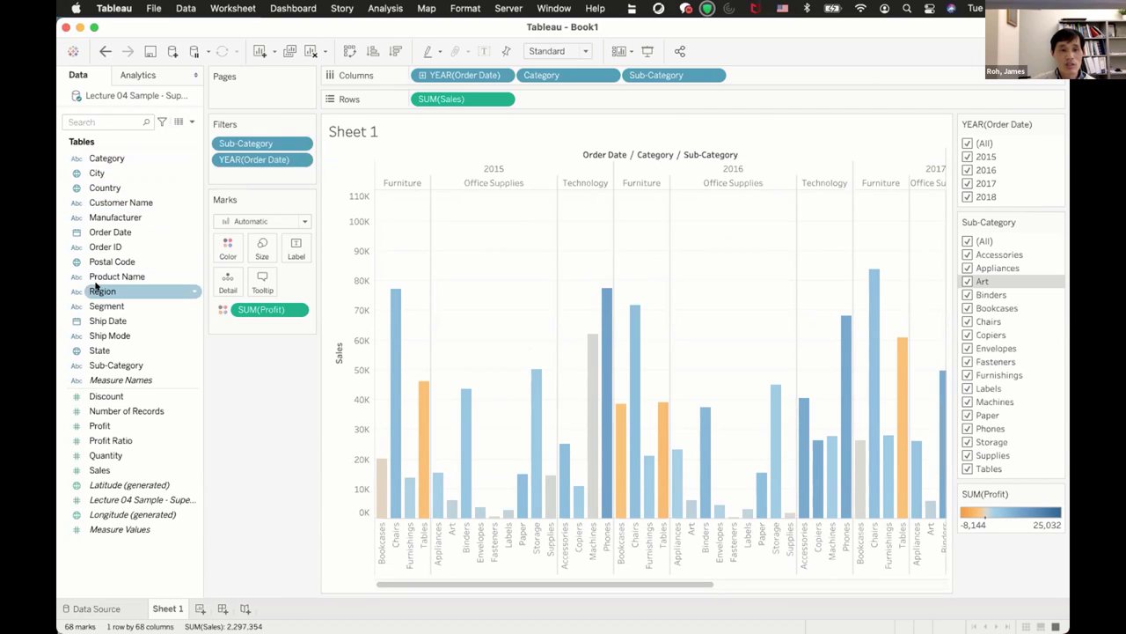
drag(97, 286, 544, 94)
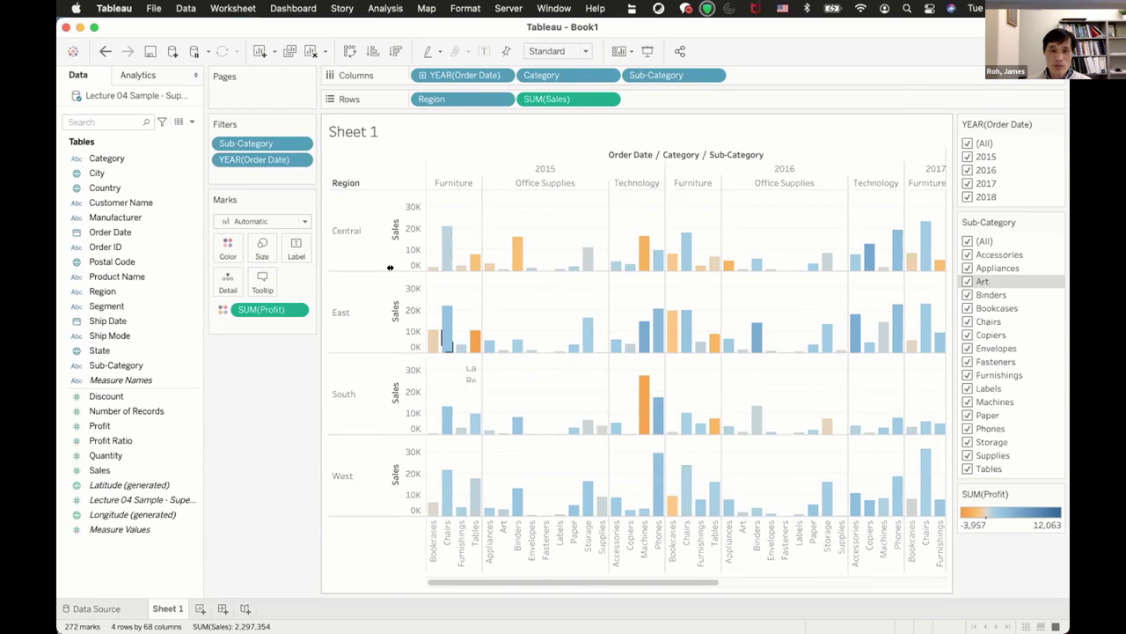
mouse_move(475, 261)
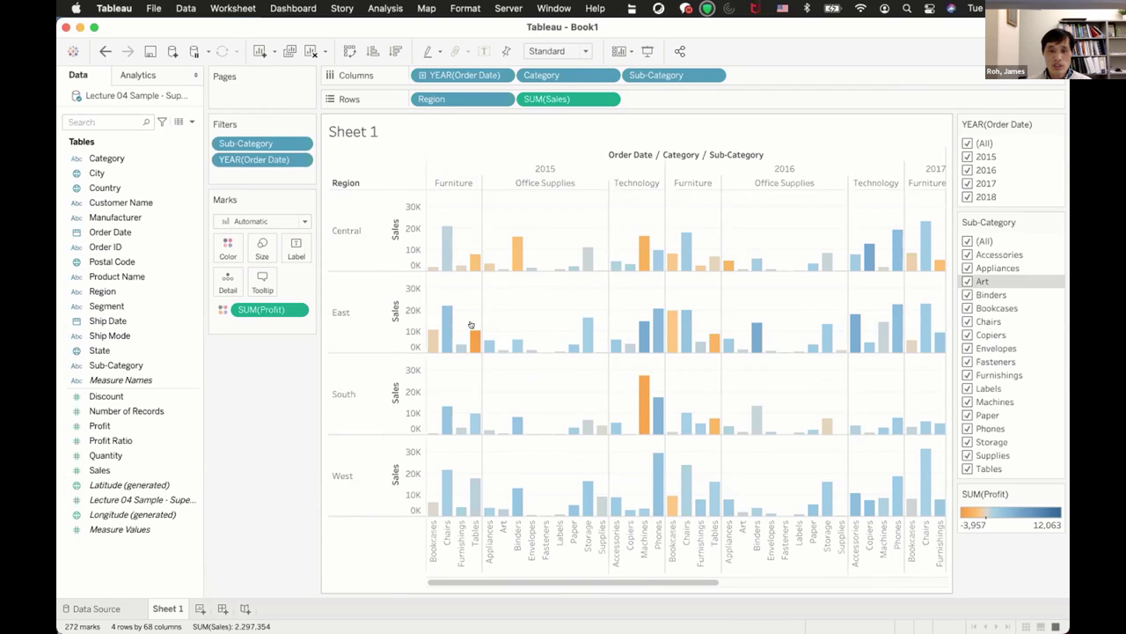
Examine sales and profit coloring of the sub-category bars by region from 2015 through 2018, especially Tables and Machines
mouse_move(473, 338)
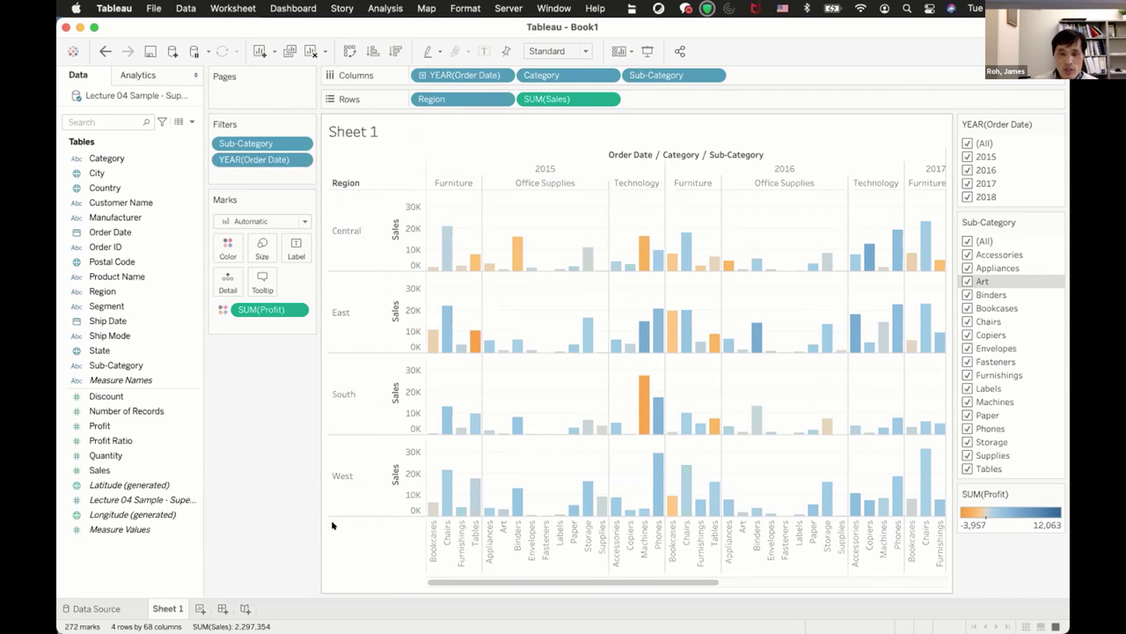
mouse_move(469, 484)
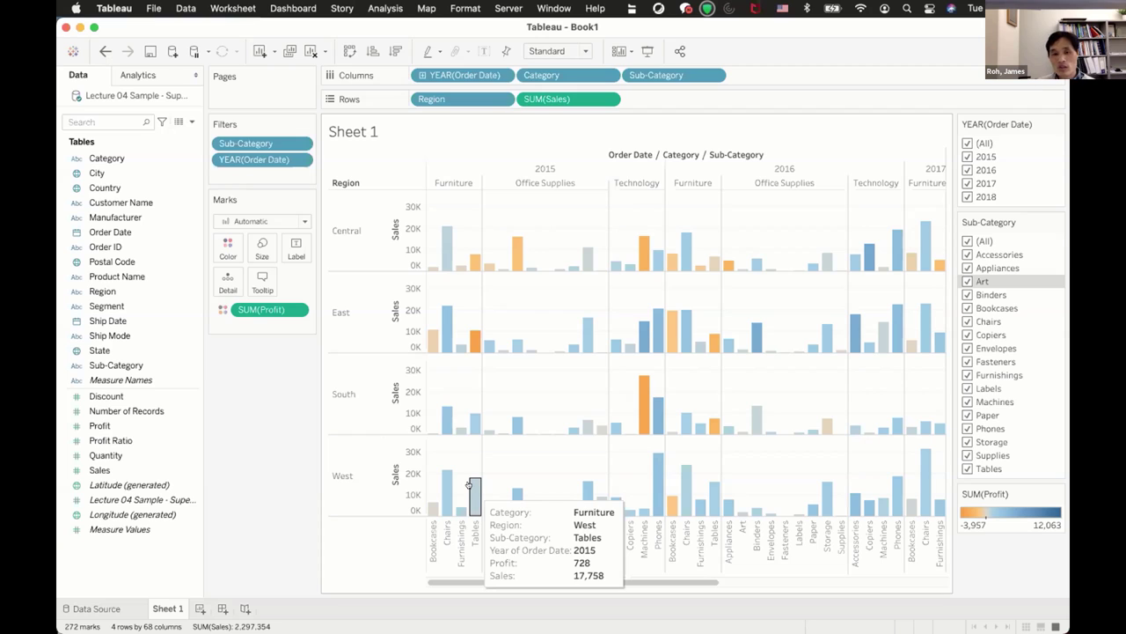
mouse_move(513, 243)
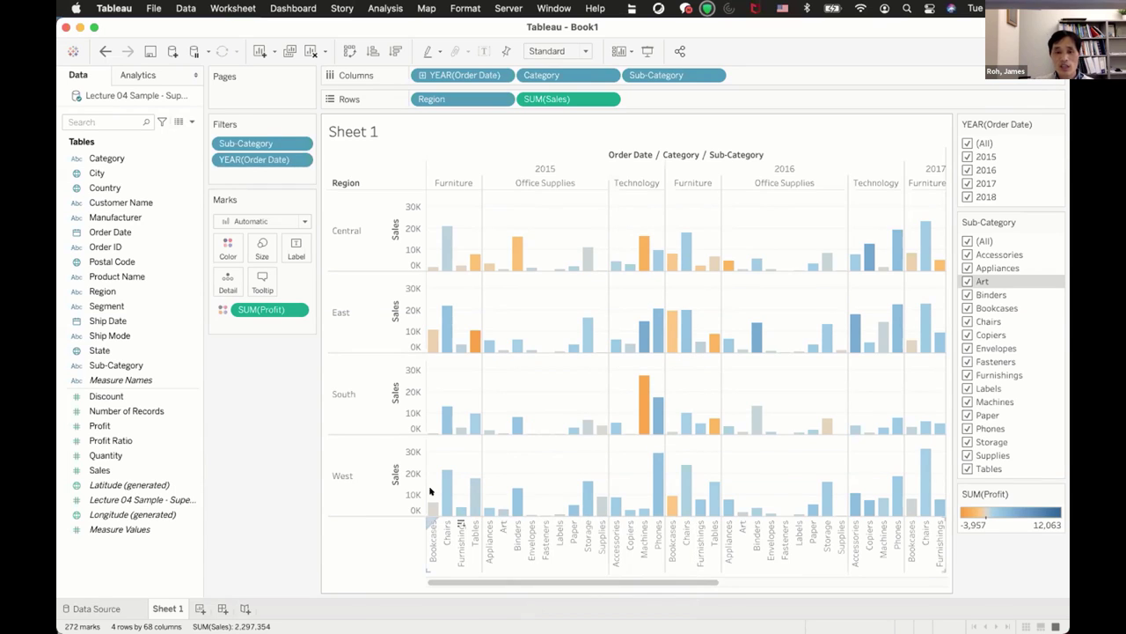
mouse_move(639, 236)
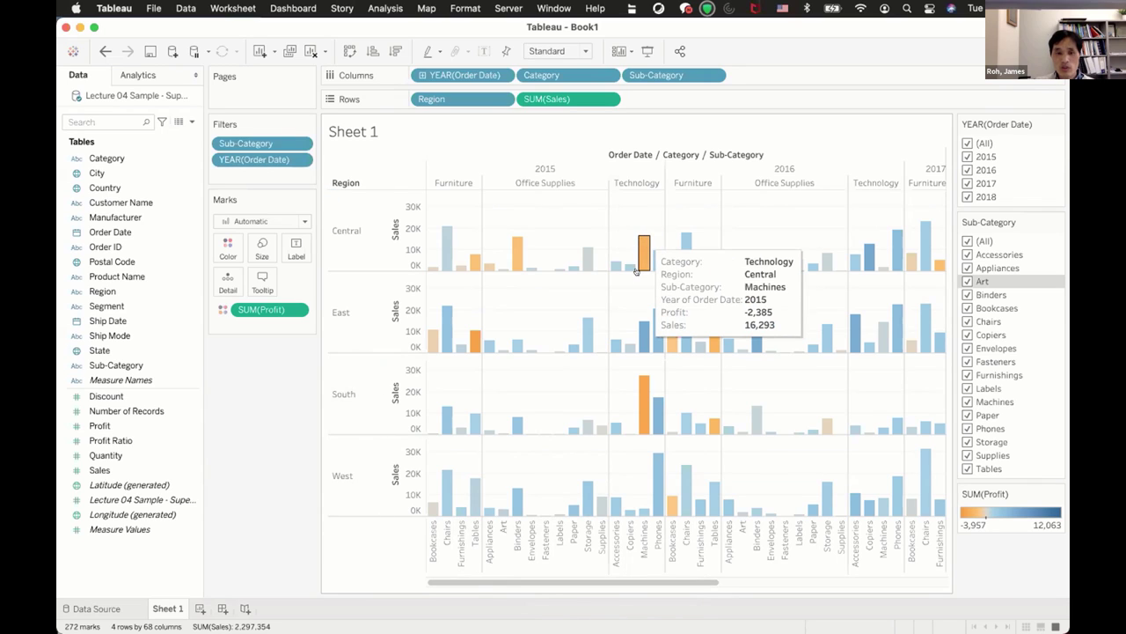
mouse_move(639, 395)
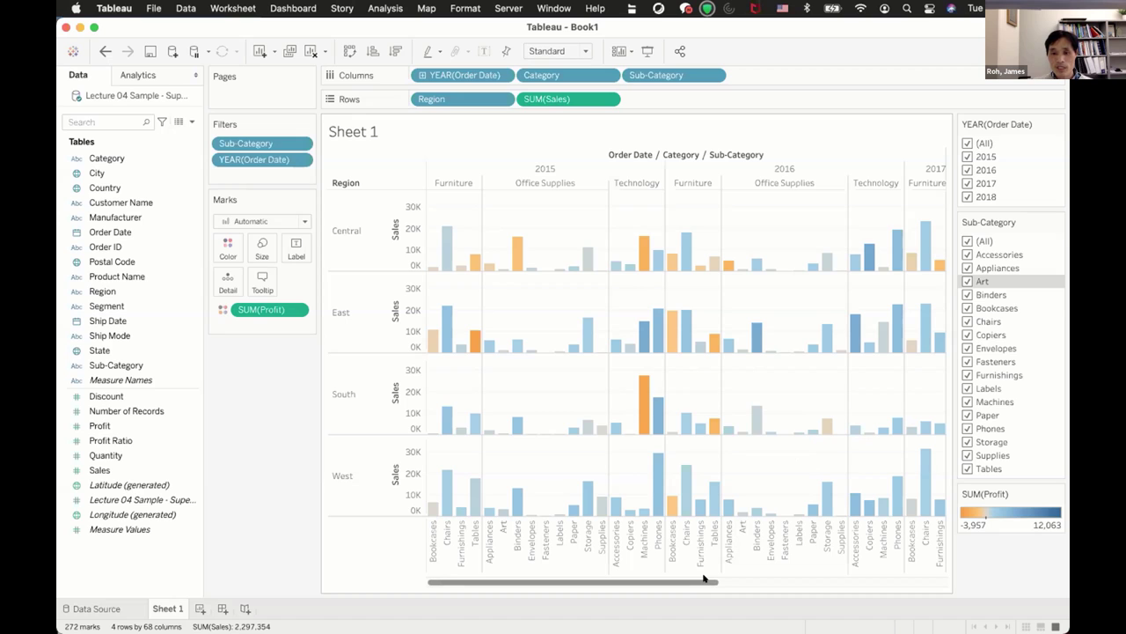
drag(705, 578, 806, 578)
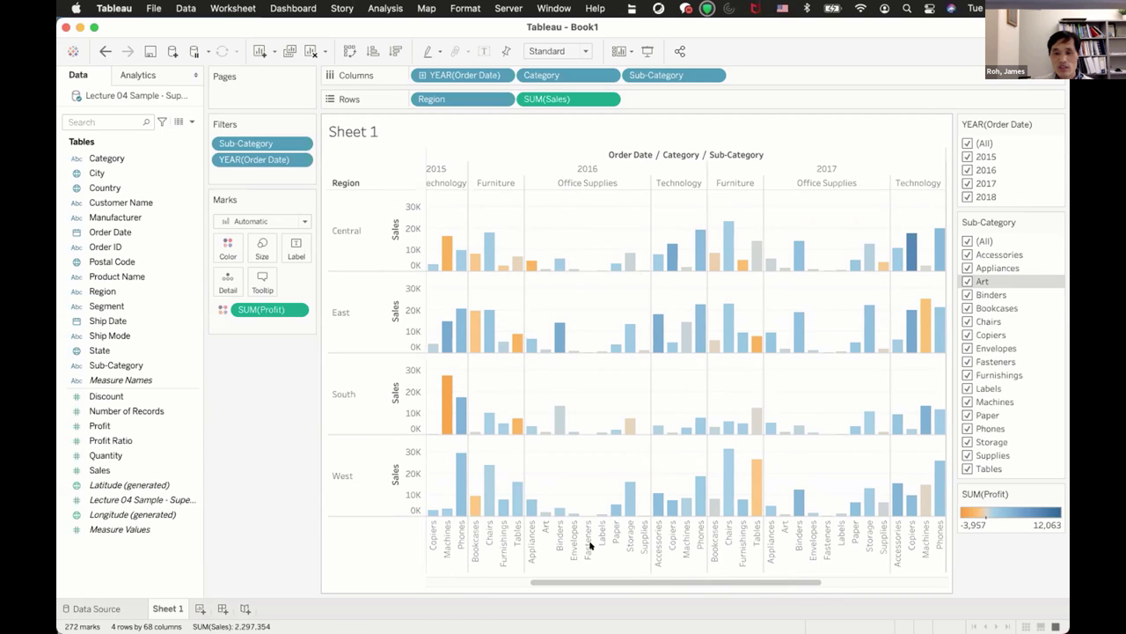
drag(593, 578, 736, 583)
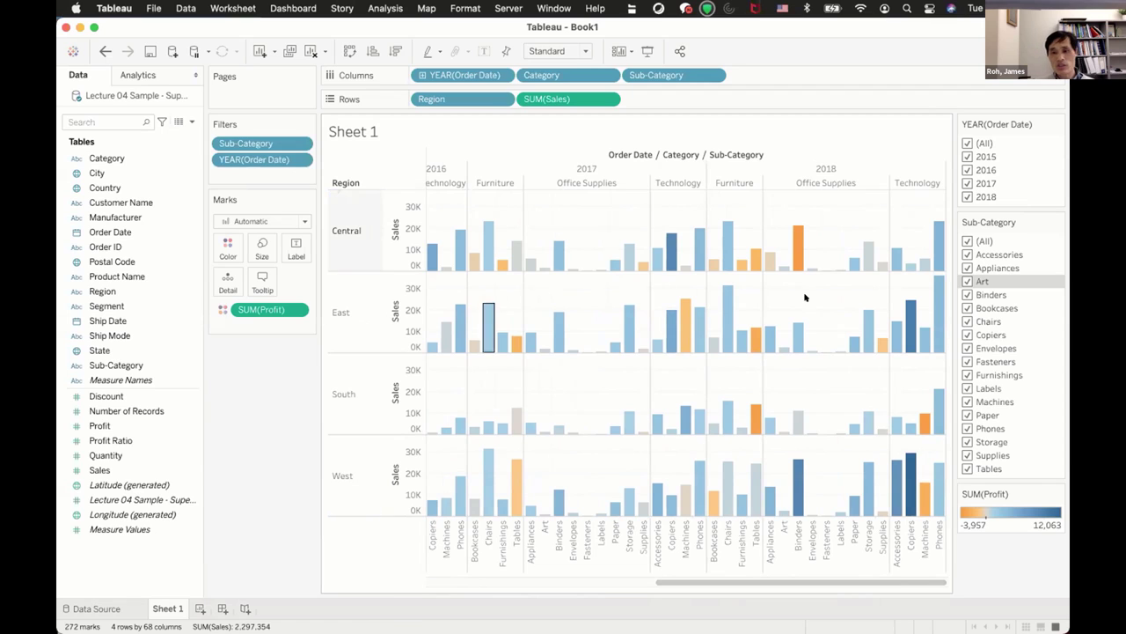
mouse_move(788, 325)
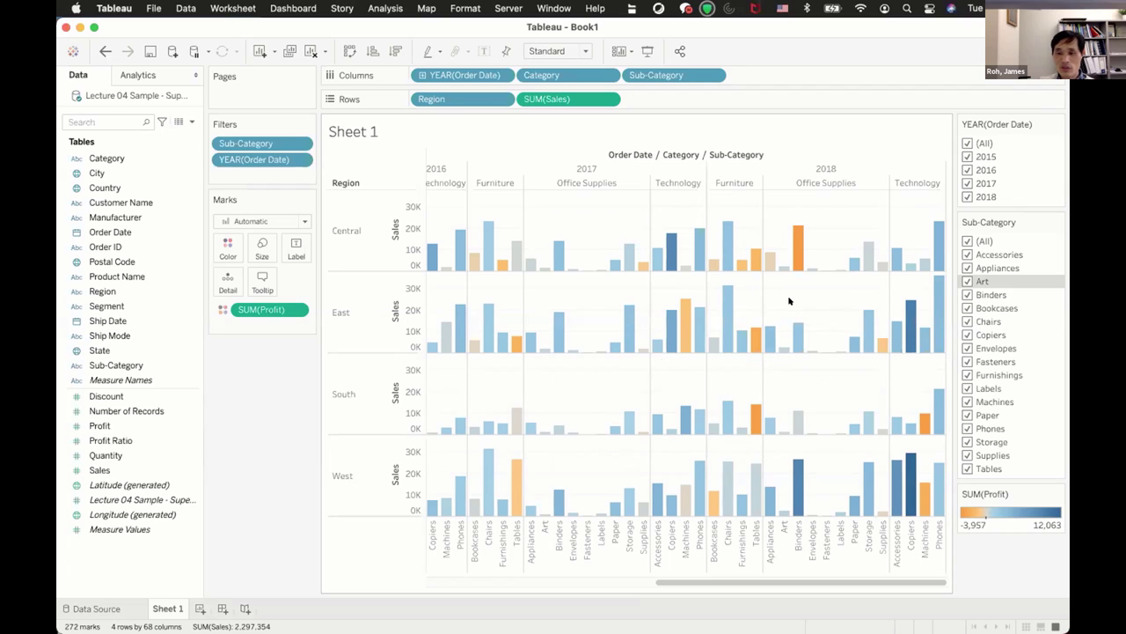
mouse_move(824, 243)
mouse_move(512, 412)
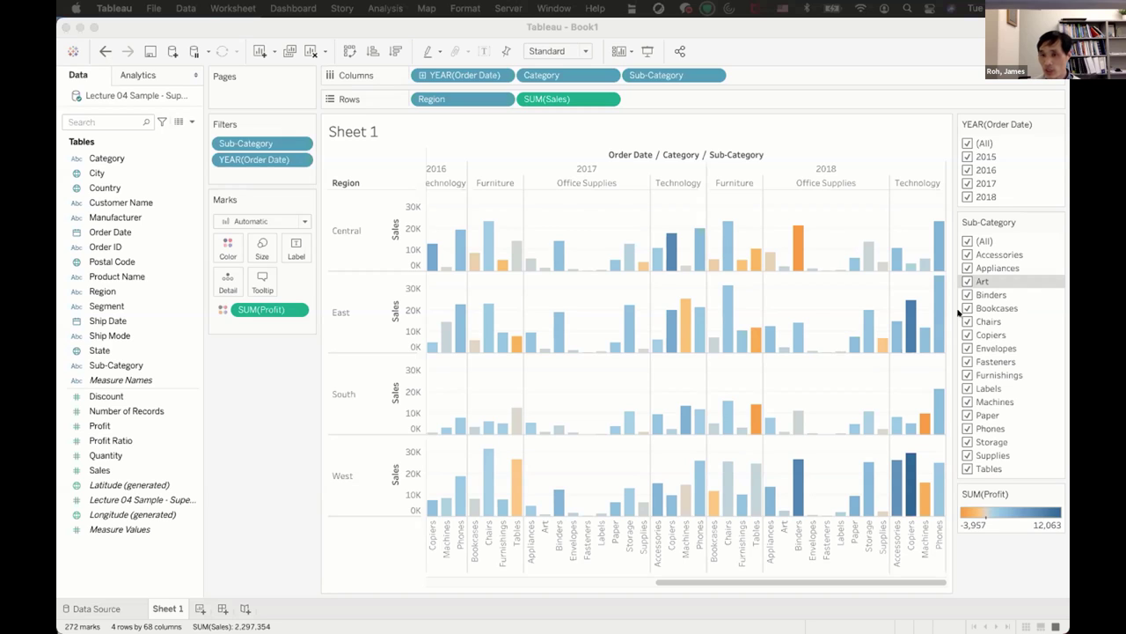
Filter the chart to only the Machines sub-category and compare its sales and profit across regions and years
click(967, 241)
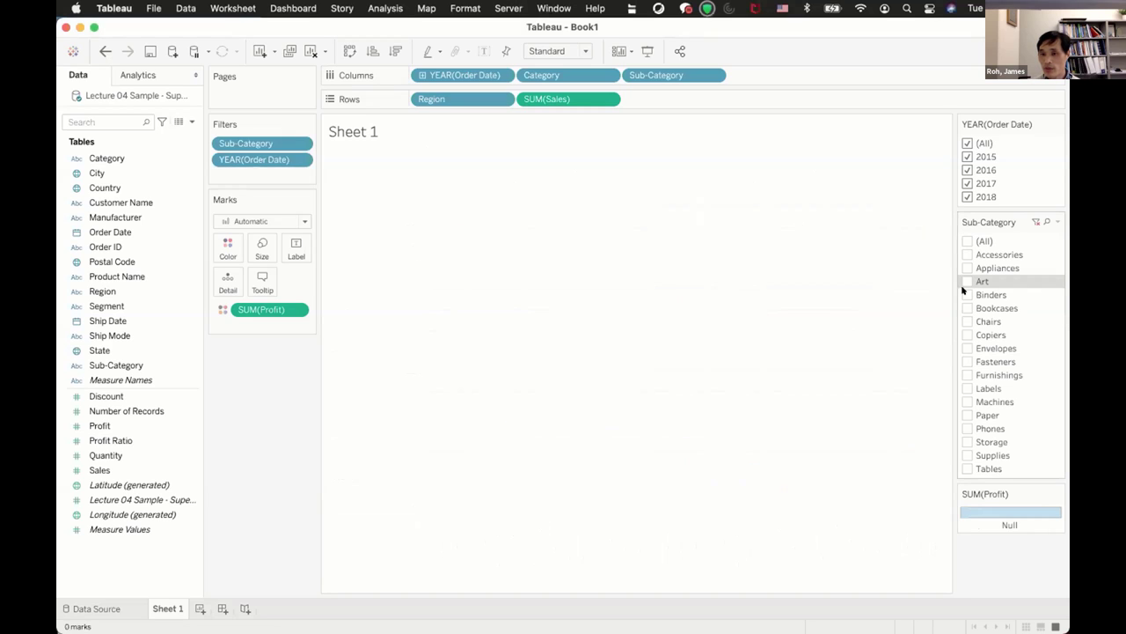
click(965, 401)
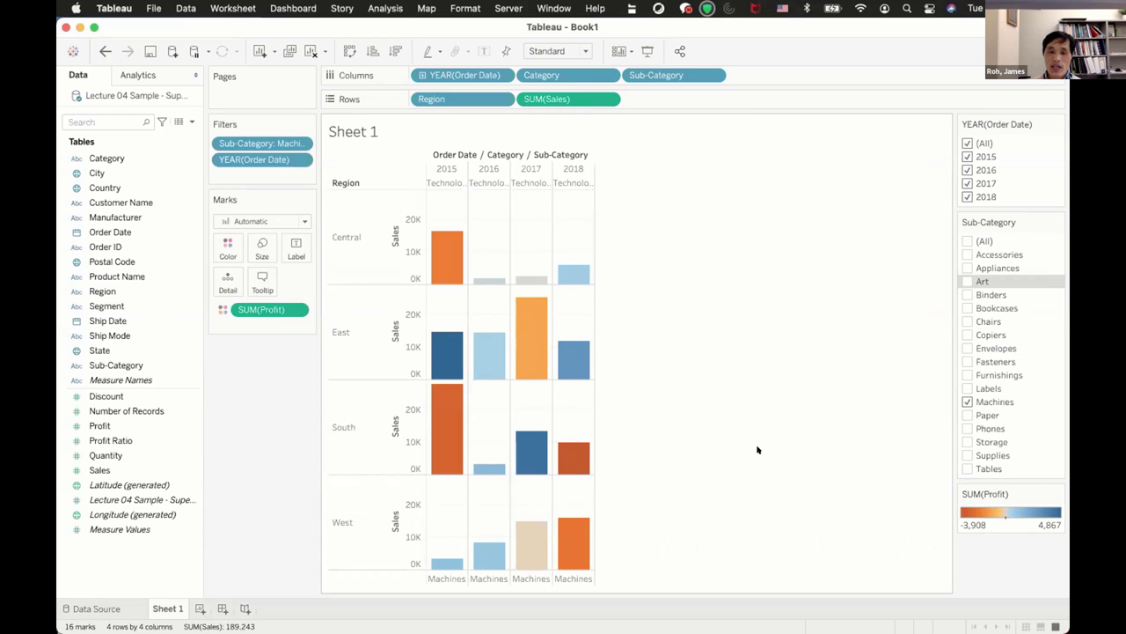
mouse_move(579, 456)
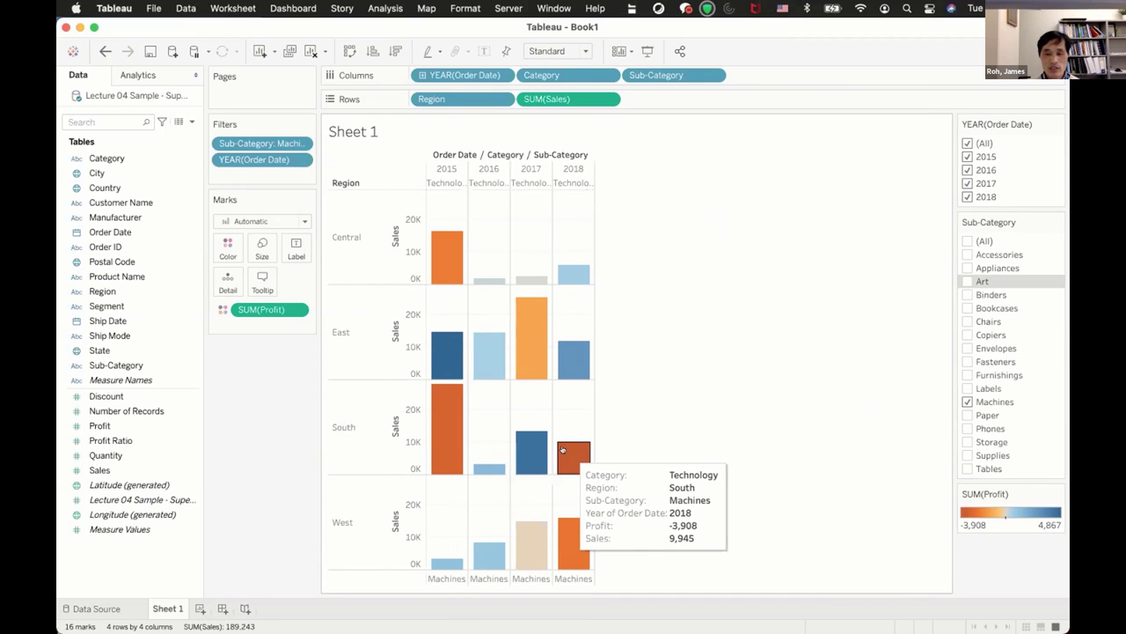
mouse_move(446, 423)
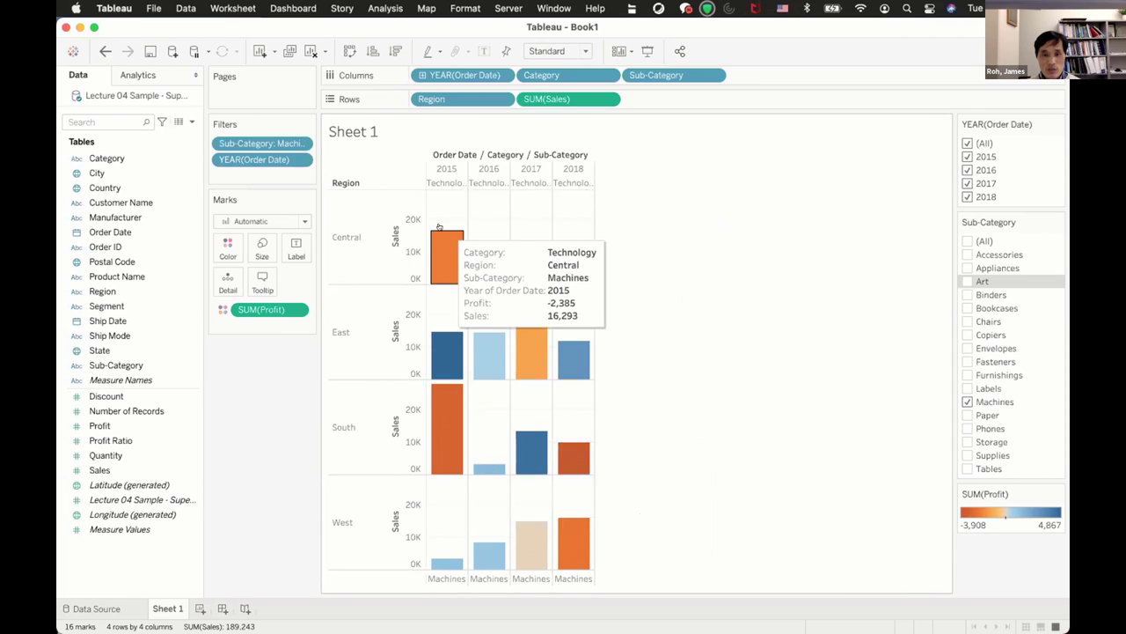
mouse_move(539, 348)
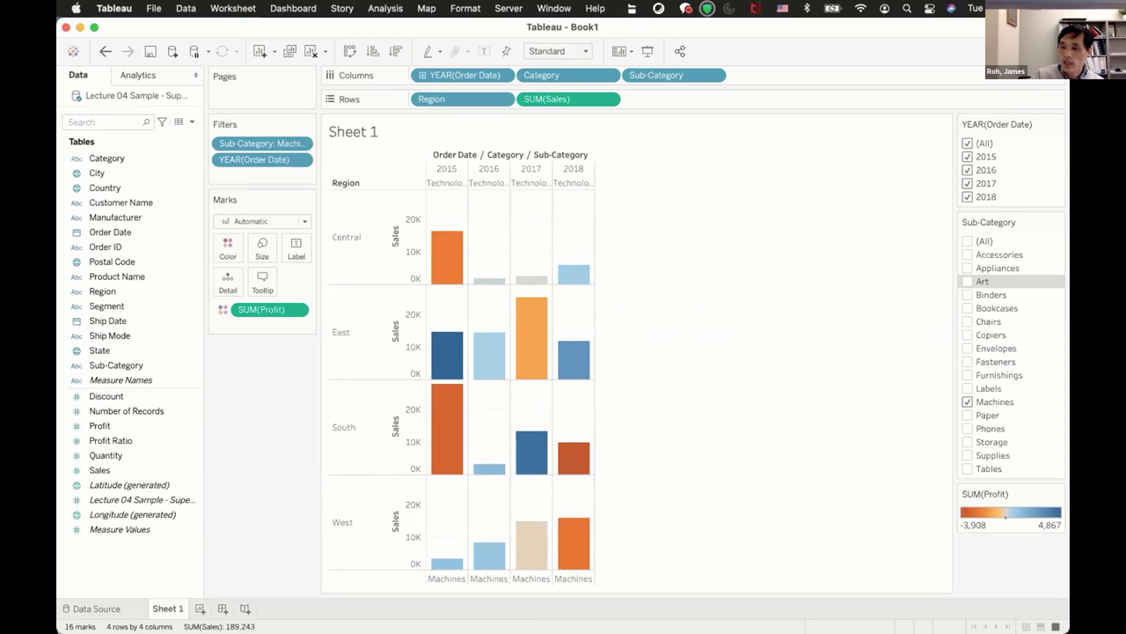
mouse_move(504, 453)
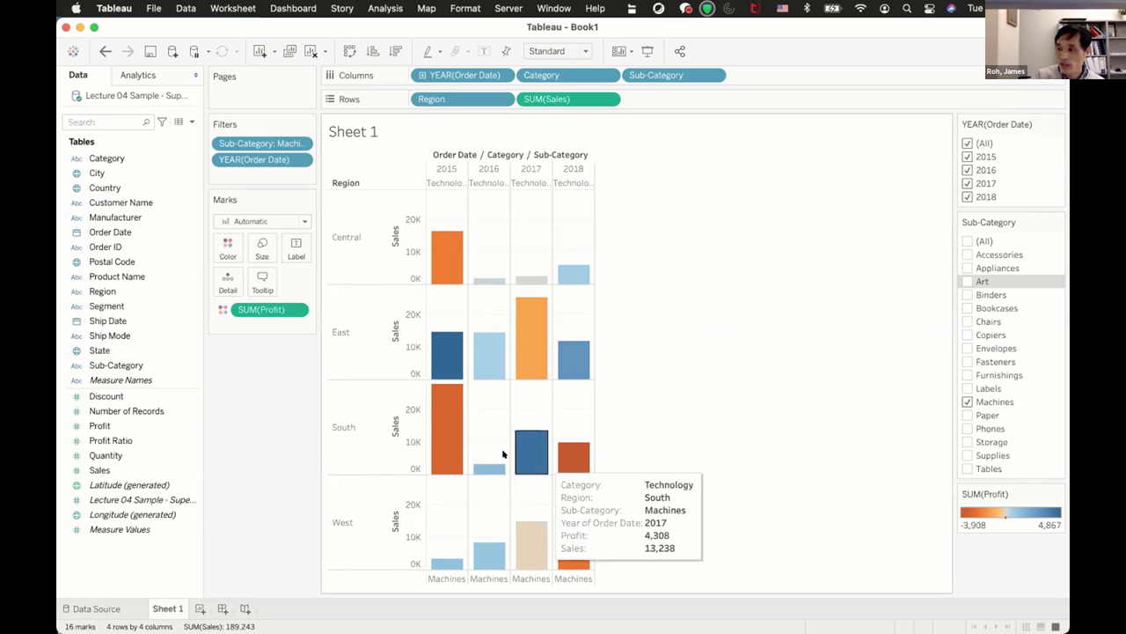
Rename the Sheet 1 worksheet as "Sales by Product/Region"
right_click(162, 603)
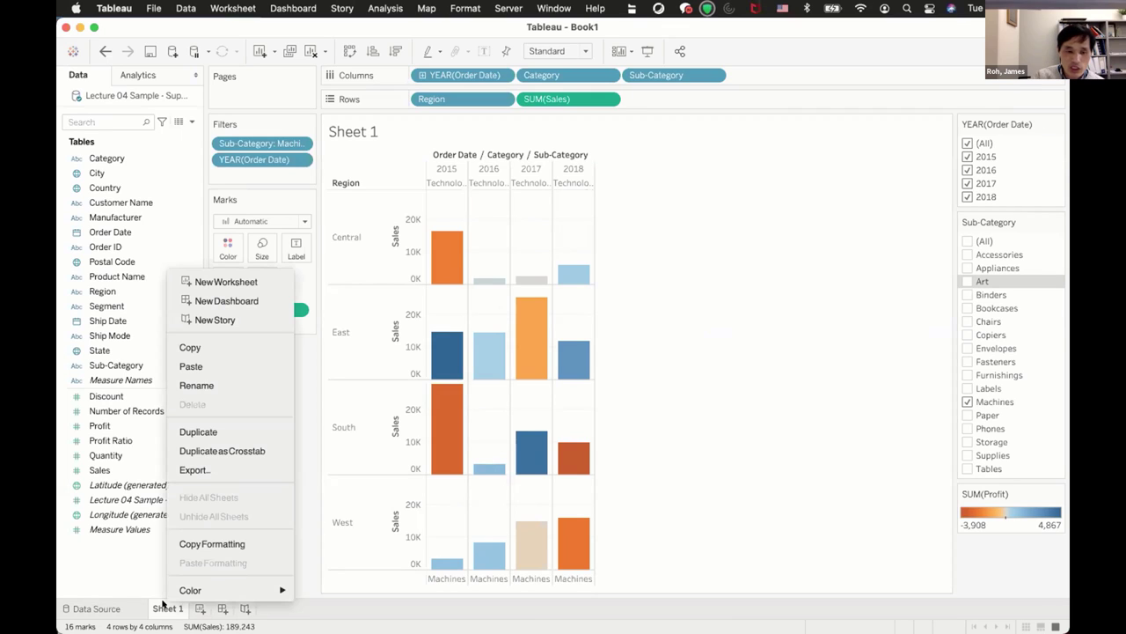
click(217, 382)
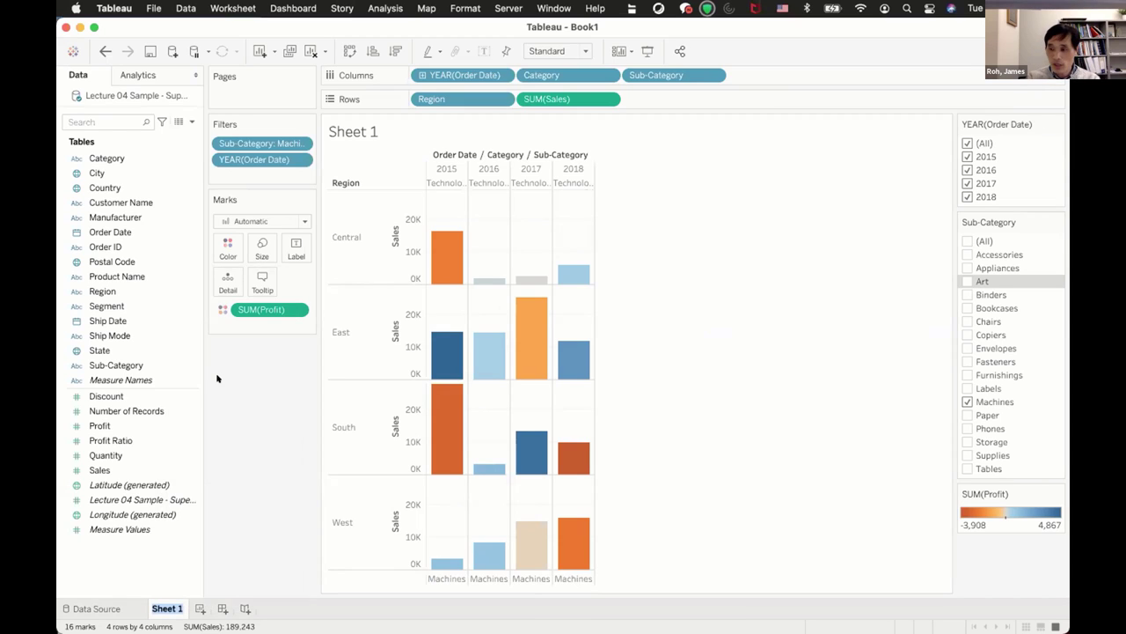
text(Sales)
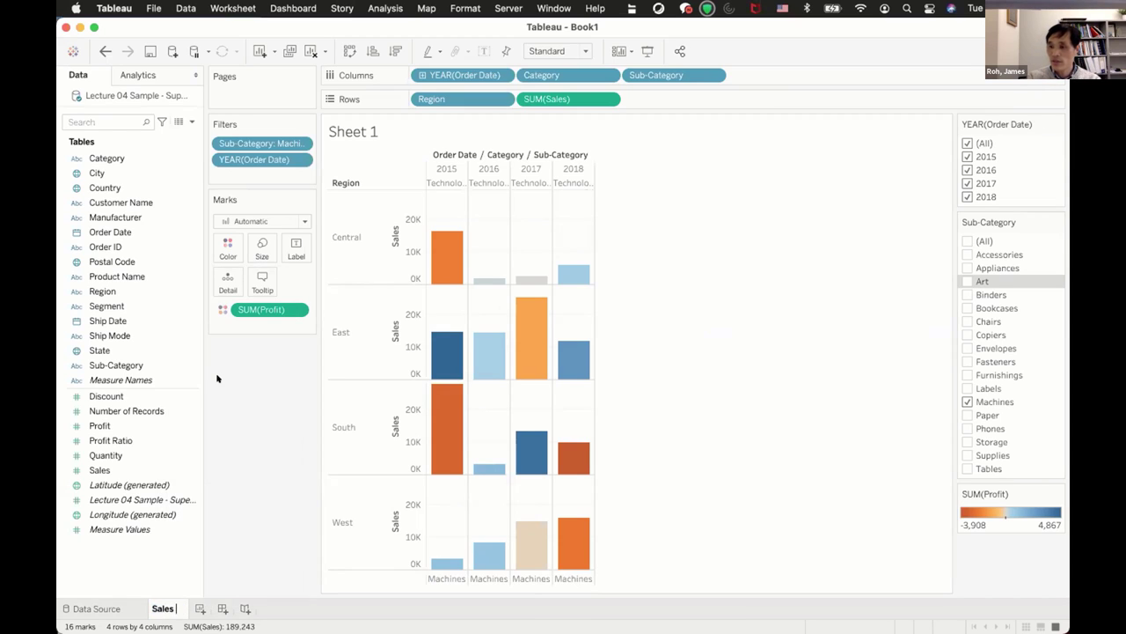
text( by Product/Region)
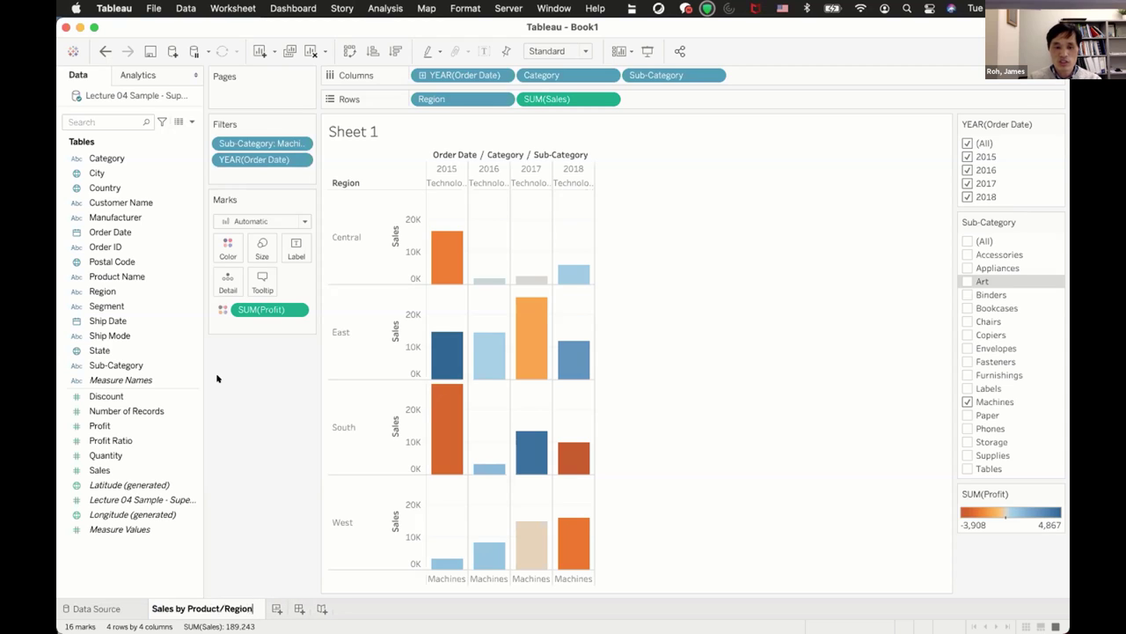
key(Return)
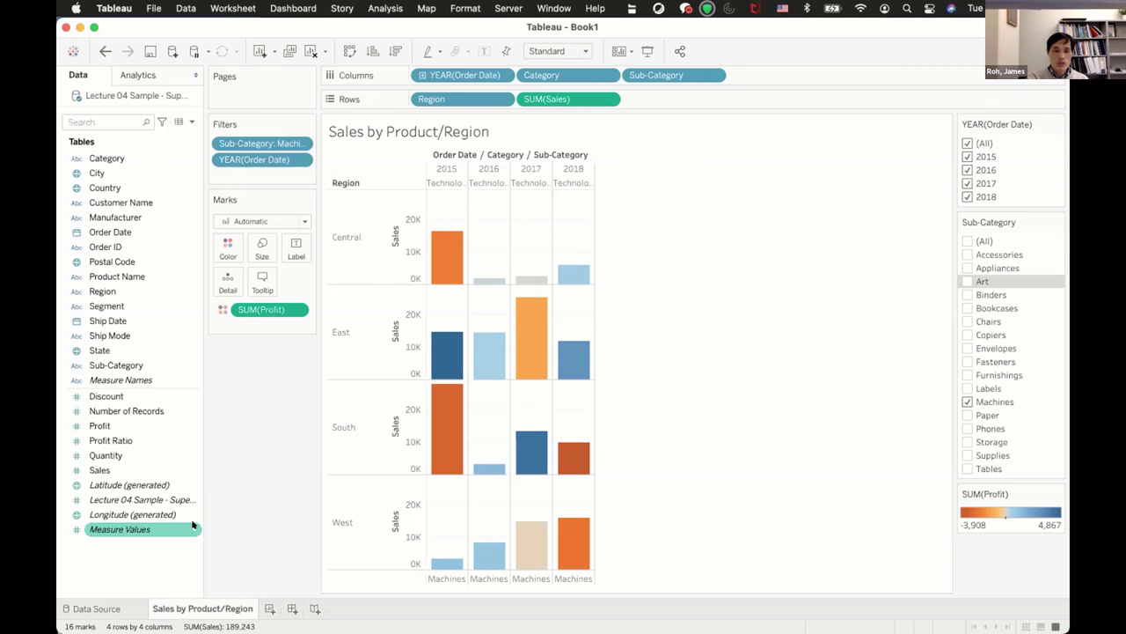
Duplicate the "Sales by Product/Region" worksheet
mouse_move(186, 605)
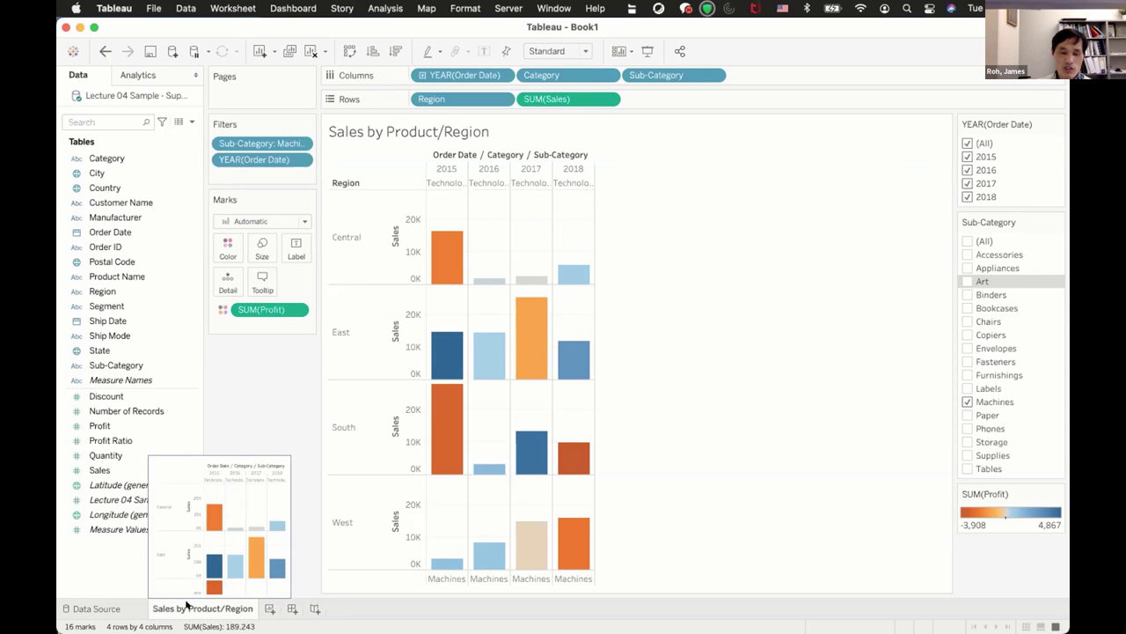
right_click(187, 605)
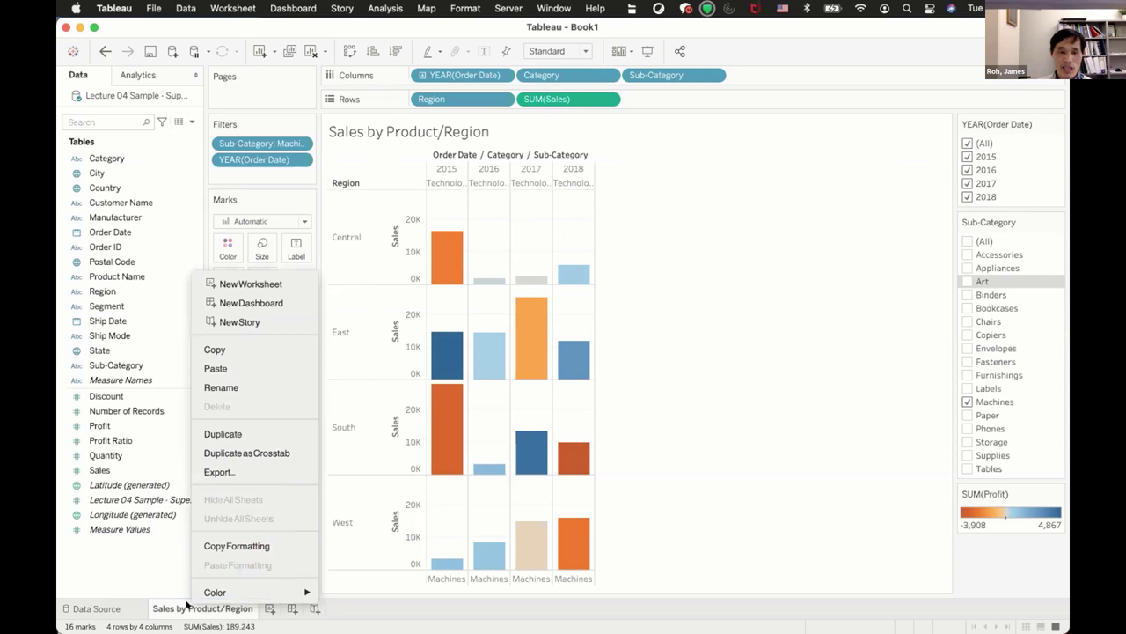
click(273, 434)
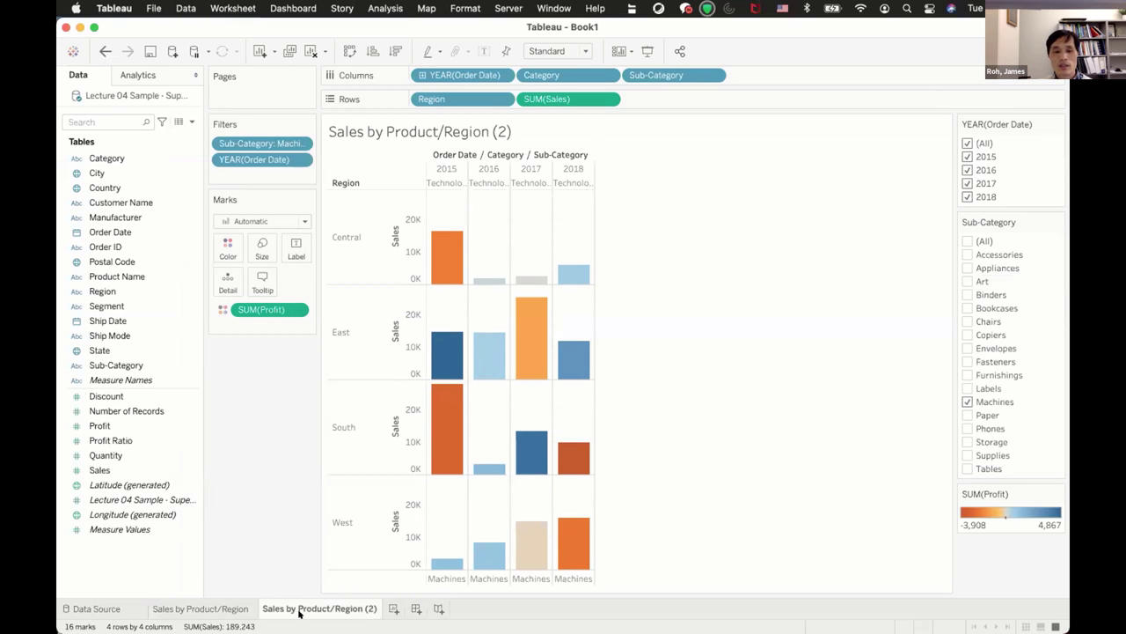
Rename the duplicated worksheet as "Sales in the South"
mouse_move(334, 605)
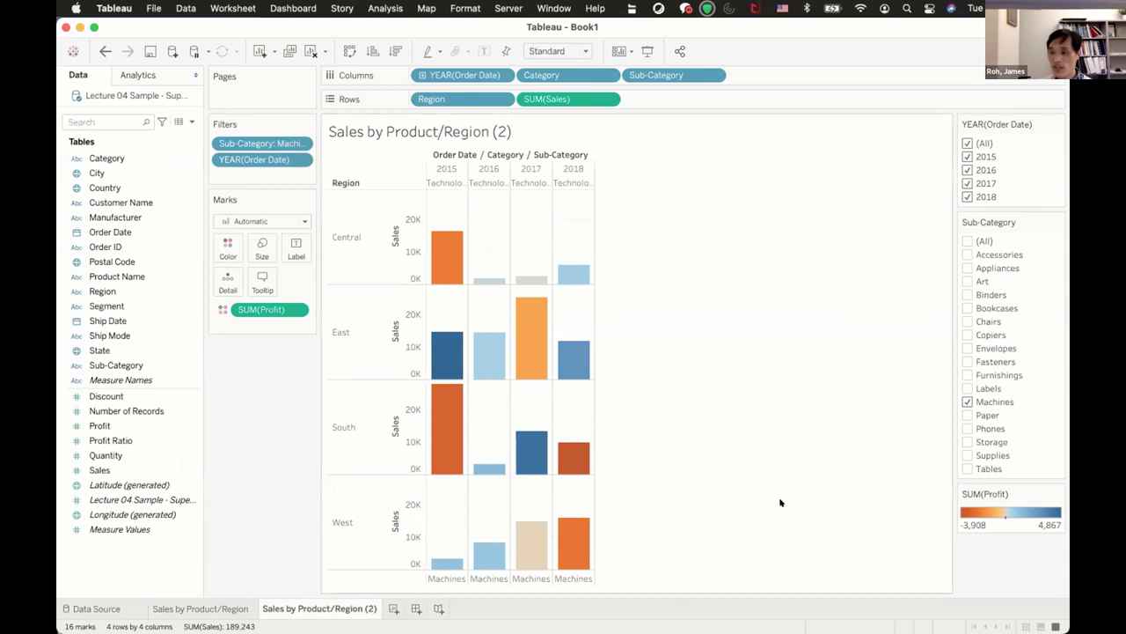
right_click(338, 606)
click(395, 385)
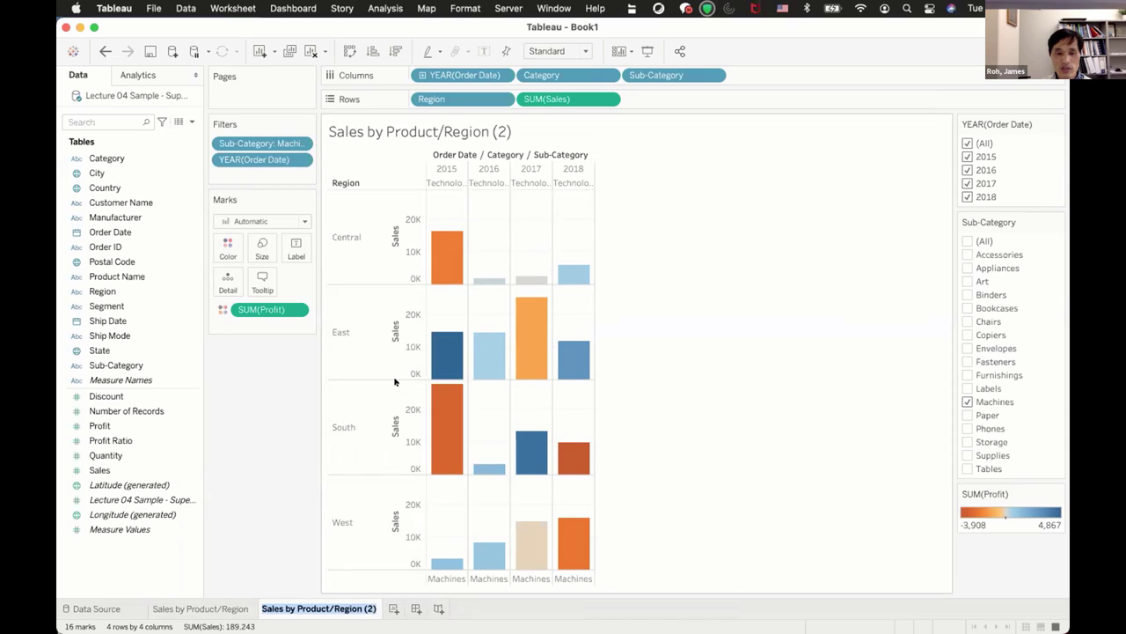
key(Right)
key(BackSpace)
key(BackSpace)
key(BackSpace)
key(BackSpace)
key(BackSpace)
key(BackSpace)
key(BackSpace)
key(BackSpace)
key(BackSpace)
key(BackSpace)
key(BackSpace)
key(BackSpace)
key(BackSpace)
key(BackSpace)
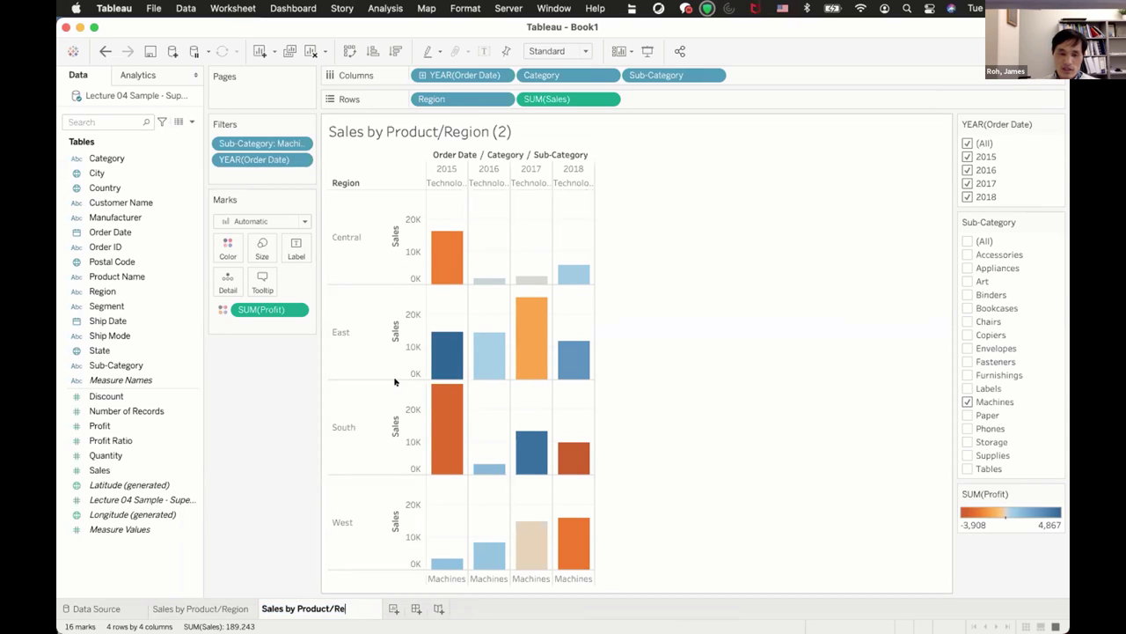
key(BackSpace)
key(BackSpace)
key(BackSpace)
key(BackSpace)
key(BackSpace)
key(BackSpace)
key(BackSpace)
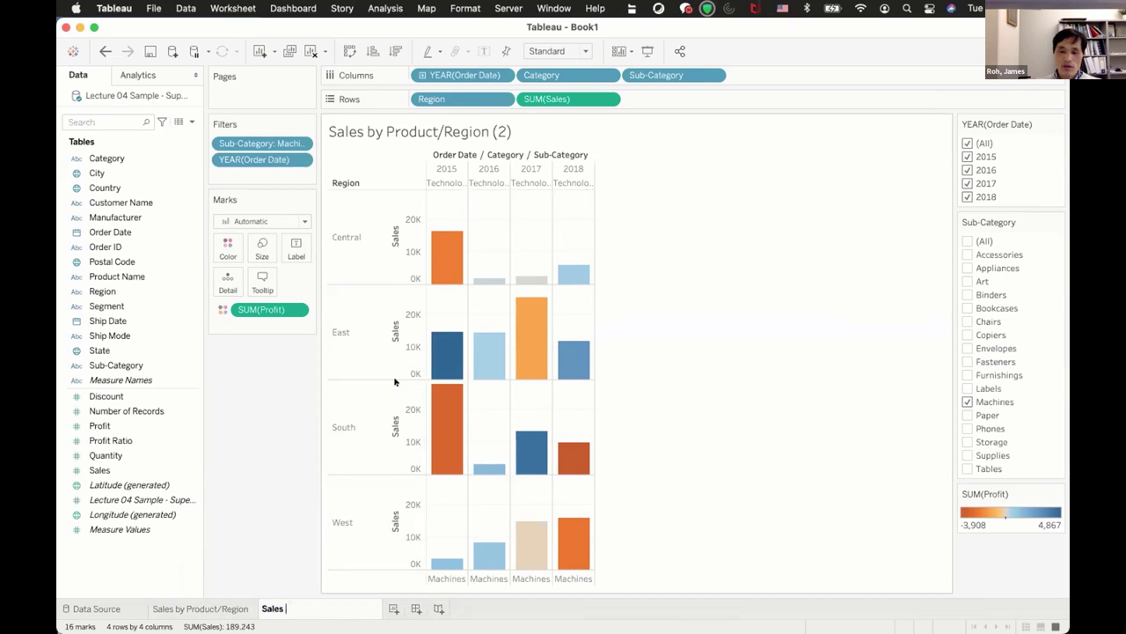
text(in the South)
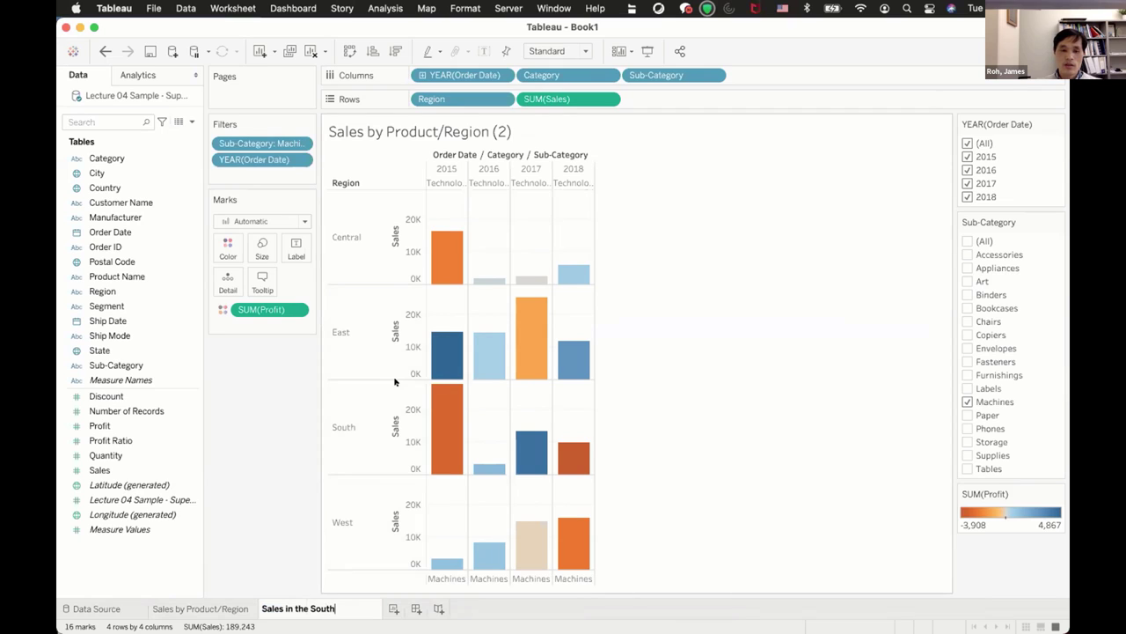
key(Return)
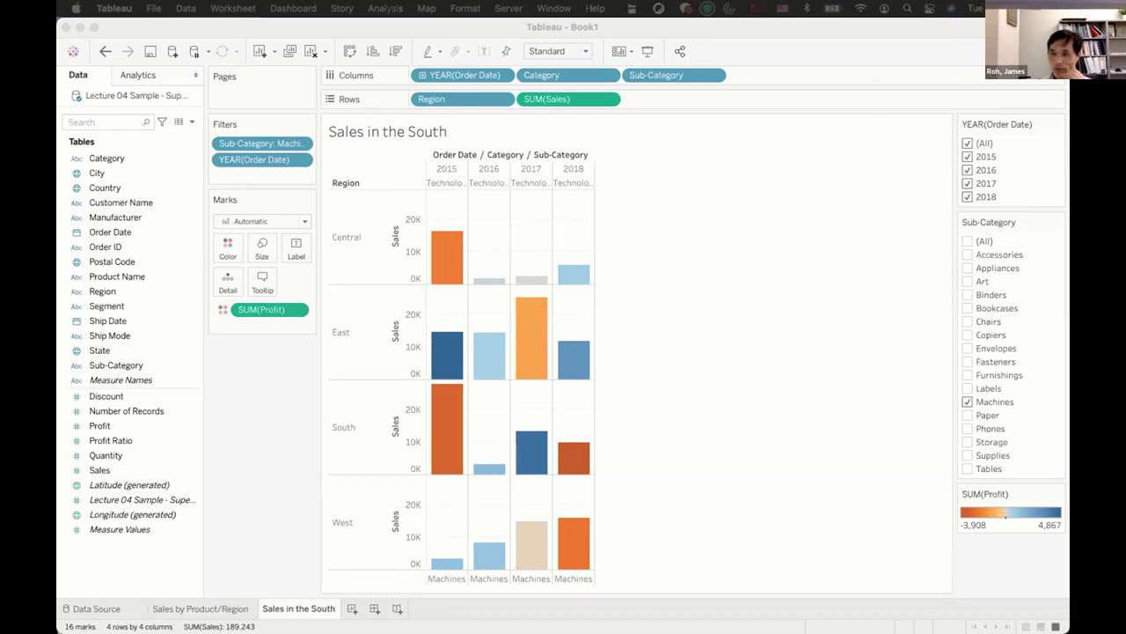
Add a Region filter that keeps only South, and inspect the yearly Machines bars for that region
click(103, 290)
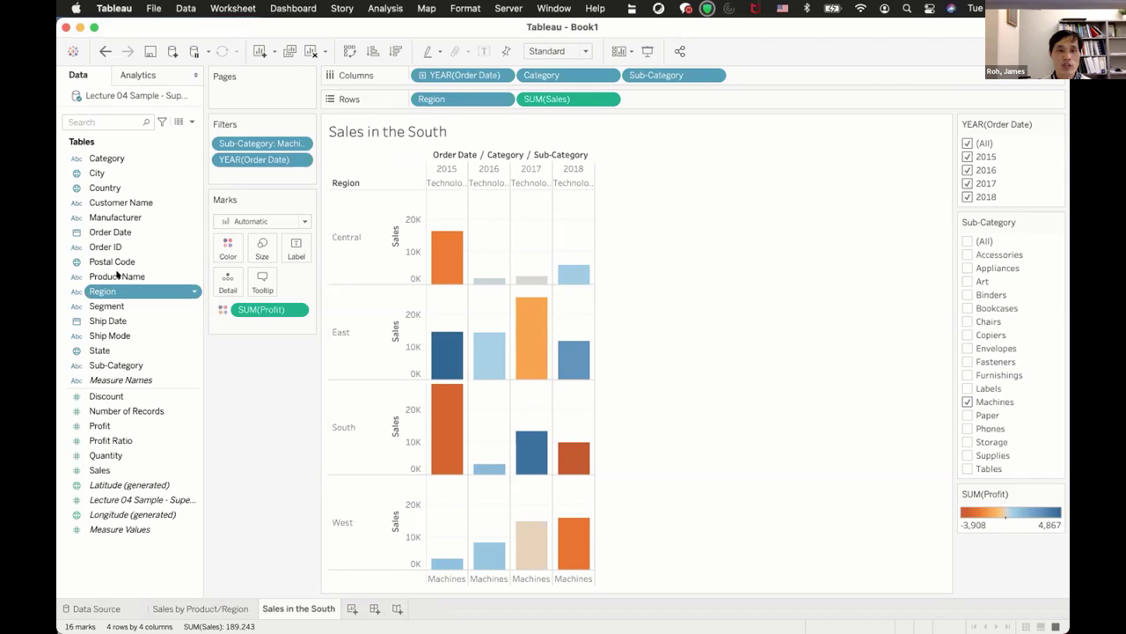
drag(103, 290, 240, 176)
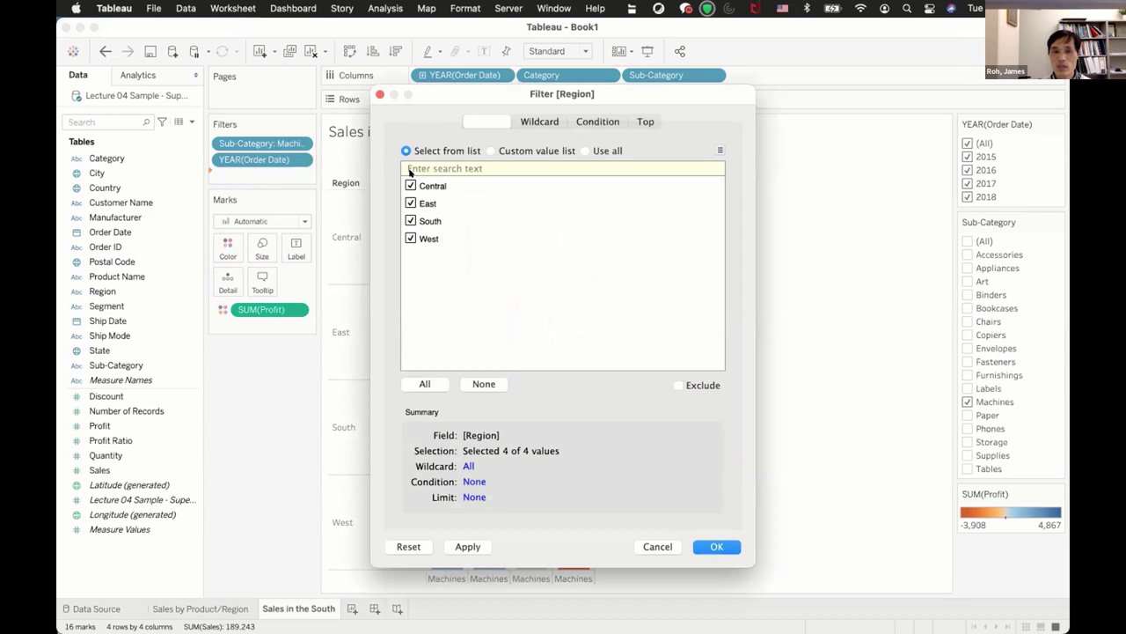
click(410, 184)
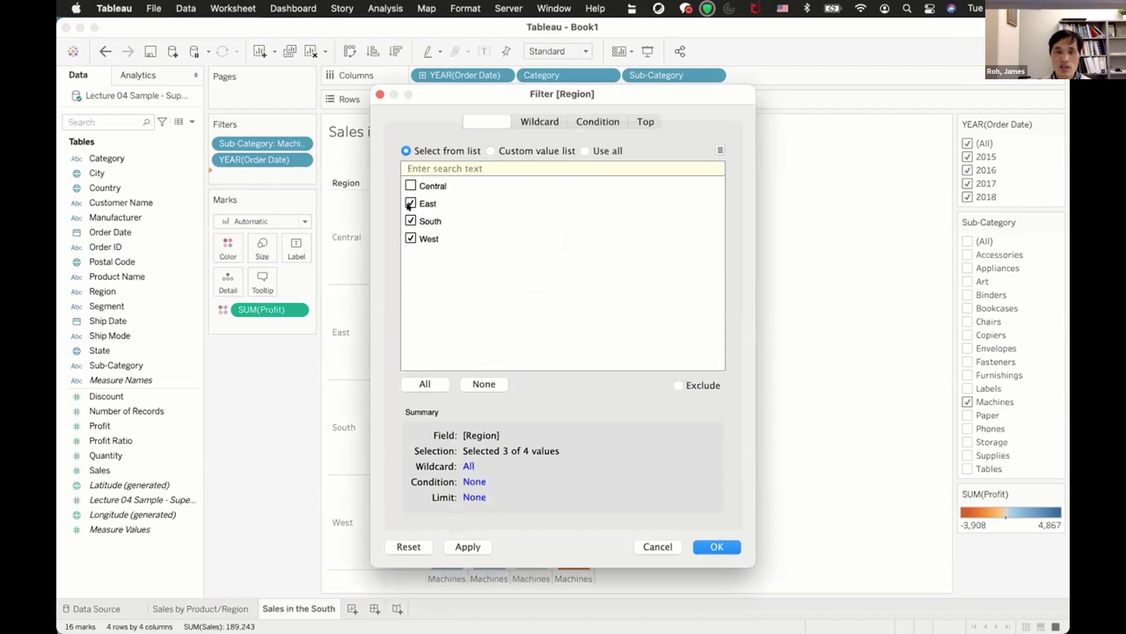
click(410, 204)
click(410, 237)
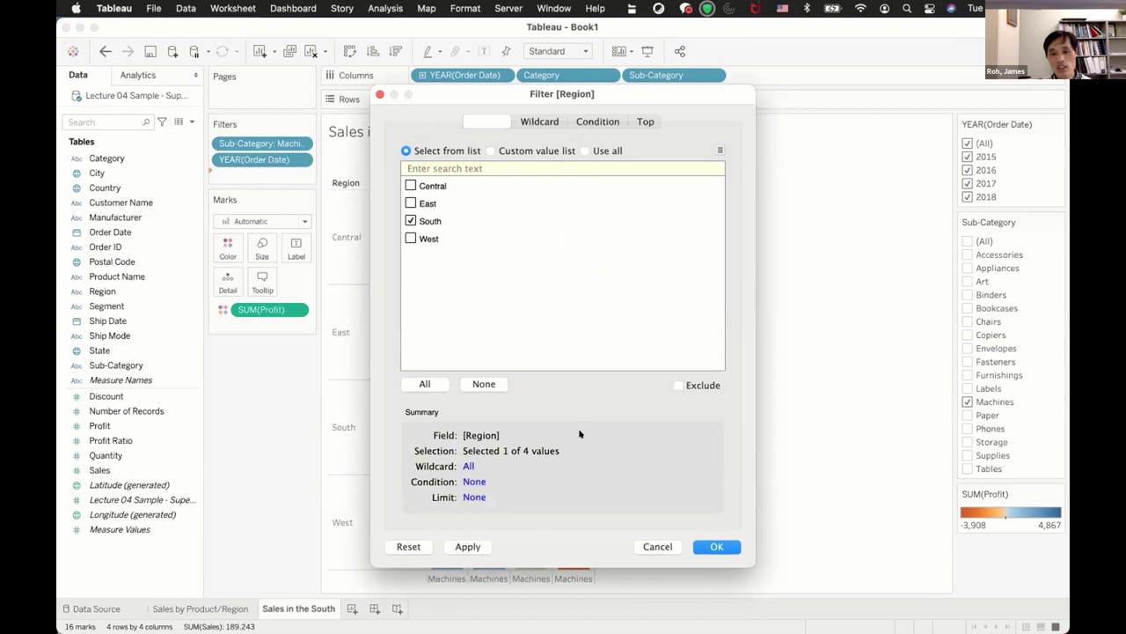
click(705, 547)
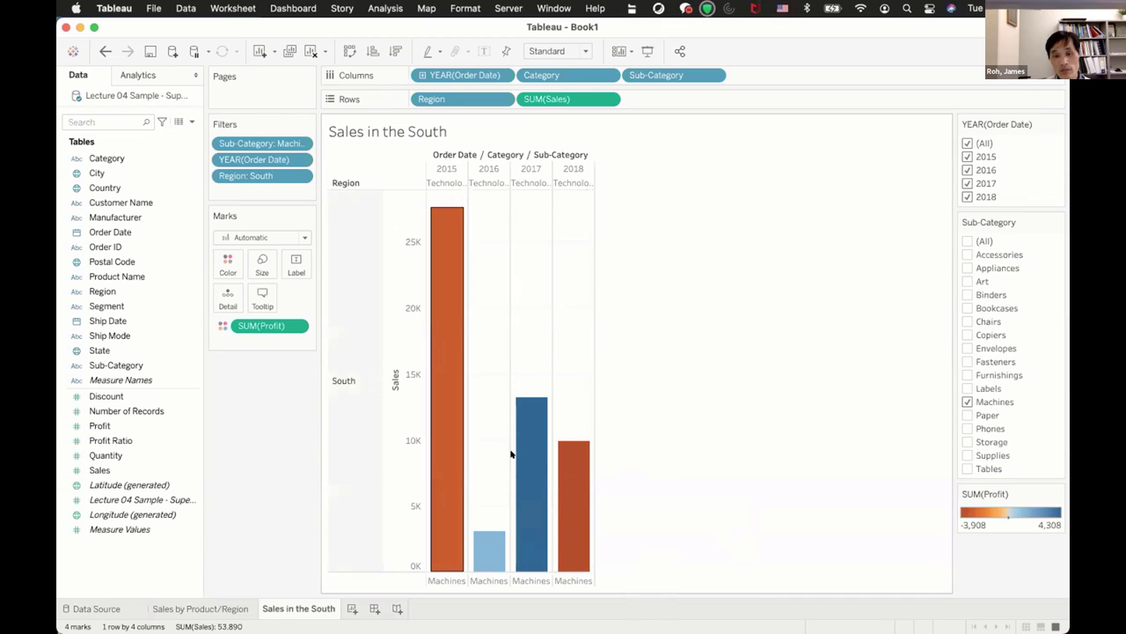
mouse_move(580, 481)
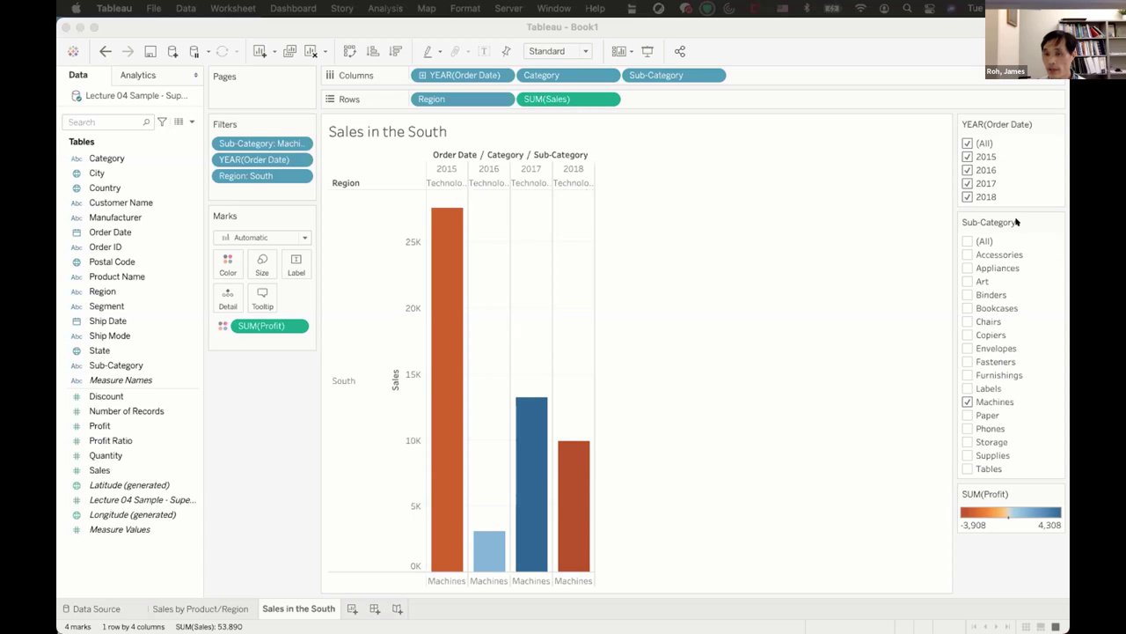
Show every sub-category in the Sales in the South chart, then restrict the Sub-Category filter back to Machines only
click(967, 240)
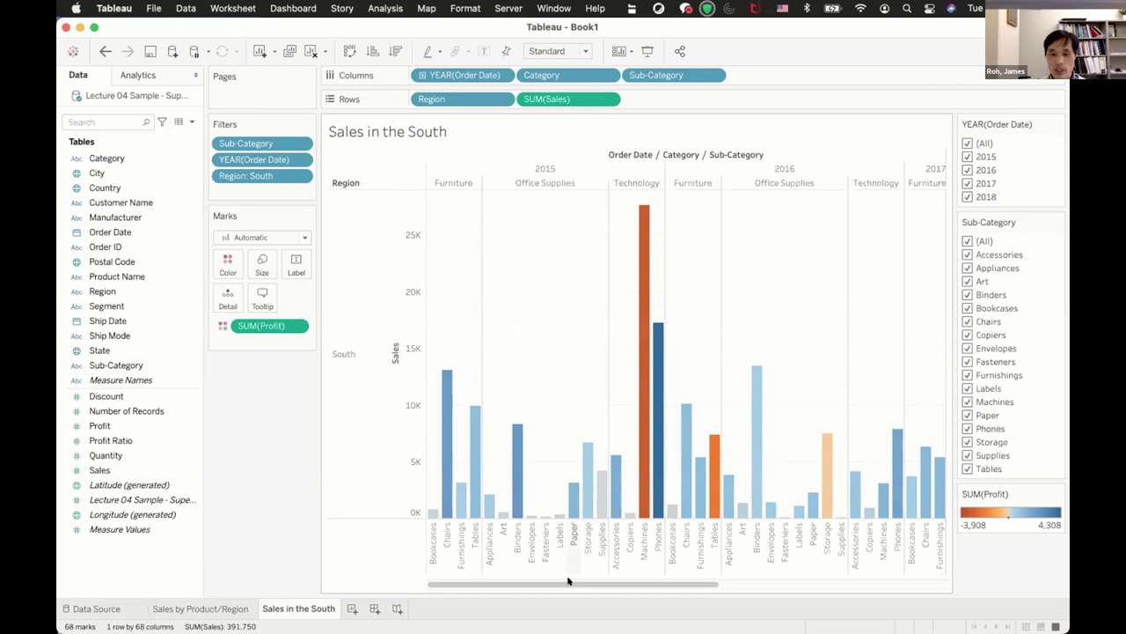
drag(568, 581, 443, 606)
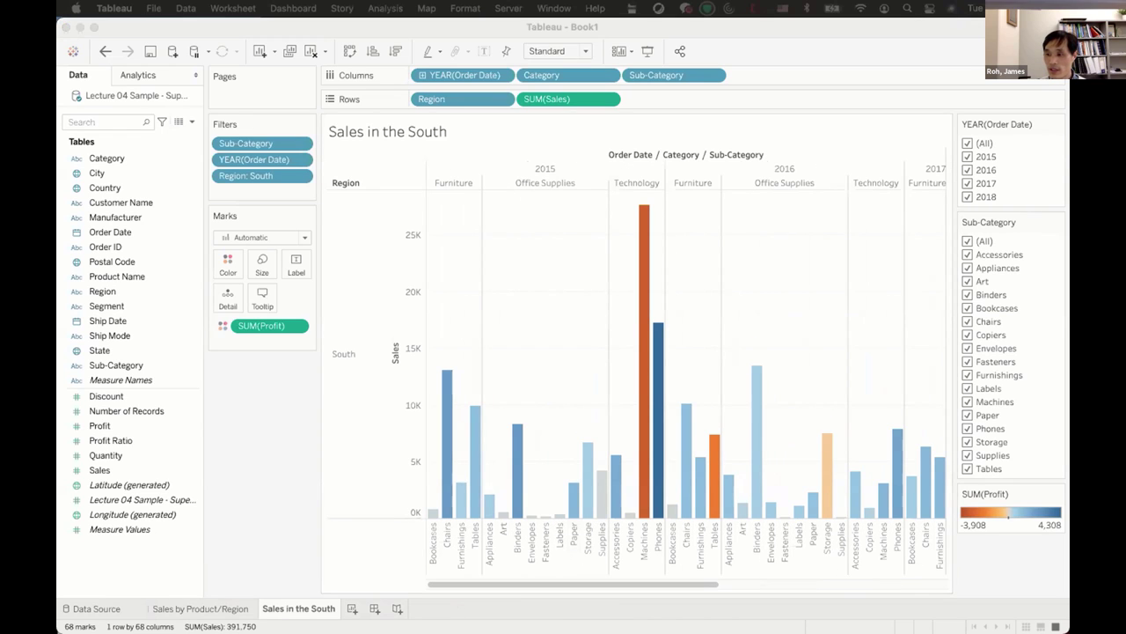
click(966, 242)
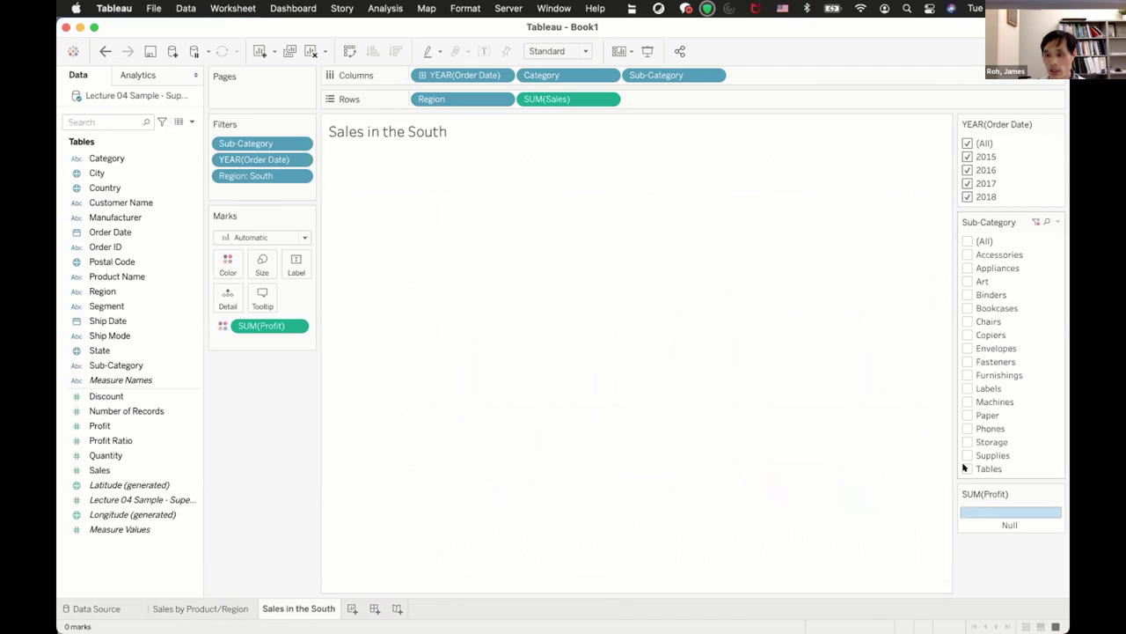
click(965, 402)
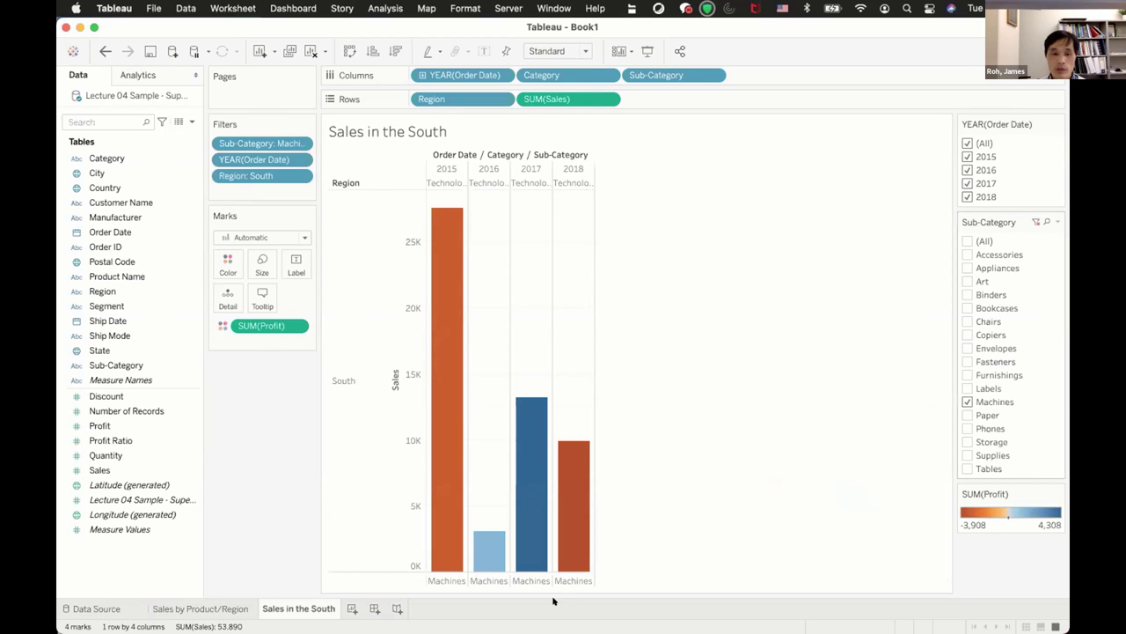
Review the Machines bars for all regions on the Sales by Product/Region worksheet
click(167, 608)
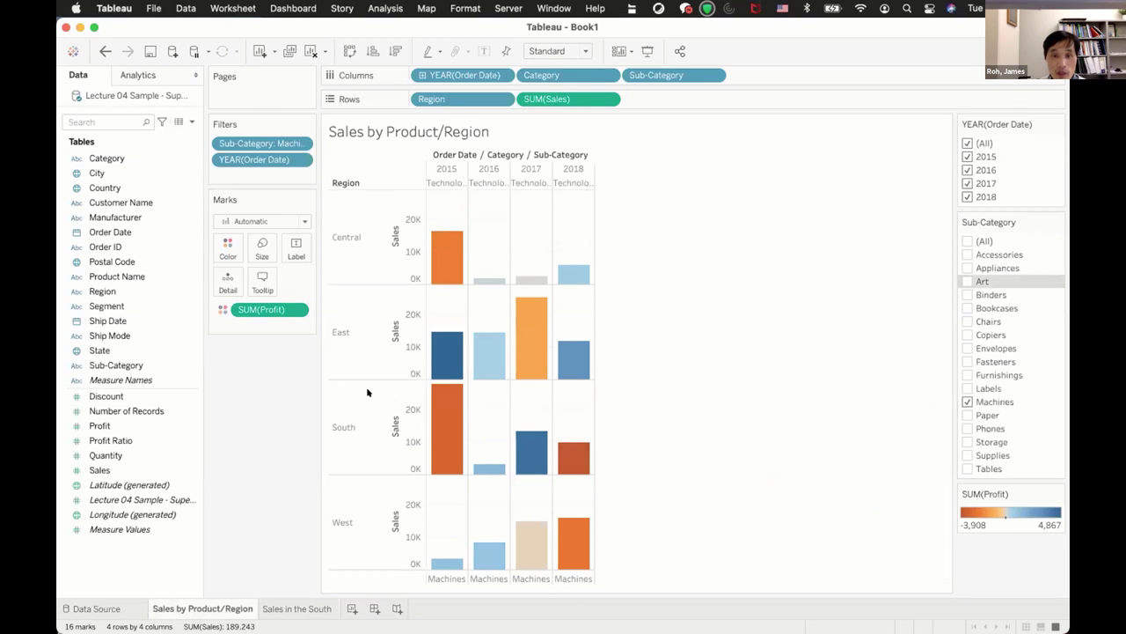
mouse_move(447, 278)
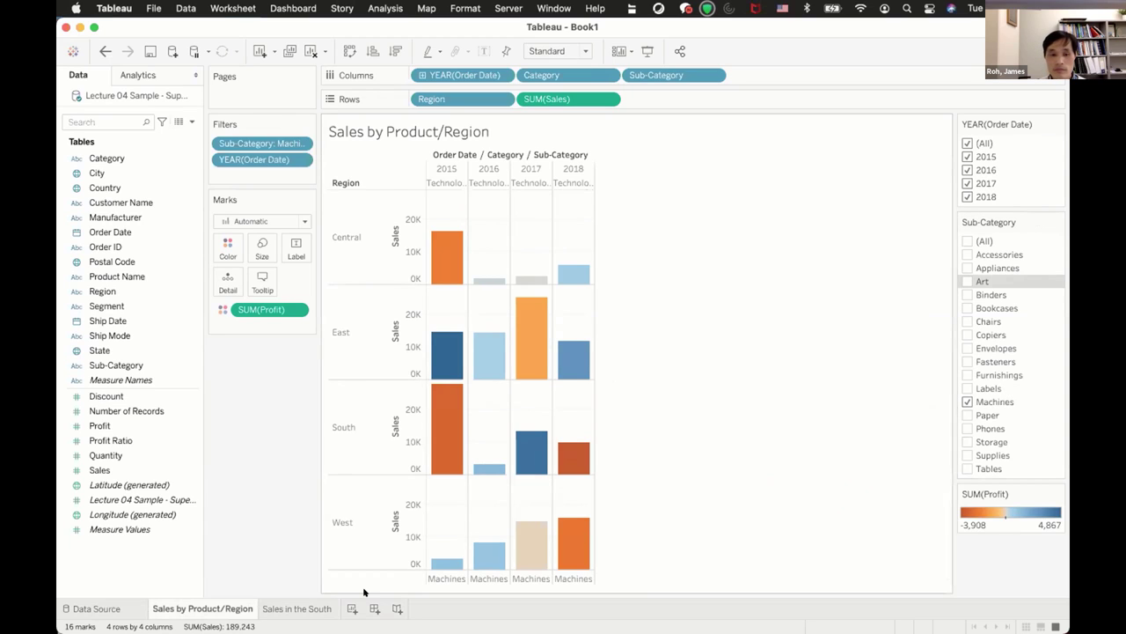
On the Sales in the South worksheet, add Chairs and Tables to the Sub-Category filter alongside Machines
click(310, 607)
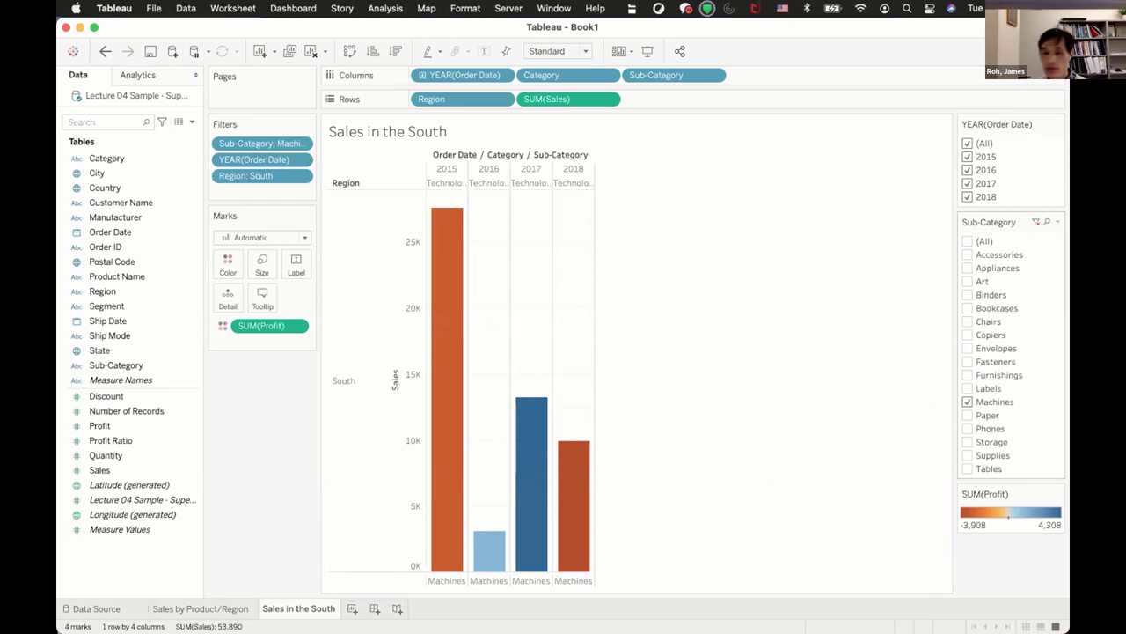
click(965, 321)
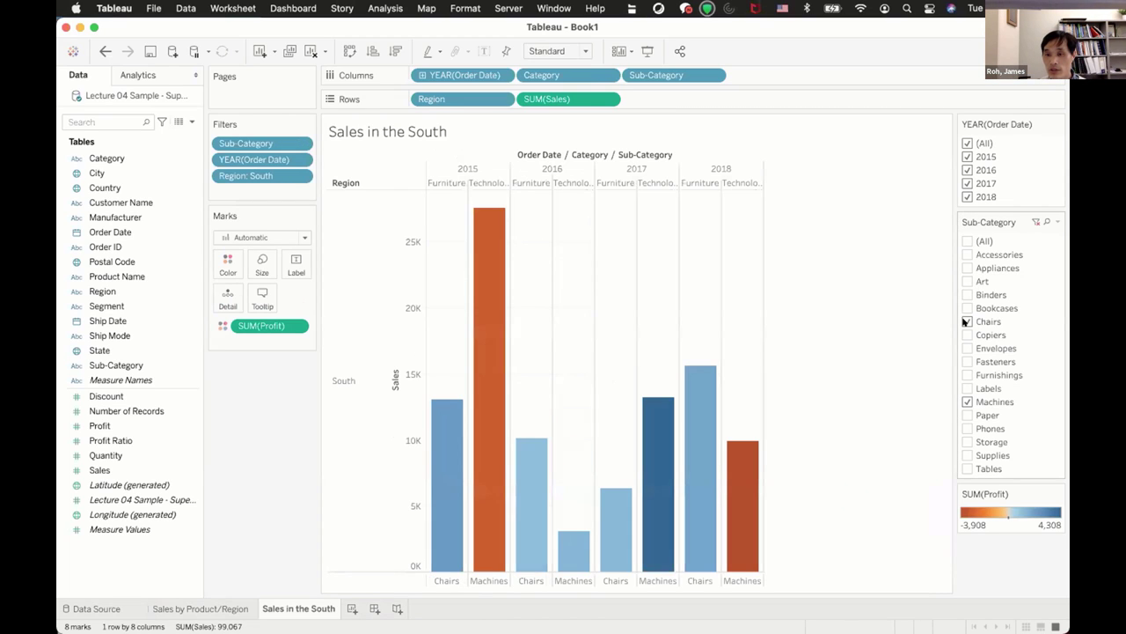
click(967, 469)
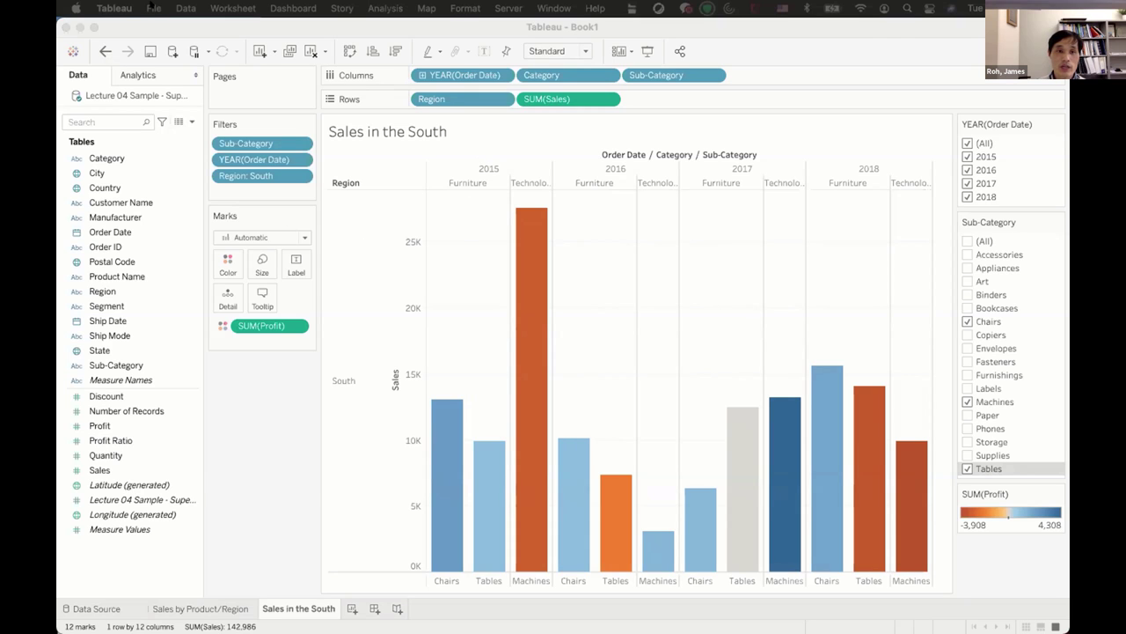
Save the workbook as "Regional Sales and Profits Demonstration" in the Workbooks folder, in Tableau Workbook (*.twb) format
click(154, 8)
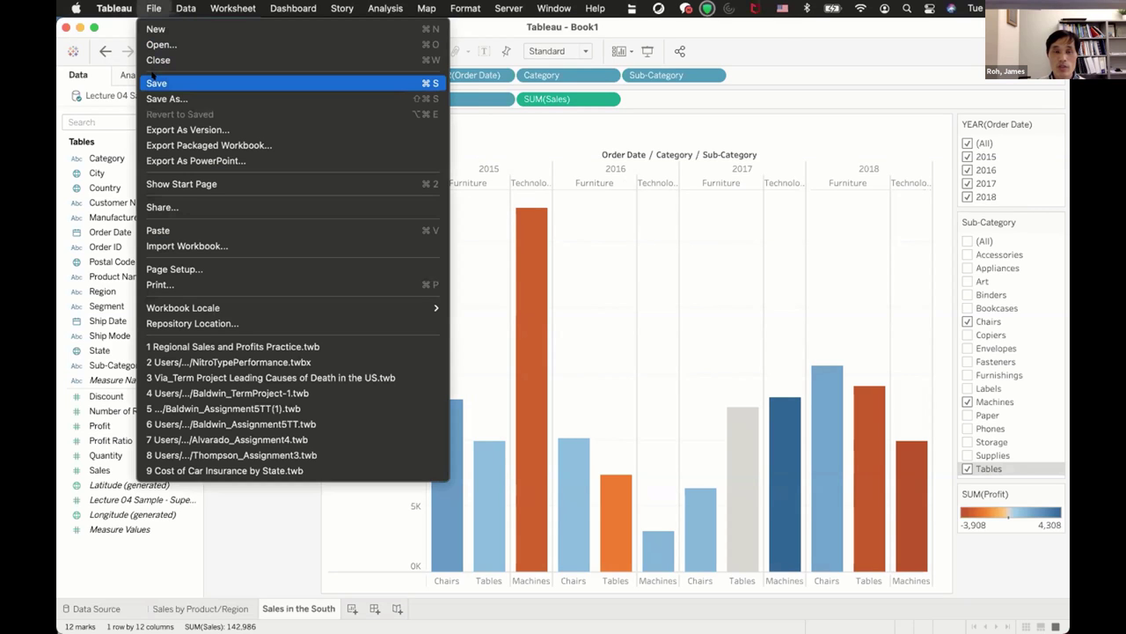
click(153, 97)
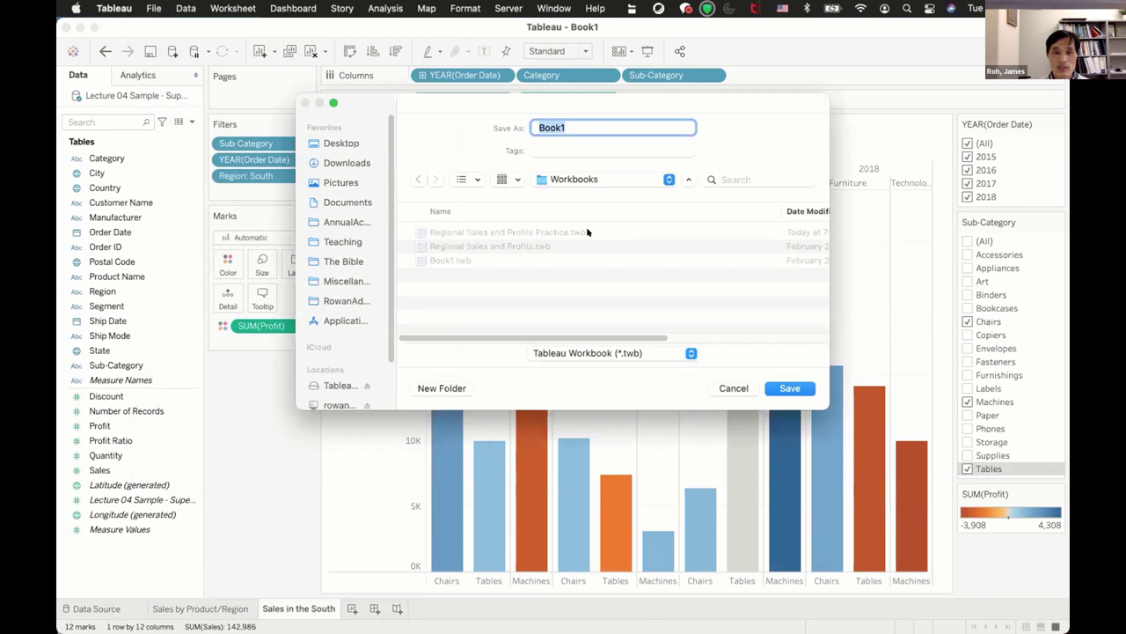
click(511, 245)
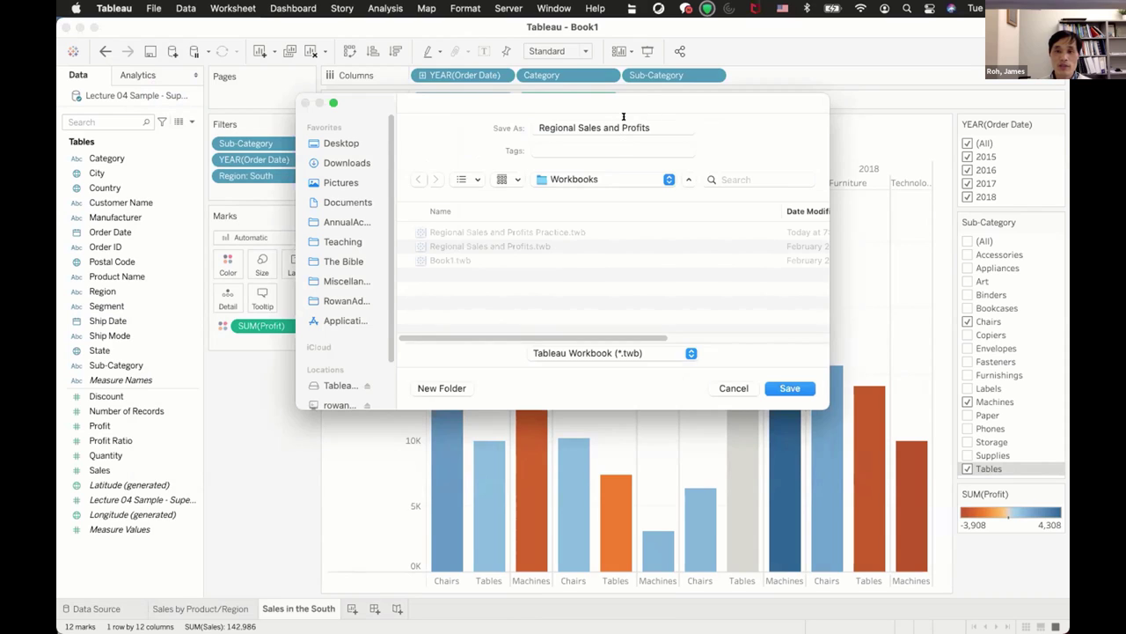
click(649, 125)
text(Demons)
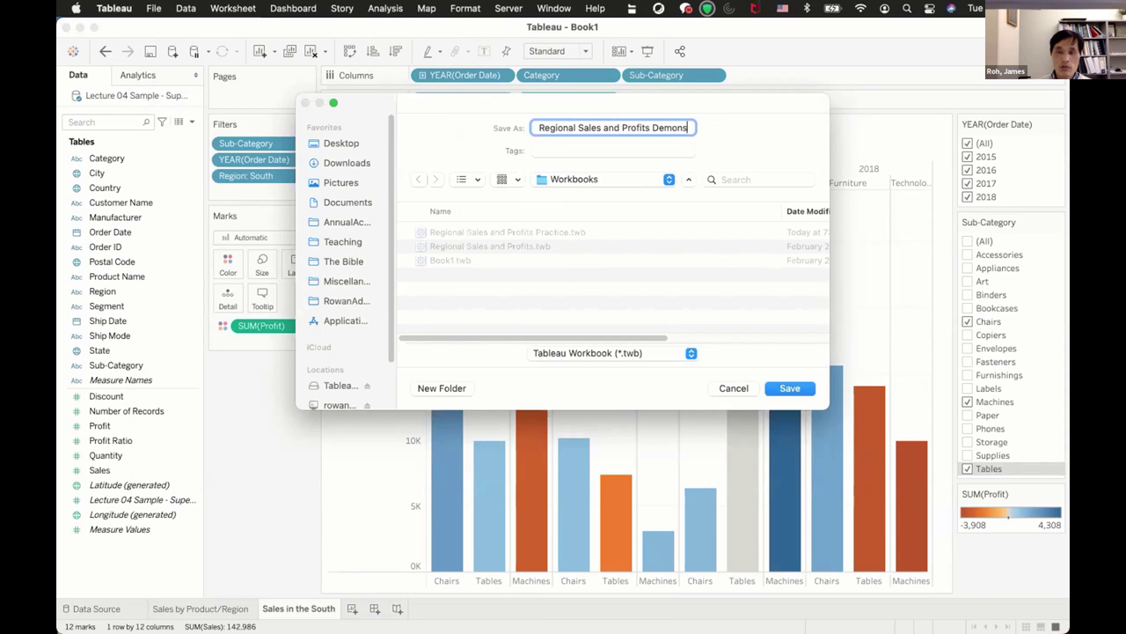
text(tration)
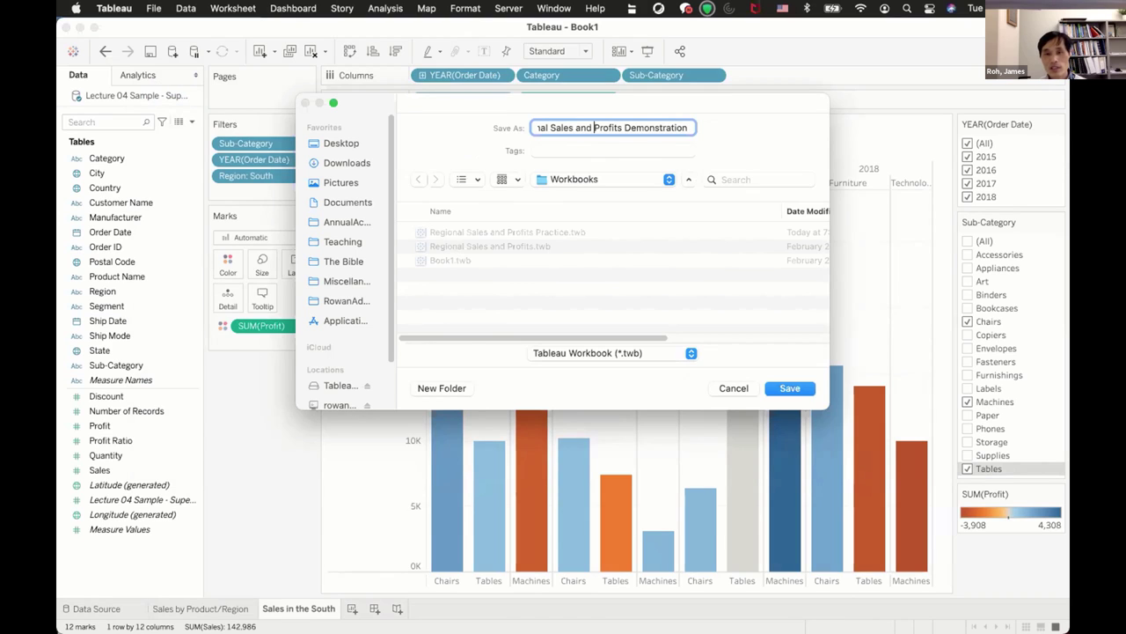
key(super+Left)
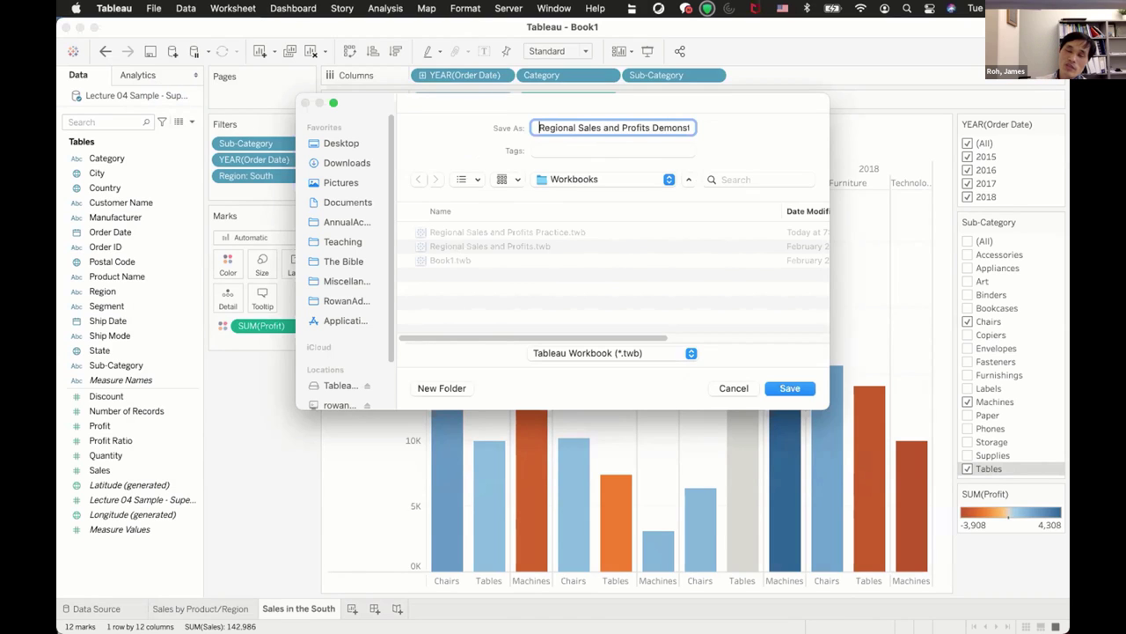
key(Right)
key(Right)
key(Right)
key(Right)
key(Right)
key(Right)
key(Right)
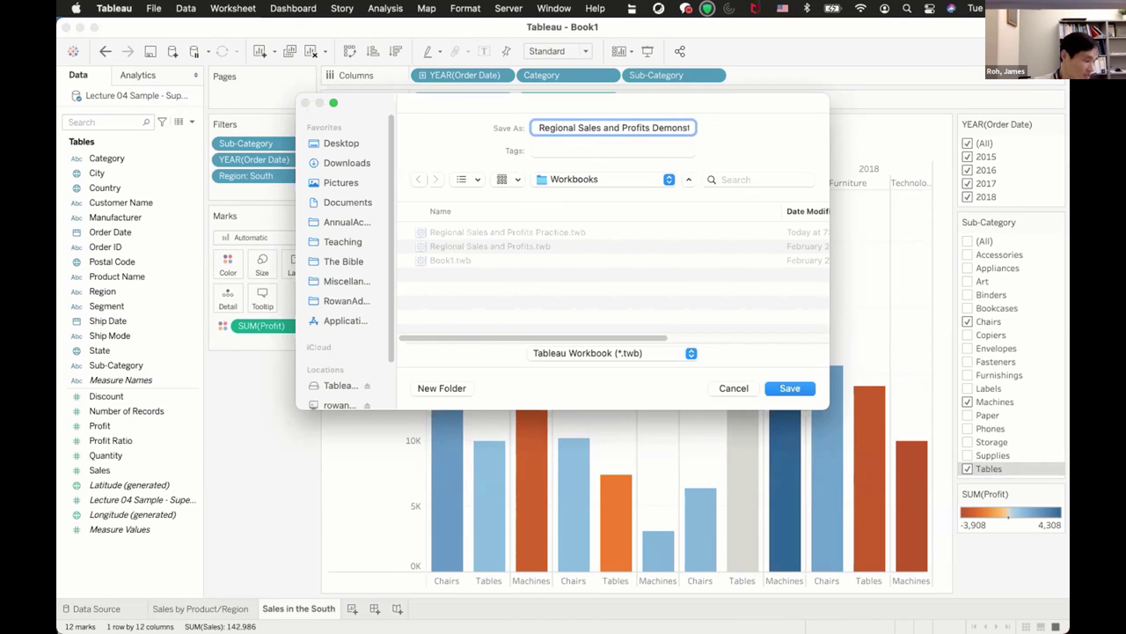
key(Right)
key(Right)
key(Right)
key(Right)
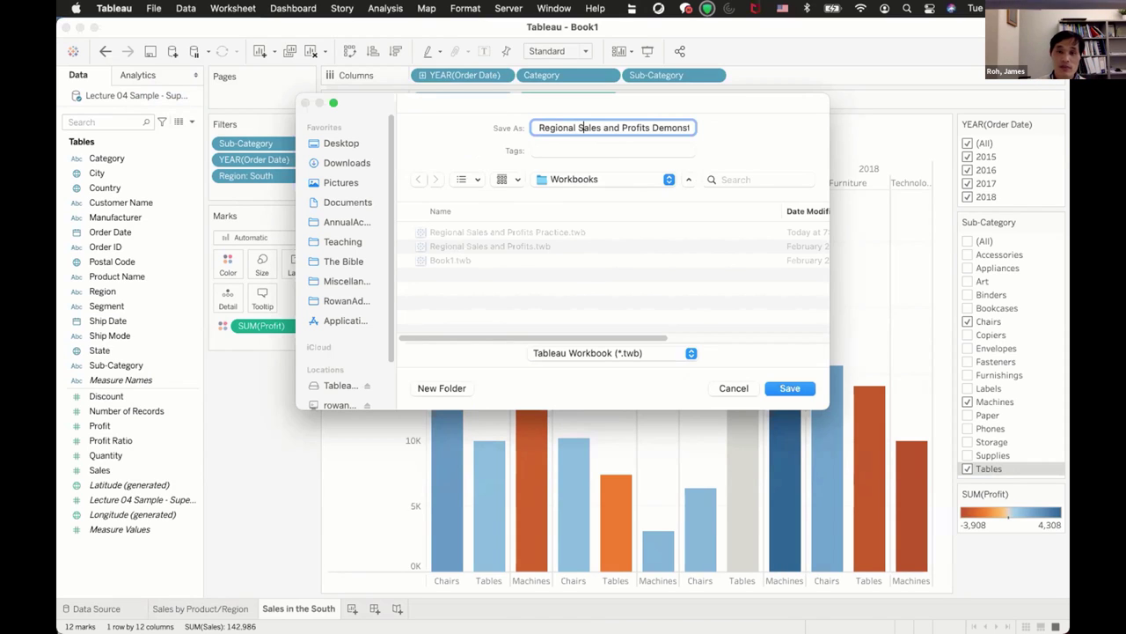
key(Right)
key(Right)
key(Right)
key(Right)
key(Right)
key(Right)
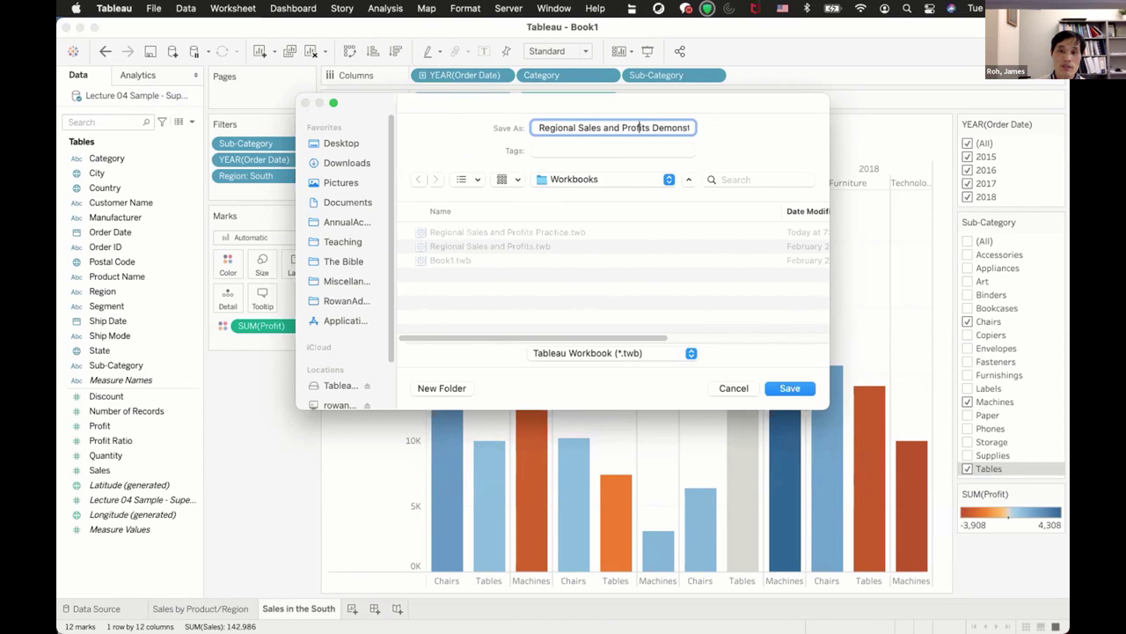
key(Right)
key(Right)
key(Right)
key(Right)
key(Right)
key(Right)
key(Right)
key(Right)
key(Right)
key(Right)
key(Right)
key(Right)
key(Right)
key(Right)
key(Right)
key(Right)
key(Right)
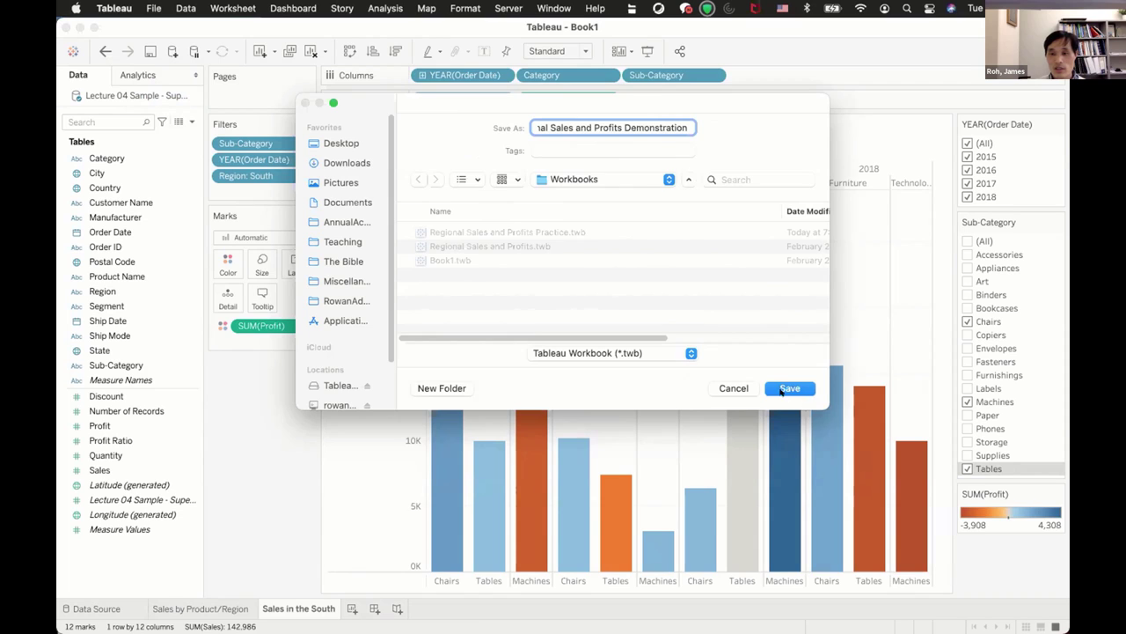
click(780, 388)
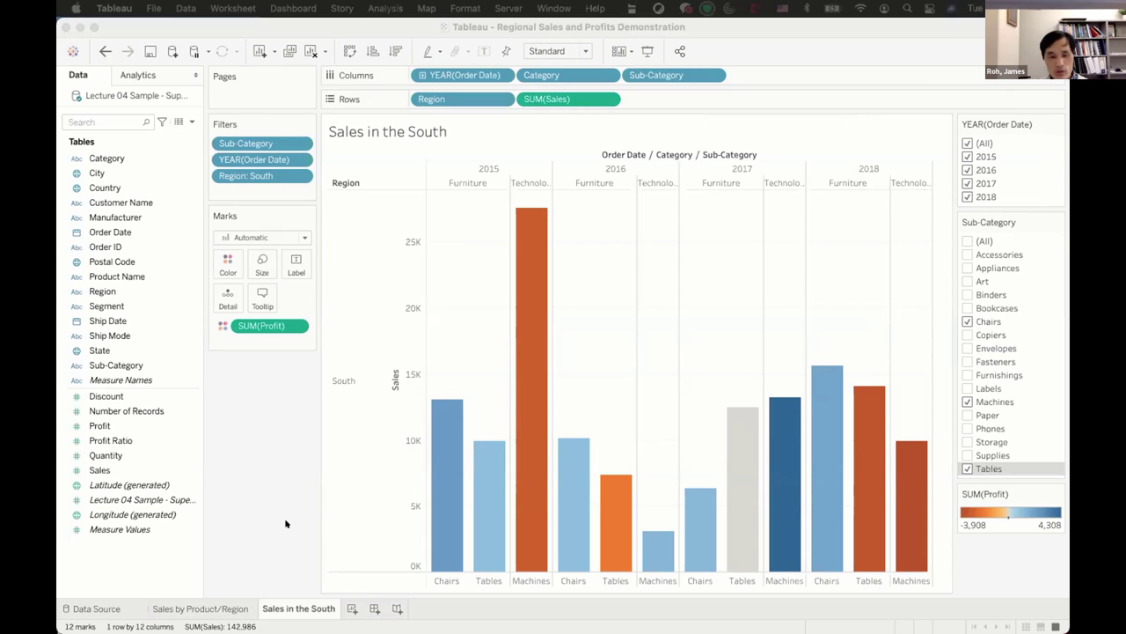
Create a new worksheet and name it "Sales Map"
click(352, 608)
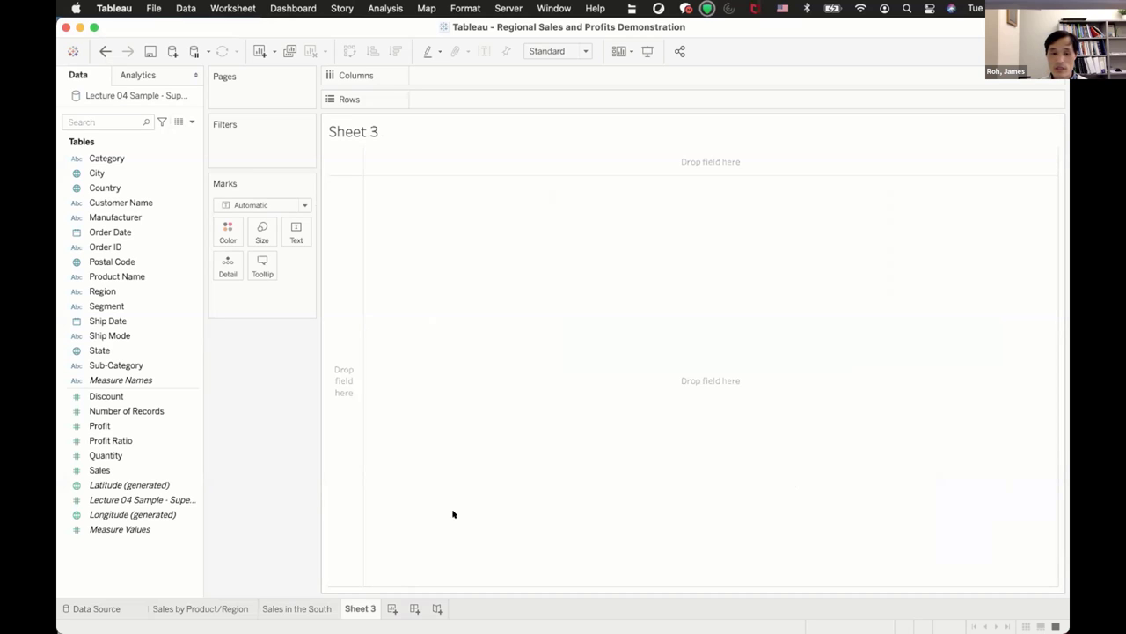
right_click(353, 606)
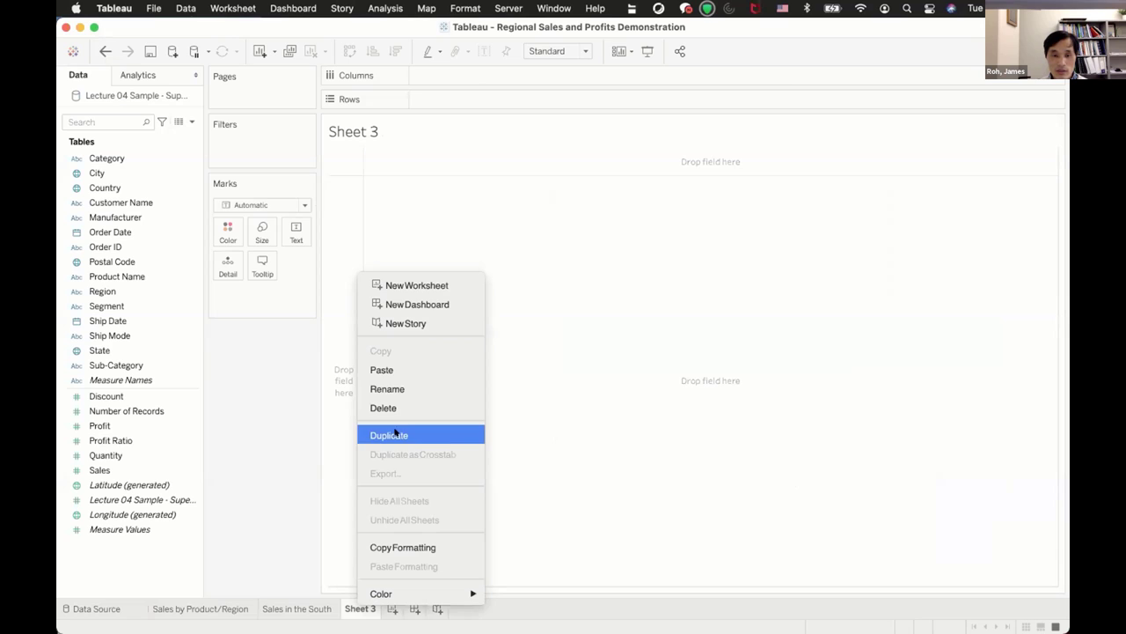
click(400, 389)
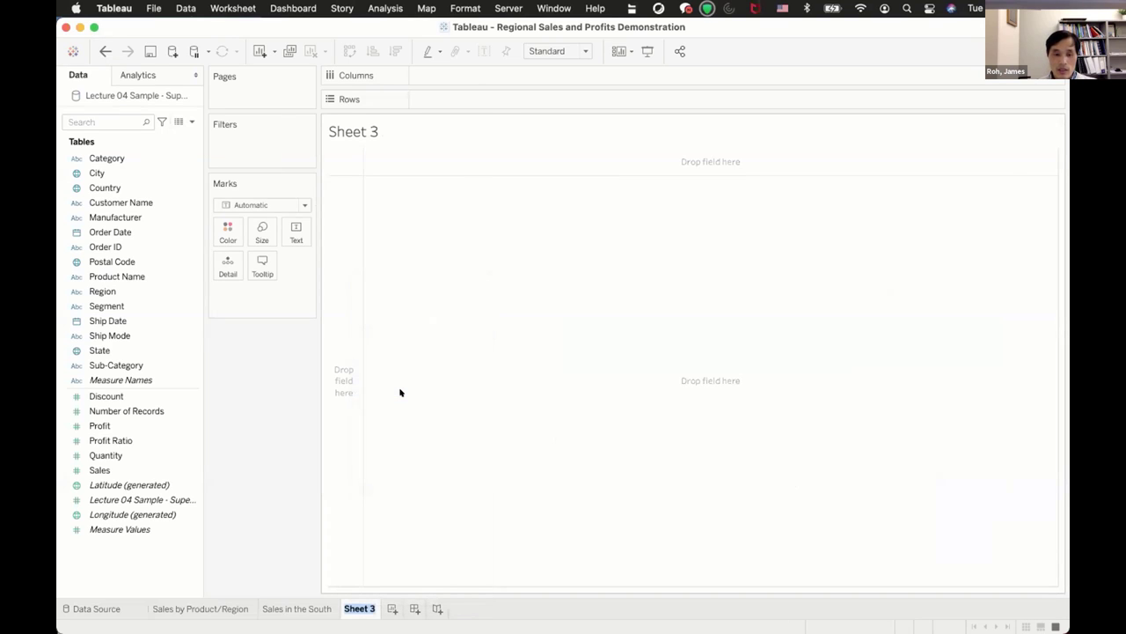
text(Sales Map)
key(Return)
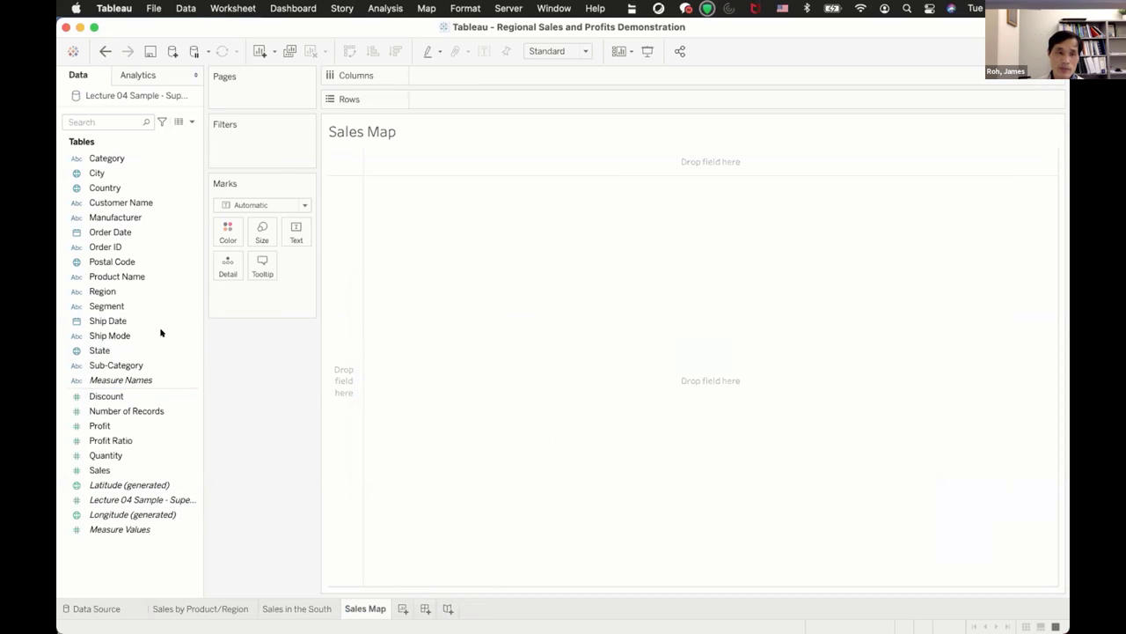
Build a map on the Sales Map worksheet from the geographic State field, with one mark per state
click(76, 174)
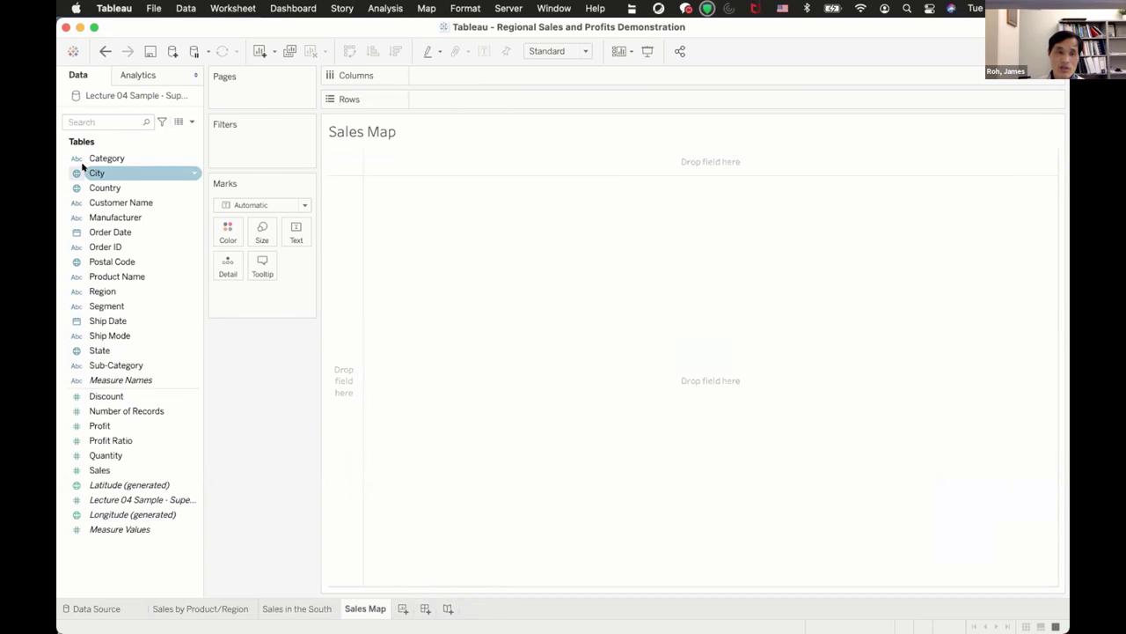
click(74, 187)
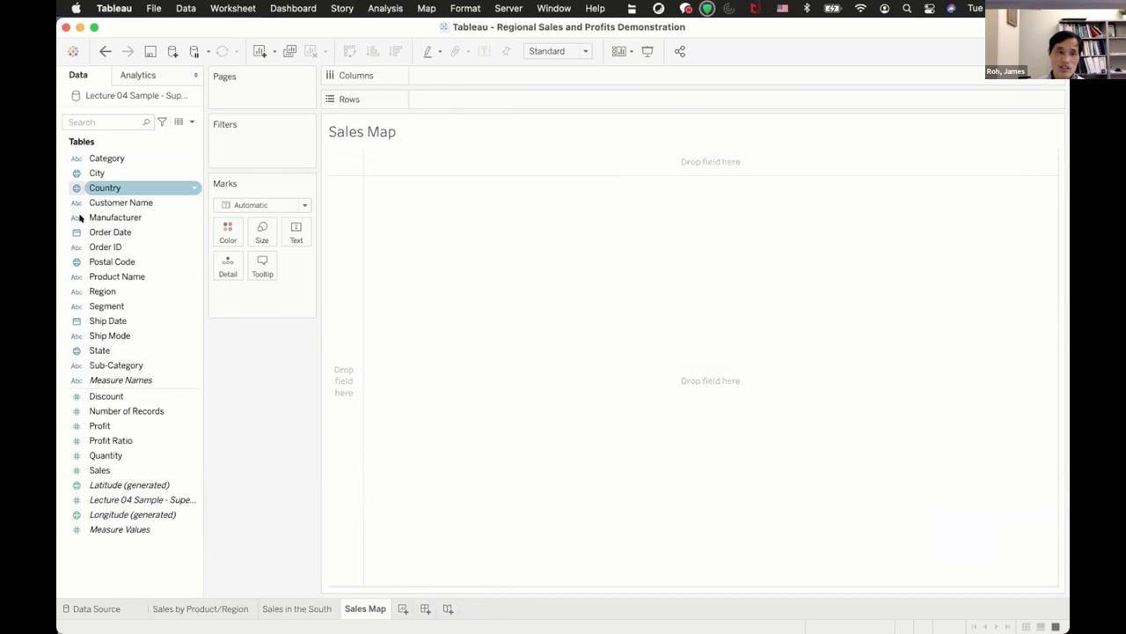
click(80, 257)
click(78, 321)
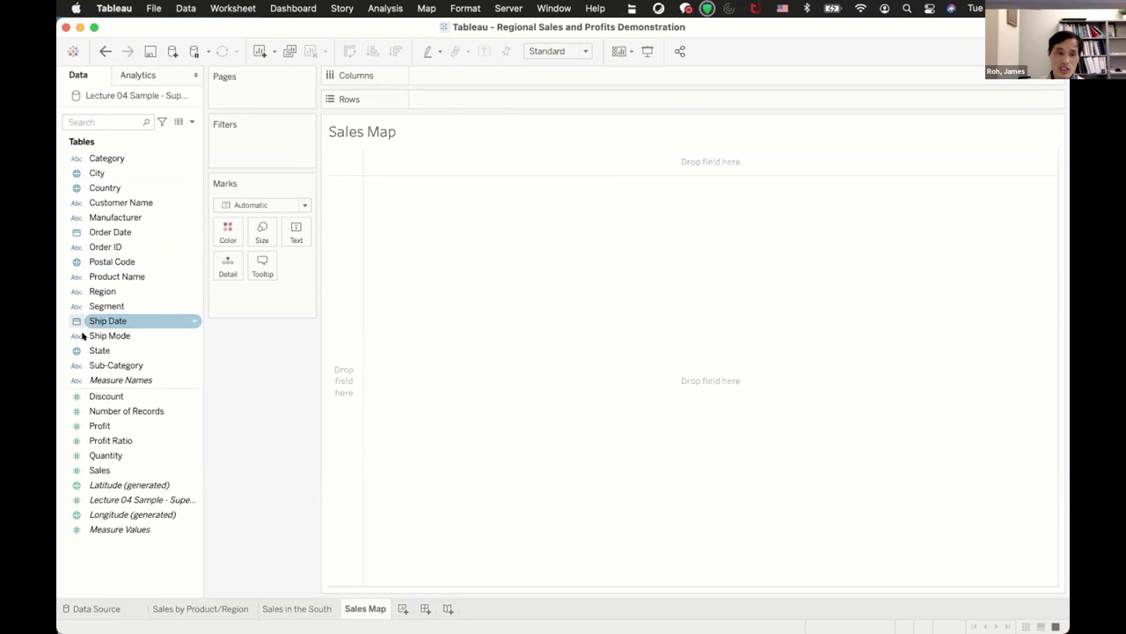
click(81, 348)
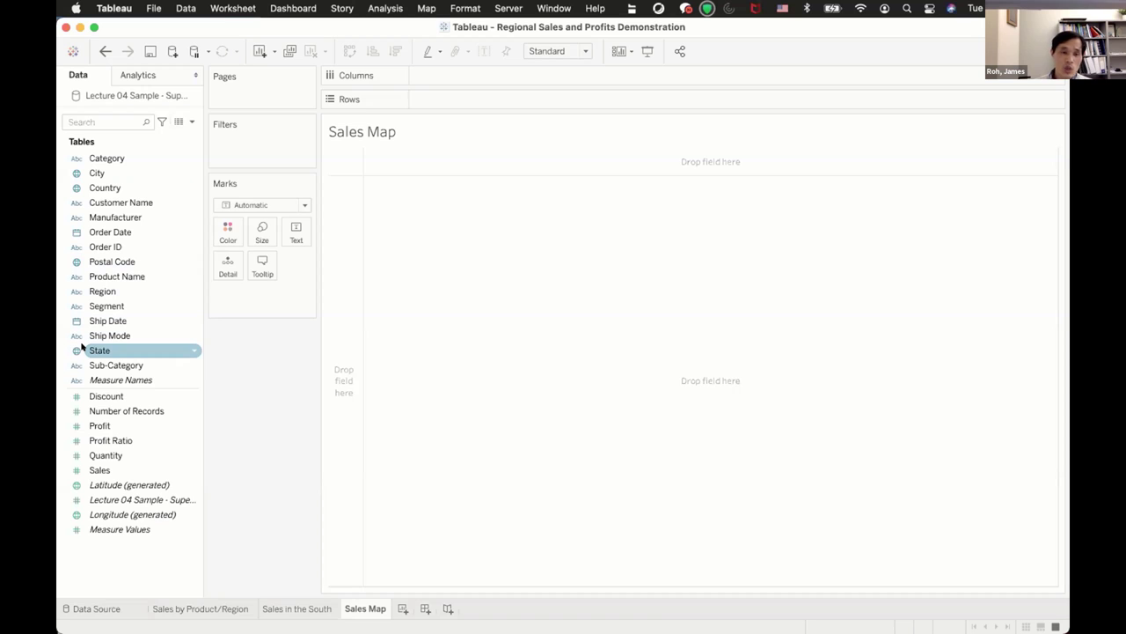
click(82, 345)
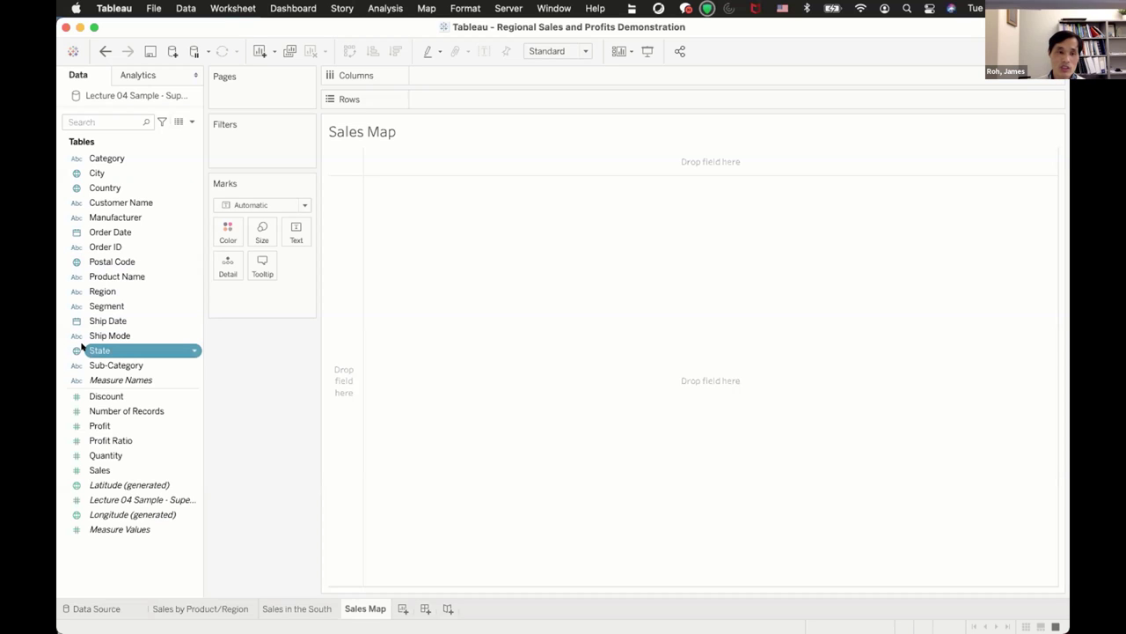
double_click(82, 346)
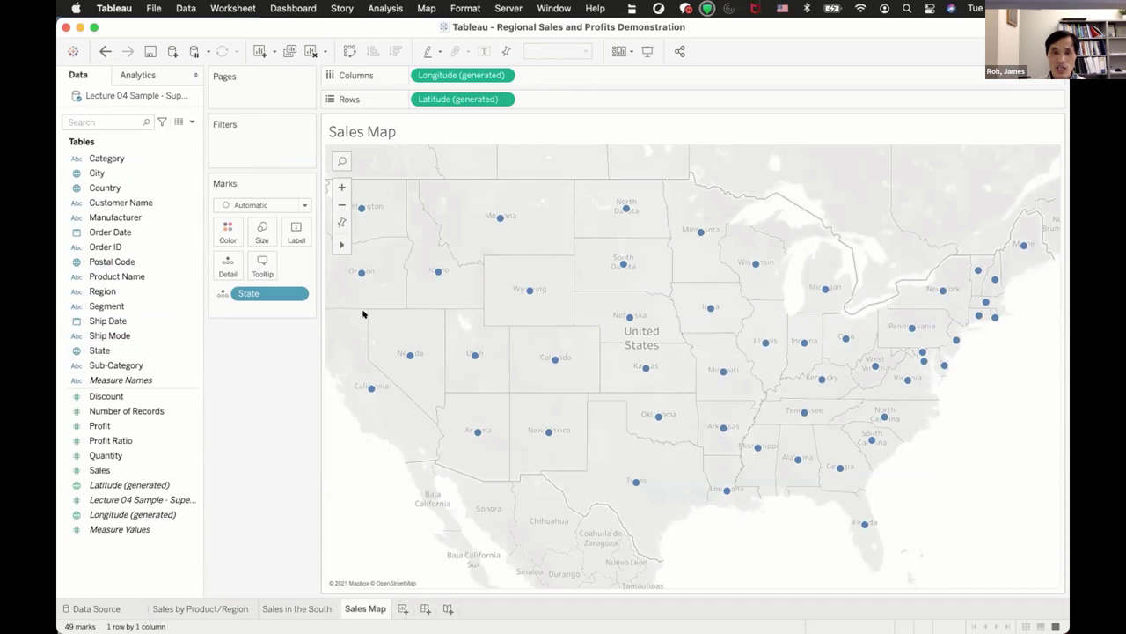
mouse_move(348, 212)
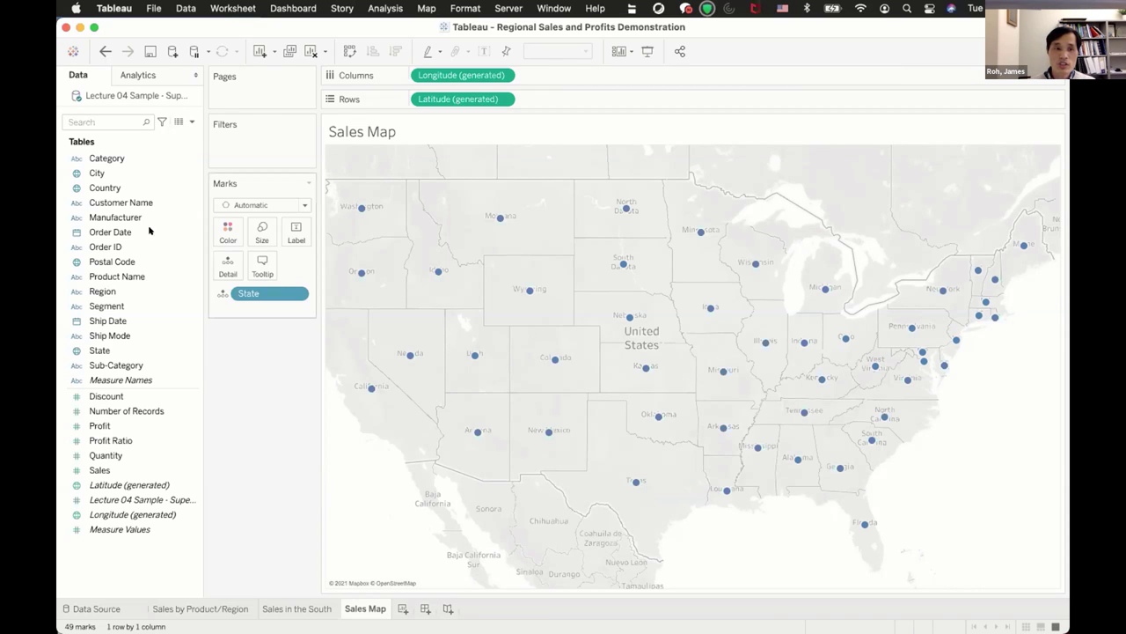
Filter the map by Region so that only South is kept
click(113, 303)
drag(105, 291, 240, 145)
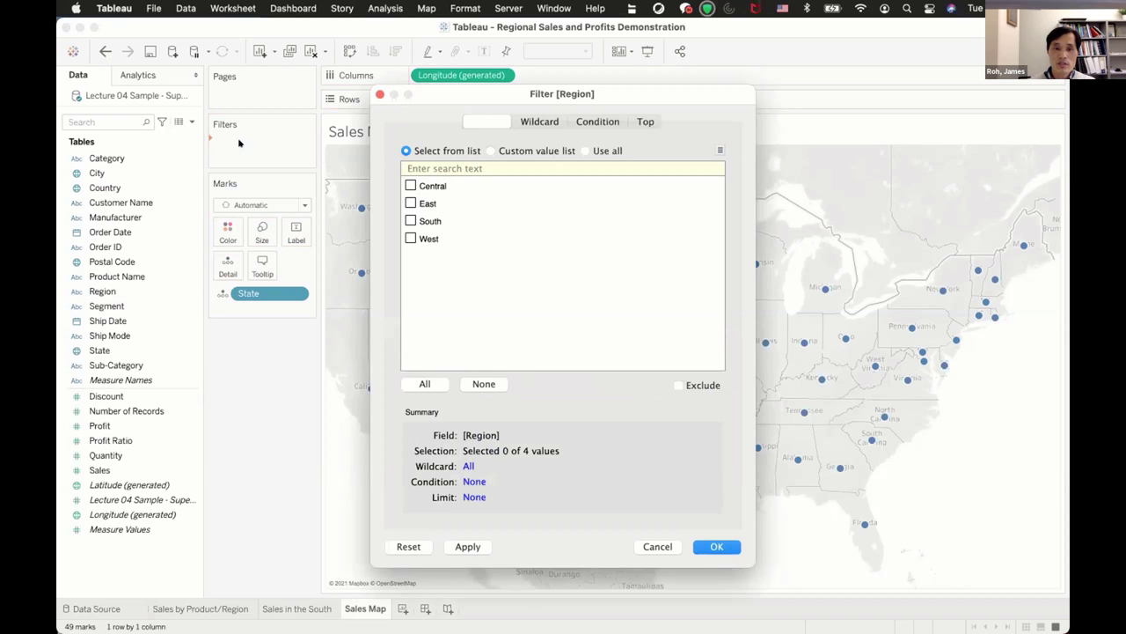
click(411, 221)
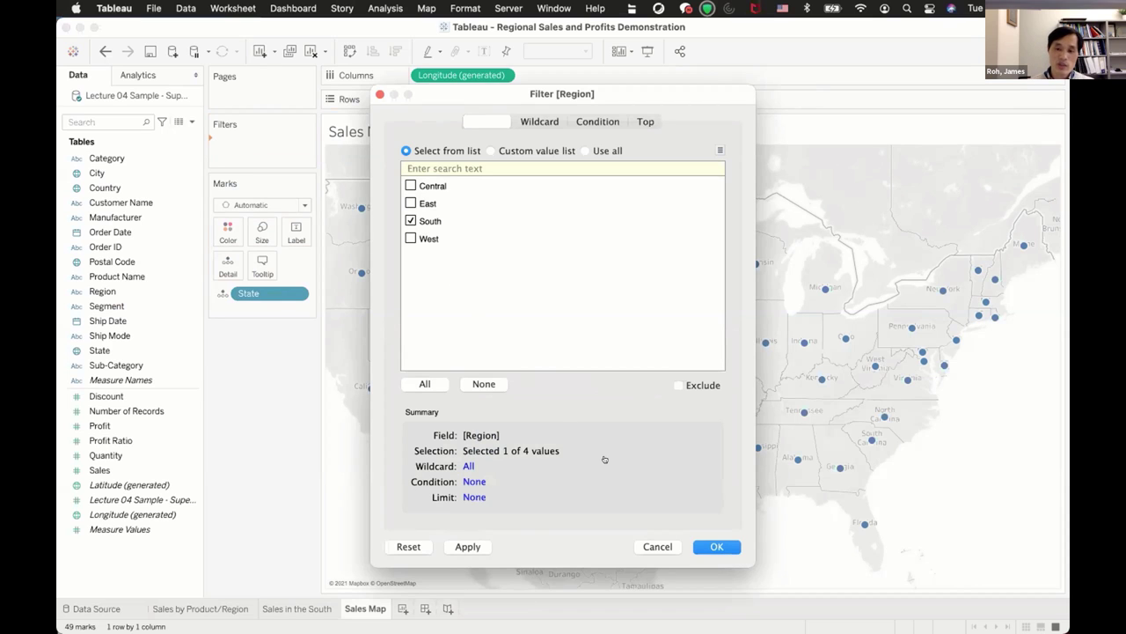
click(724, 540)
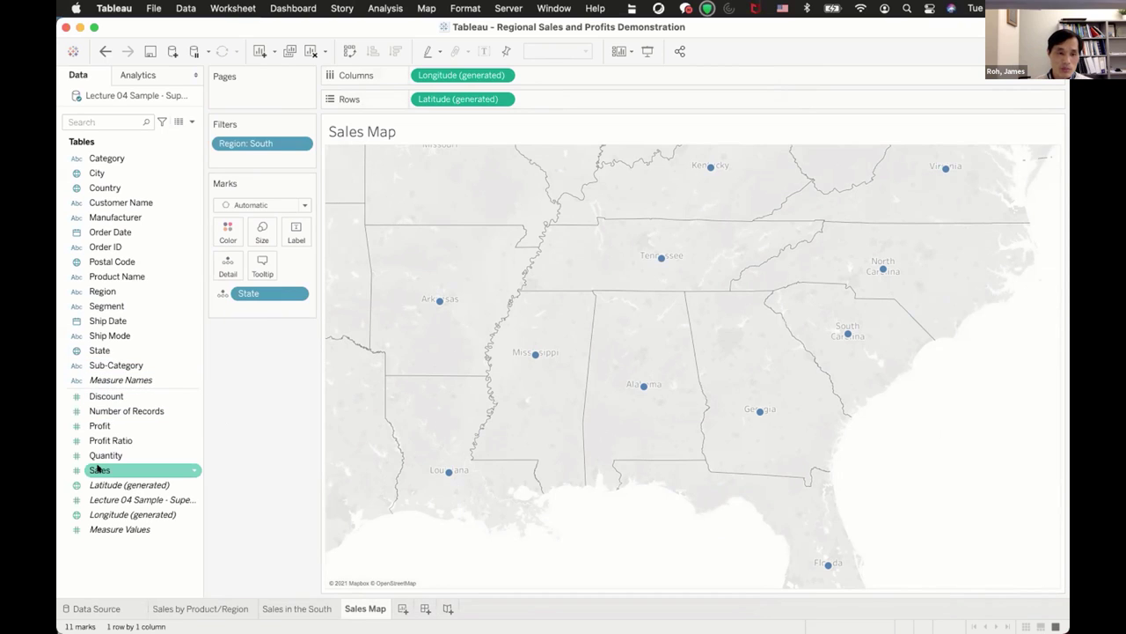
Color the states on the Sales Map by the Sales measure
drag(97, 468, 217, 225)
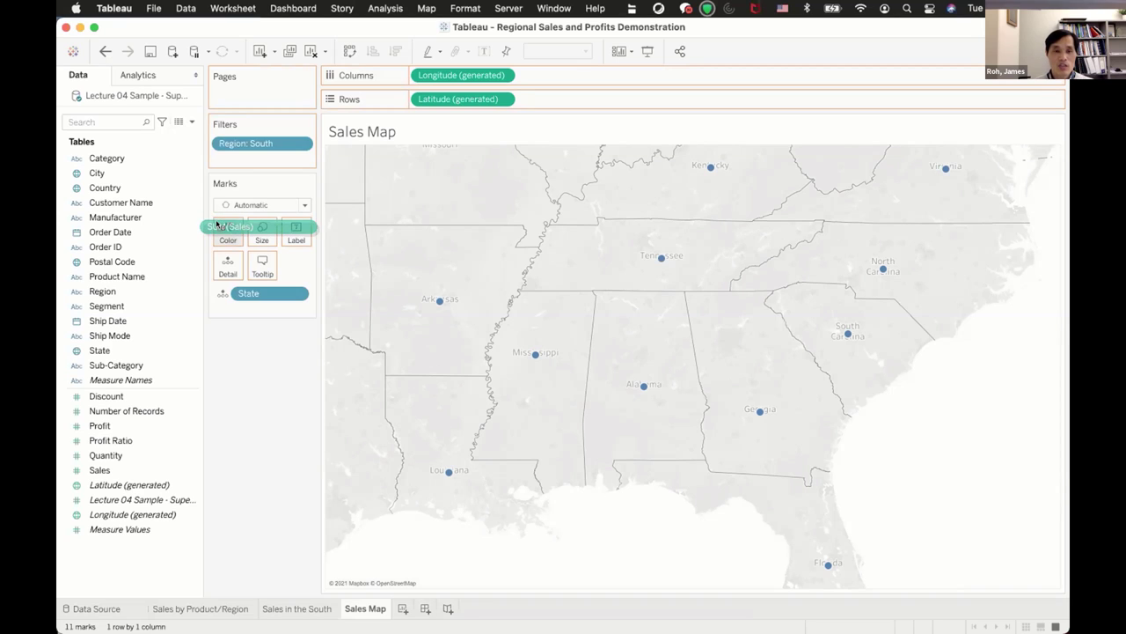
drag(216, 226, 217, 225)
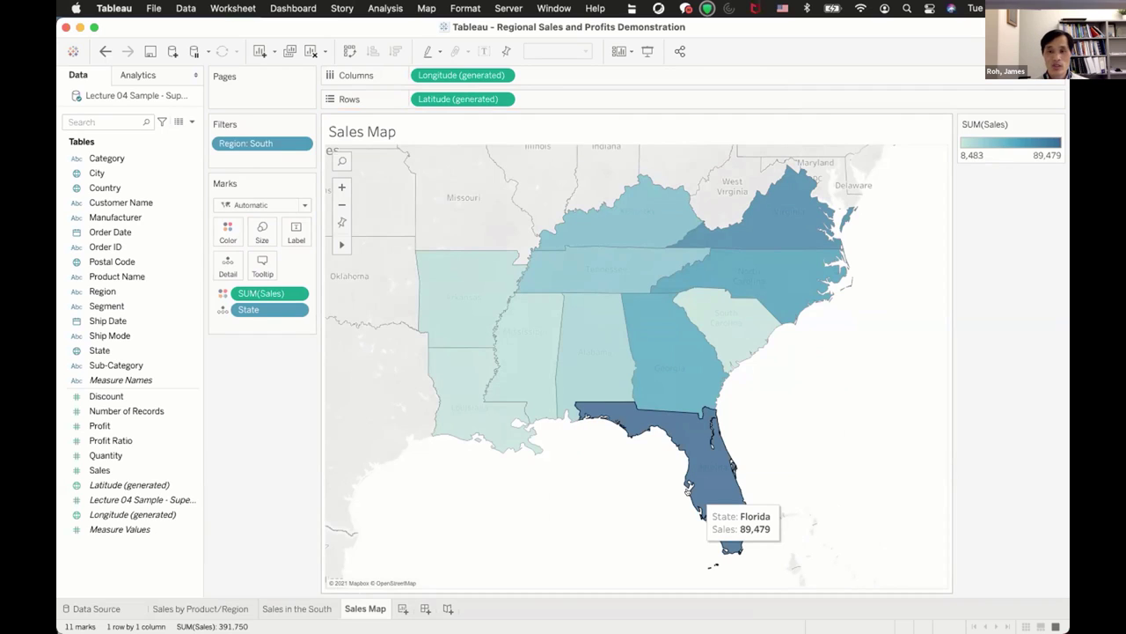
Examine the sales value of each southern state on the map, from Virginia and Georgia to Arkansas and Mississippi
mouse_move(764, 227)
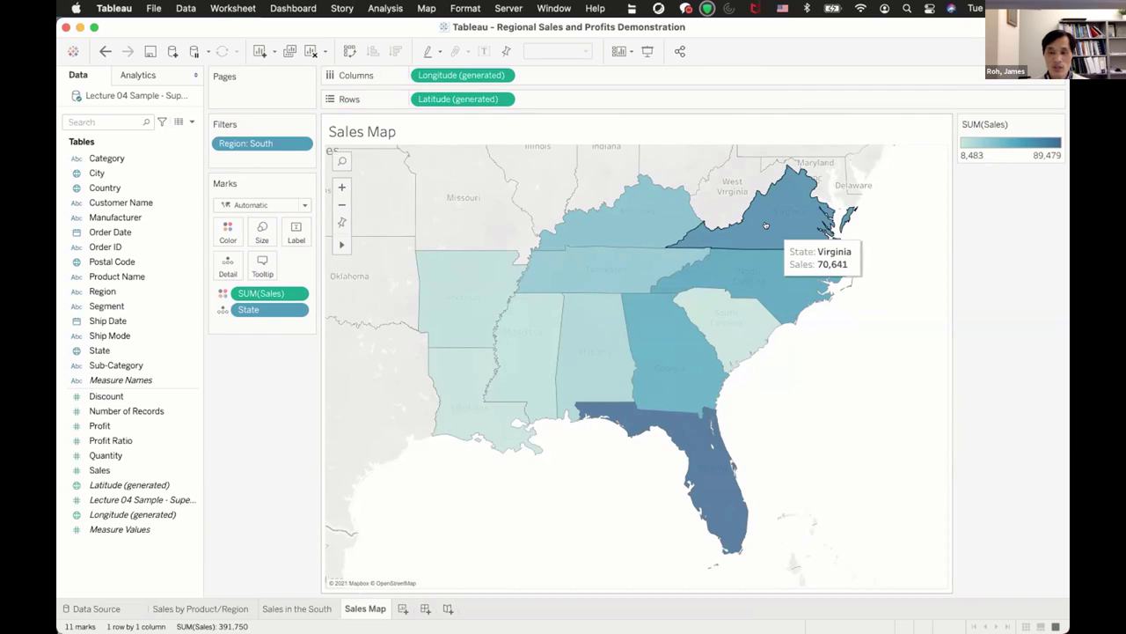
mouse_move(755, 268)
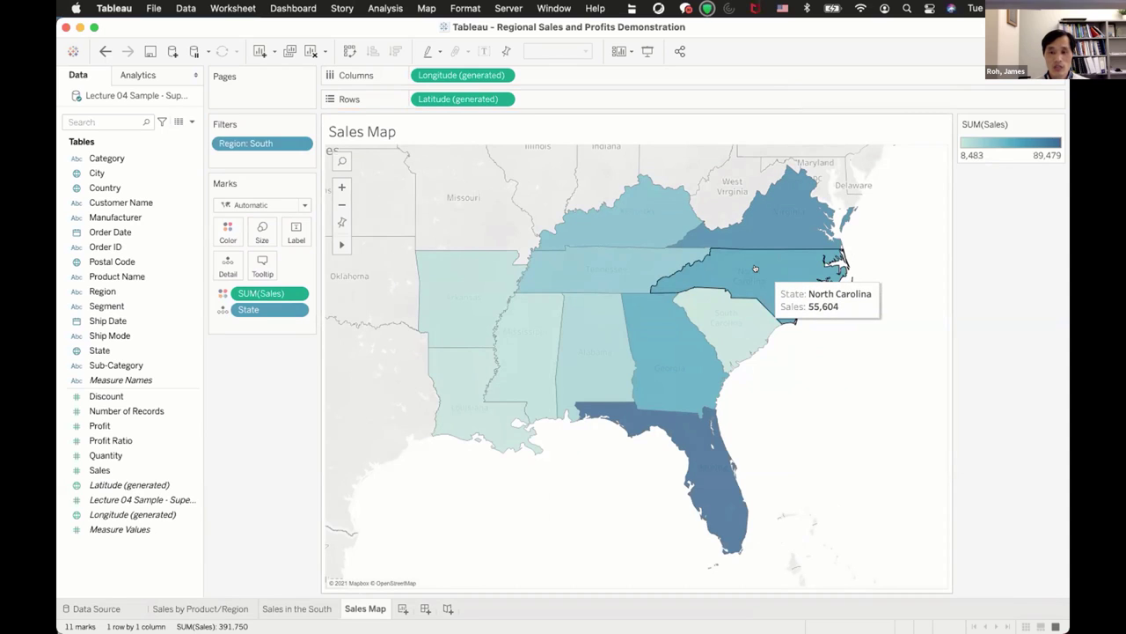
mouse_move(640, 351)
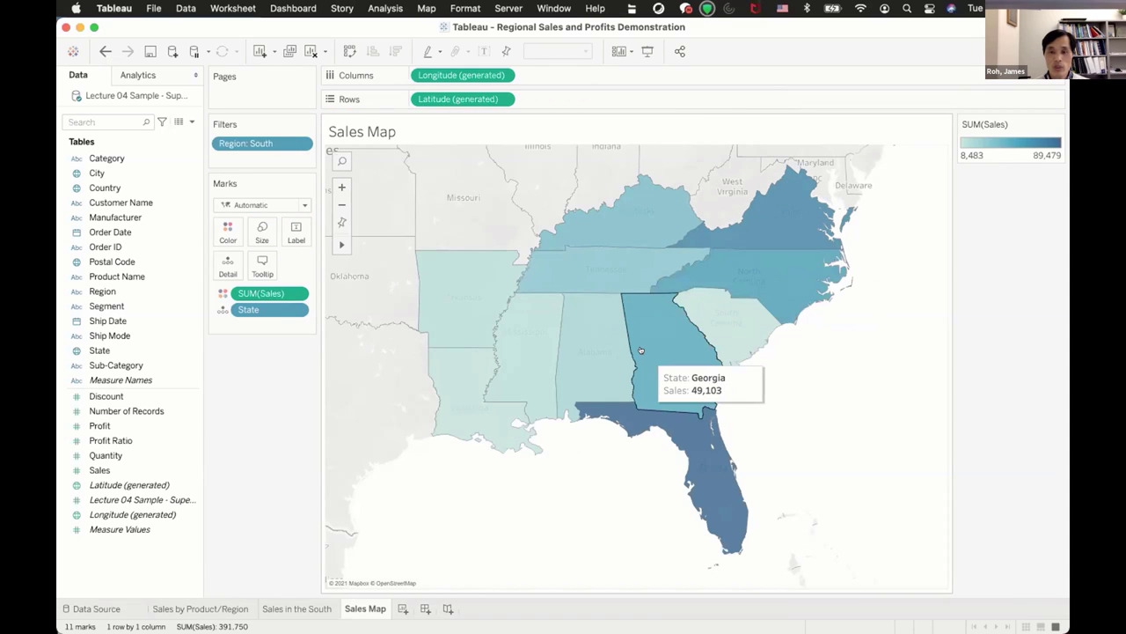
mouse_move(627, 188)
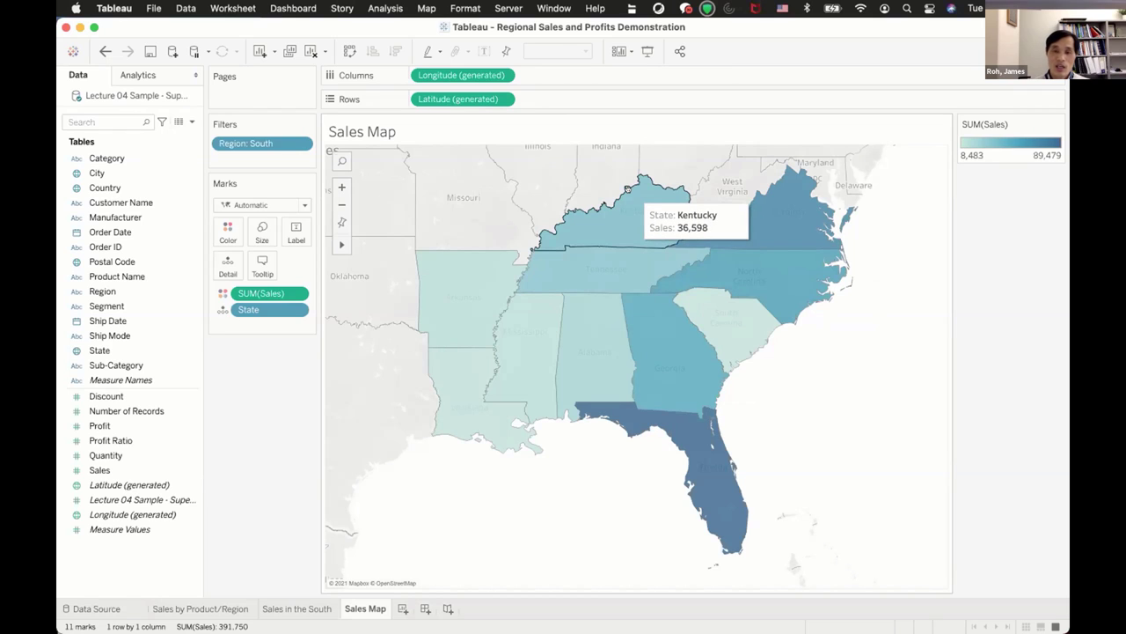
mouse_move(594, 260)
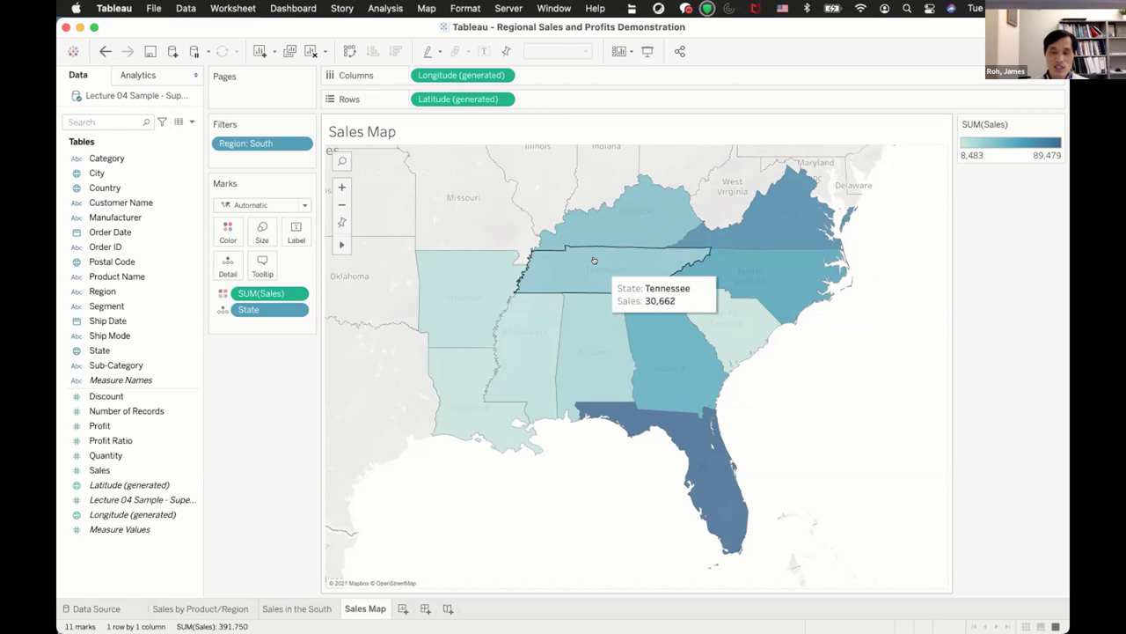
mouse_move(585, 339)
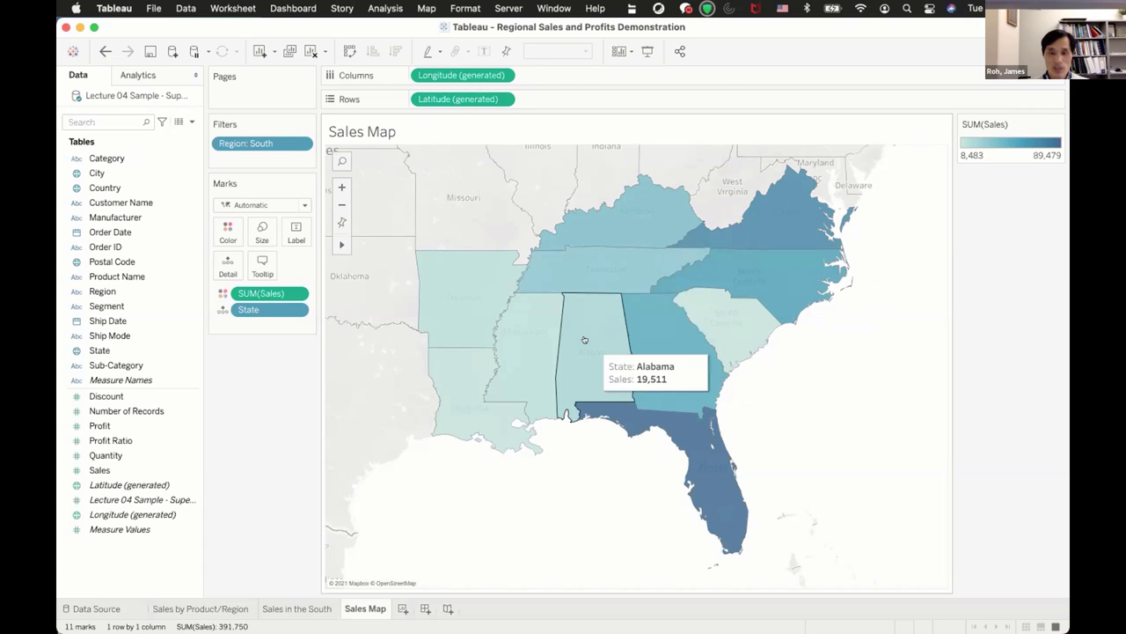
mouse_move(485, 300)
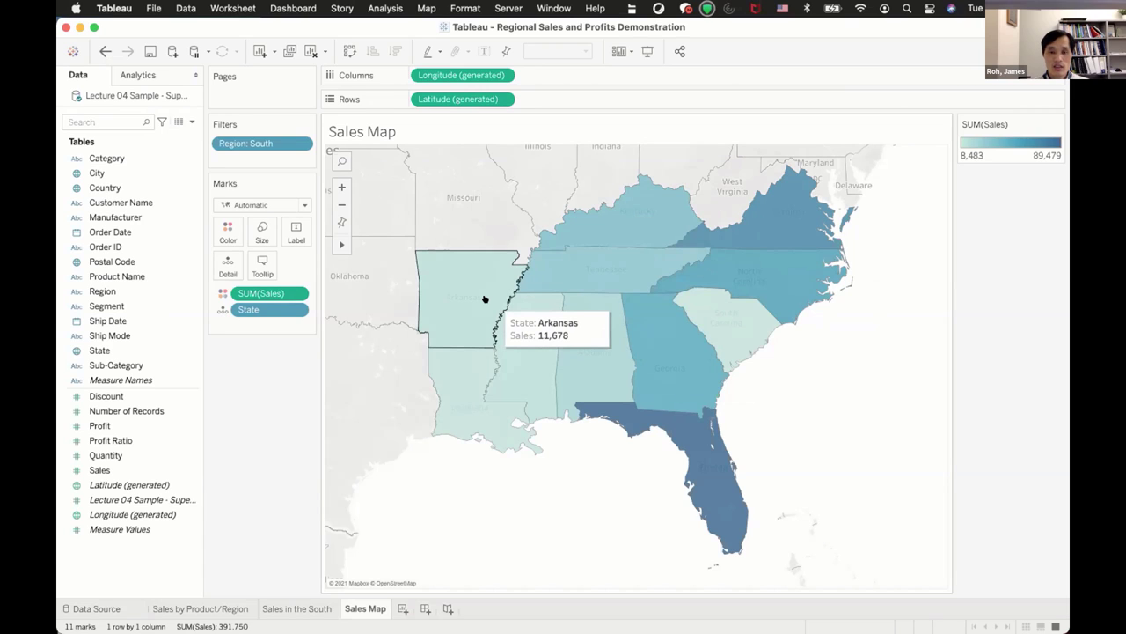
mouse_move(517, 335)
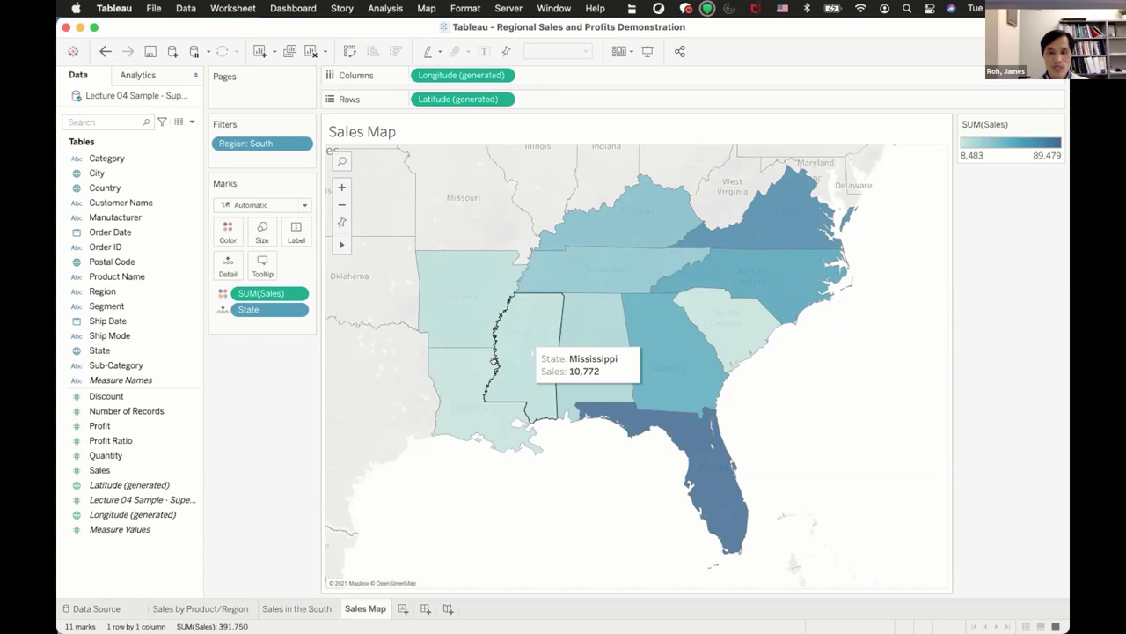
mouse_move(740, 323)
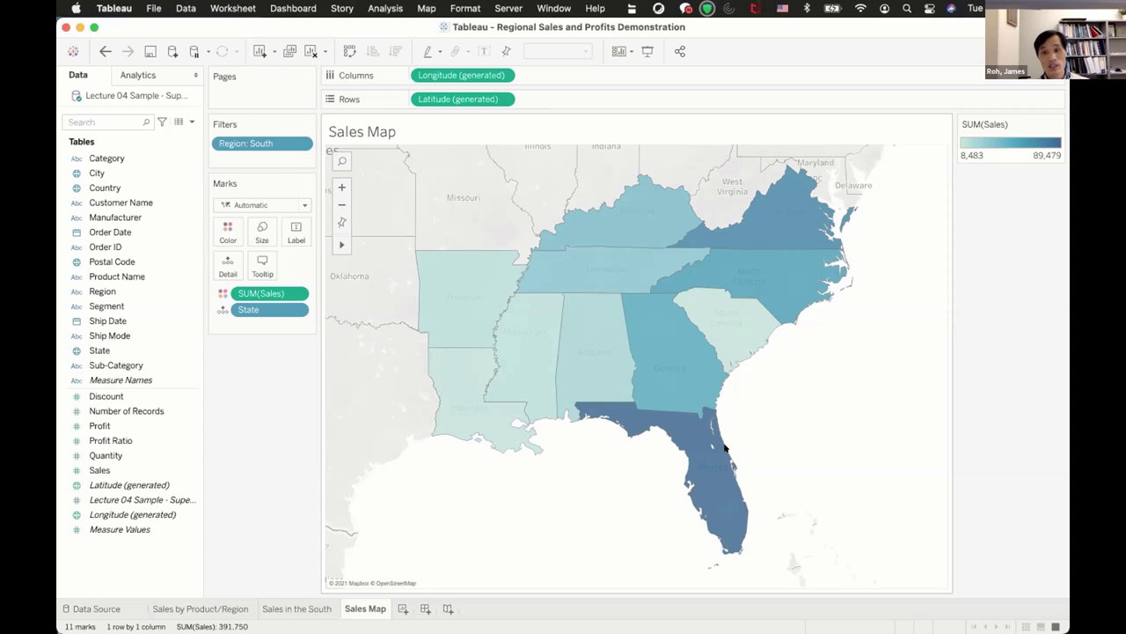
Choose the Orange-Blue Diverging palette for the Sales colors
click(225, 231)
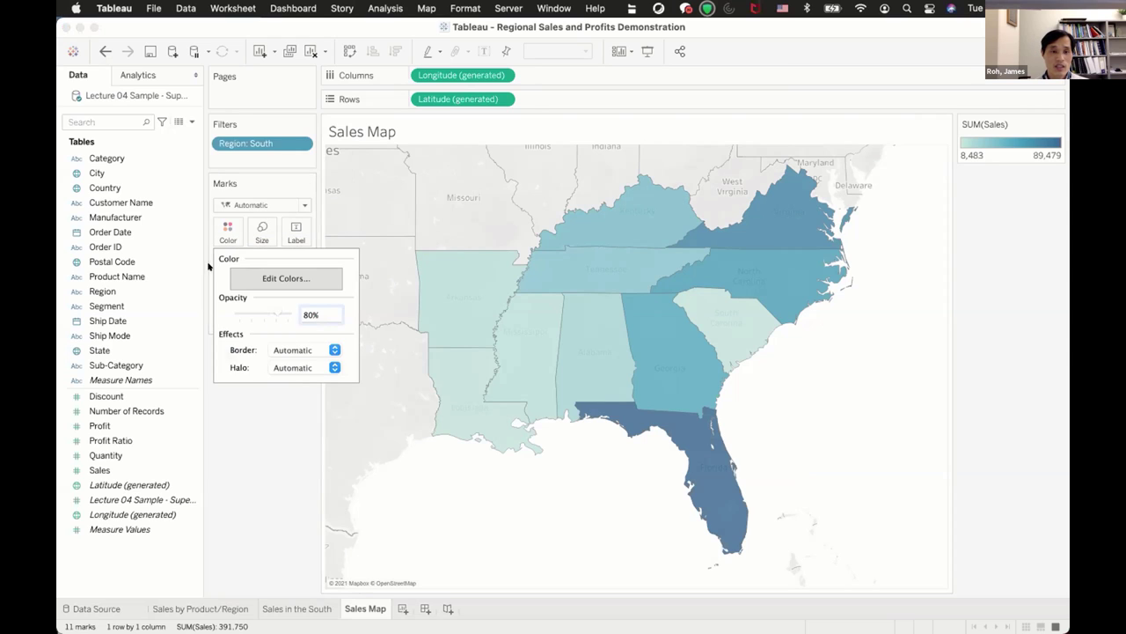
click(278, 278)
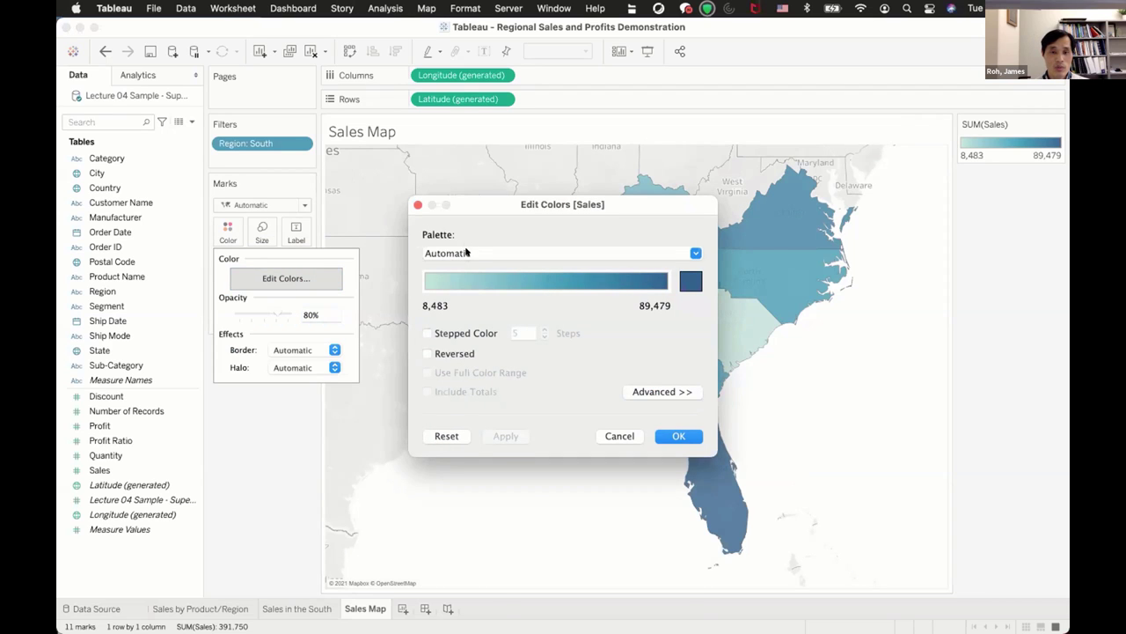
click(467, 252)
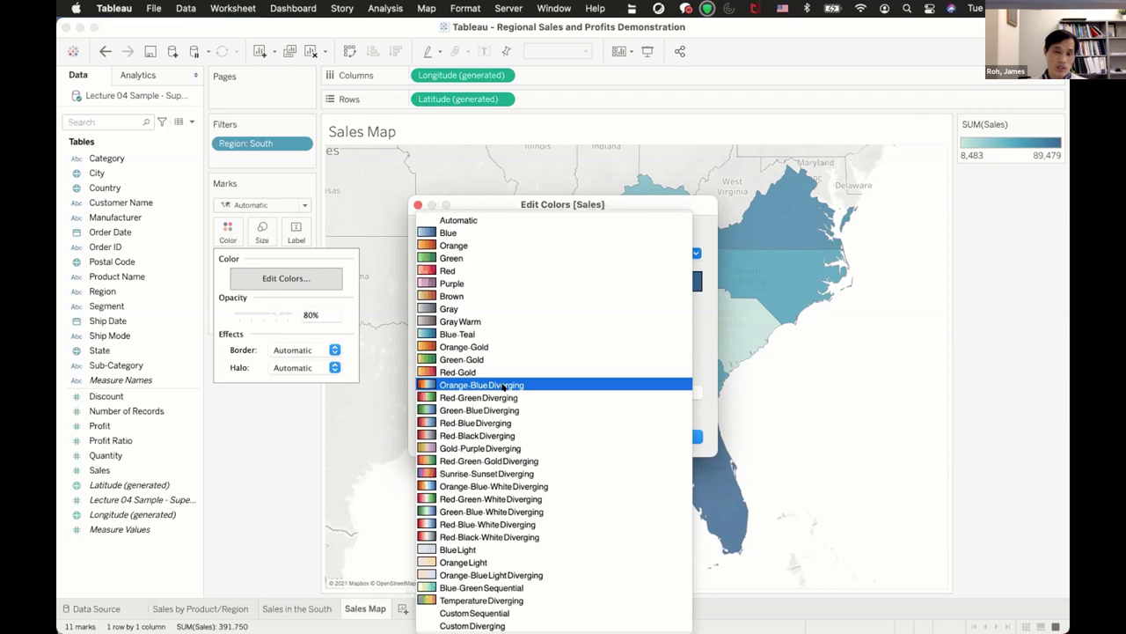
click(503, 385)
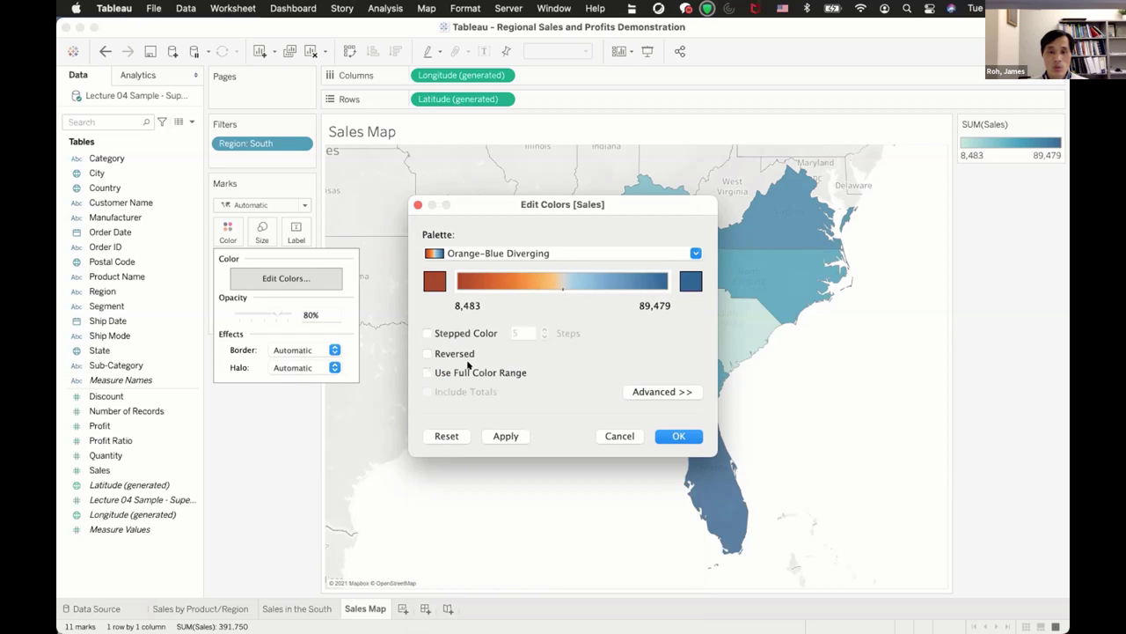
Try the Reversed and Stepped Color options on the Sales palette, turning each one off again
click(427, 353)
click(427, 353)
click(424, 332)
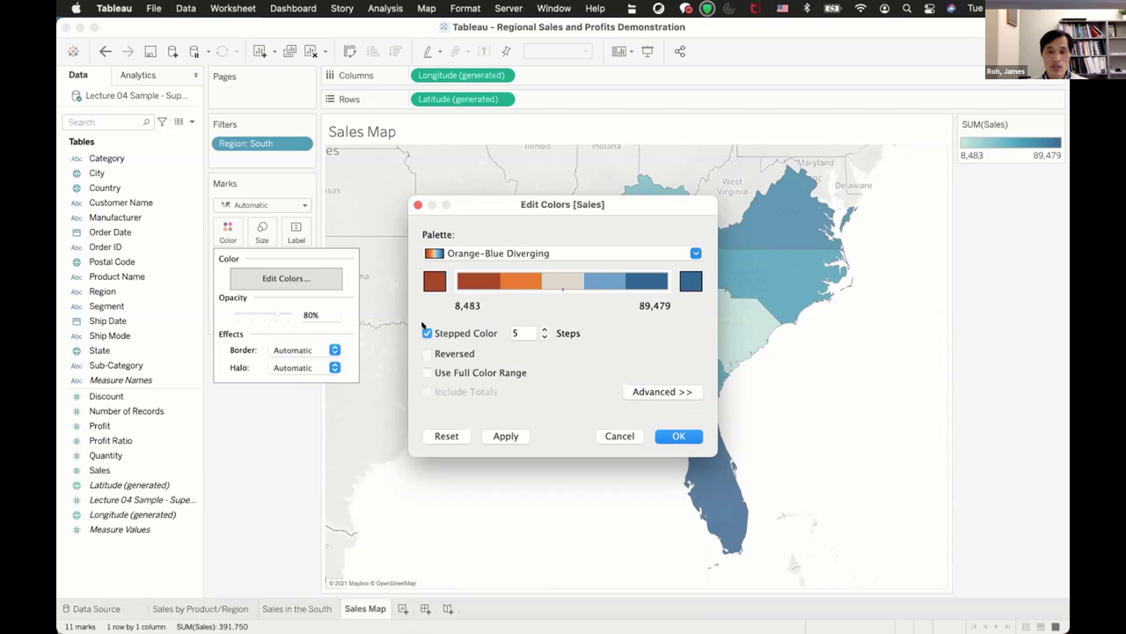
click(426, 331)
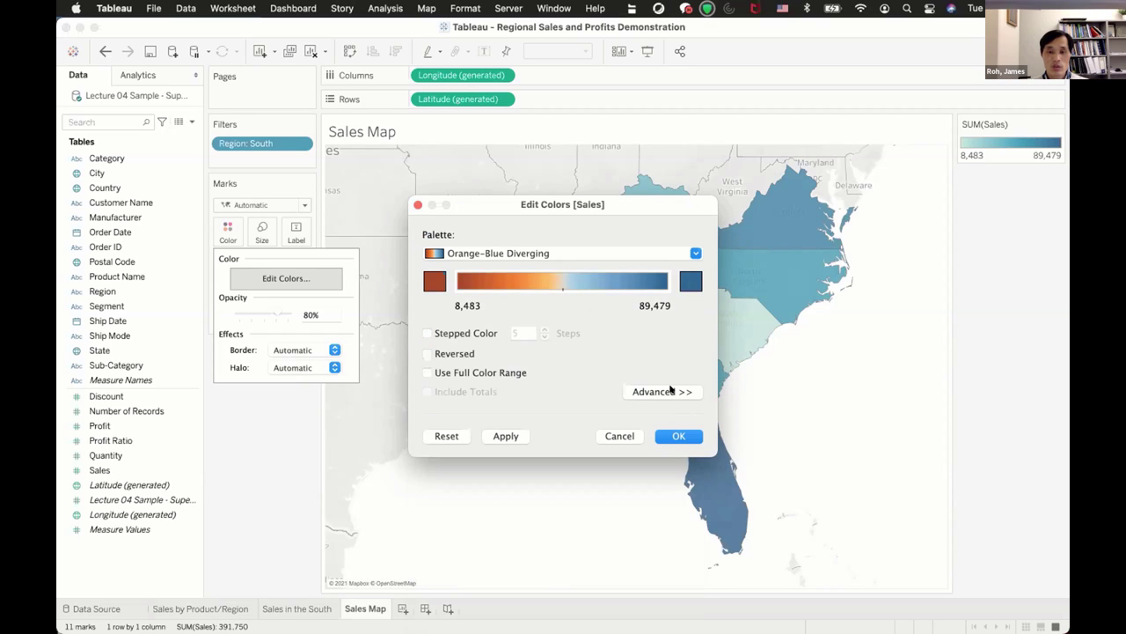
Set a custom Sales color range with start 0 and end 100,000 in the advanced options
click(670, 390)
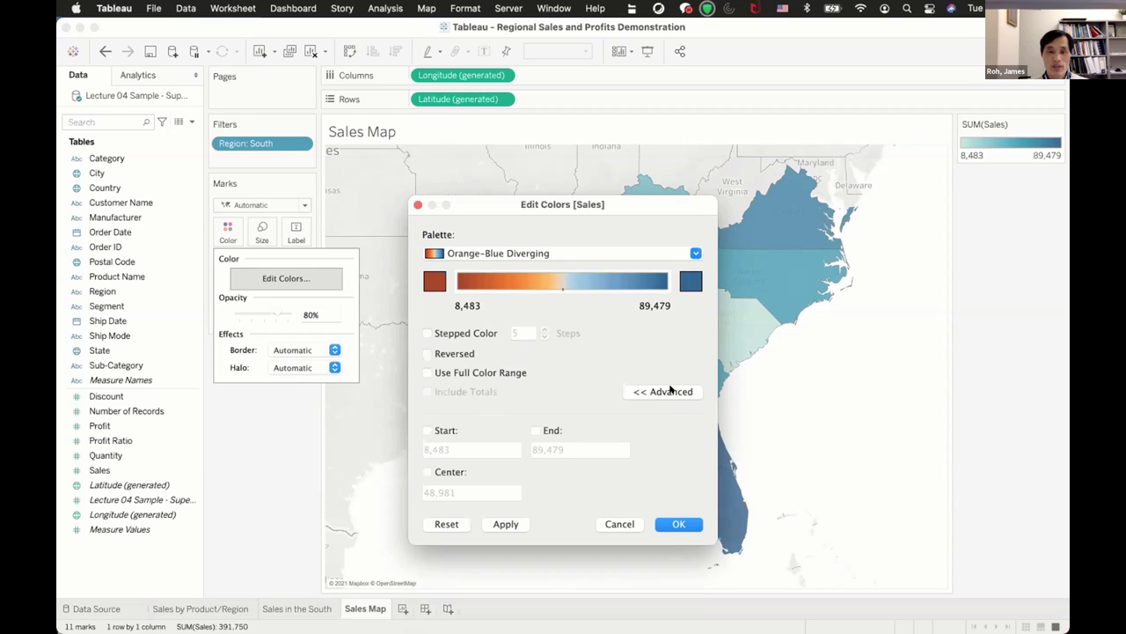
click(427, 430)
click(431, 447)
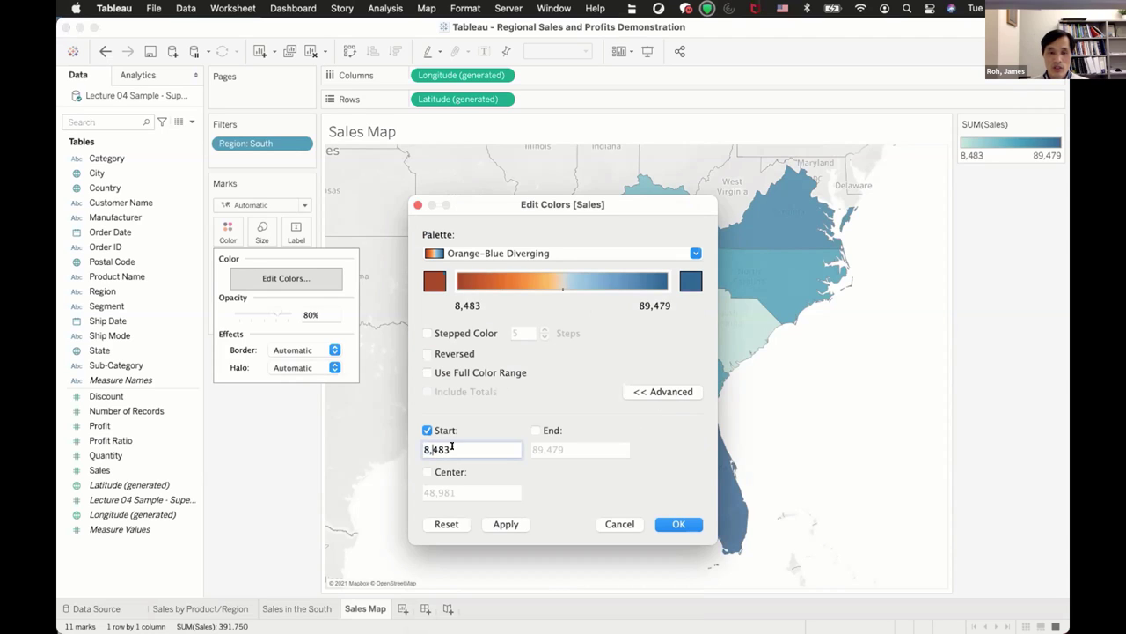
drag(454, 447, 366, 447)
text(0)
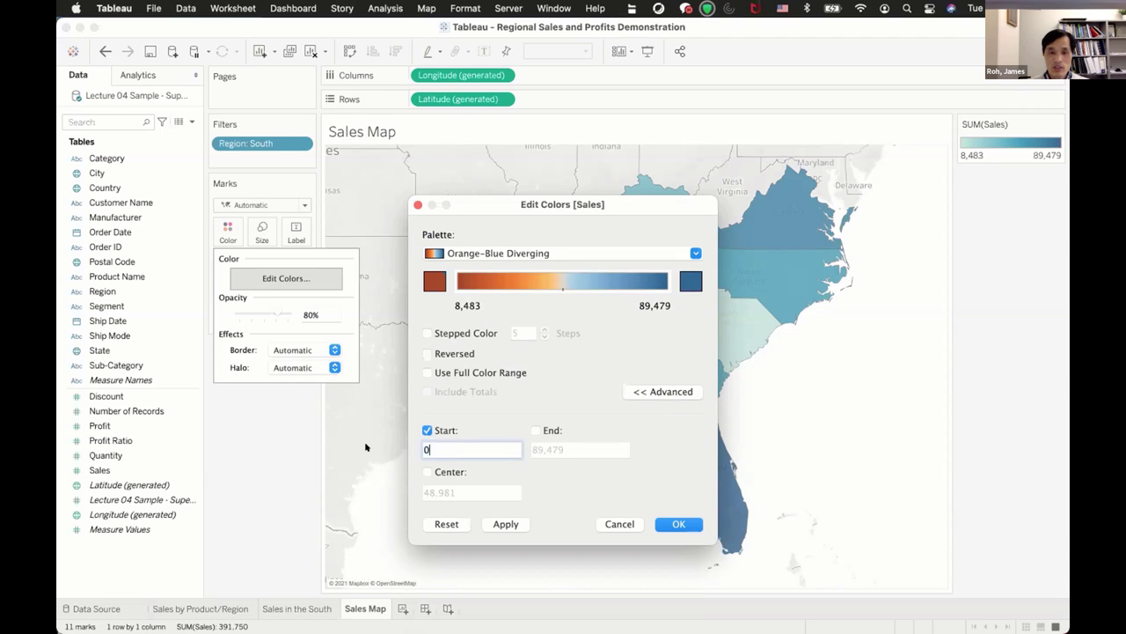
click(535, 429)
triple_click(567, 446)
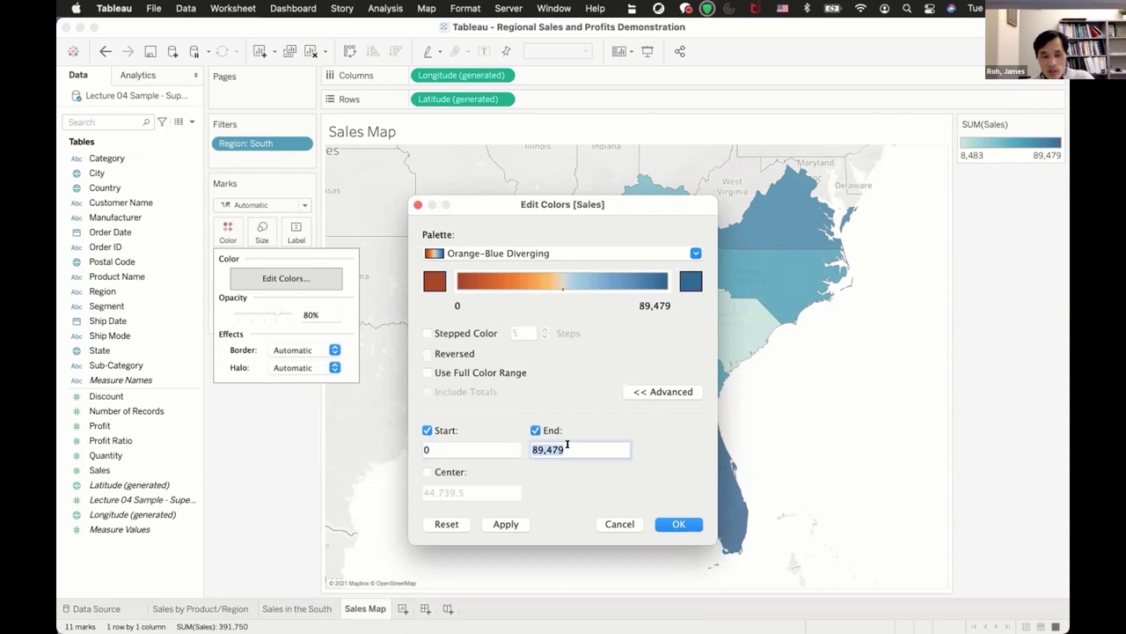
text(100000)
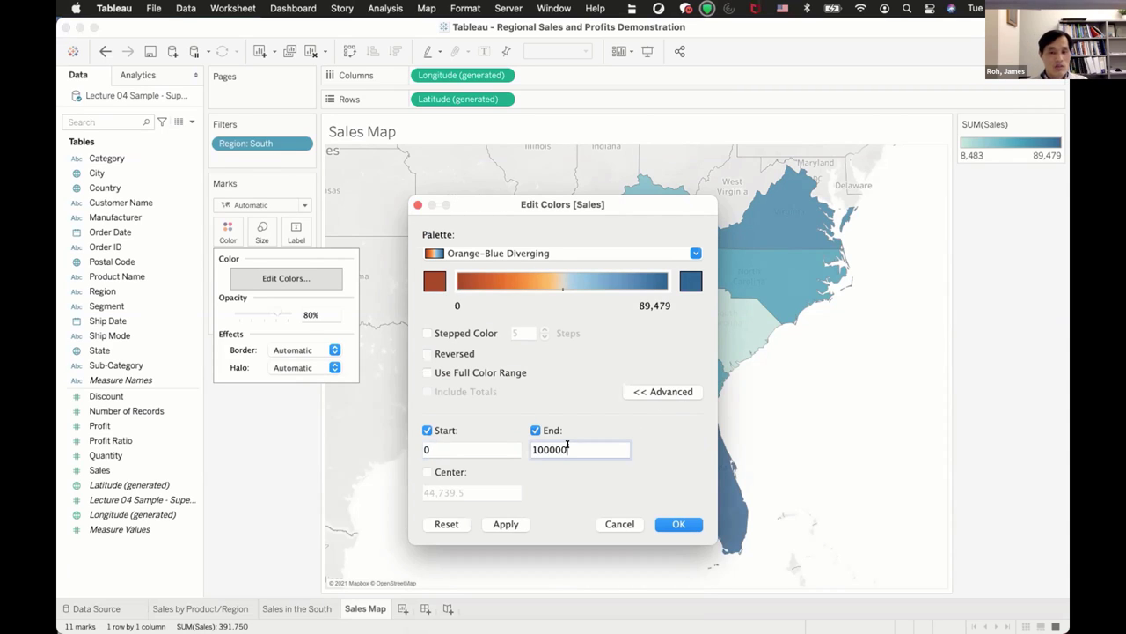
Set the center of the Sales color range to 50,000 and apply the color settings to the map
click(426, 471)
triple_click(435, 487)
text(5)
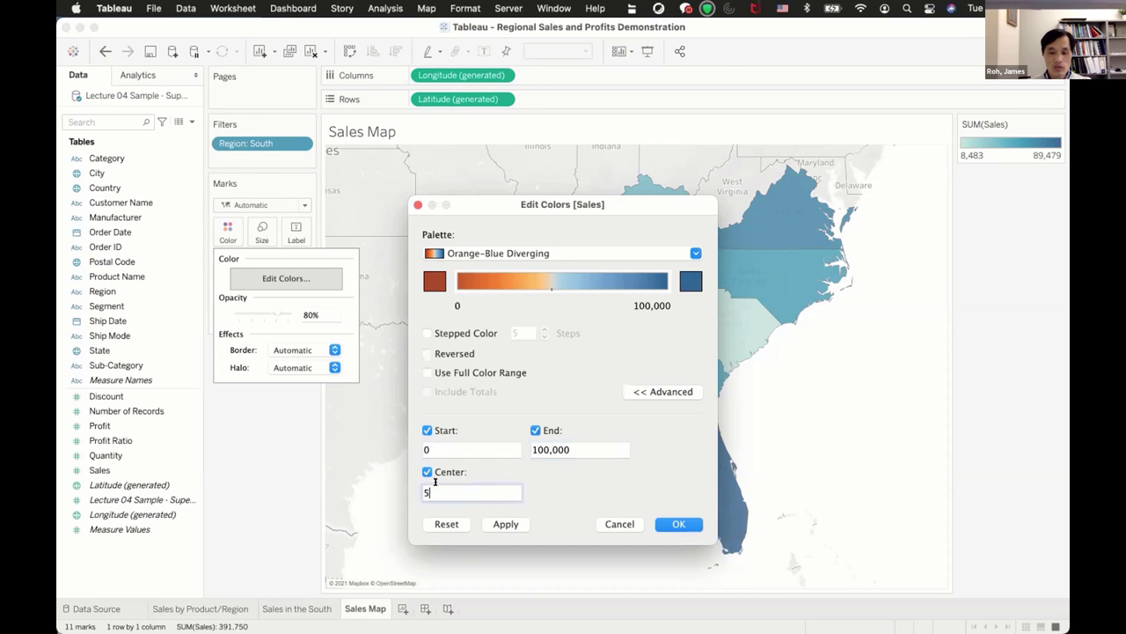
text(0000)
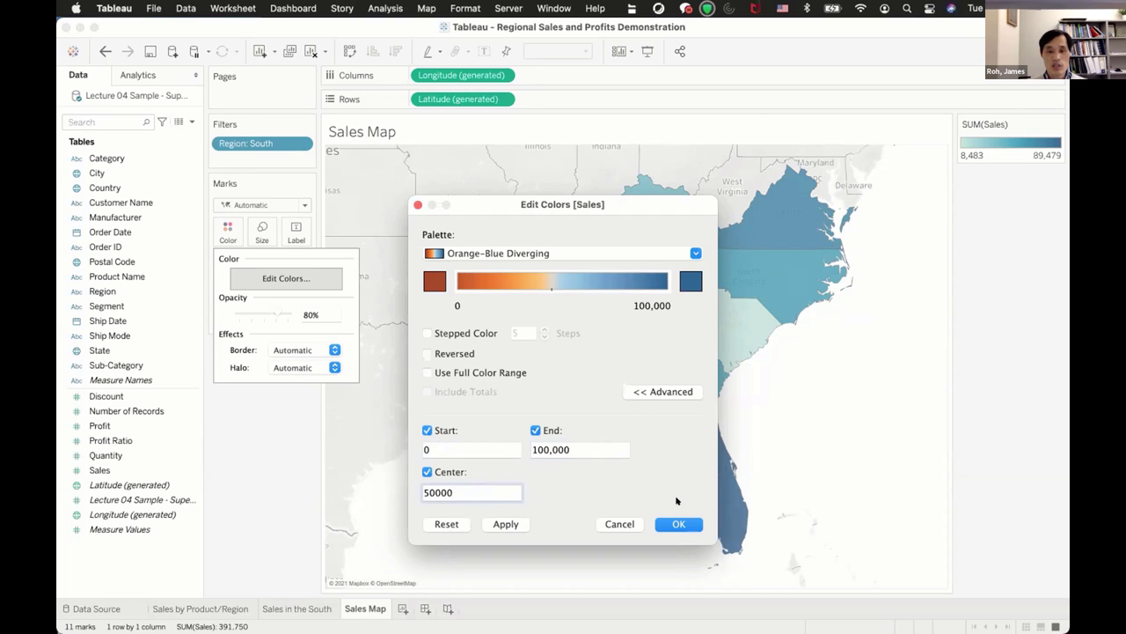
click(671, 522)
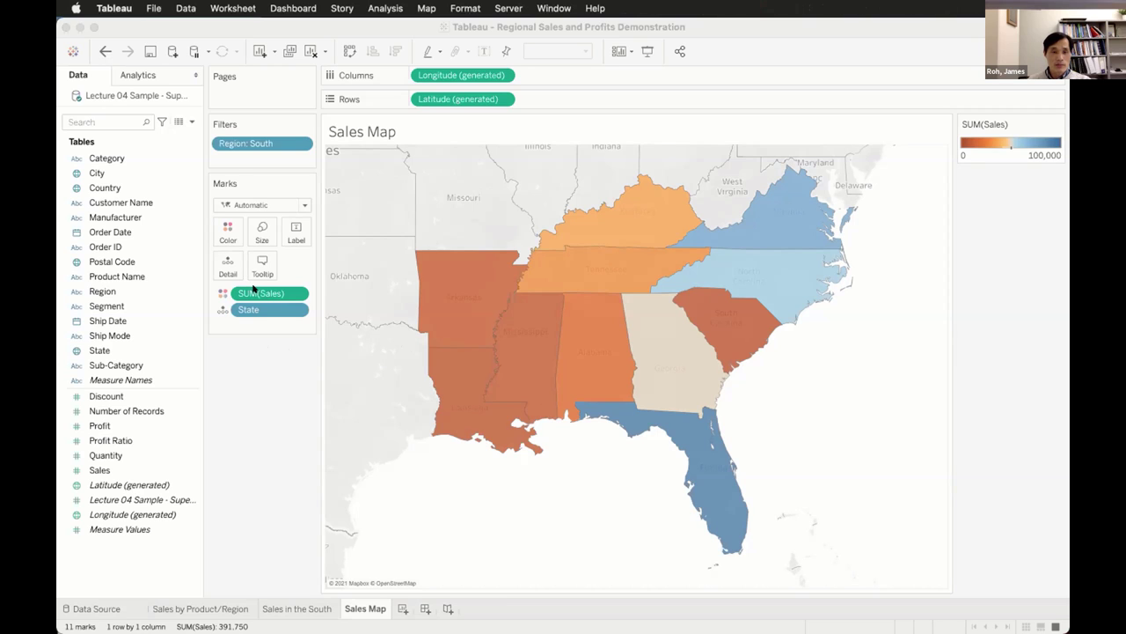
Remove Sales from the map's color encoding and color the states by Profit instead
drag(253, 289, 103, 425)
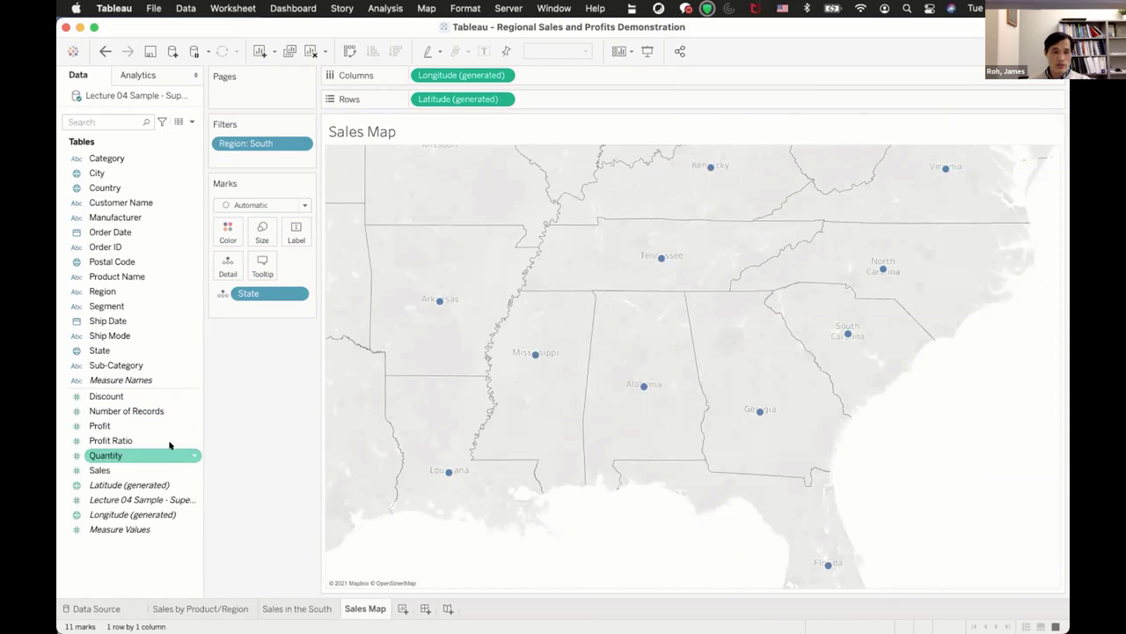
drag(130, 425, 222, 231)
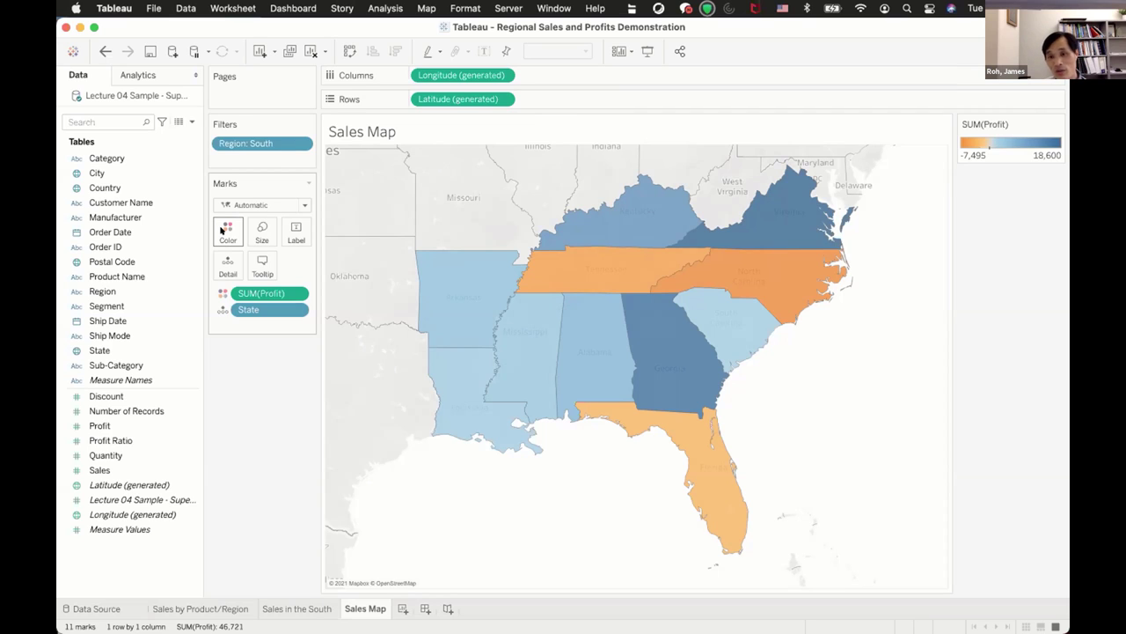
mouse_move(774, 200)
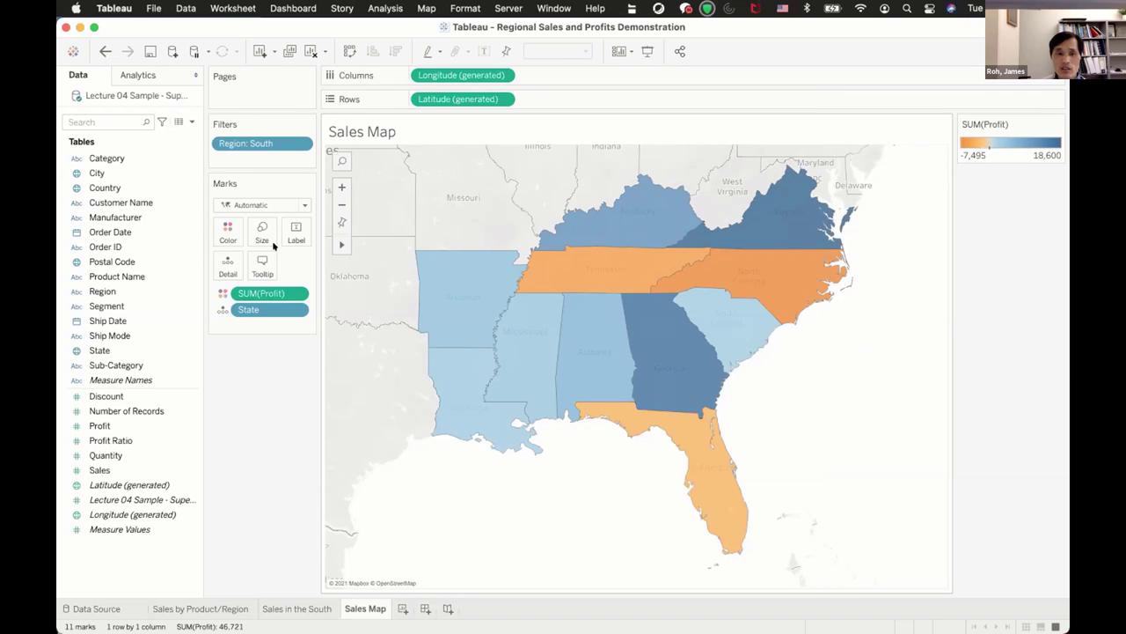
Choose the Red-Green Diverging palette for the Profit colors
click(227, 231)
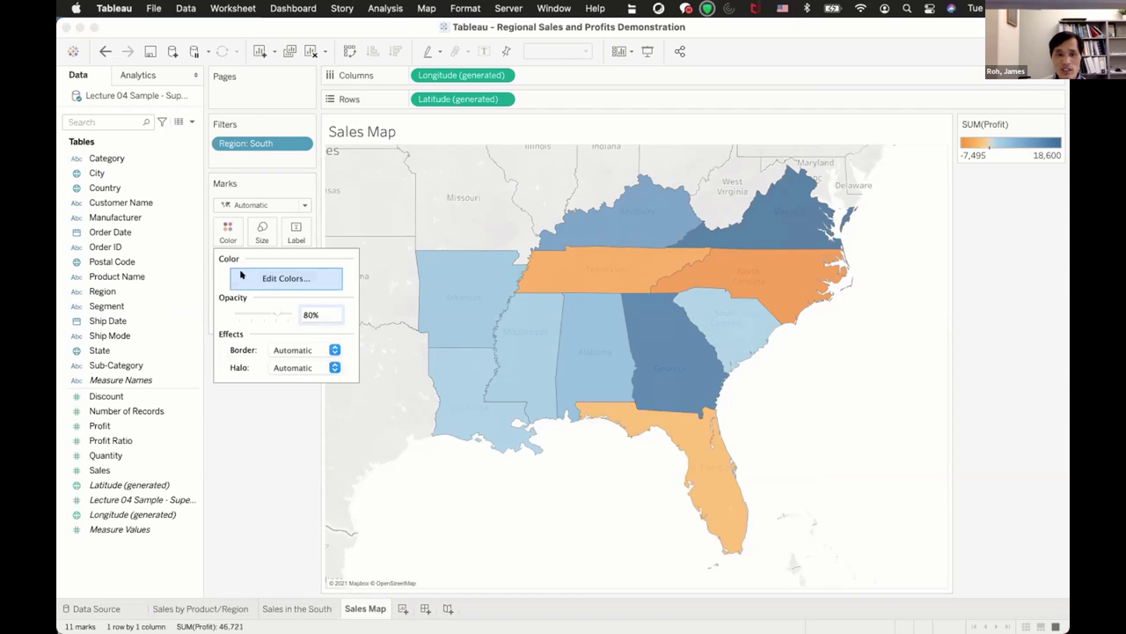
click(241, 276)
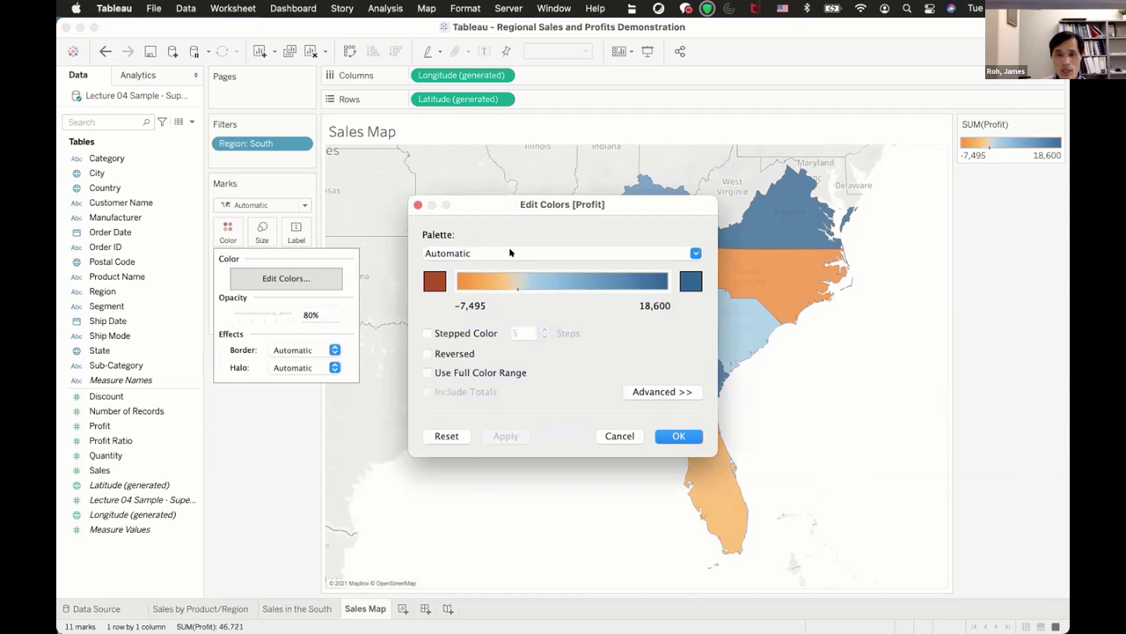
click(510, 252)
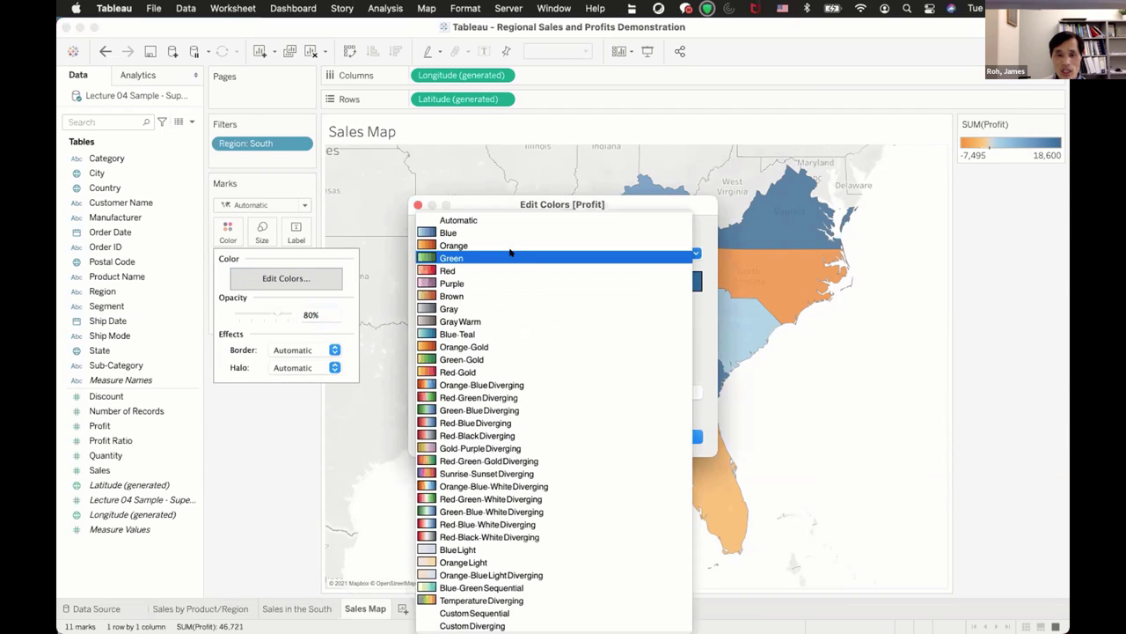
click(489, 399)
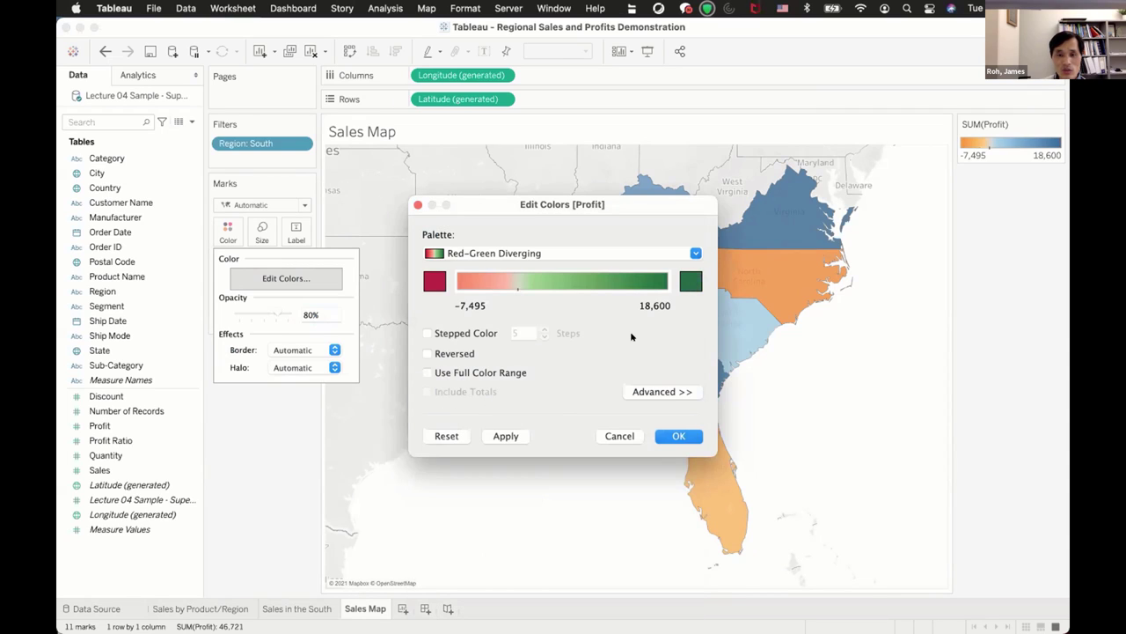
Turn on the fixed start, end and center for the Profit color range, keeping the default values, and apply the color settings
click(657, 390)
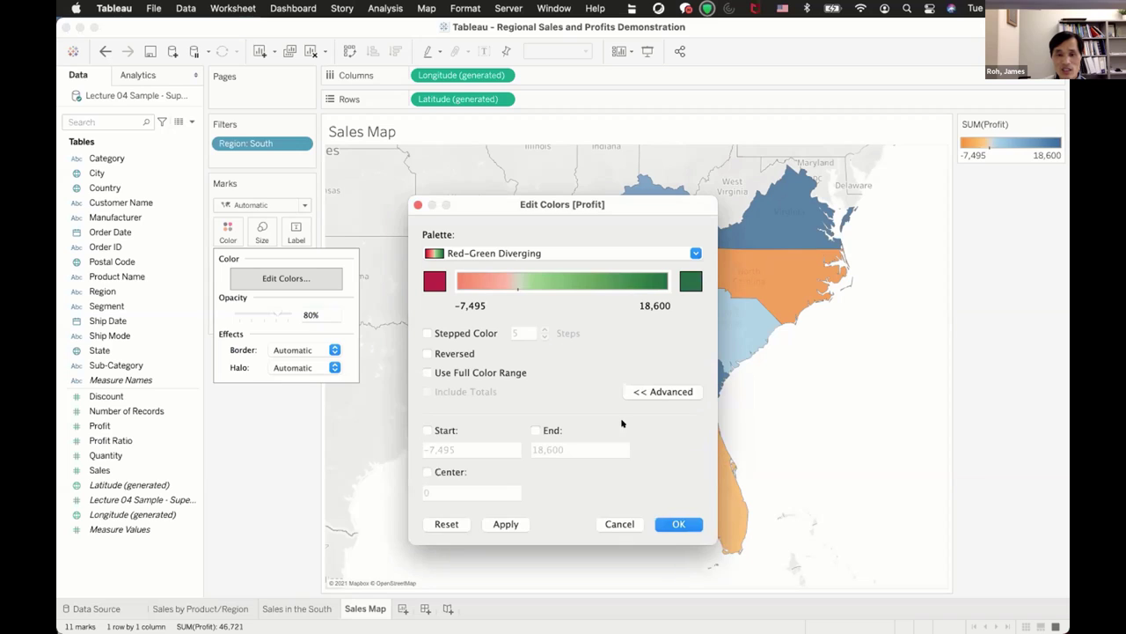
click(427, 430)
click(475, 446)
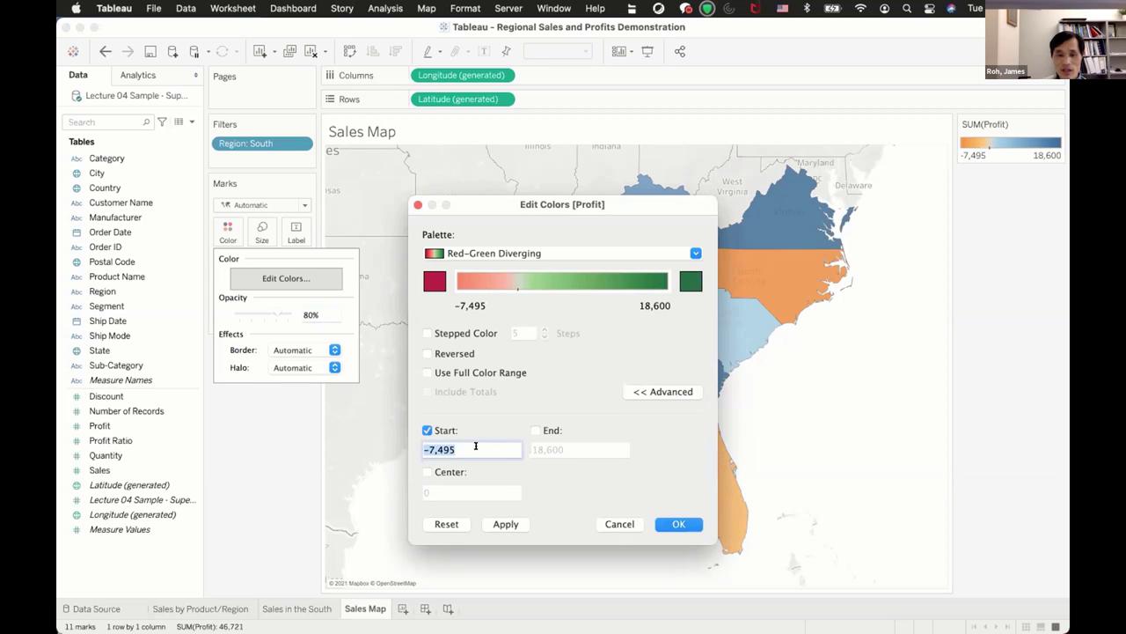
click(535, 430)
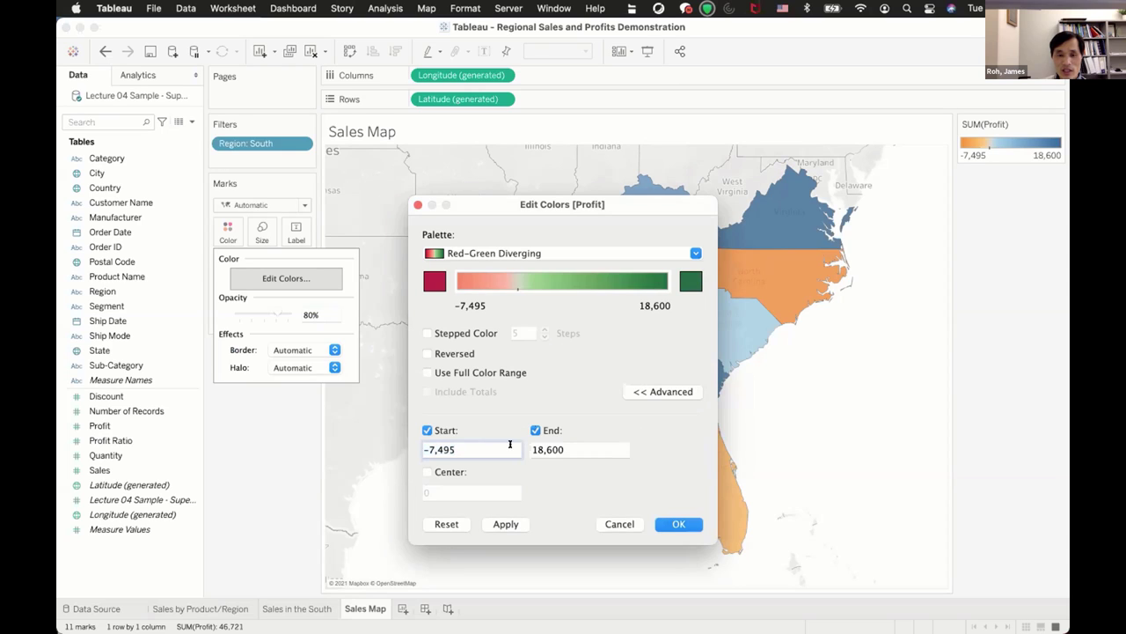
click(427, 472)
click(669, 522)
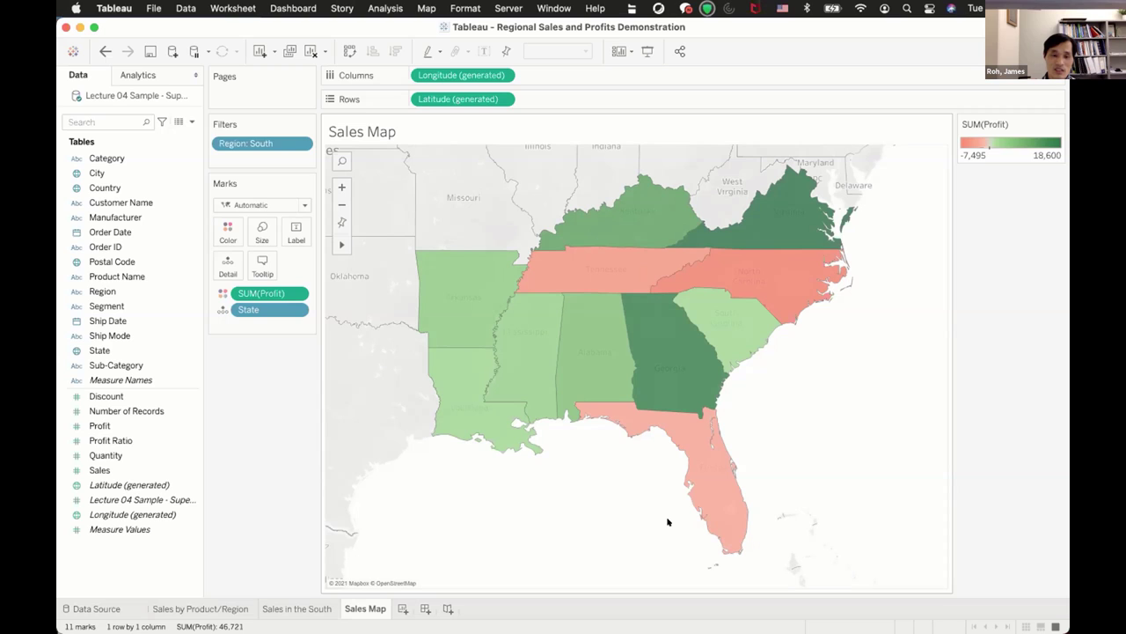
Rename the Sales Map worksheet as Profit Map
right_click(354, 605)
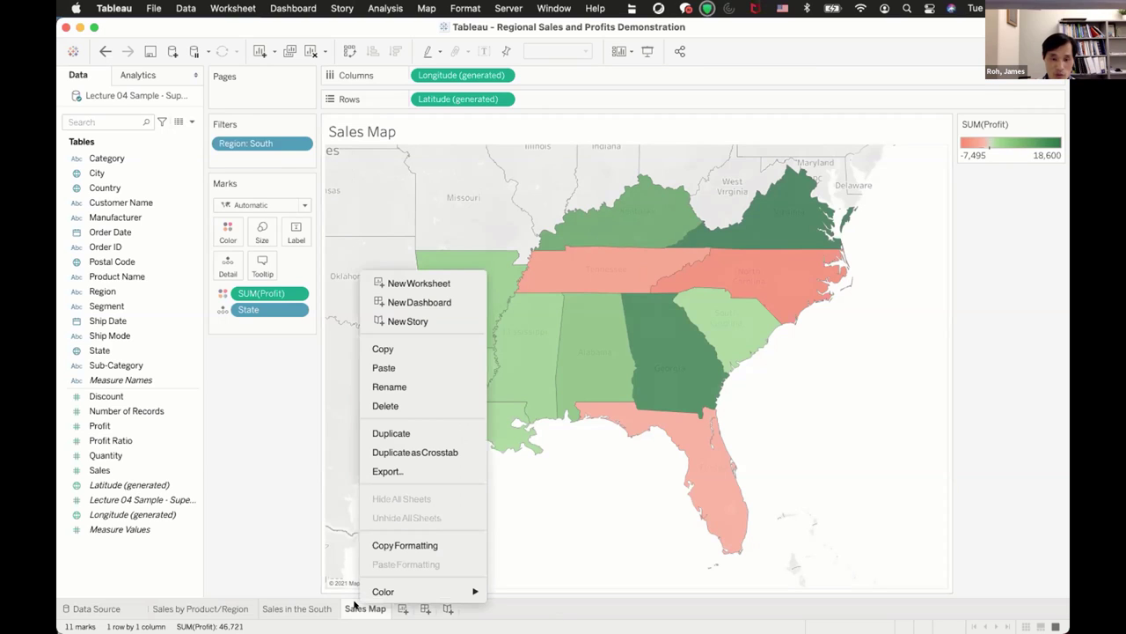
click(428, 384)
key(Left)
text(Profit)
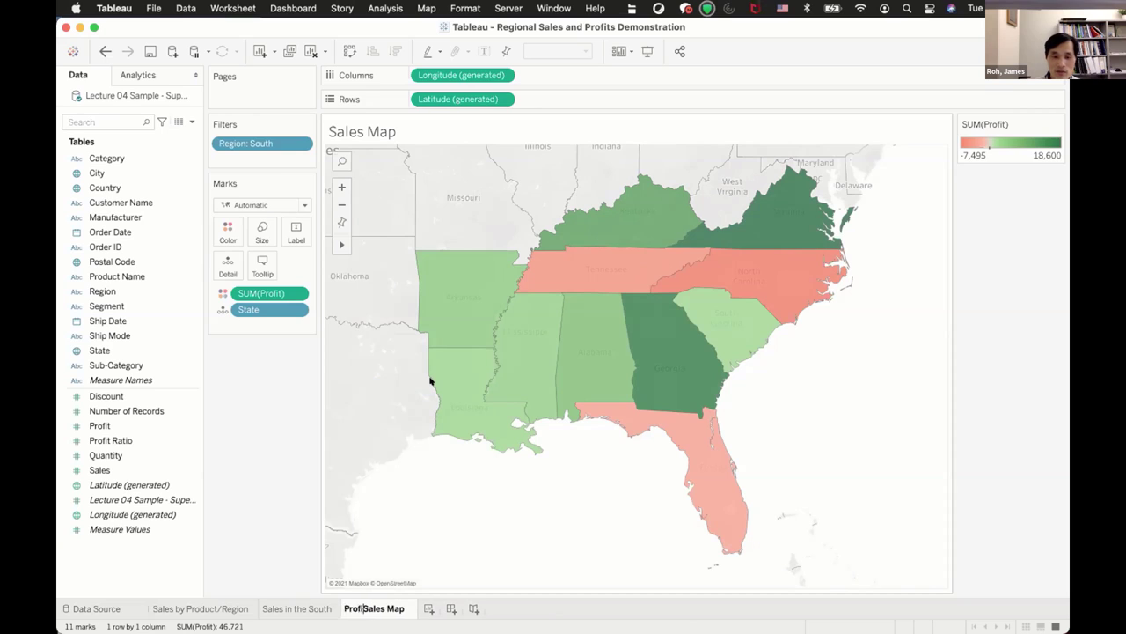
key(Delete)
key(Delete)
key(Delete)
key(Delete)
key(Delete)
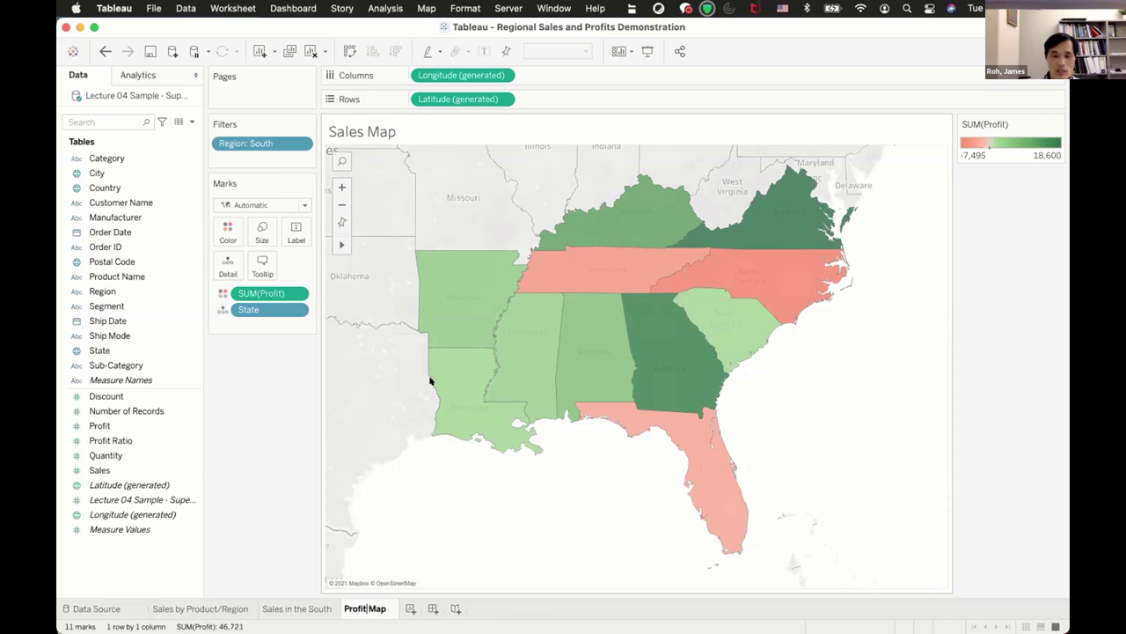
key(Return)
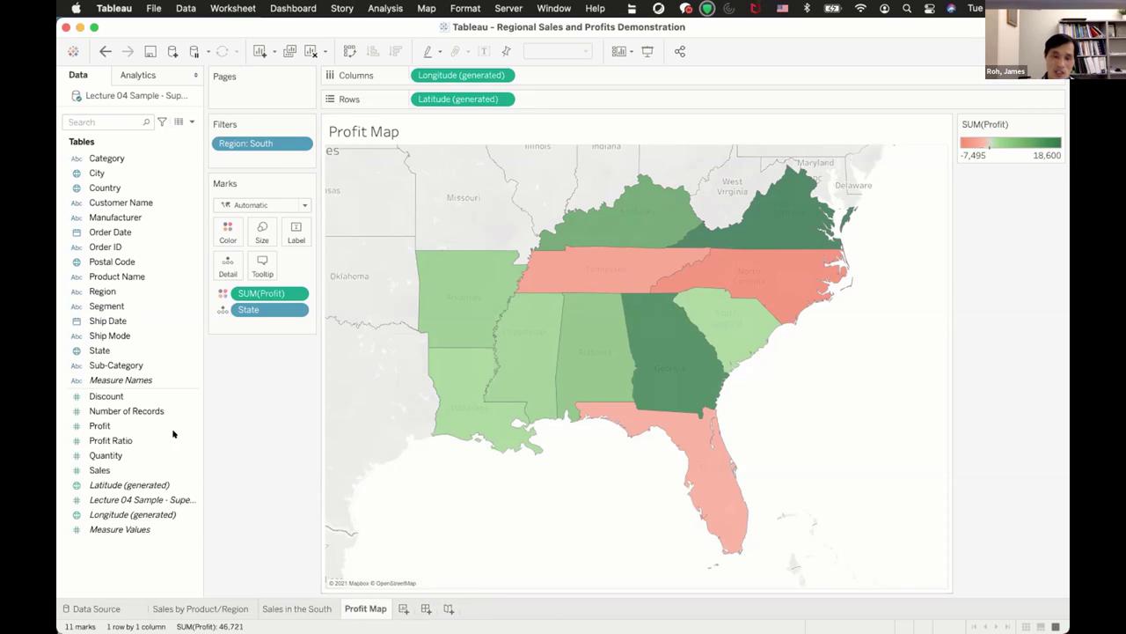
Create a new worksheet mapping the states, filtered to the South region and colored by Sales
click(403, 609)
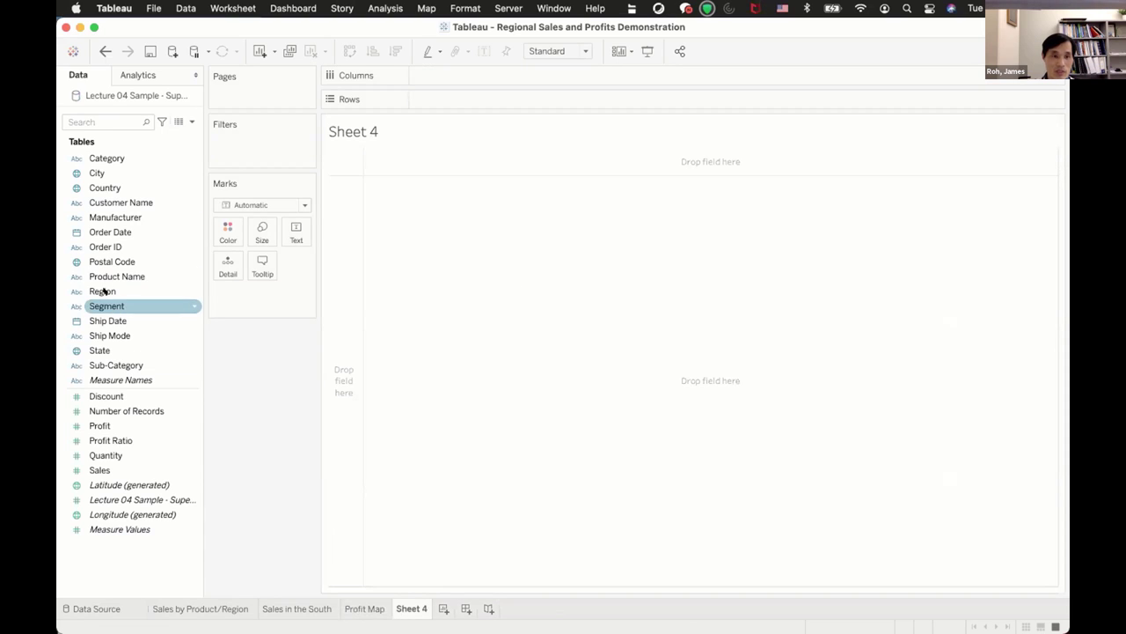
double_click(104, 349)
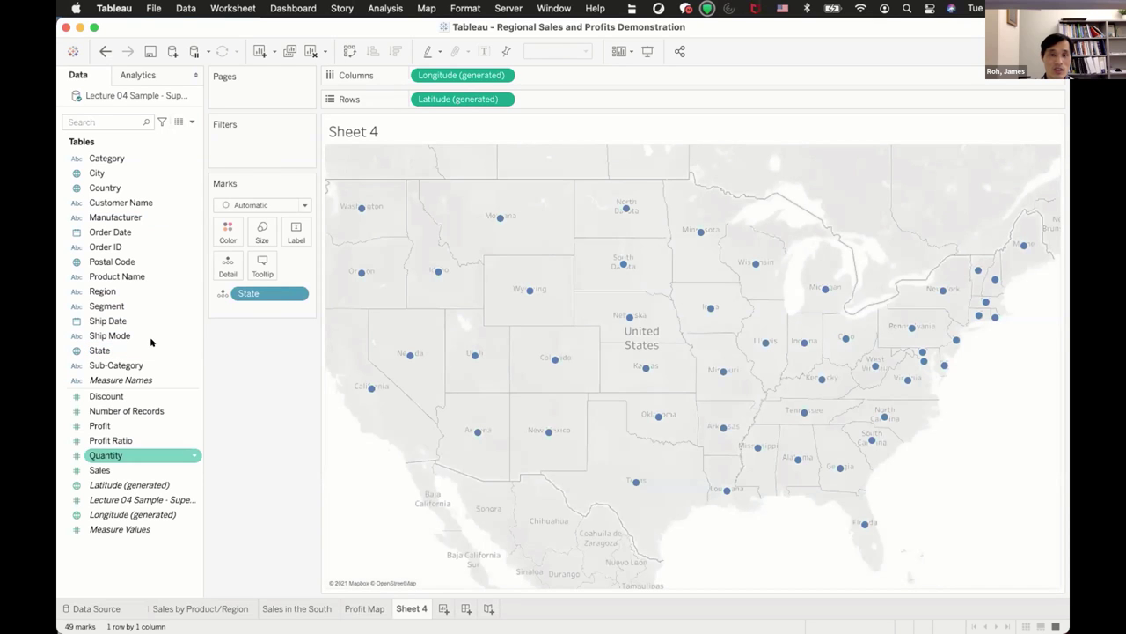
drag(110, 292, 233, 141)
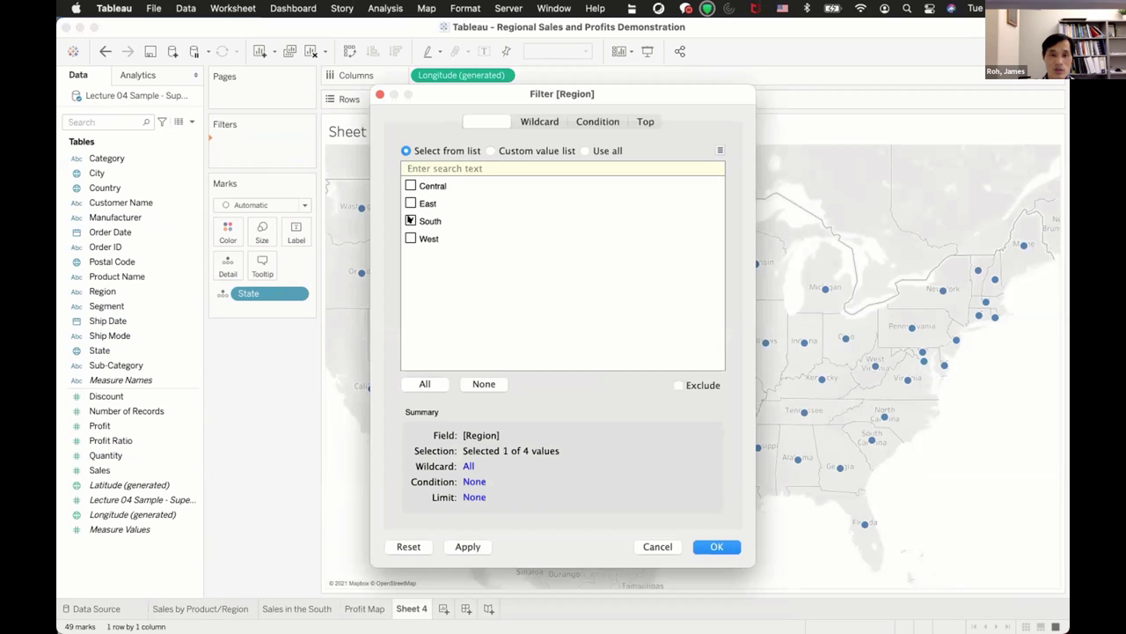
click(704, 545)
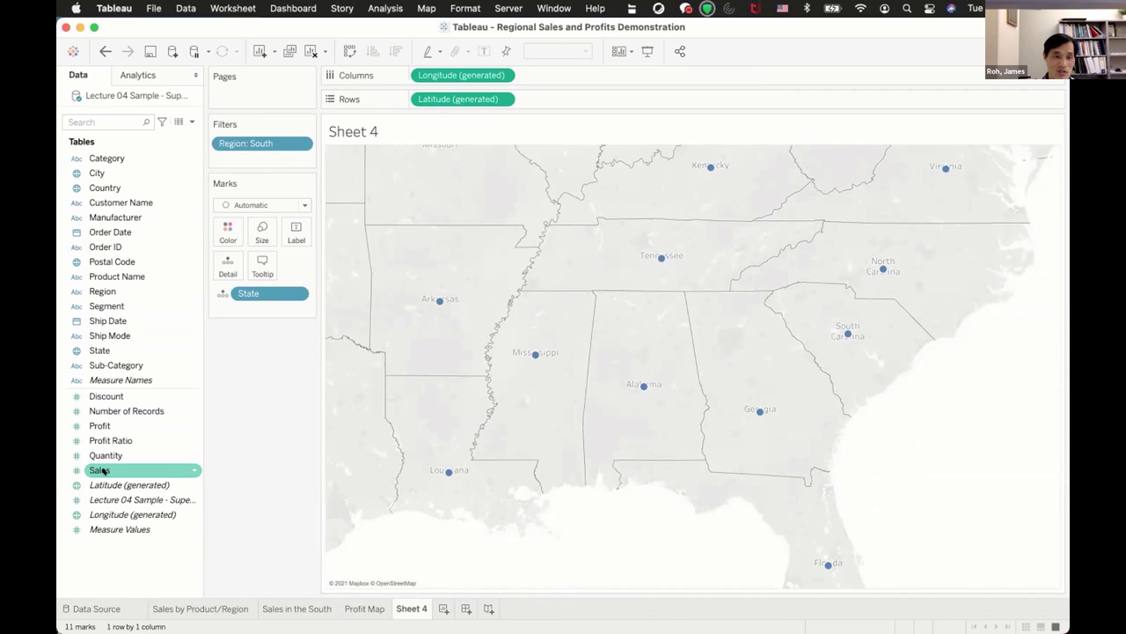
drag(95, 469, 228, 231)
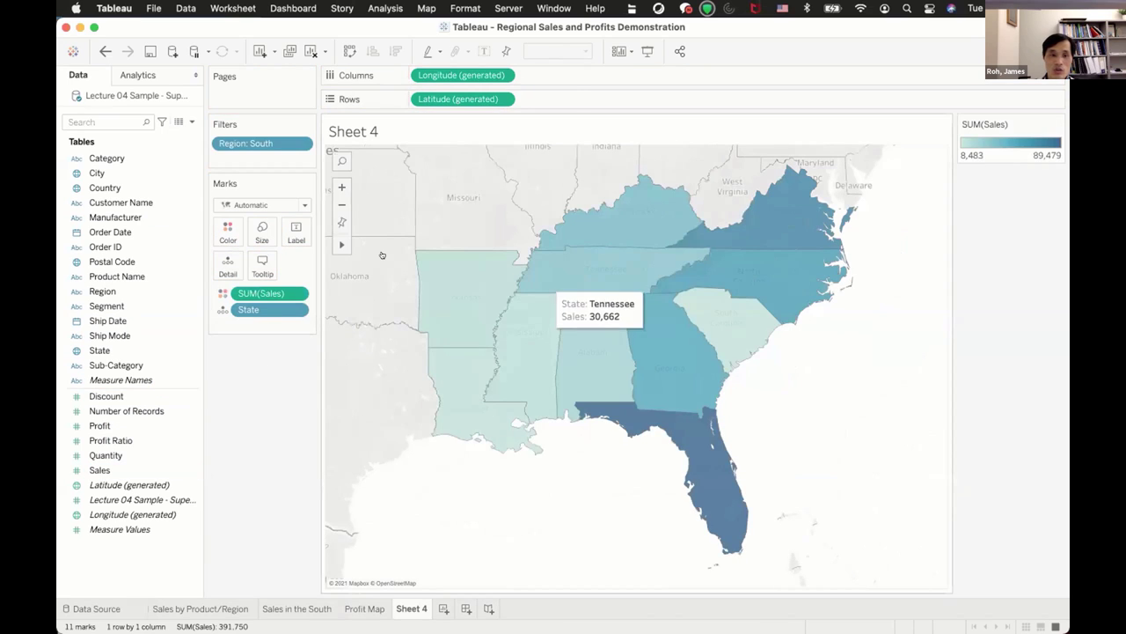
click(228, 230)
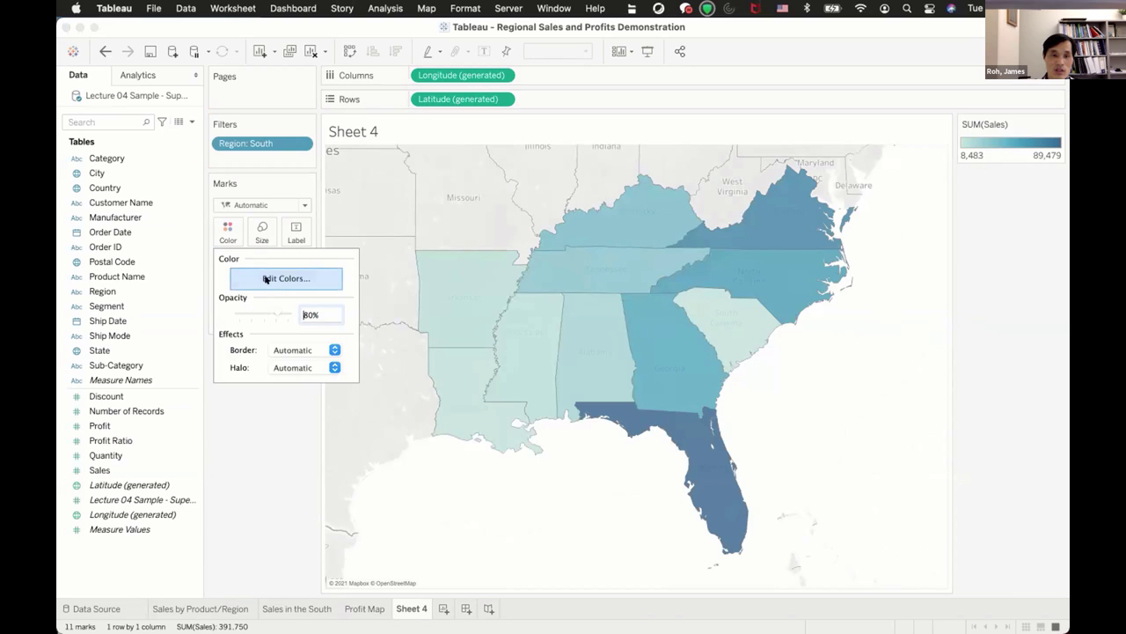
click(265, 278)
click(547, 253)
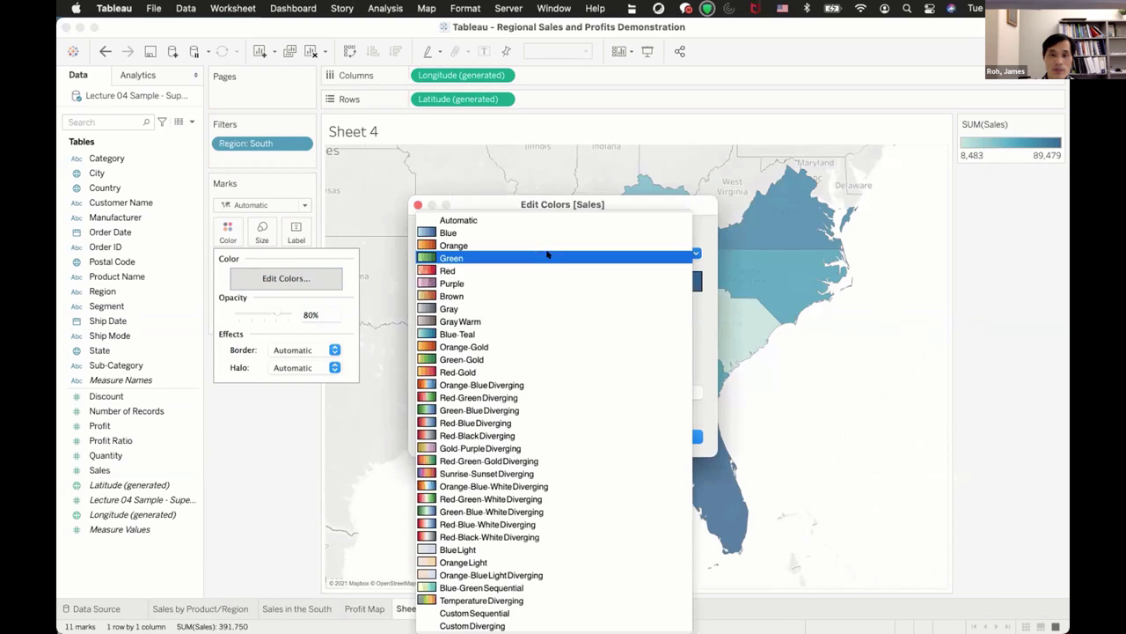
click(514, 384)
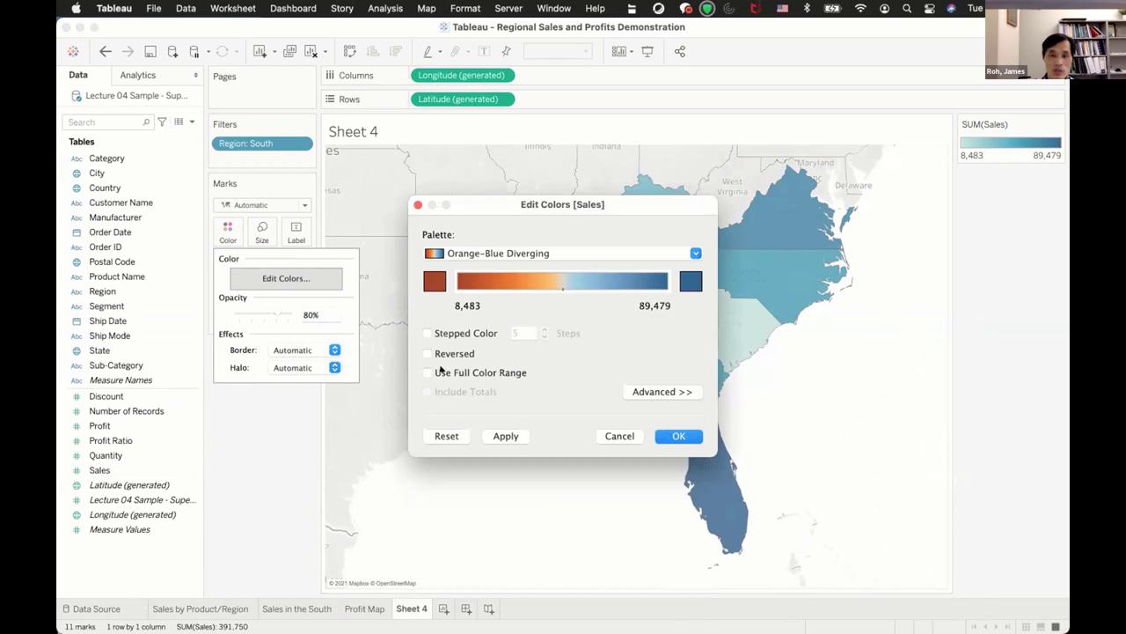
click(662, 391)
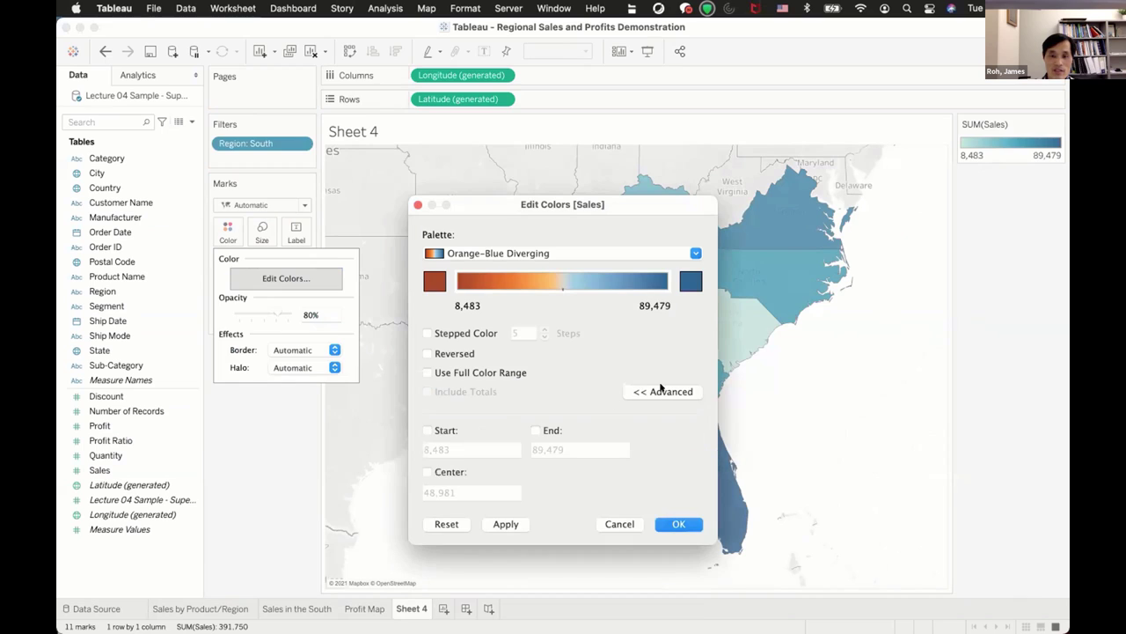
click(446, 427)
click(454, 447)
double_click(454, 447)
text(0)
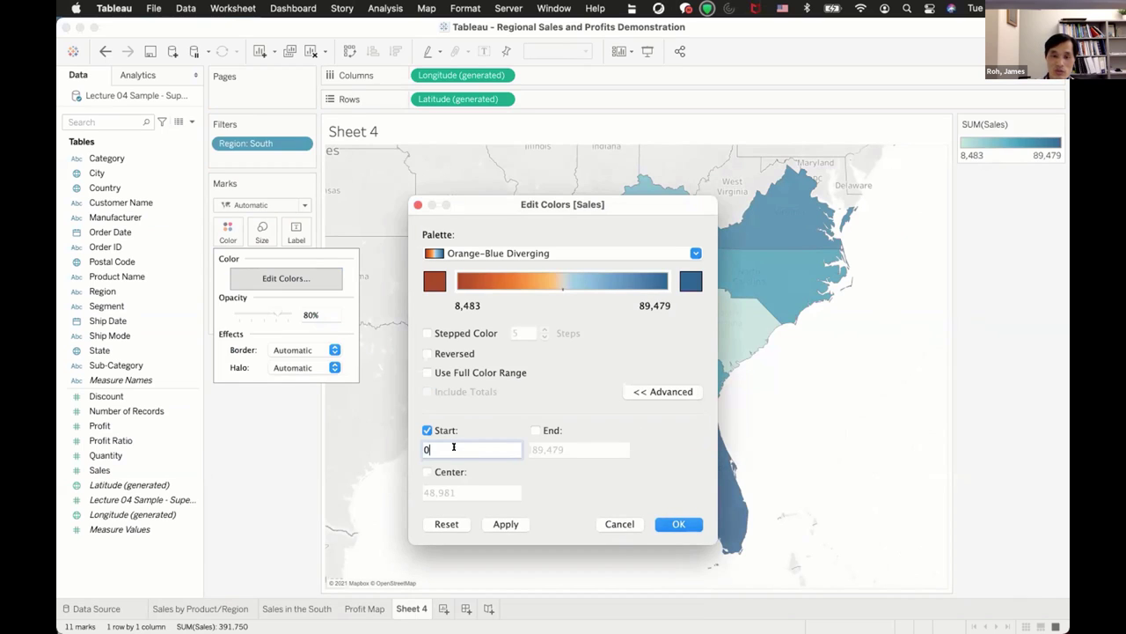
click(535, 429)
click(551, 449)
double_click(553, 448)
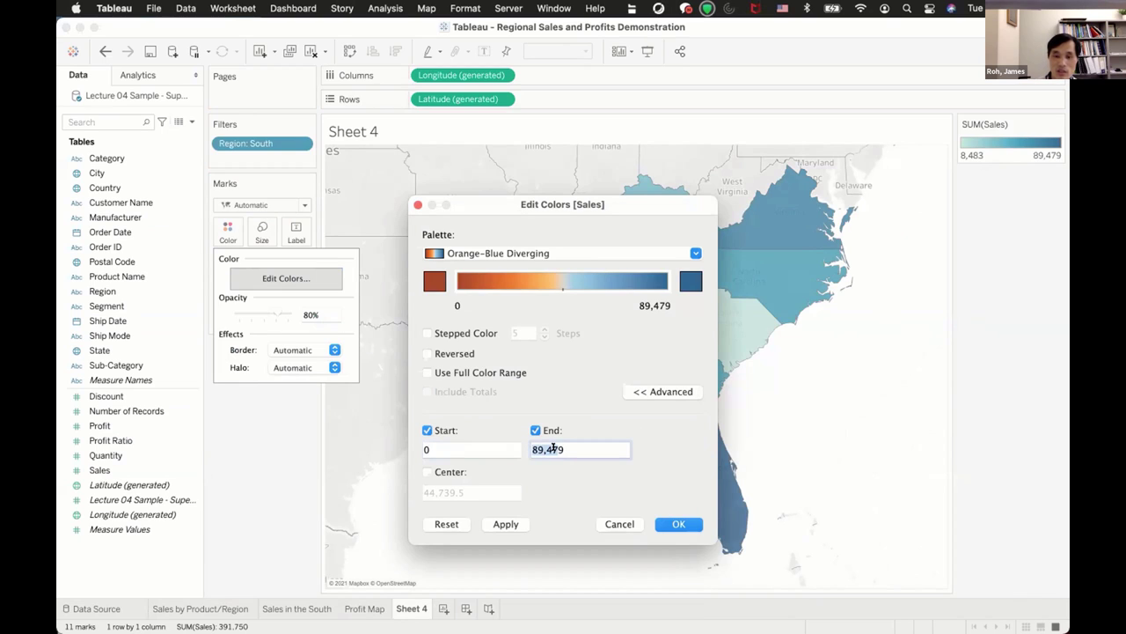
text(9)
text(10000)
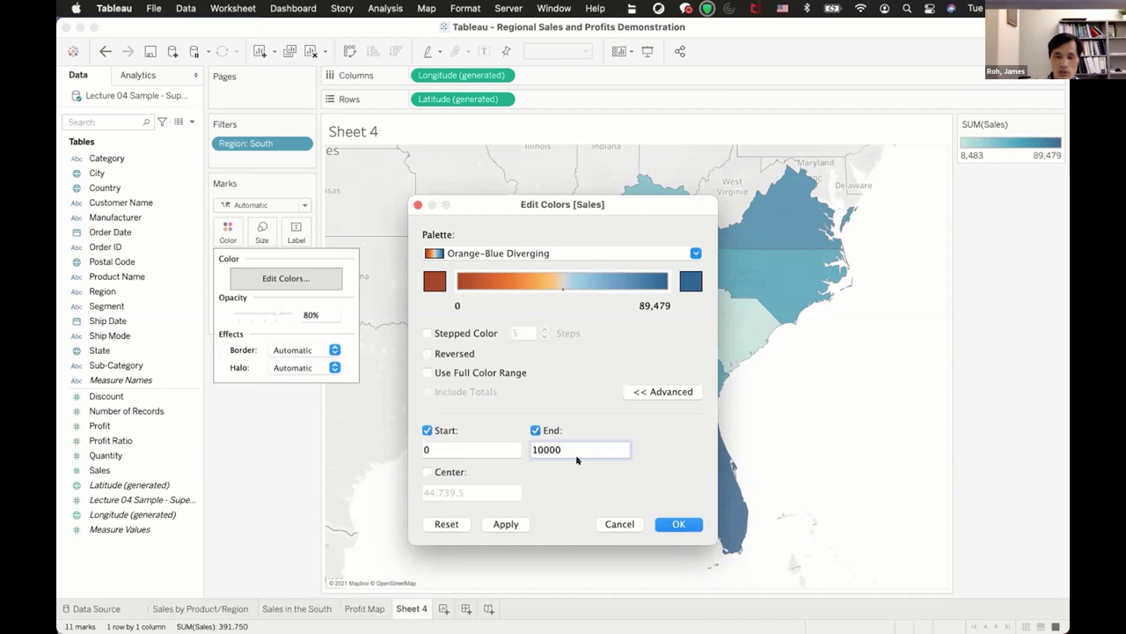
key(Escape)
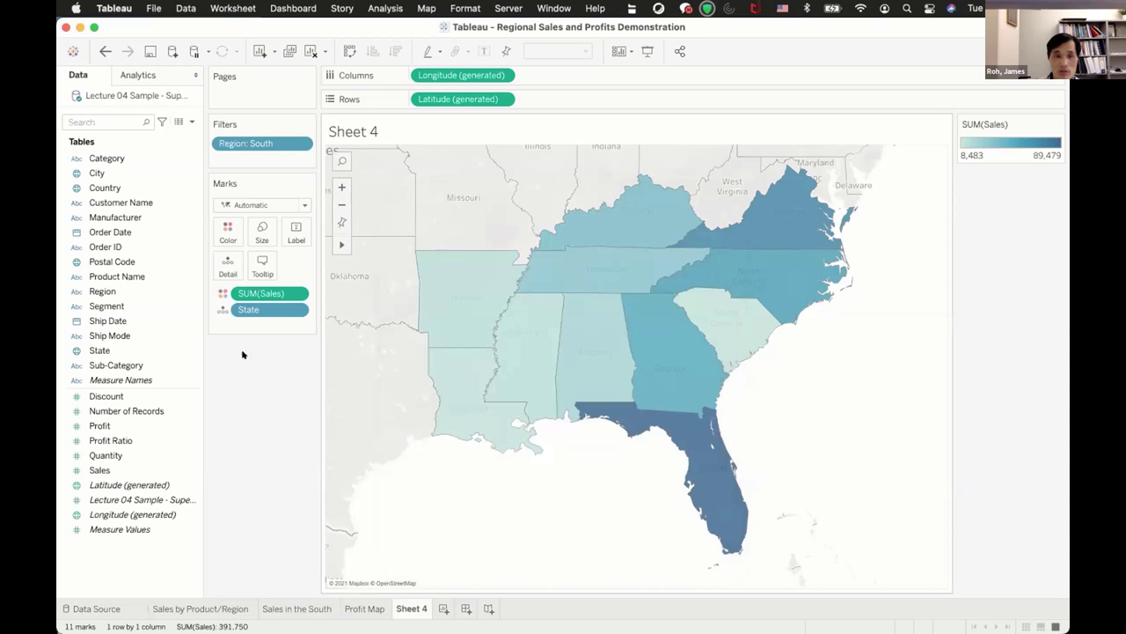
Choose the Orange-Blue Diverging palette for the Sales colors on the new map
click(228, 230)
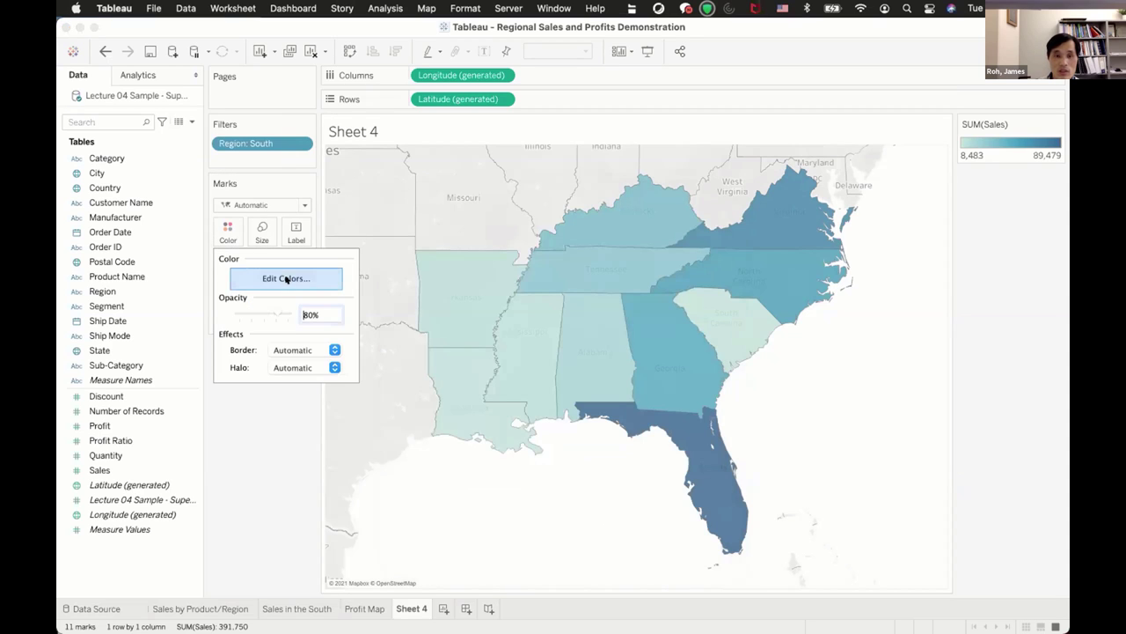
click(286, 279)
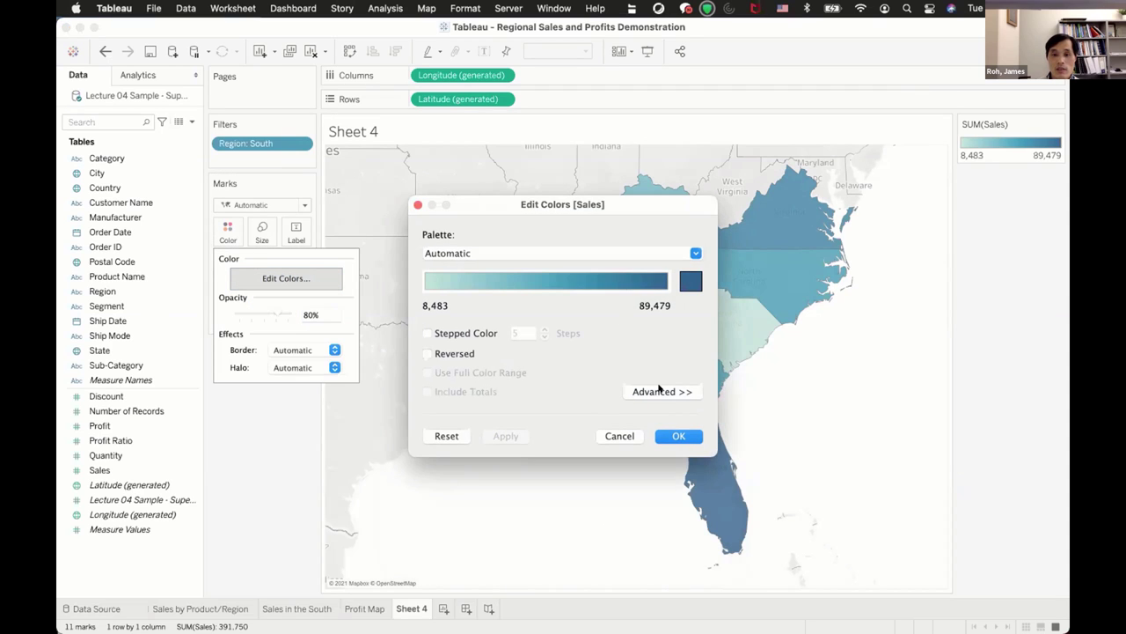
click(520, 253)
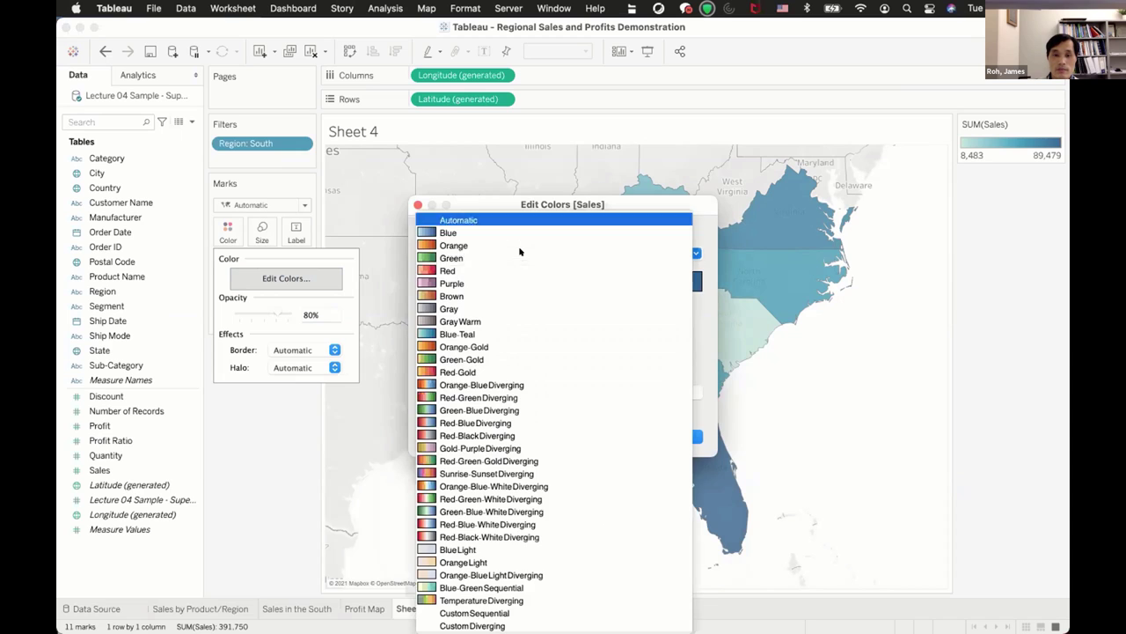
click(537, 384)
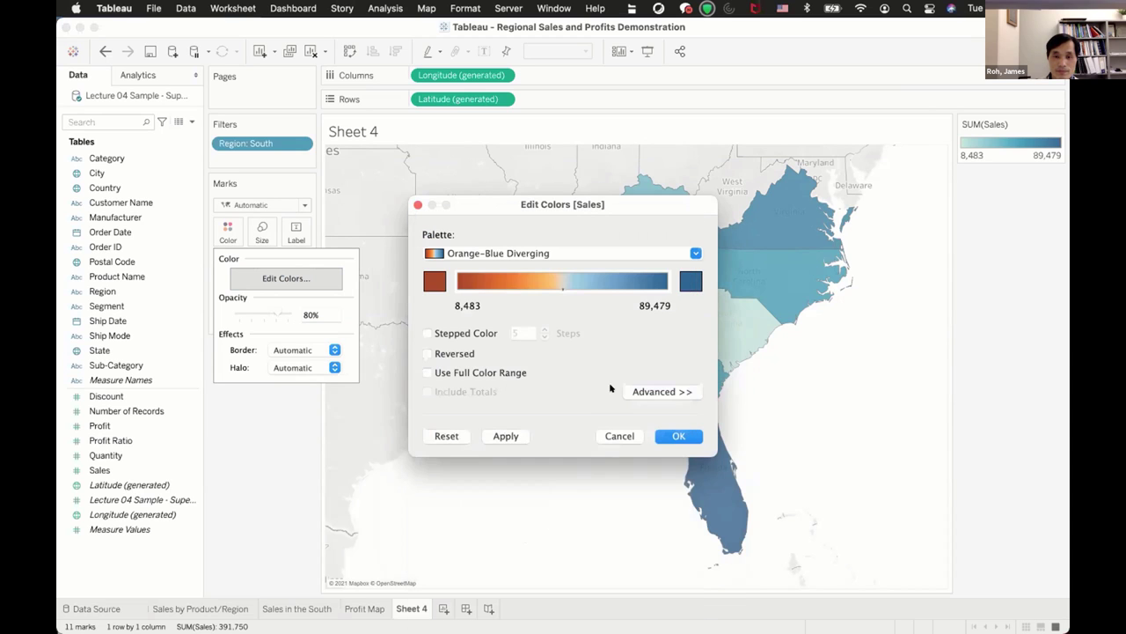
Set a custom Sales color range with end 100,000 and start 0 in the advanced options
click(656, 392)
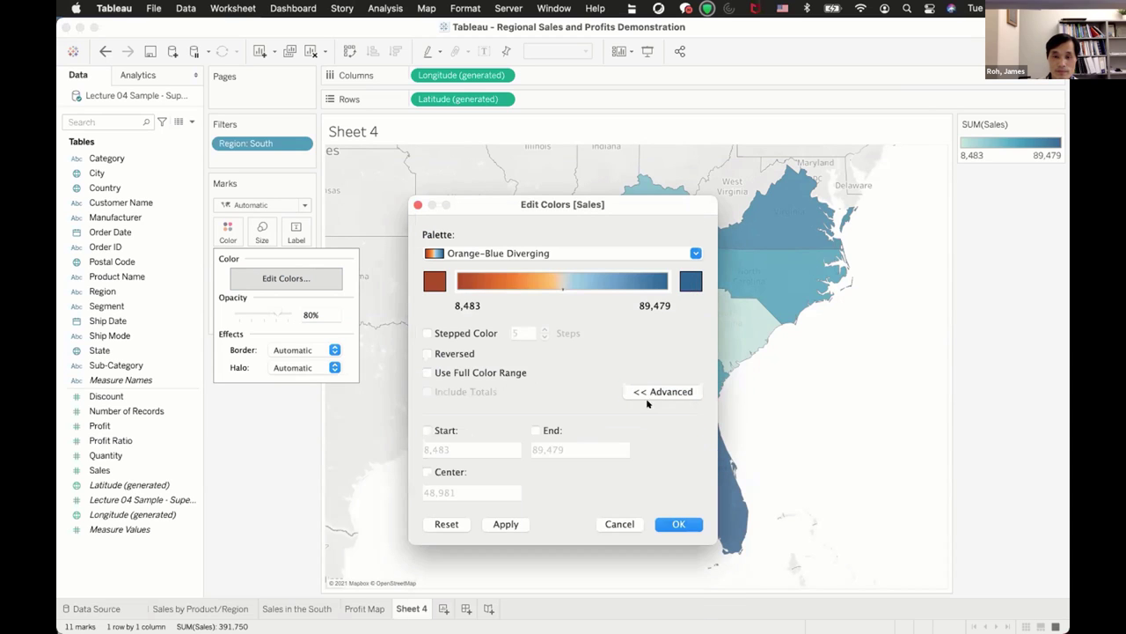
click(427, 430)
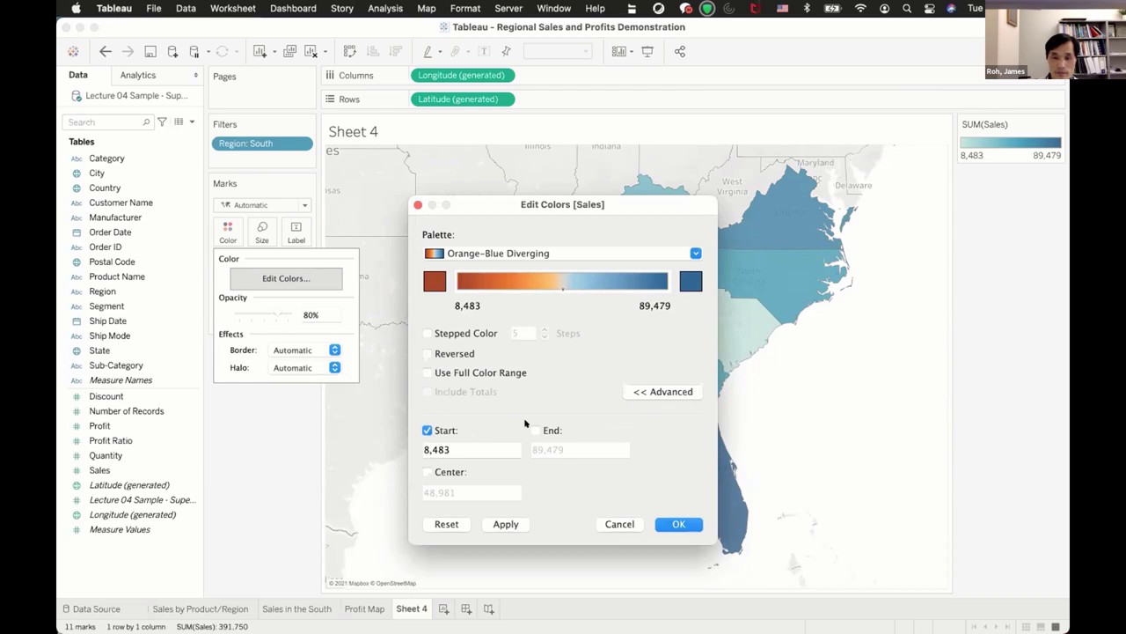
click(535, 430)
click(543, 446)
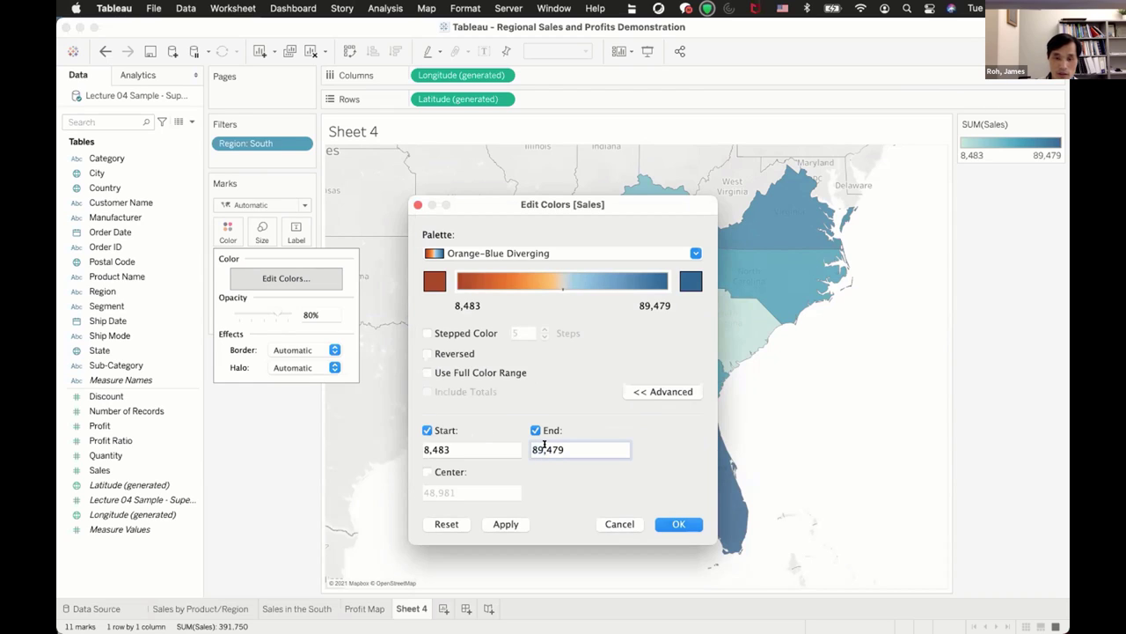
key(shift+Home)
text(10000)
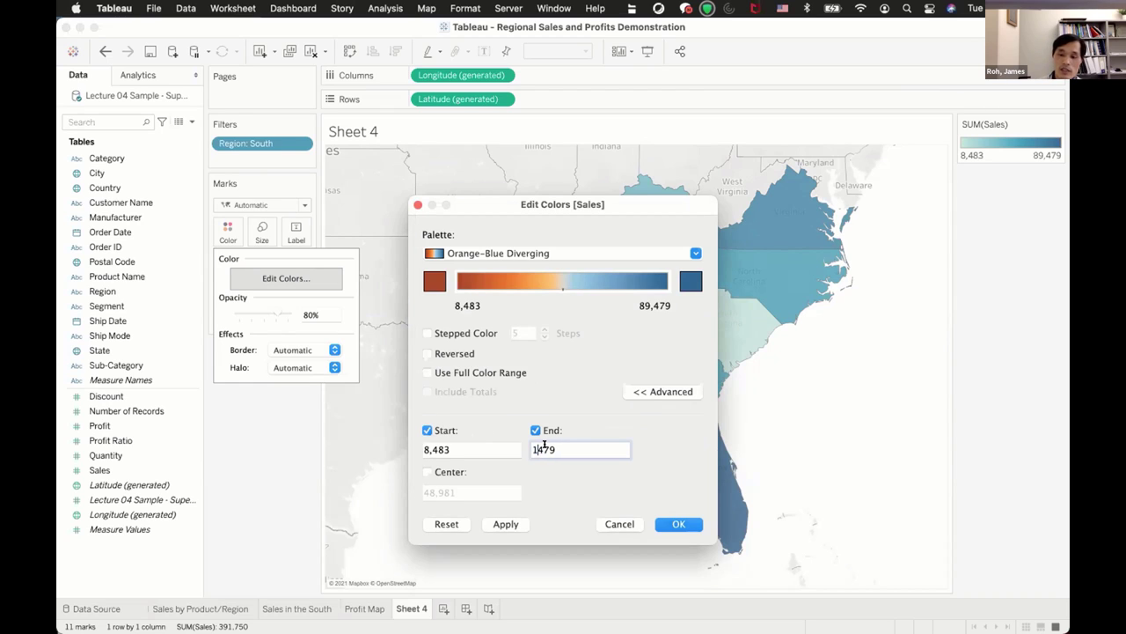
text(0)
key(Delete)
key(Delete)
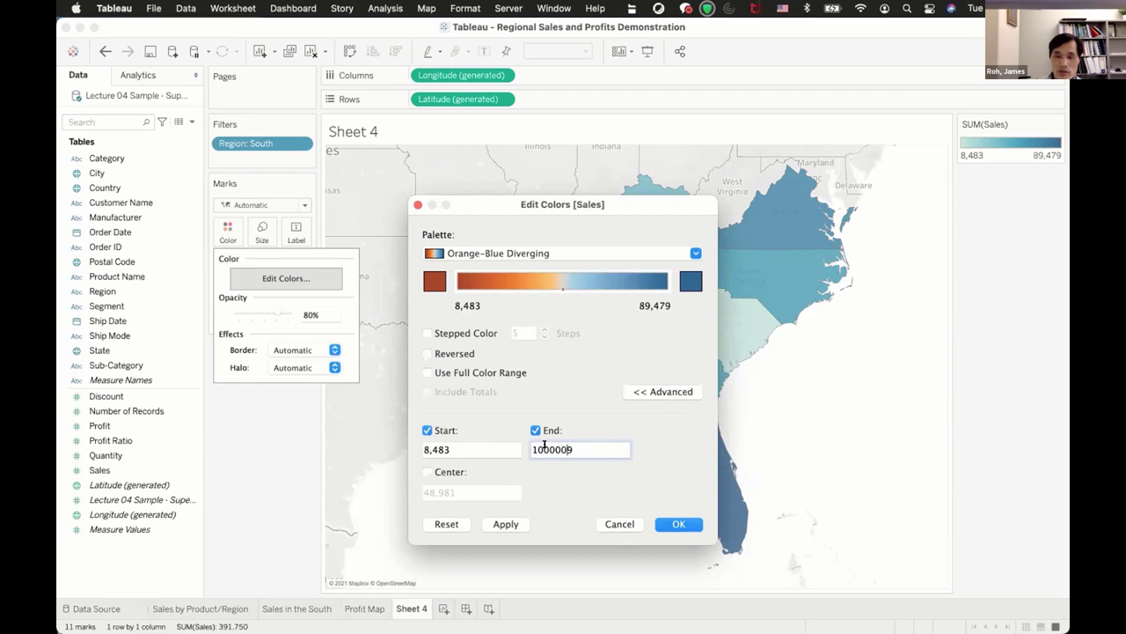
key(Tab)
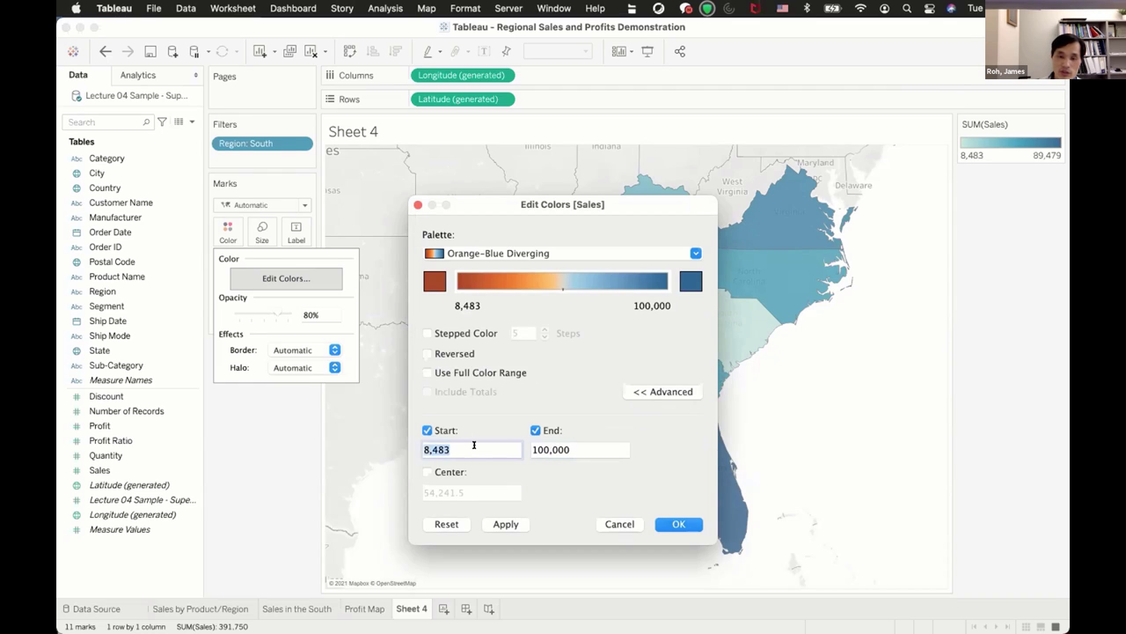
text(0)
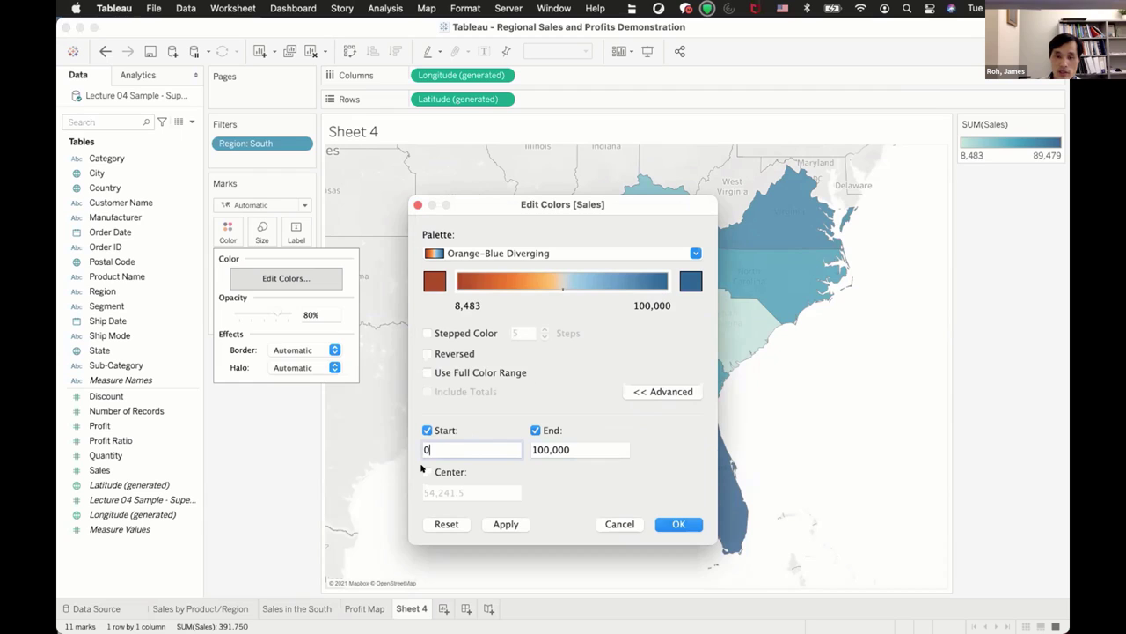
Set the Sales color center to 50000 and apply the custom diverging palette to the map
click(427, 471)
click(431, 487)
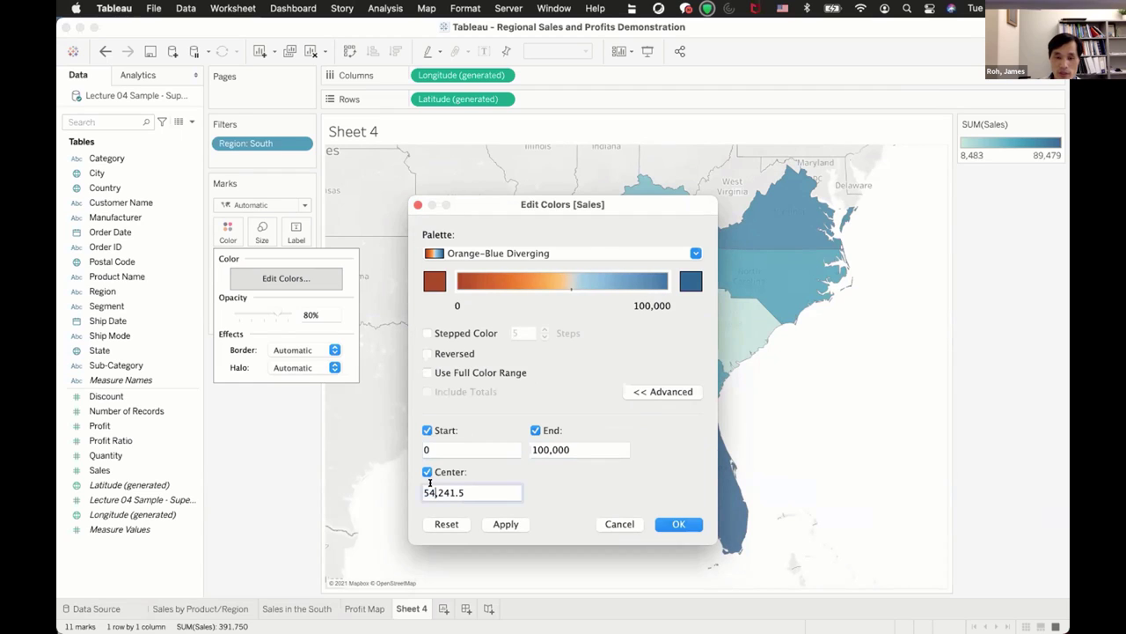
drag(464, 491, 369, 492)
text(5)
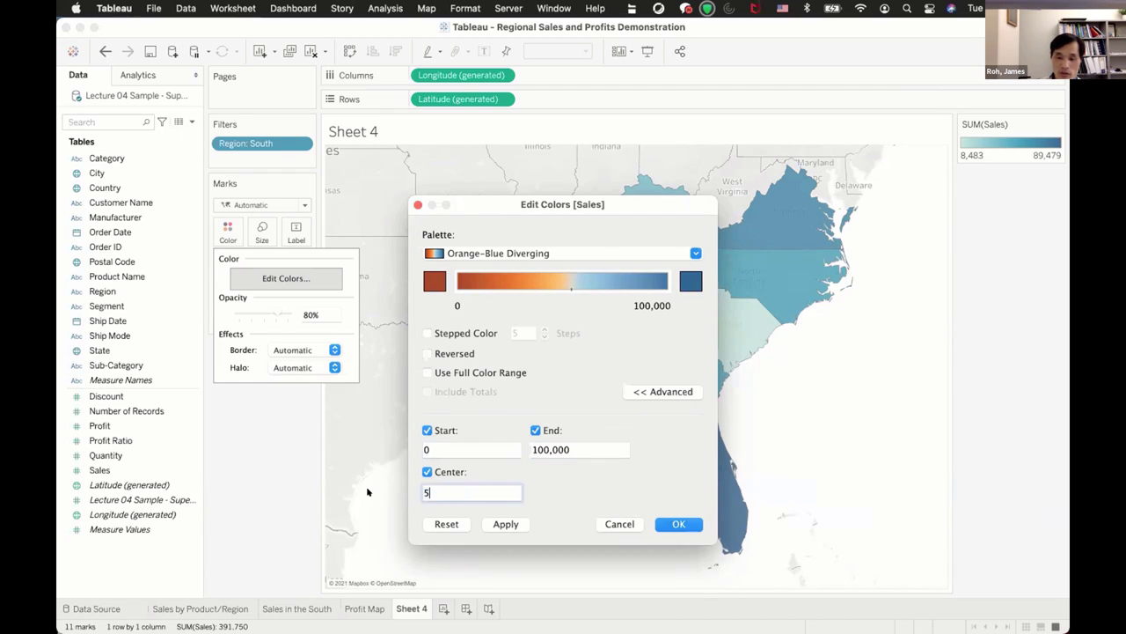
text(0000)
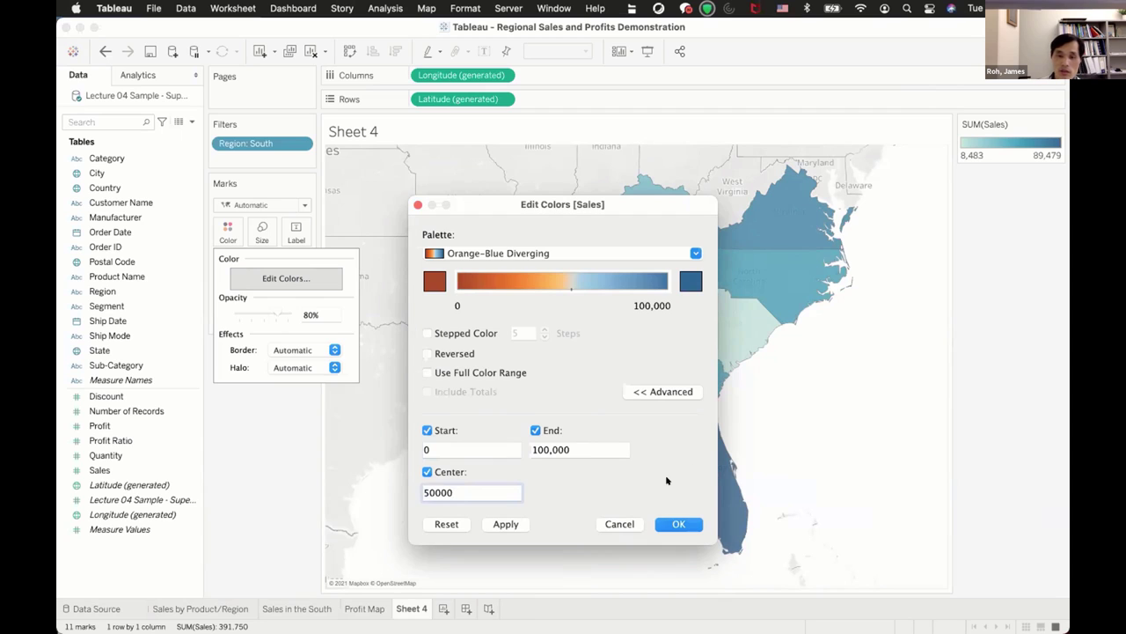
click(678, 523)
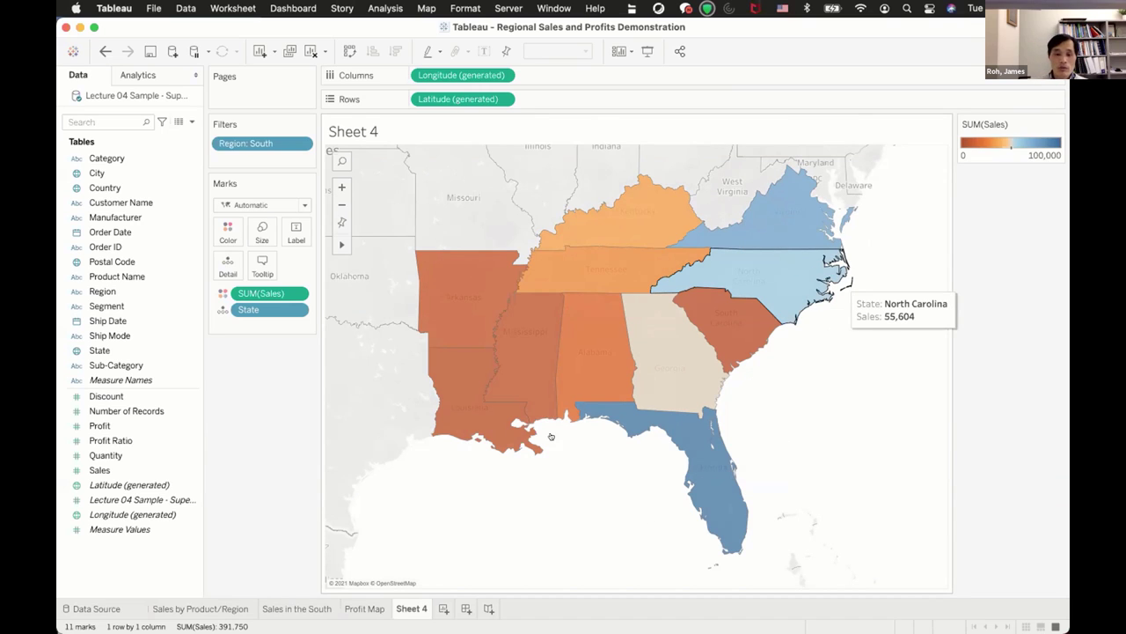
Rename the Sheet 4 worksheet as Sales Map
right_click(410, 601)
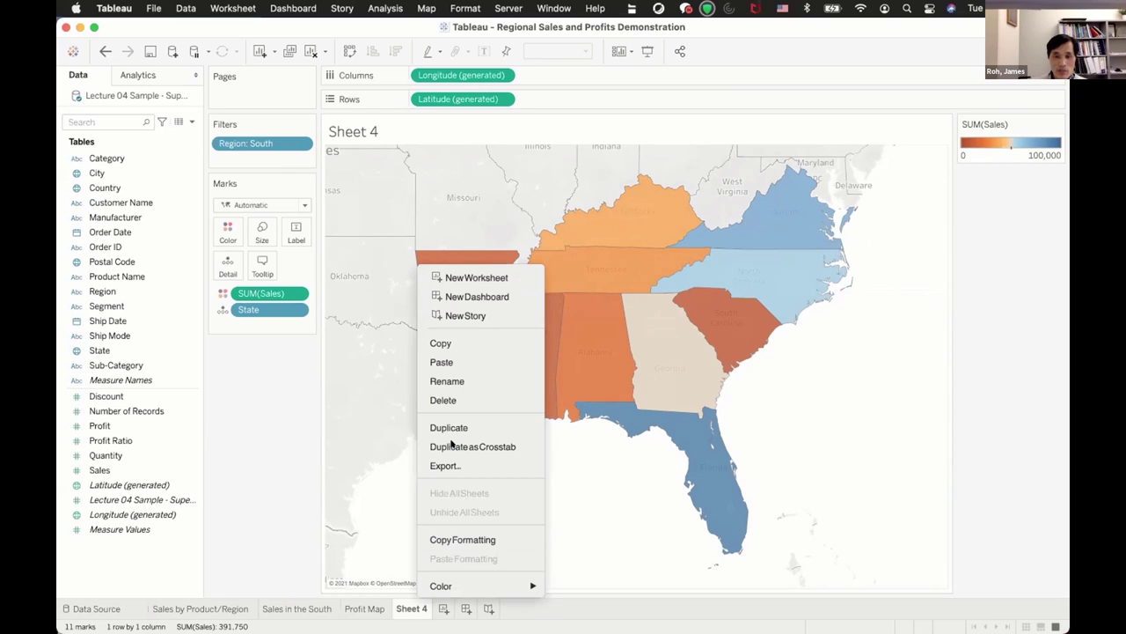
click(460, 382)
text(Sales Map)
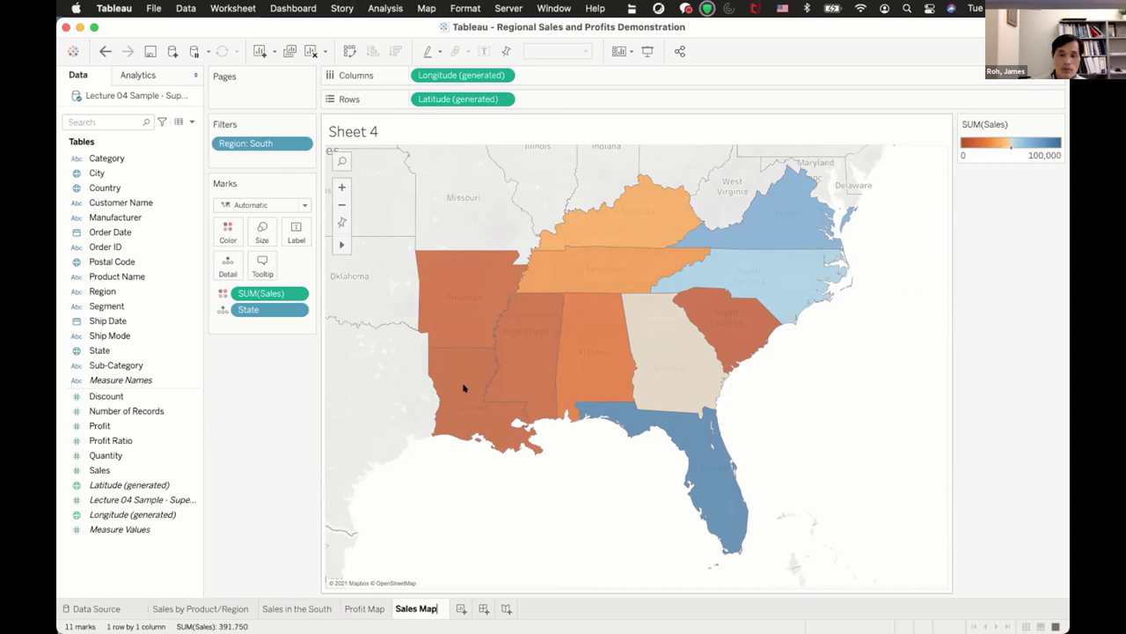
key(Return)
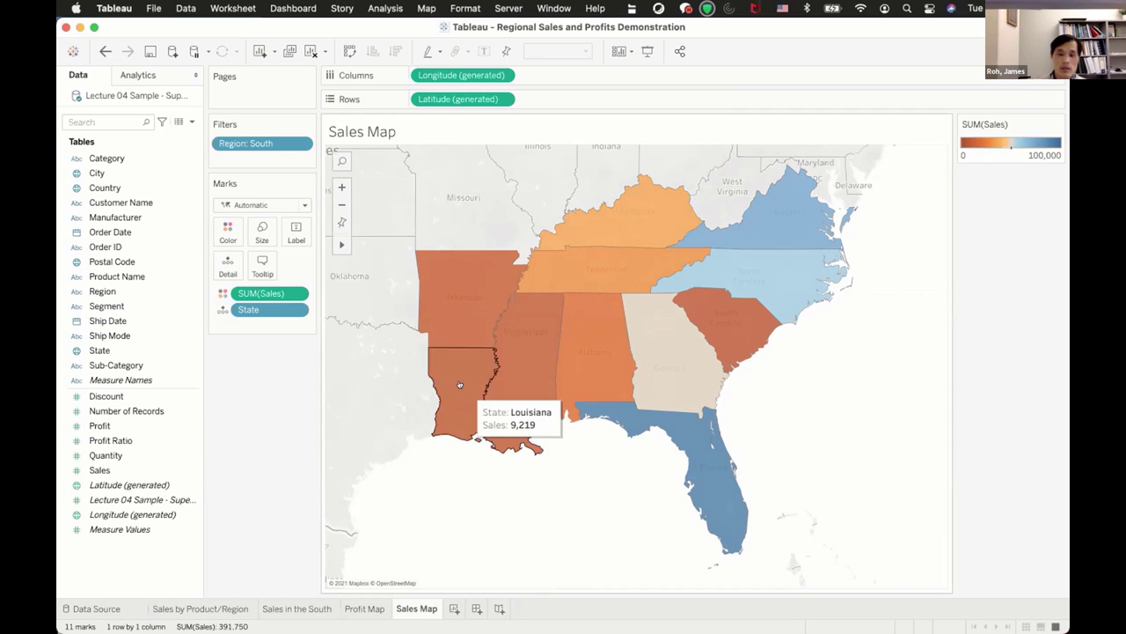
Duplicate the Profit Map worksheet
click(358, 607)
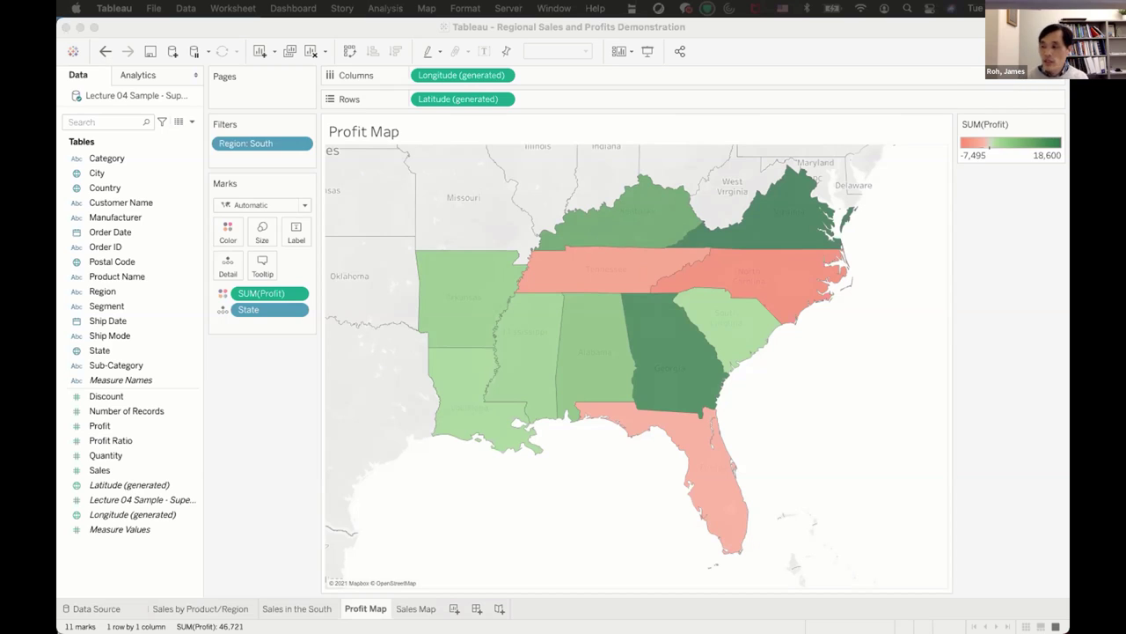
right_click(366, 605)
click(422, 410)
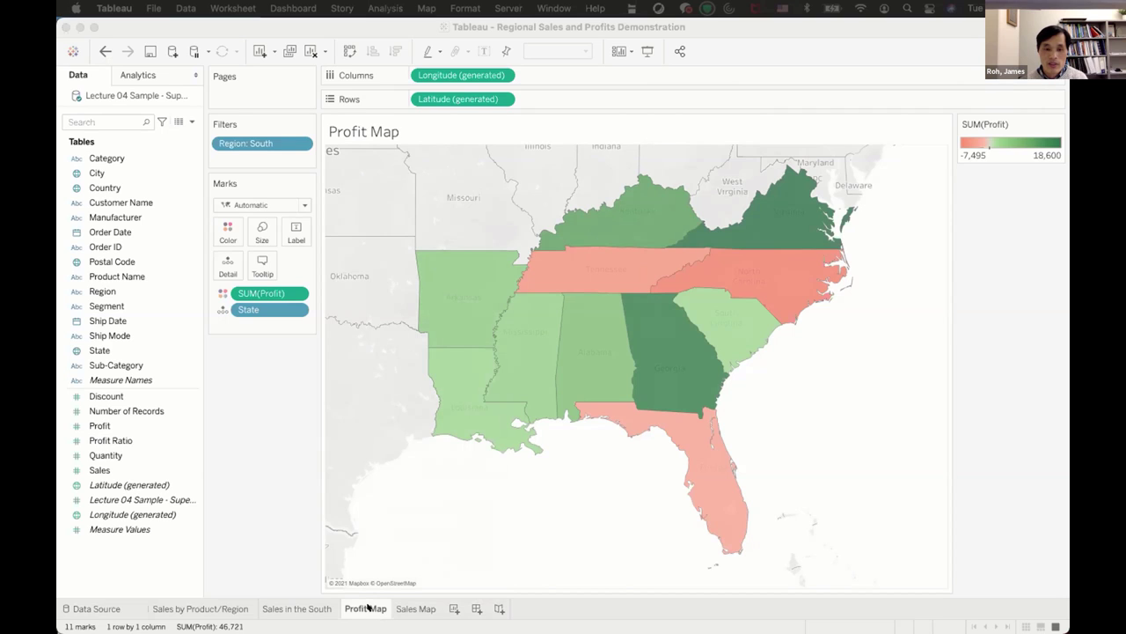
click(384, 492)
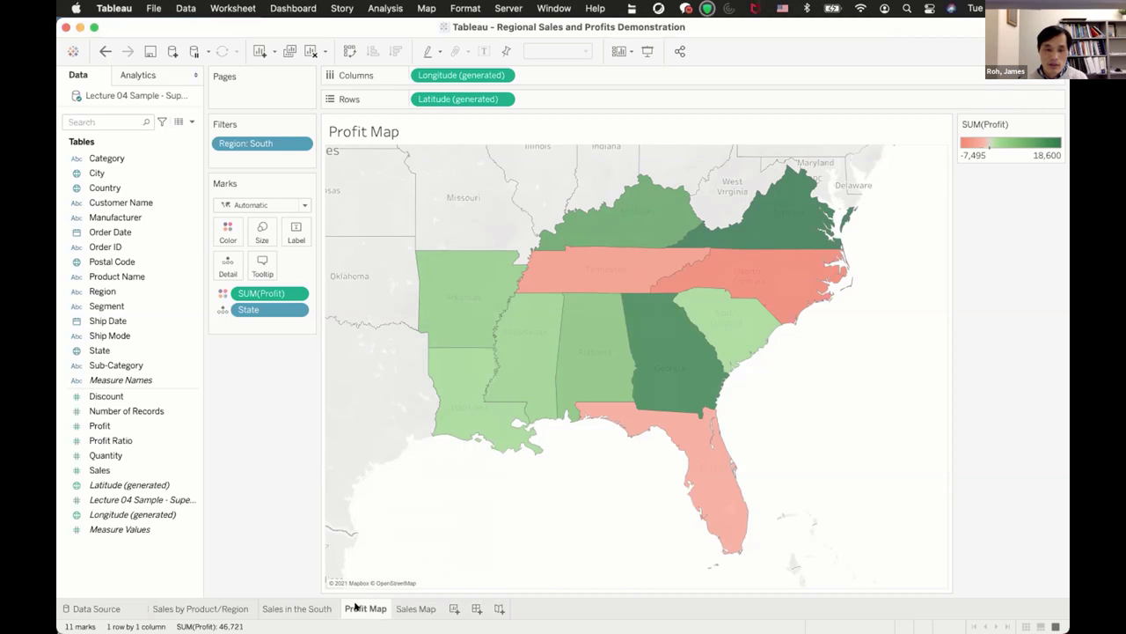
right_click(355, 606)
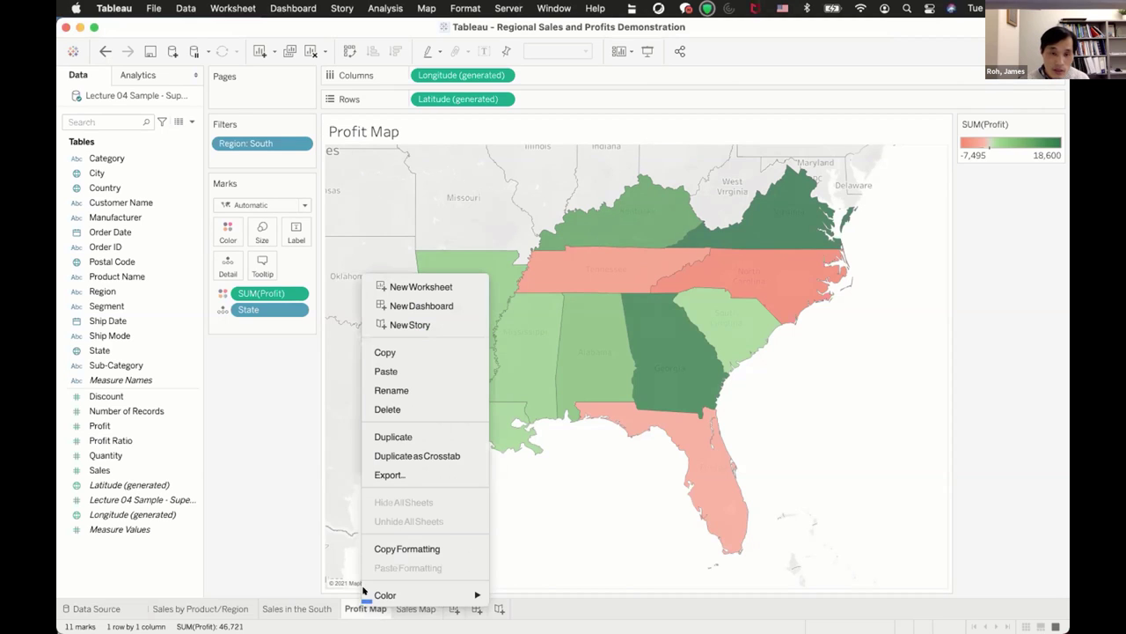
click(401, 433)
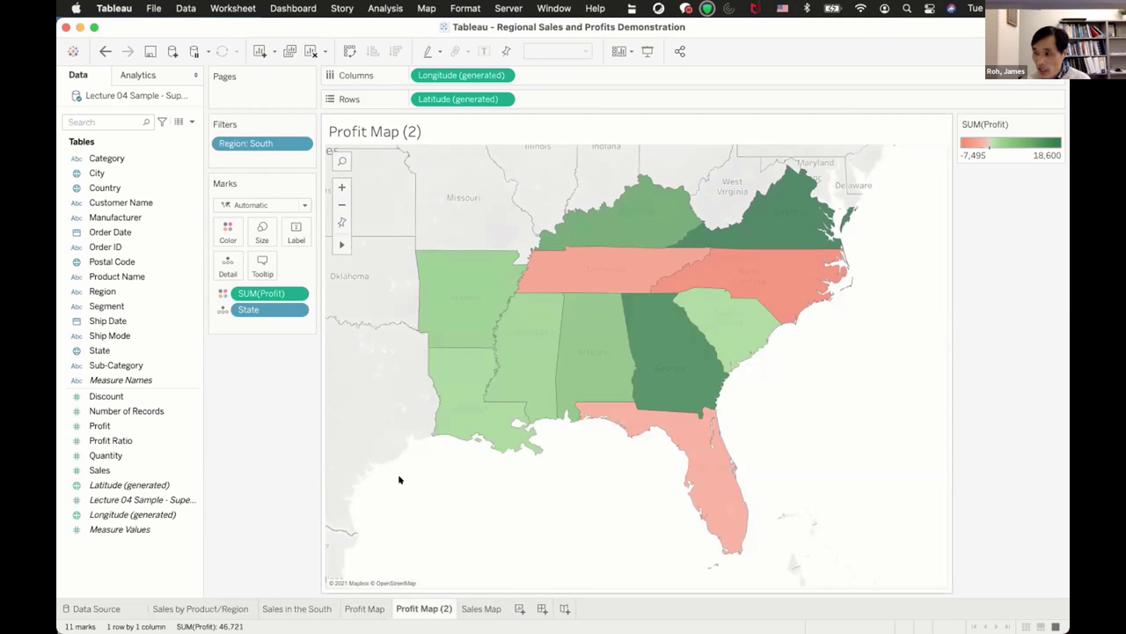
Rename the duplicated profit map worksheet as Negative Profit Bar Chart
right_click(409, 606)
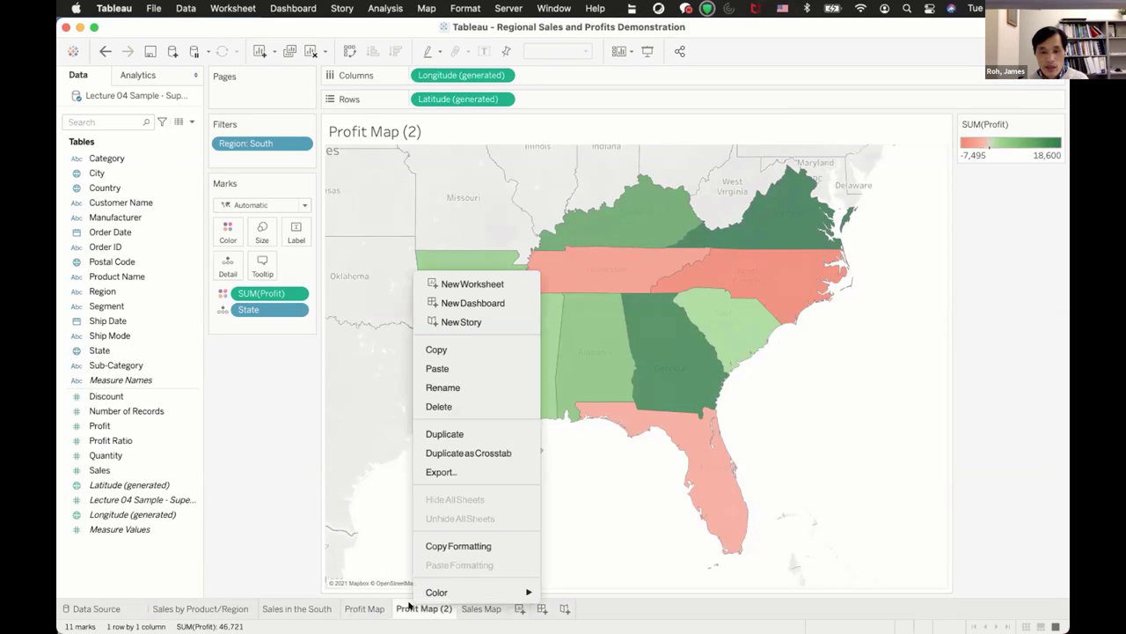
click(465, 387)
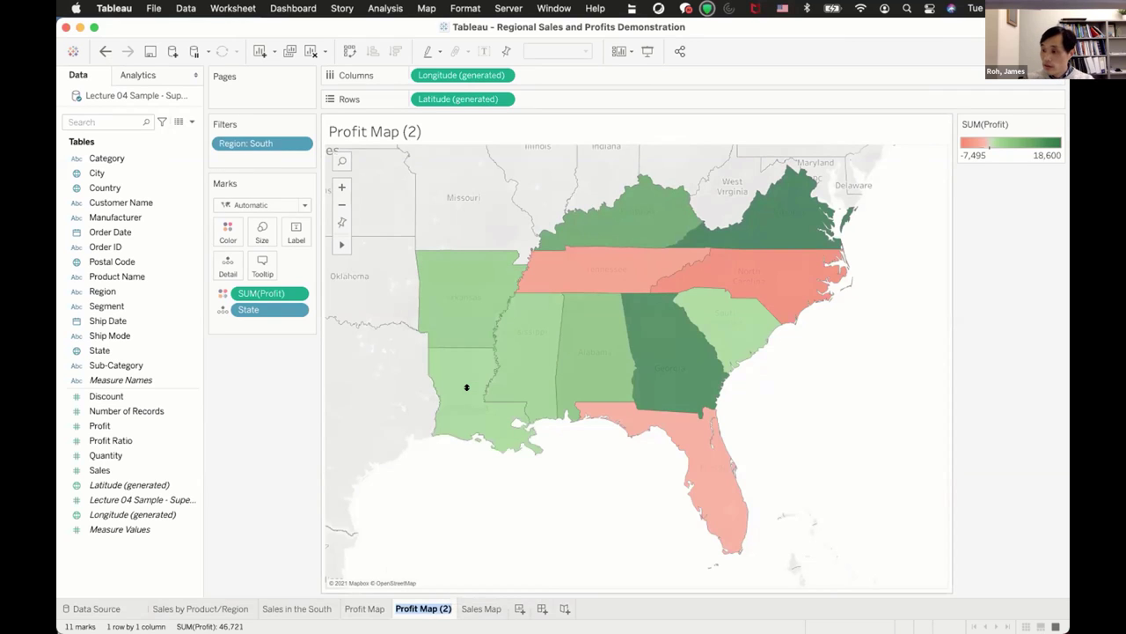
text(Neg)
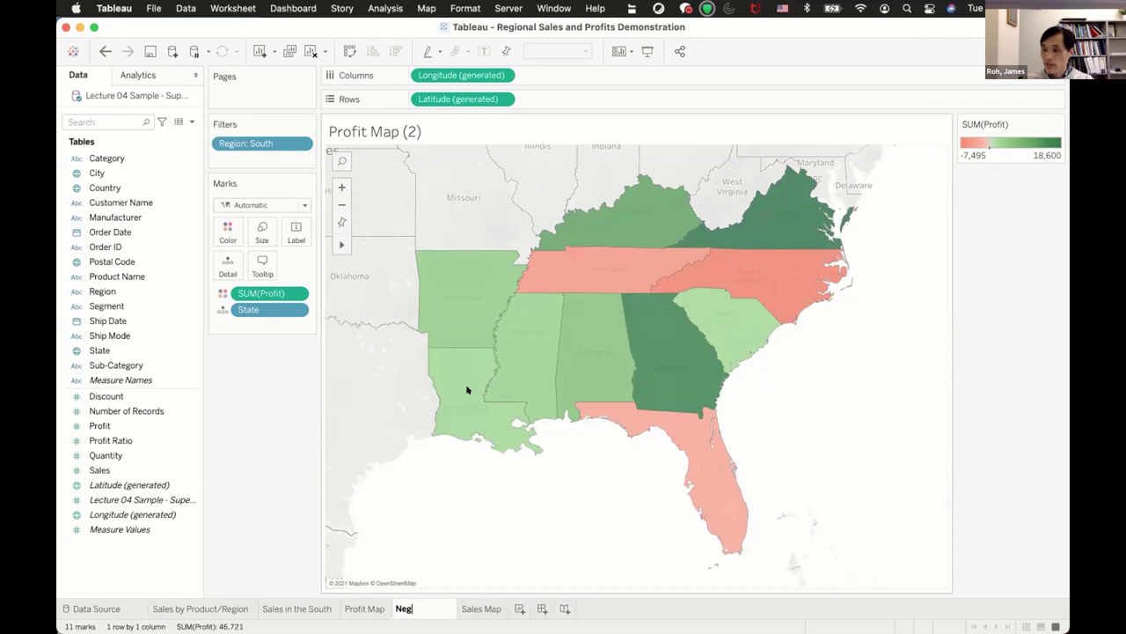
text(ative Profi)
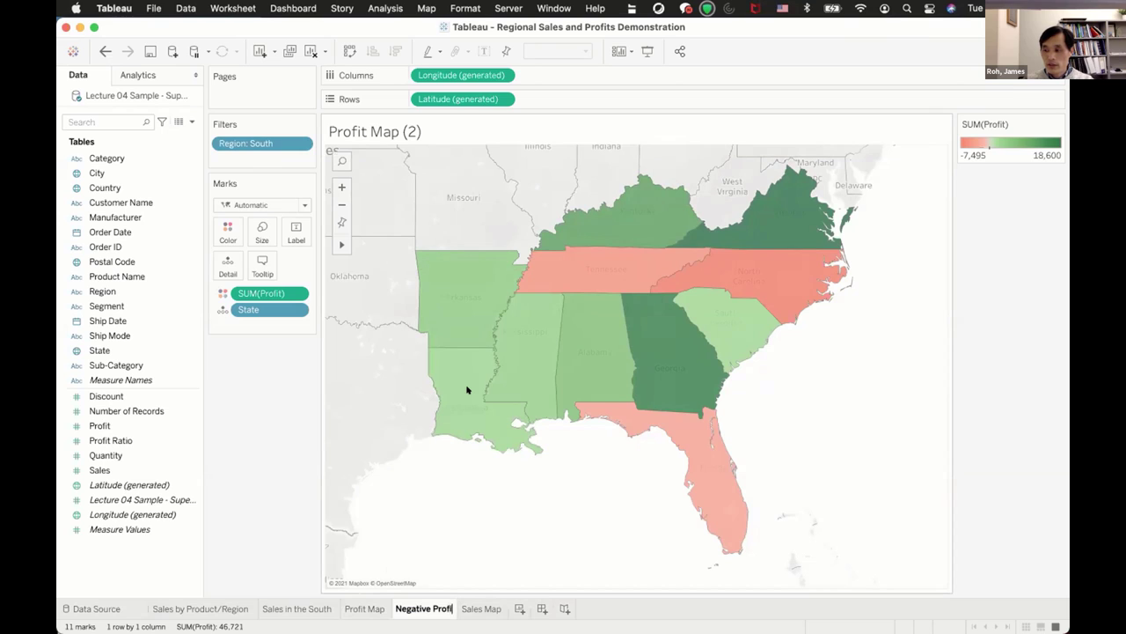
text(t Bar Chart)
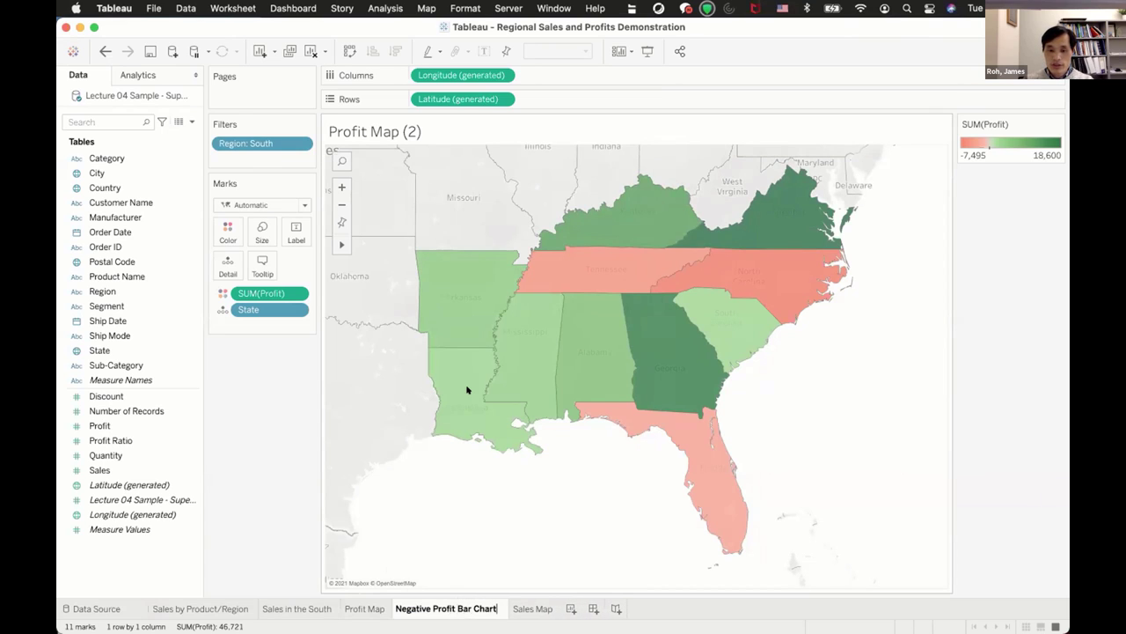
key(Return)
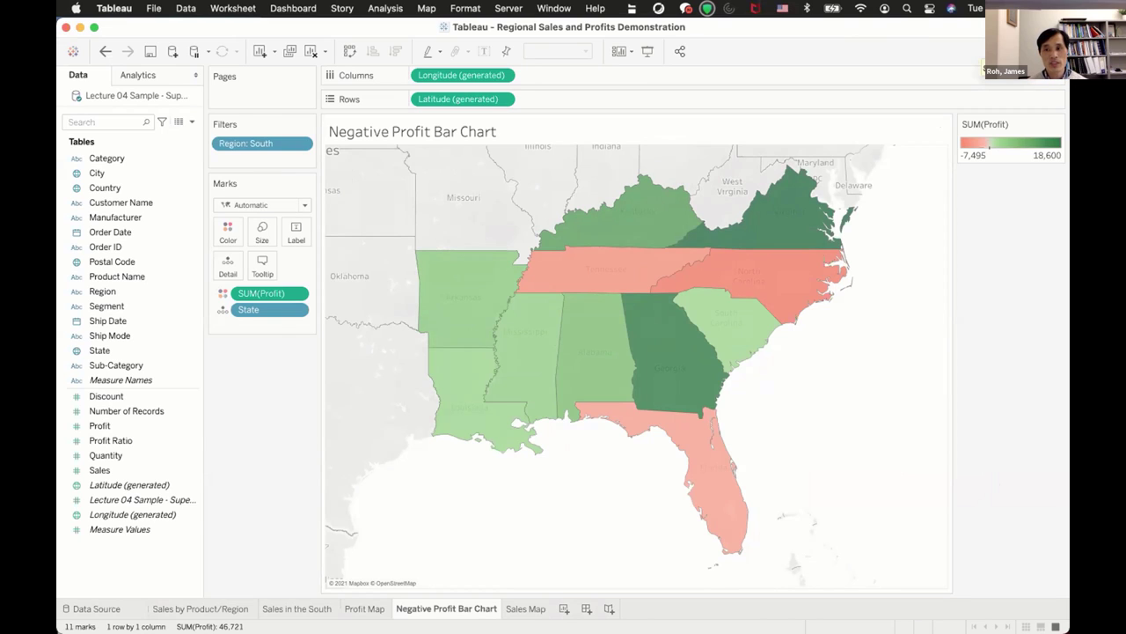
Try the state profits as horizontal bars, pie chart, highlight table, heat map, stacked bars, circle view and box plot in Show Me
click(1025, 51)
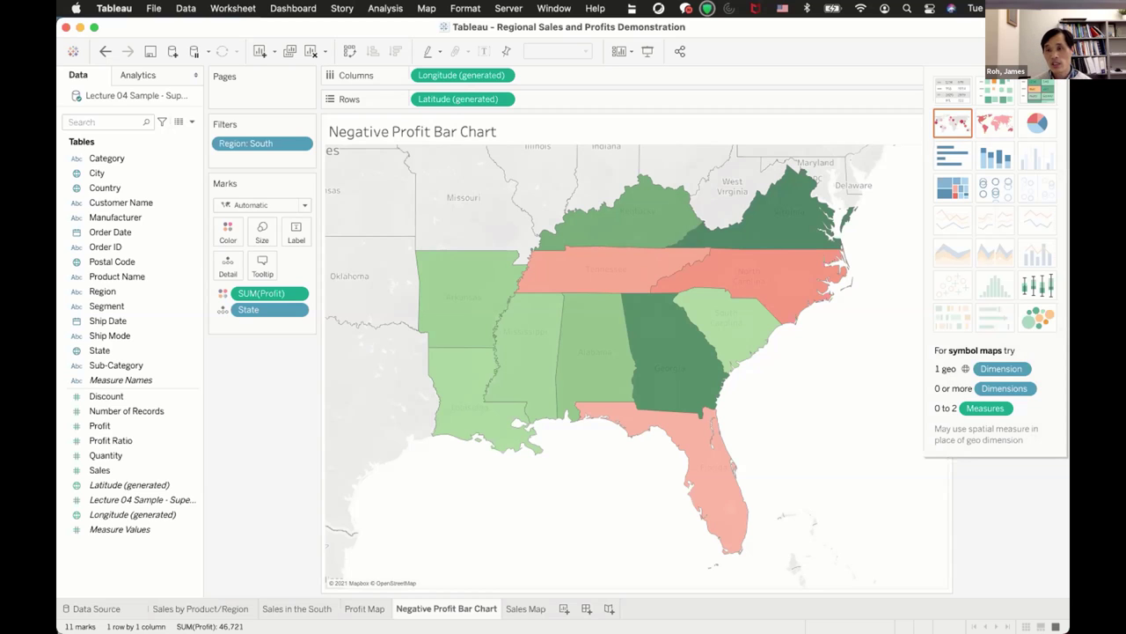
click(947, 154)
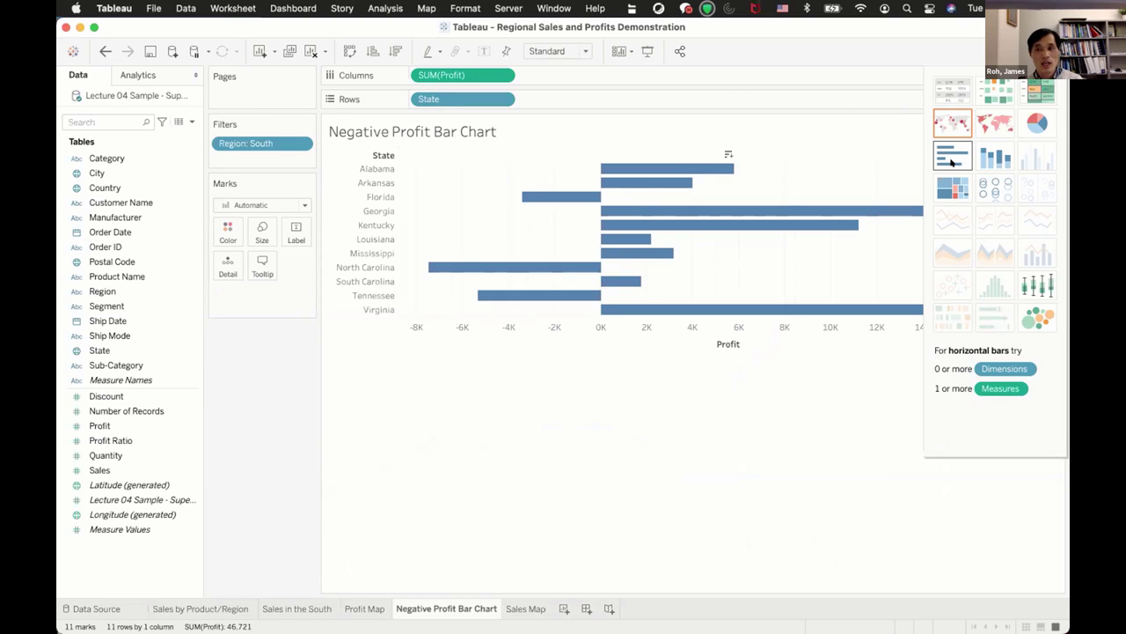
click(1033, 123)
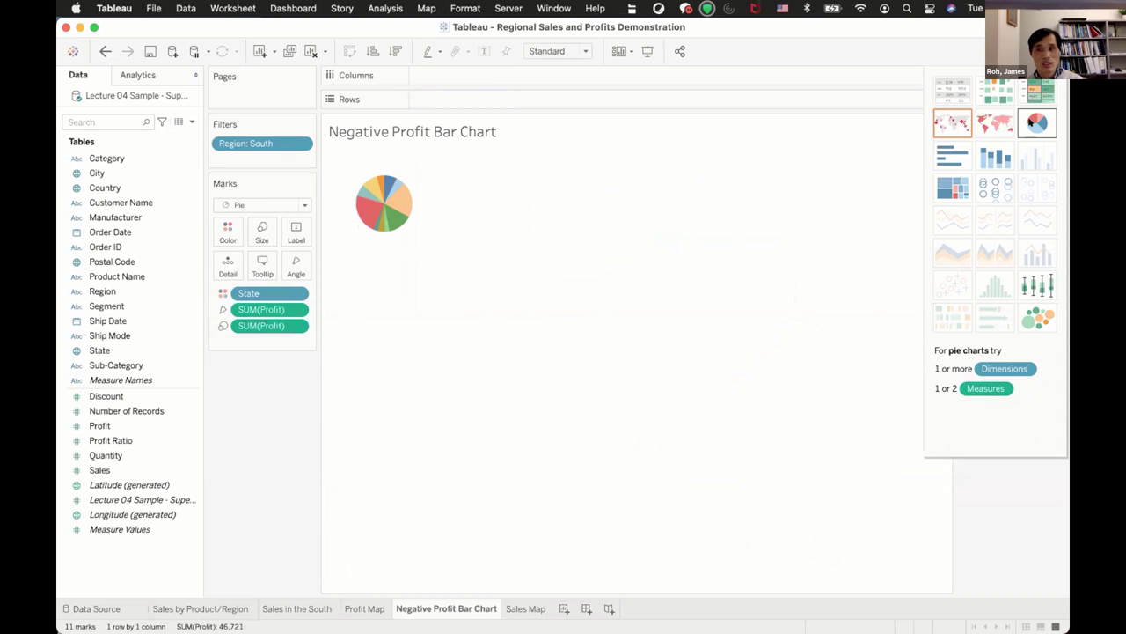
click(1036, 91)
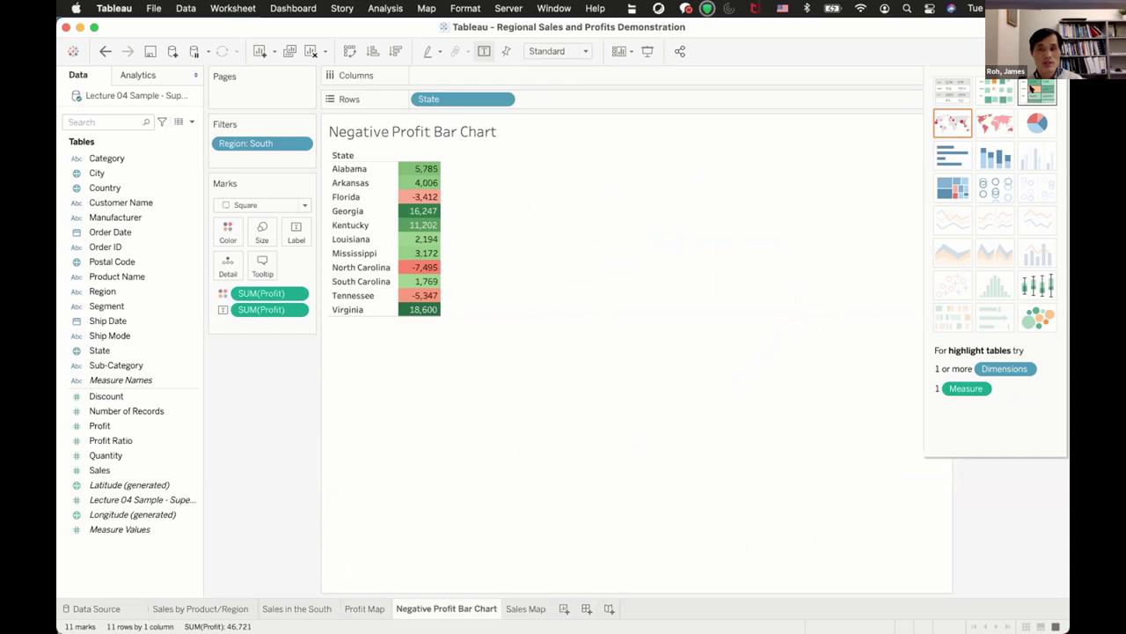
click(1003, 88)
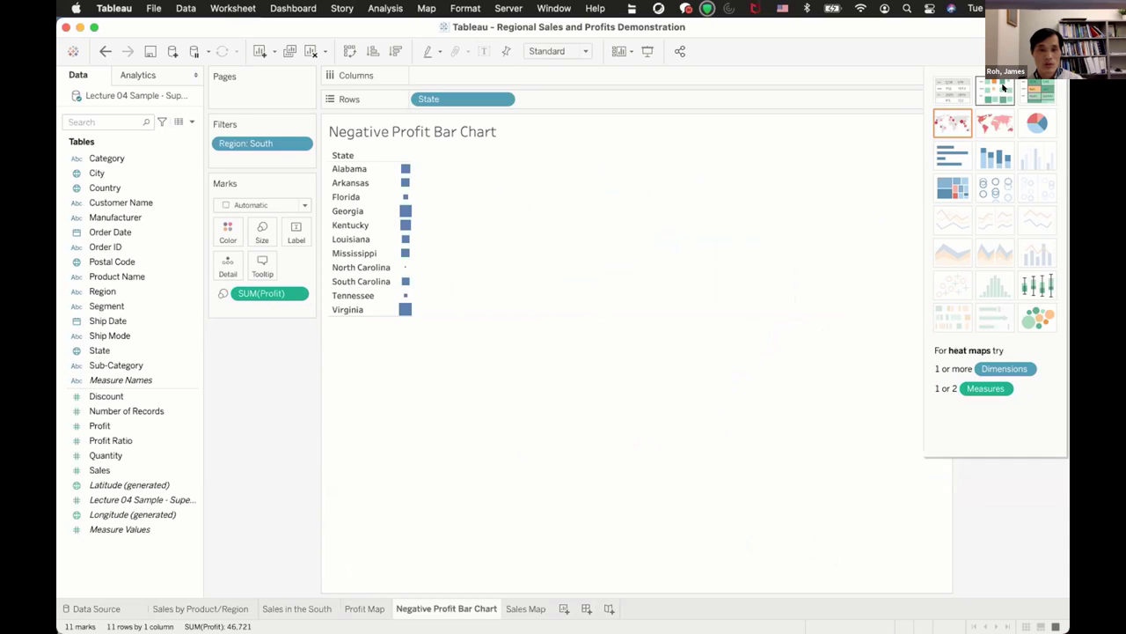
click(989, 162)
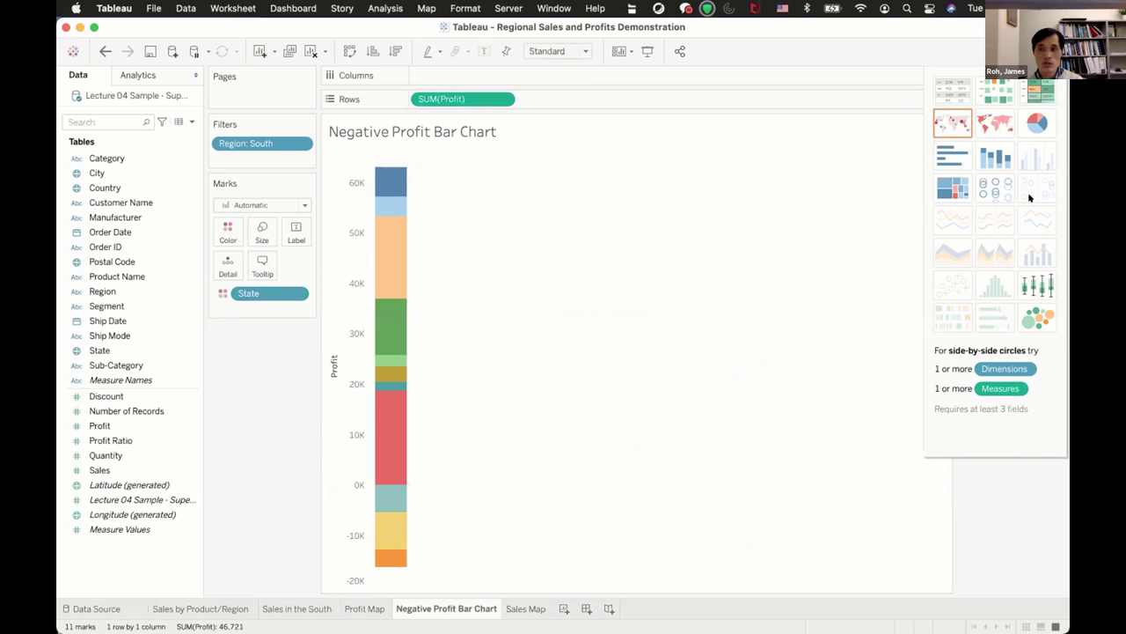
click(995, 188)
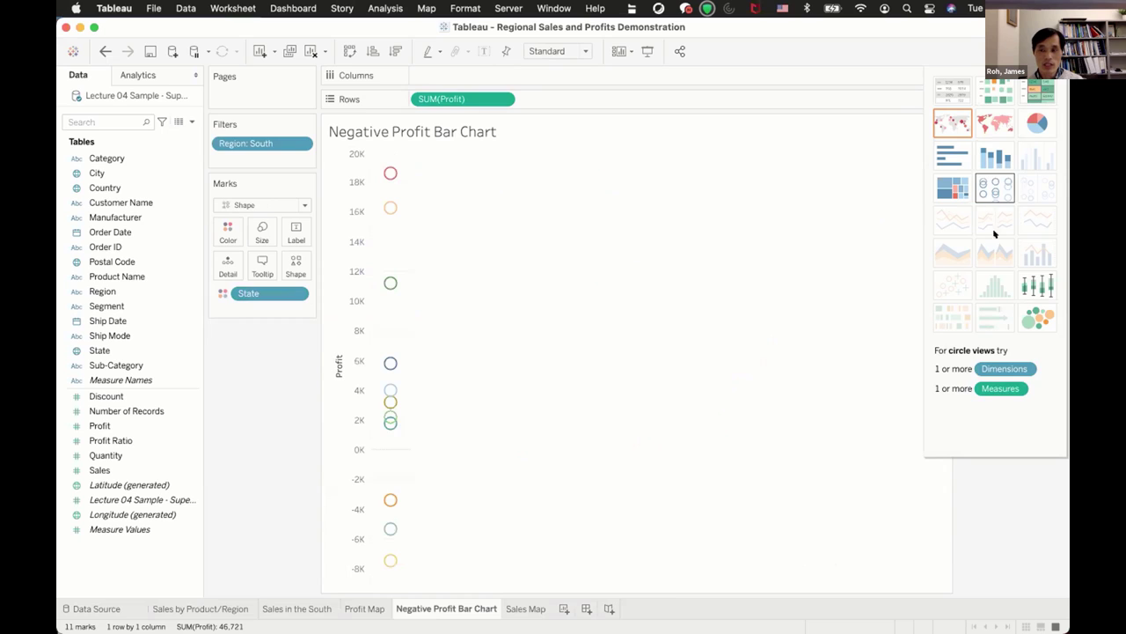
click(1030, 287)
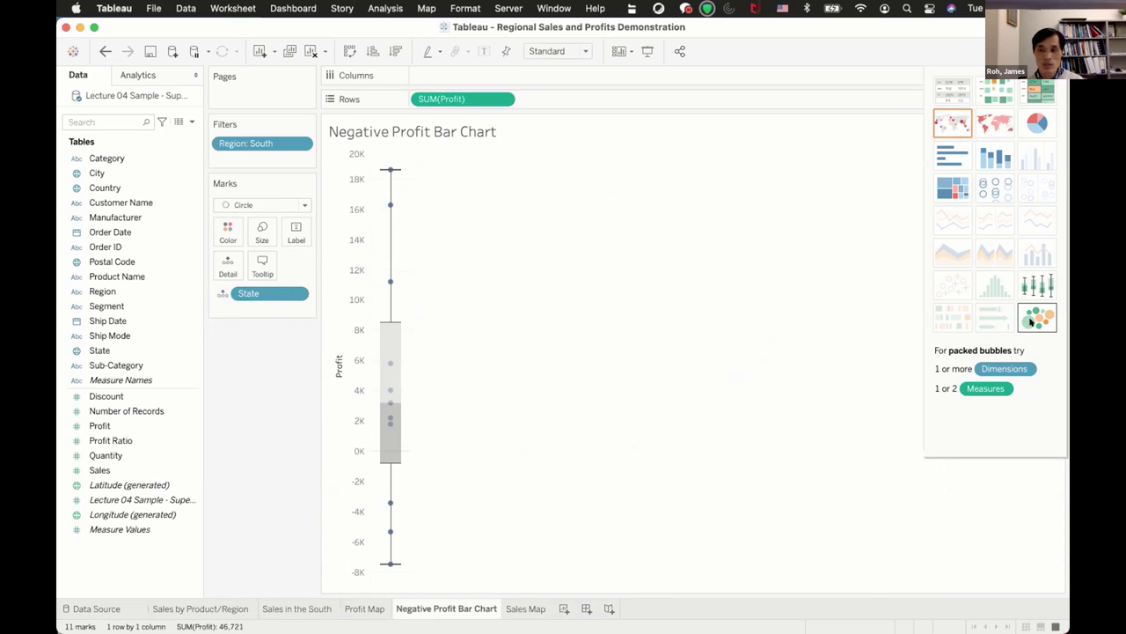
Convert the state profit view on the Negative Profit Bar Chart sheet to packed bubbles
click(1031, 322)
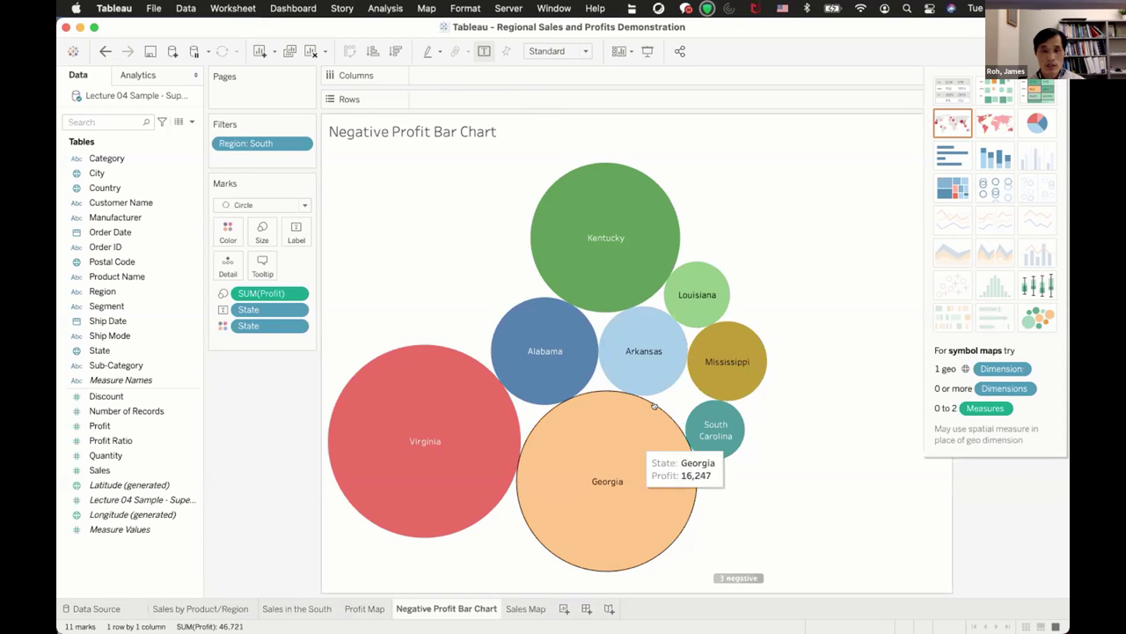
mouse_move(390, 492)
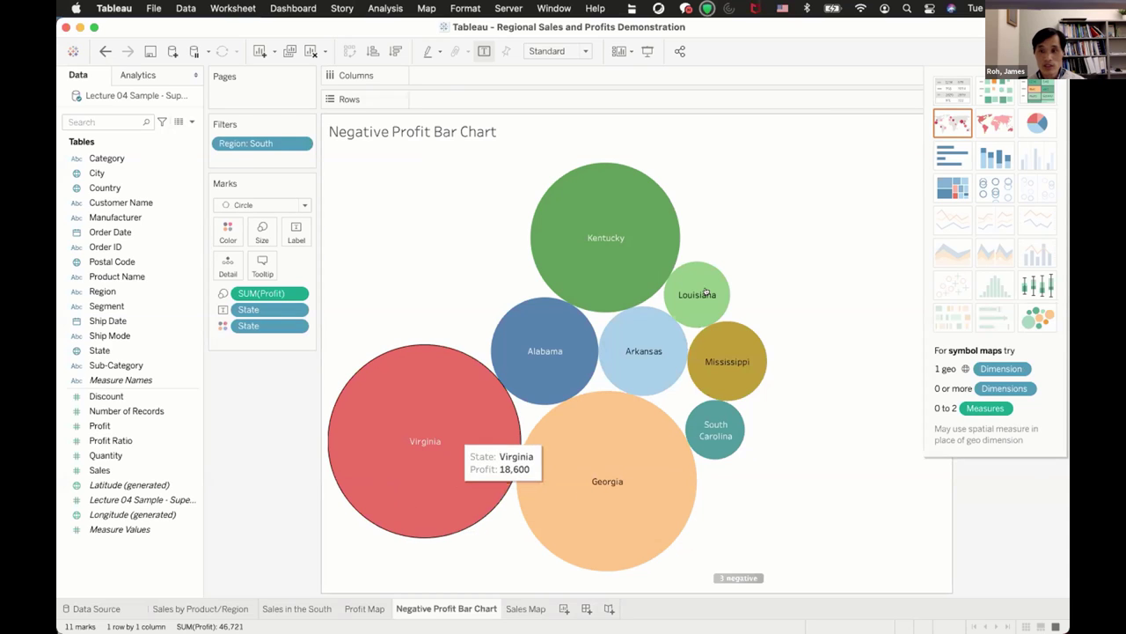
mouse_move(619, 482)
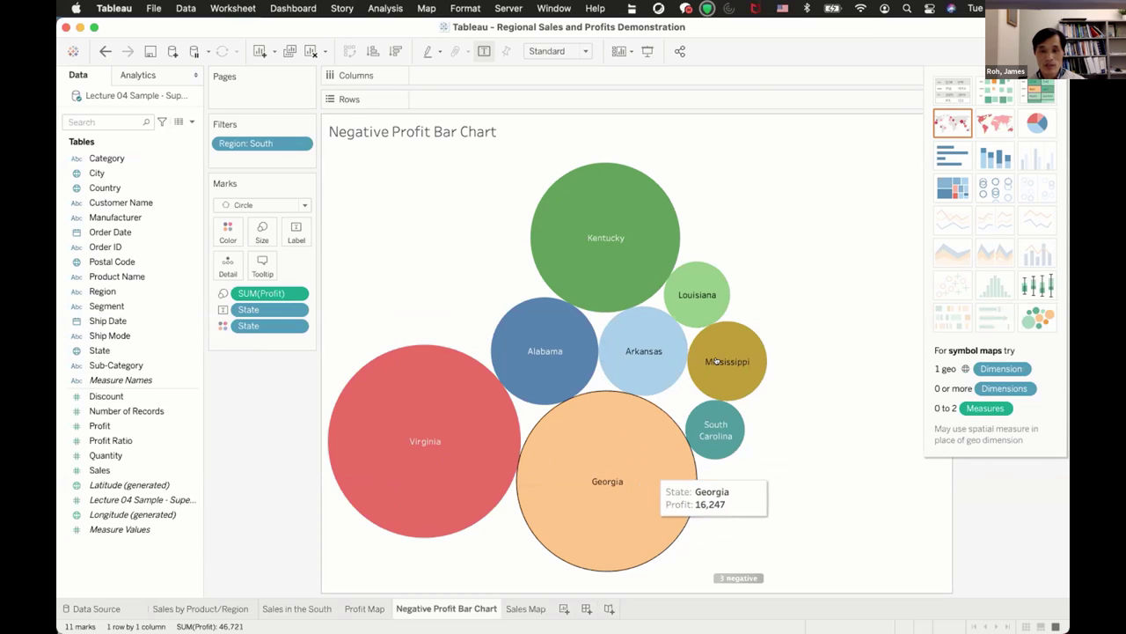
mouse_move(717, 441)
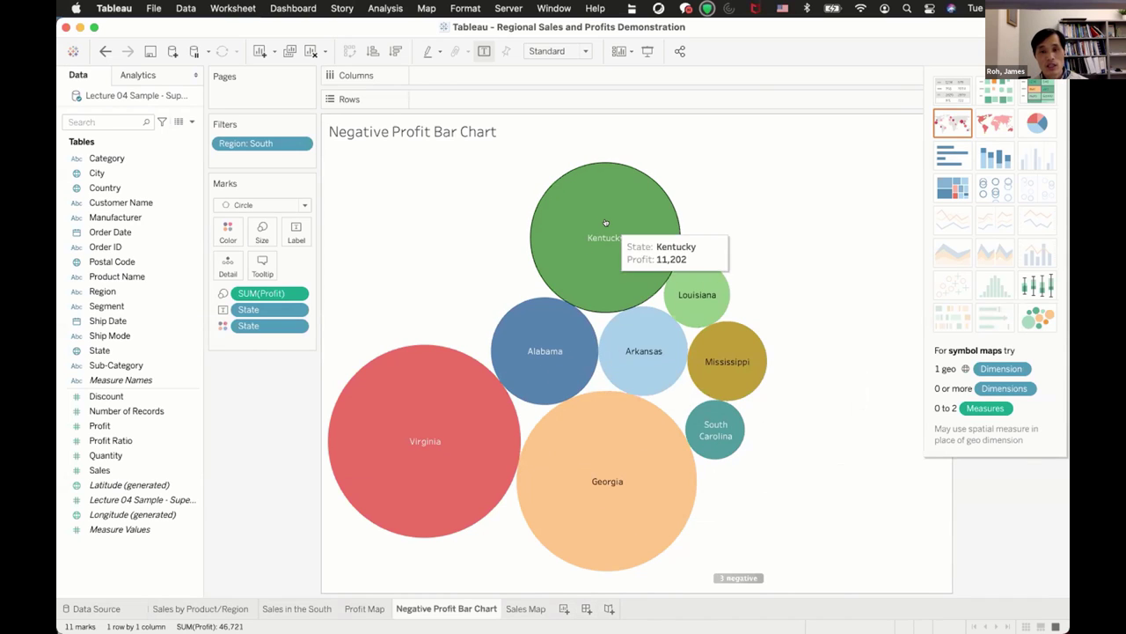
mouse_move(660, 359)
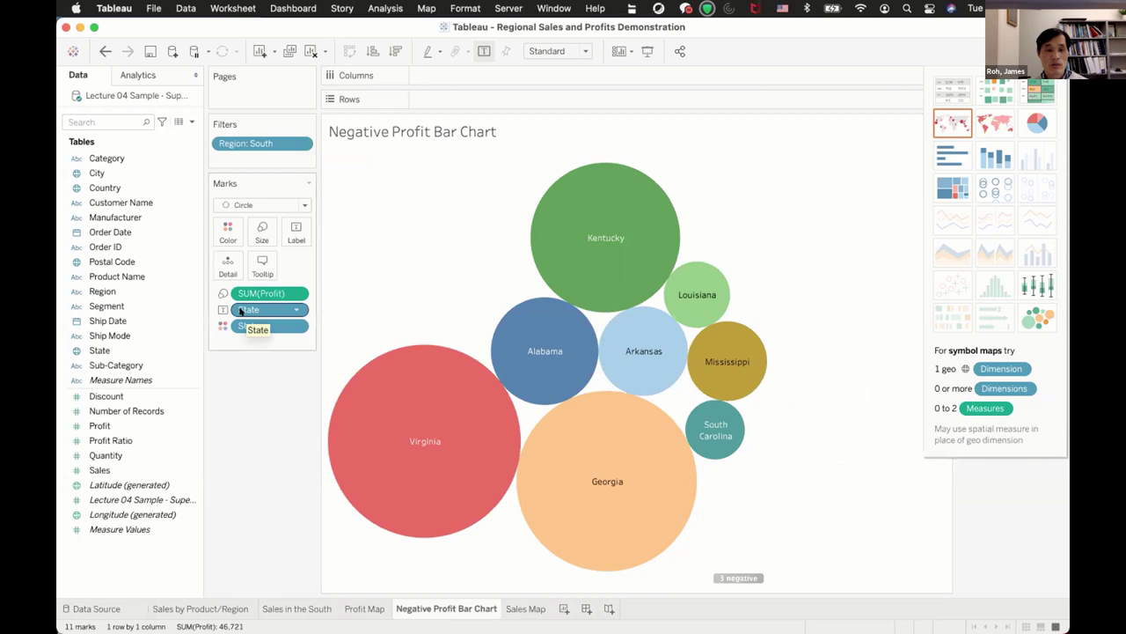
Show the State filter beside the bubble chart, close Show Me, and highlight Florida in the State color legend
click(295, 309)
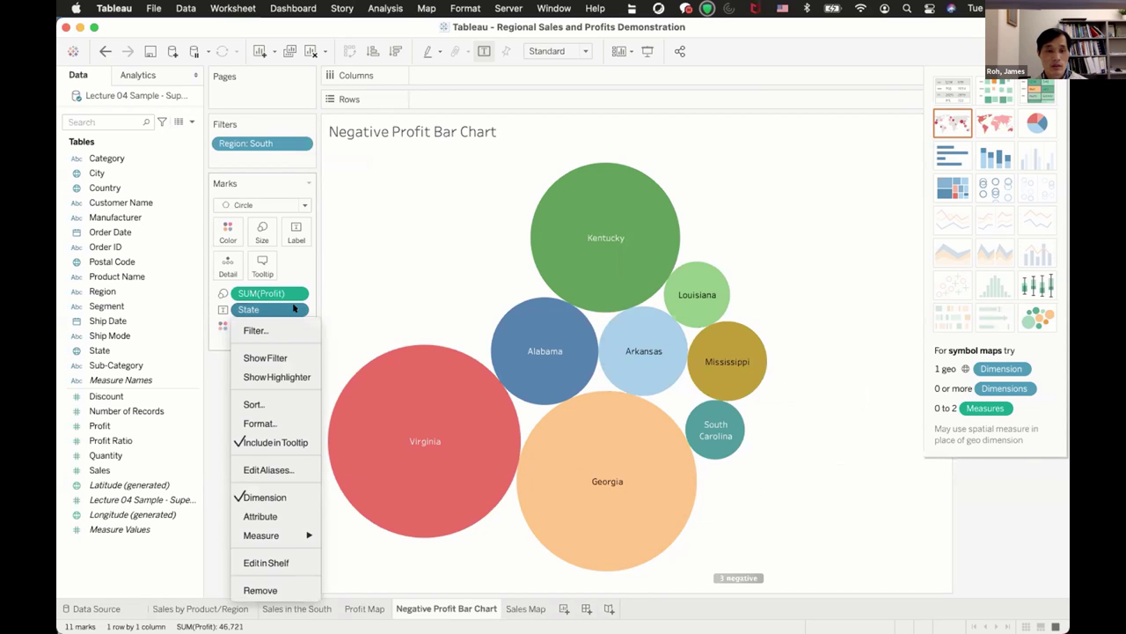
click(264, 356)
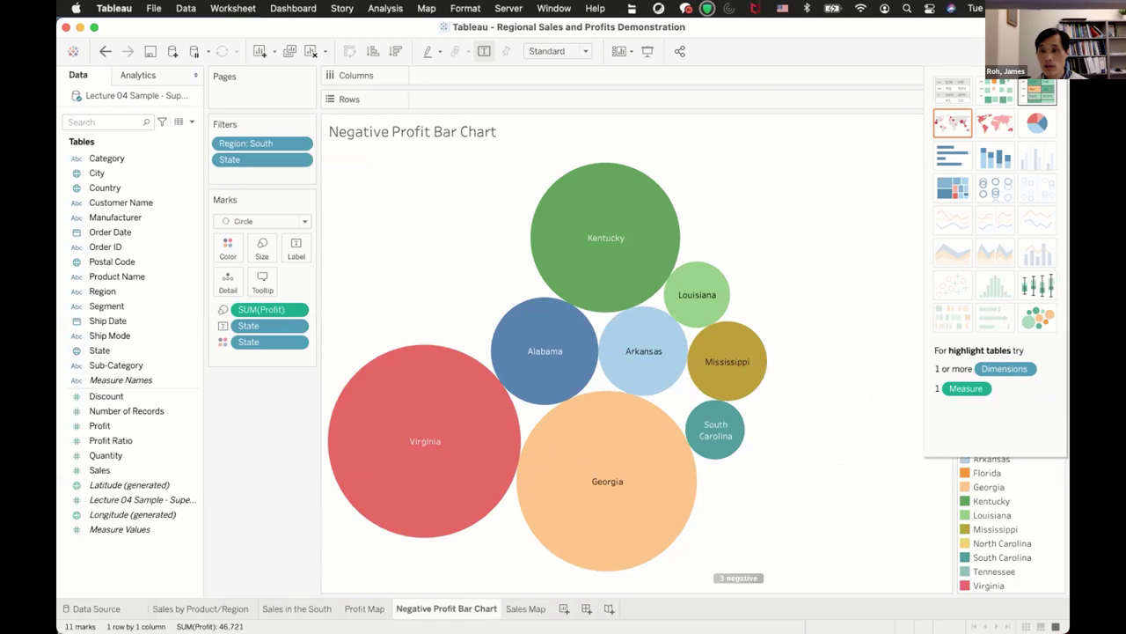
click(1038, 53)
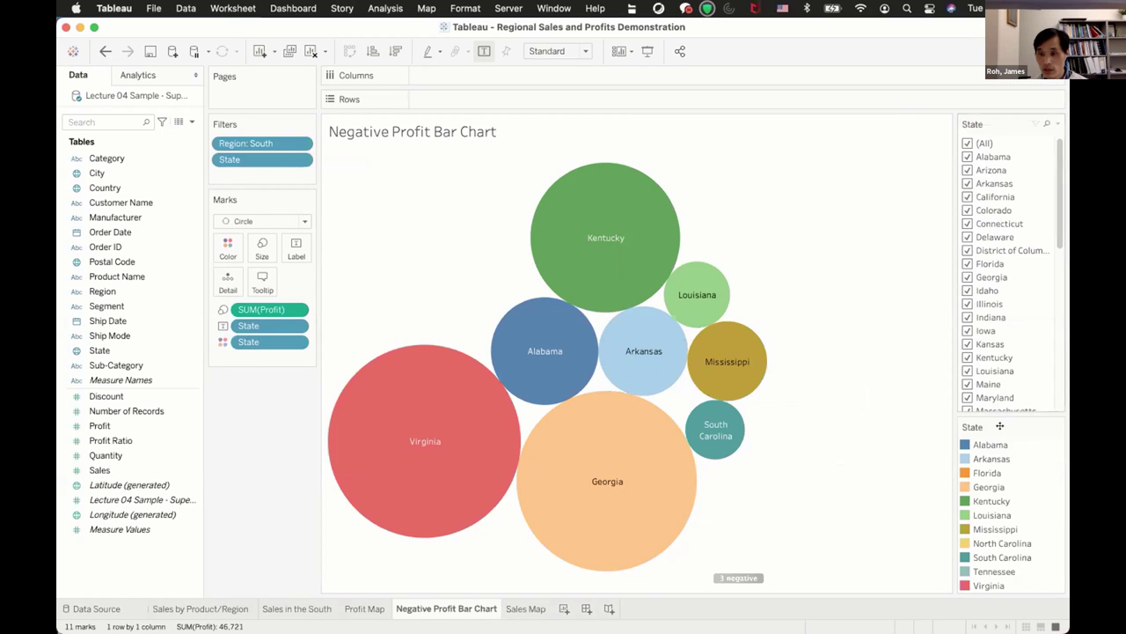
click(988, 475)
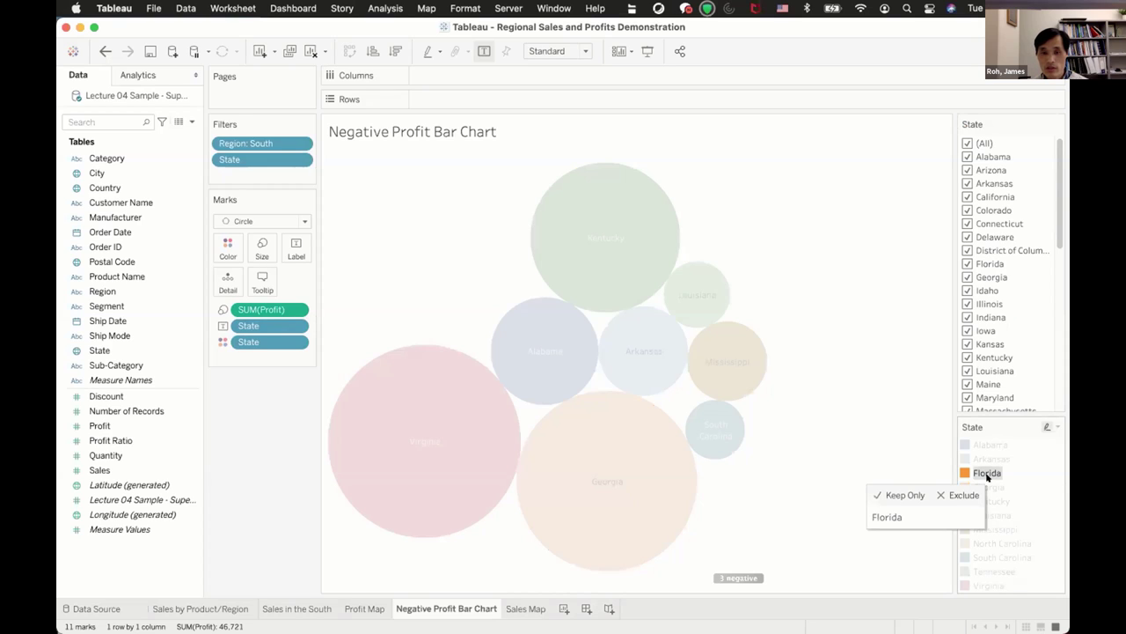
Keep only Florida in the bubble chart, and add Georgia and Louisiana back through the State filter
click(913, 494)
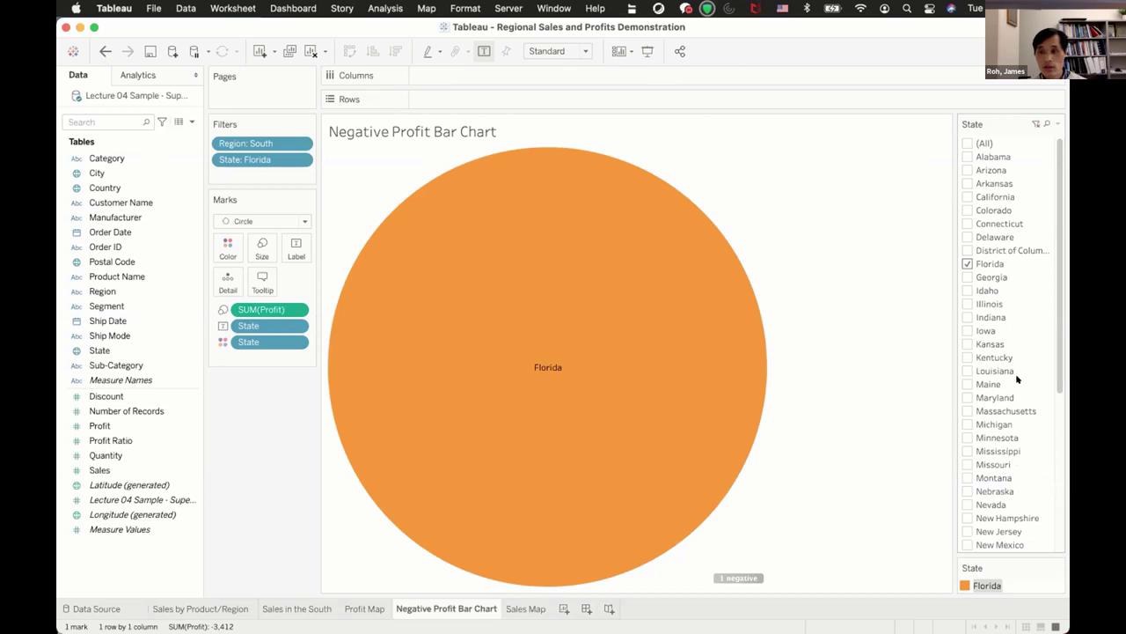
click(966, 277)
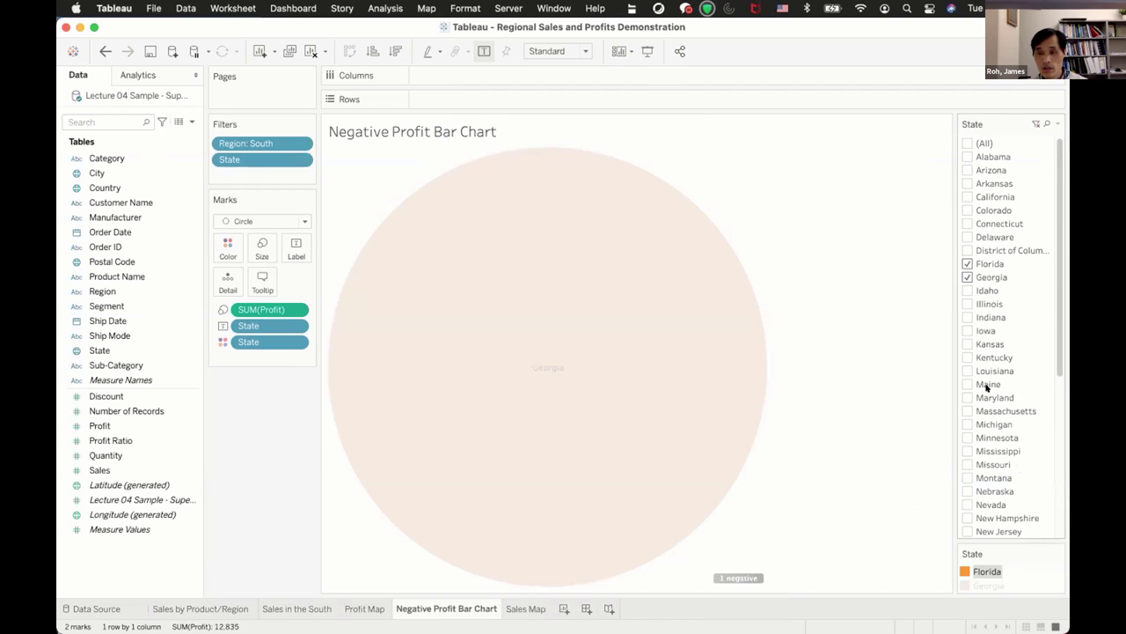
click(965, 276)
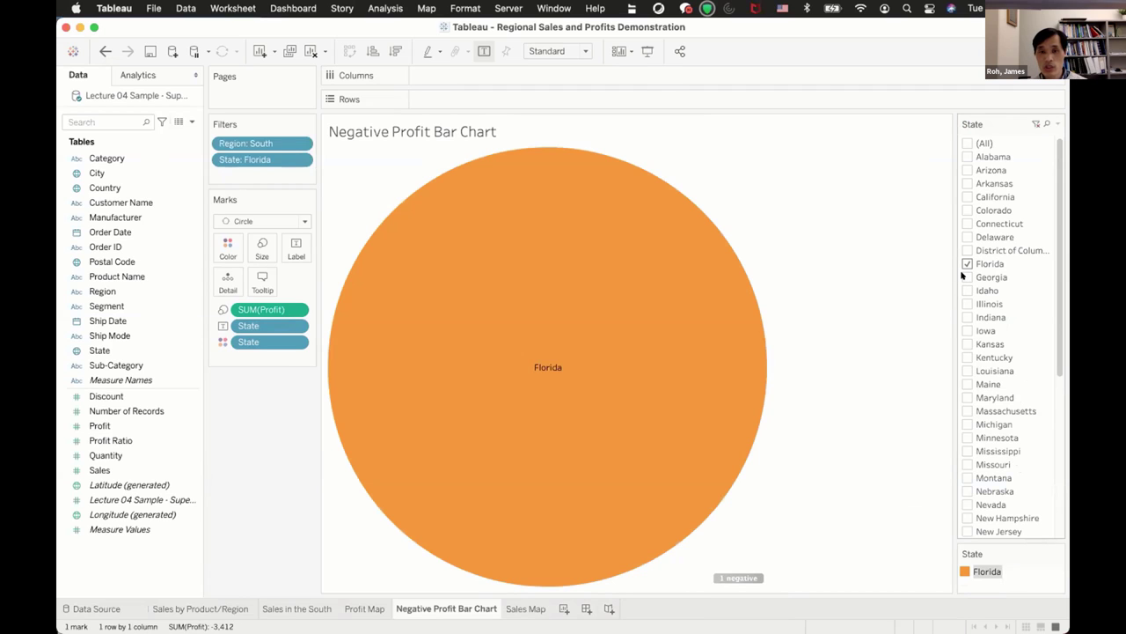
click(966, 277)
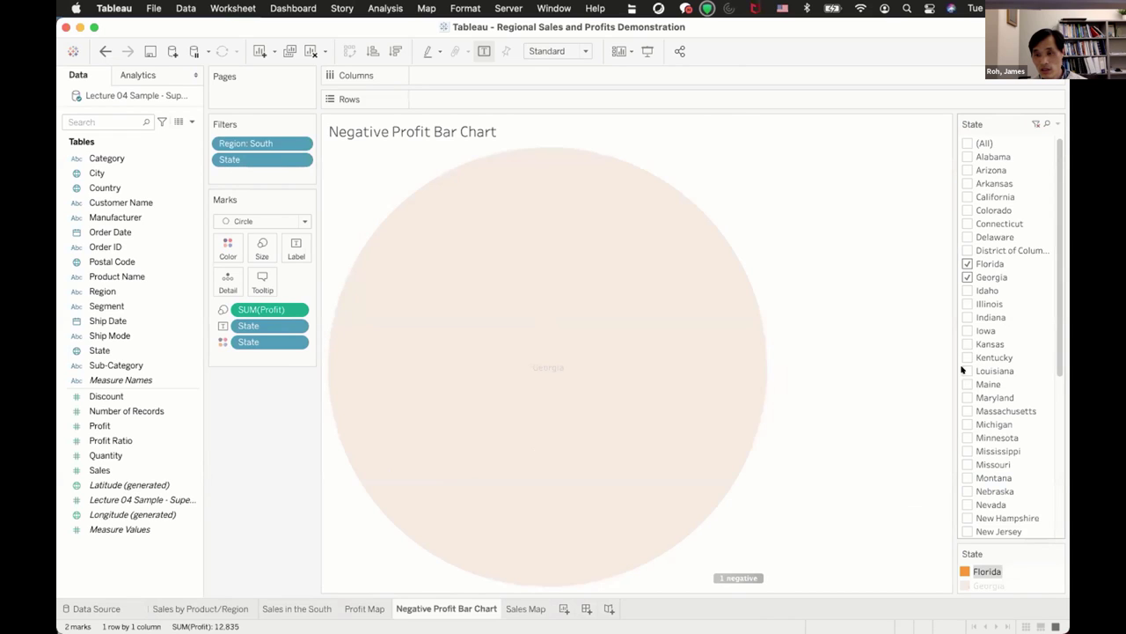
click(966, 371)
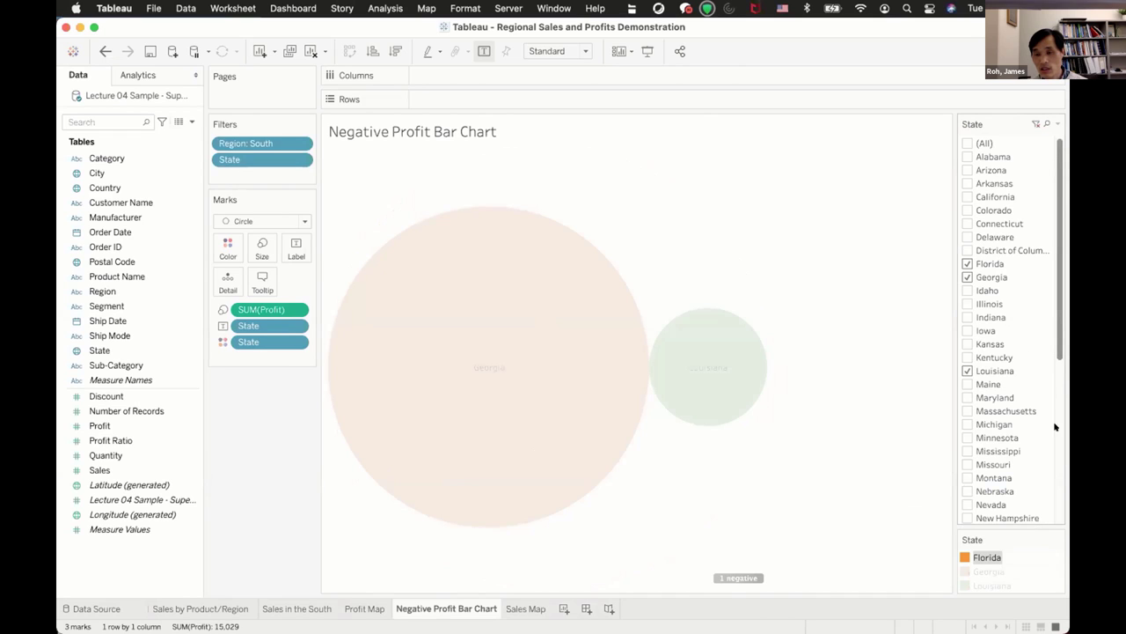
Include North Carolina, South Carolina, Alabama and Virginia in the State filter, and clear the Florida highlight
scroll(1055, 427, down, 6)
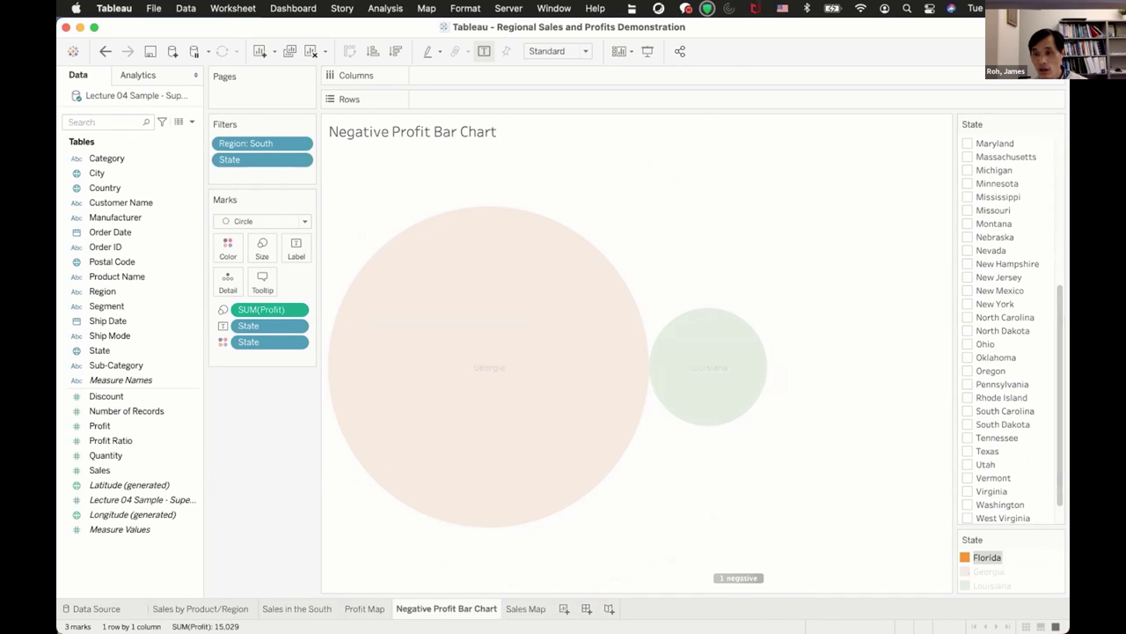
click(967, 316)
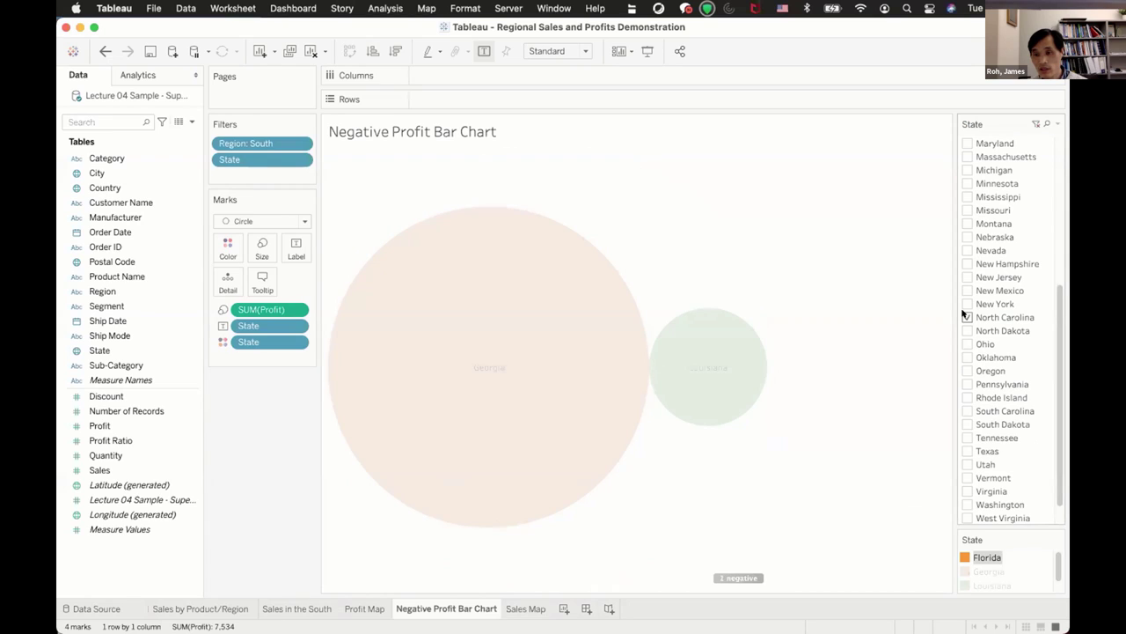
click(964, 410)
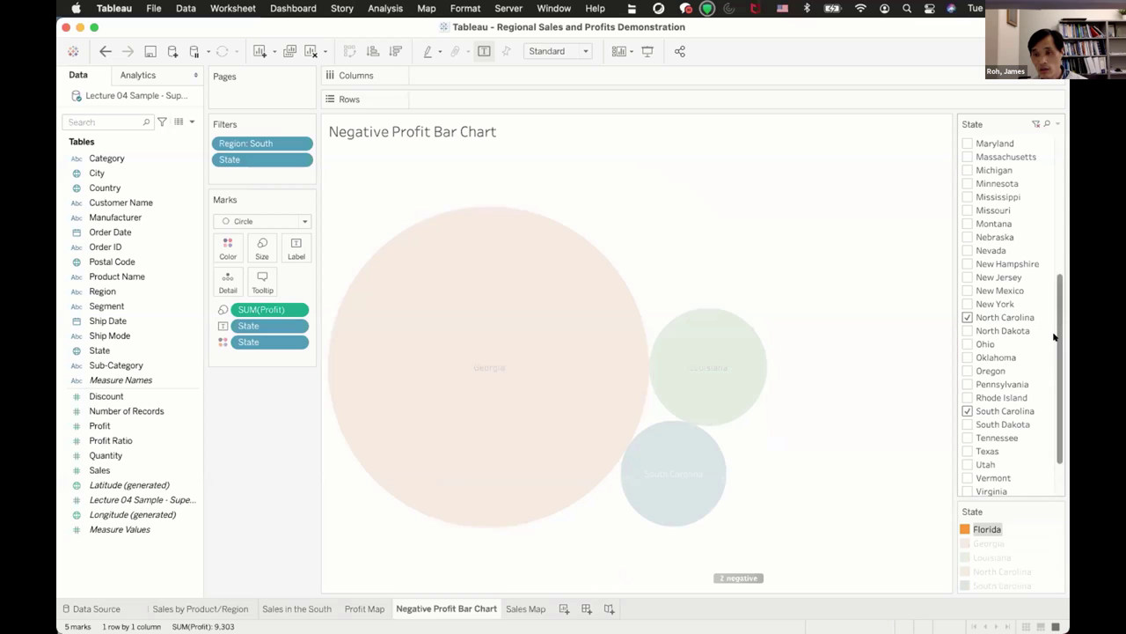
scroll(1061, 233, up, 5)
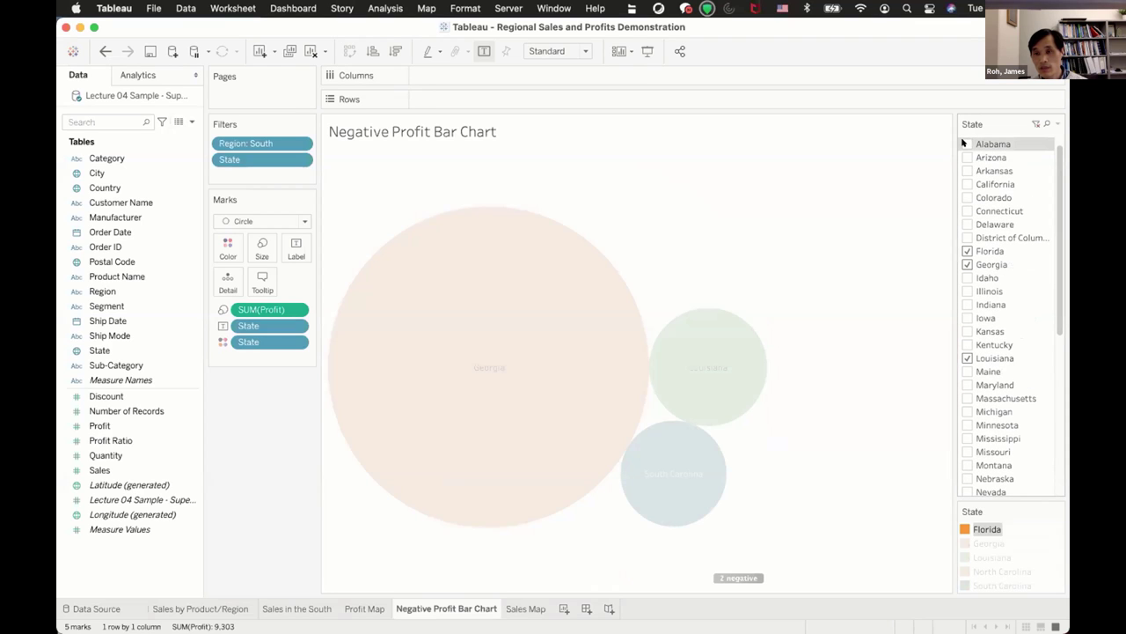
click(965, 143)
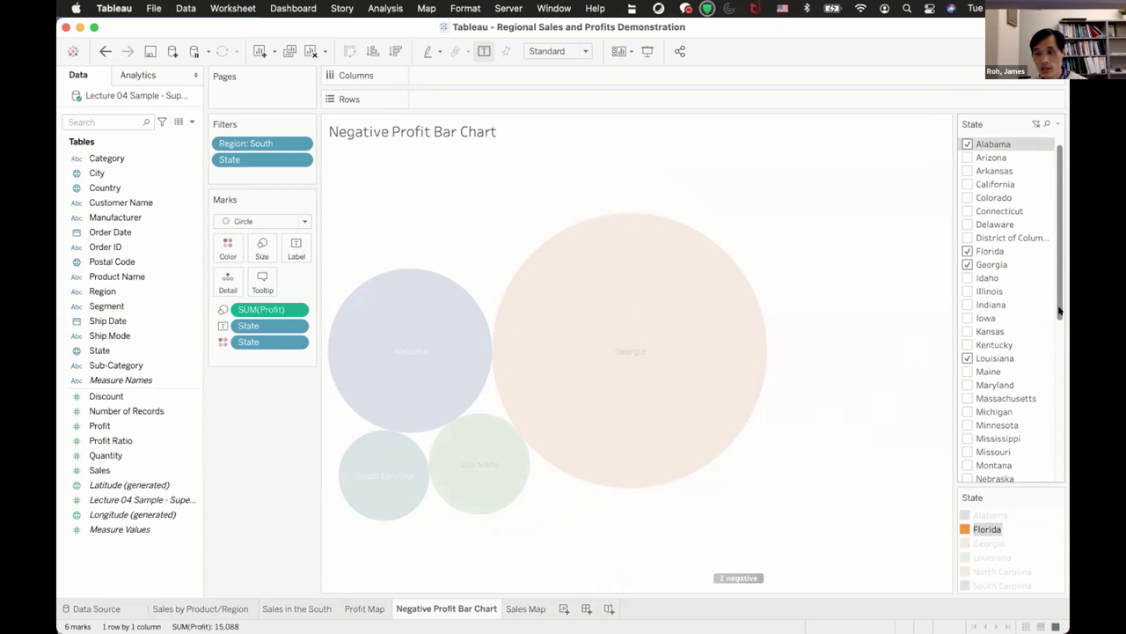
drag(1055, 311, 1061, 460)
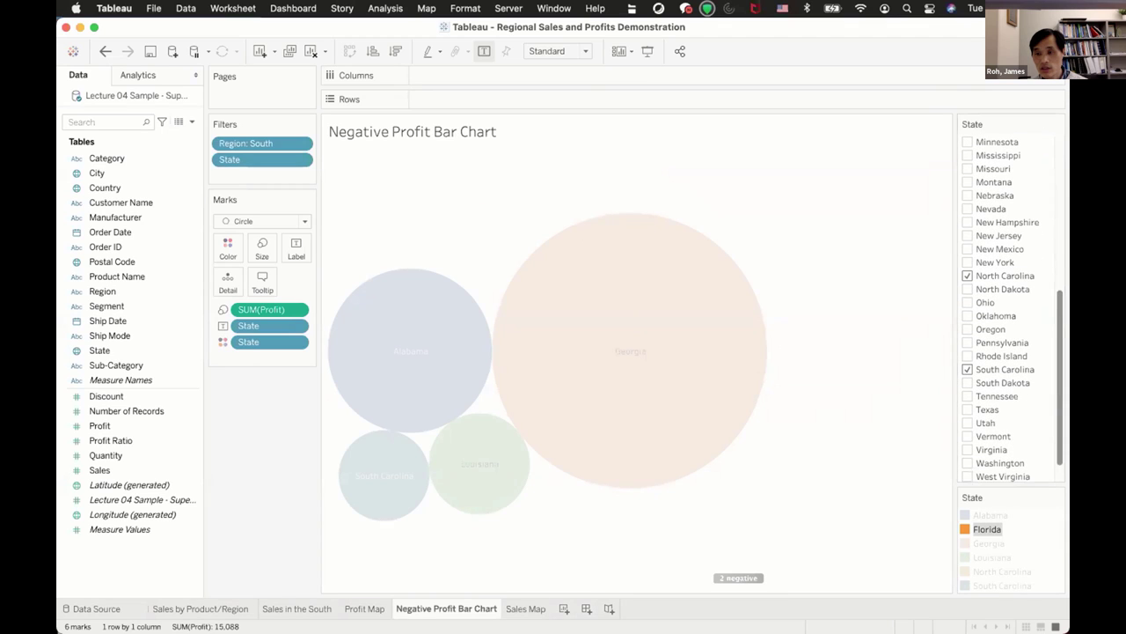
click(967, 449)
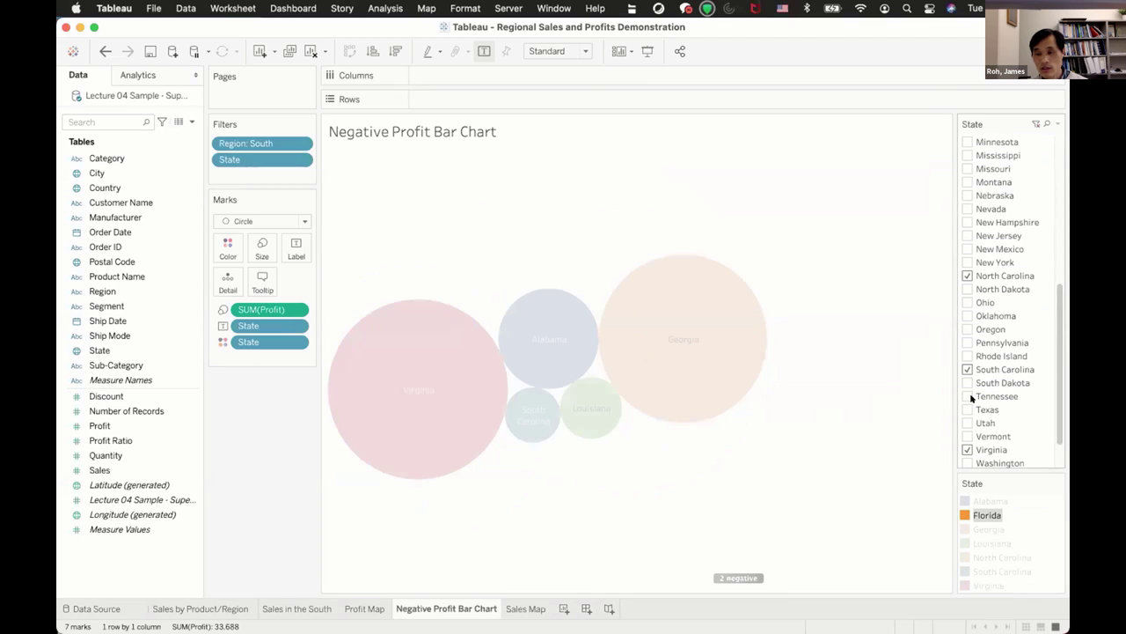
click(829, 469)
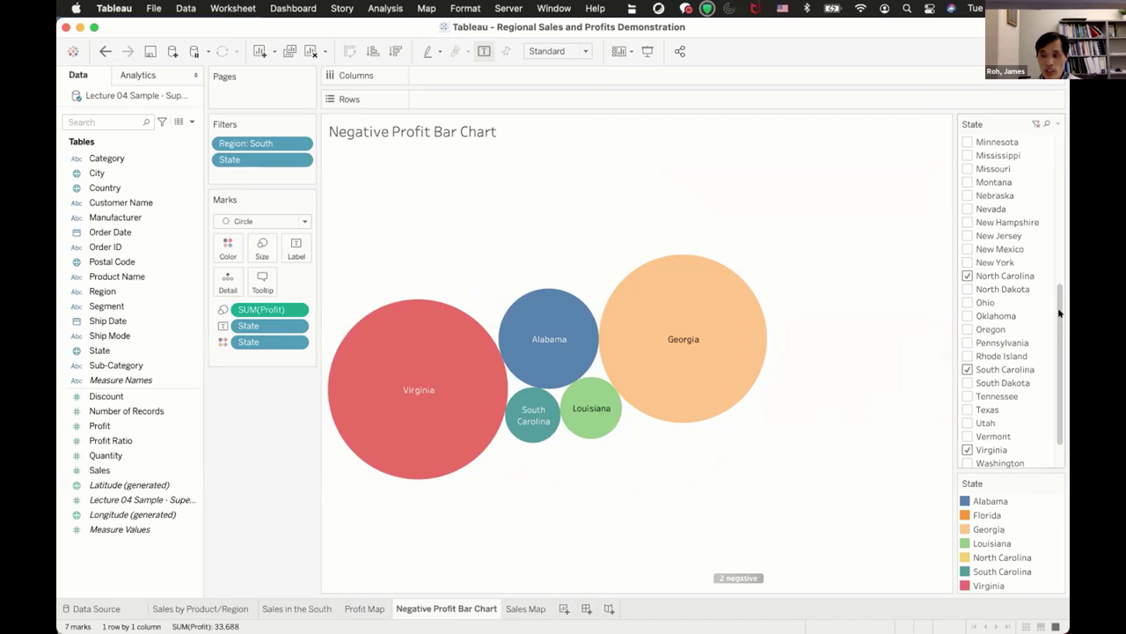
Include Texas and Tennessee in the State filter of the bubble chart
drag(1060, 323, 1059, 378)
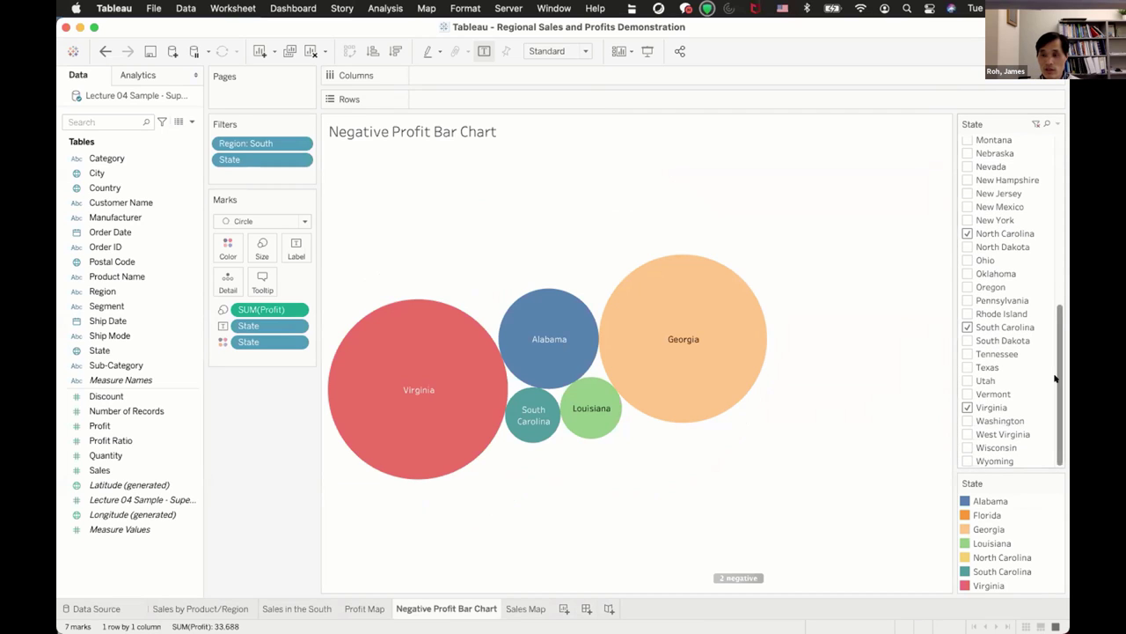
scroll(983, 342, up, 3)
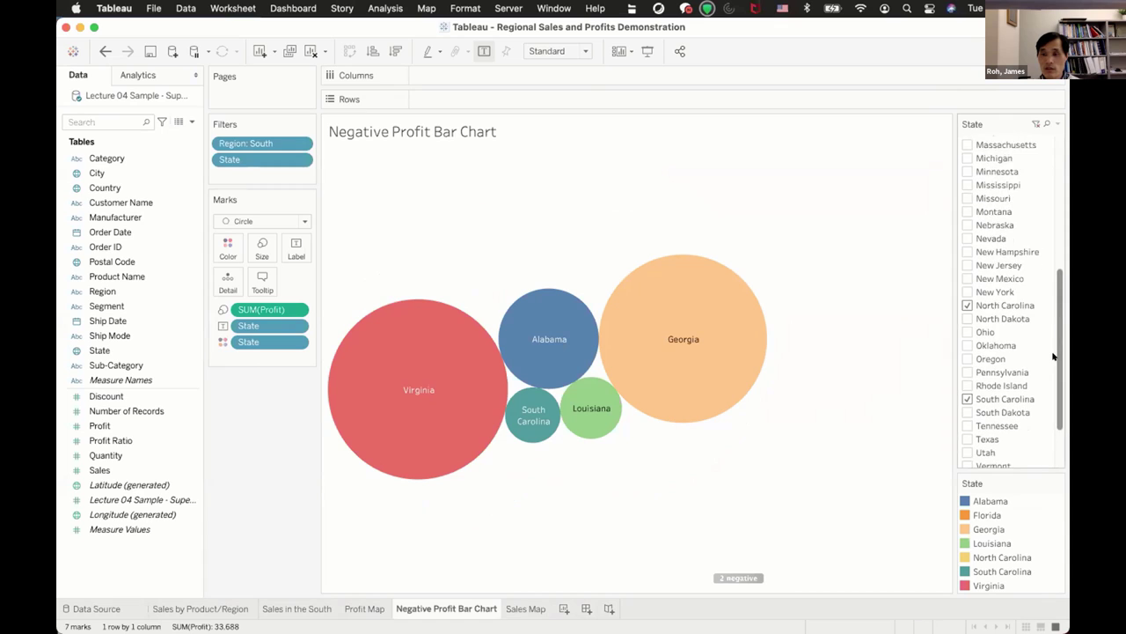
scroll(968, 384, down, 2)
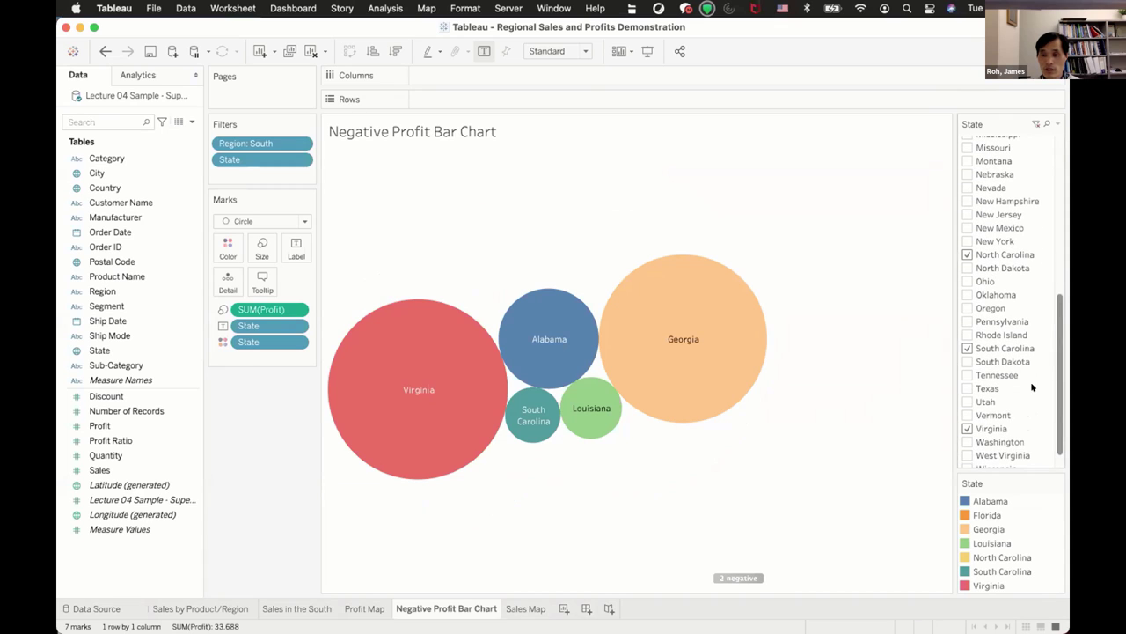
click(966, 388)
click(967, 375)
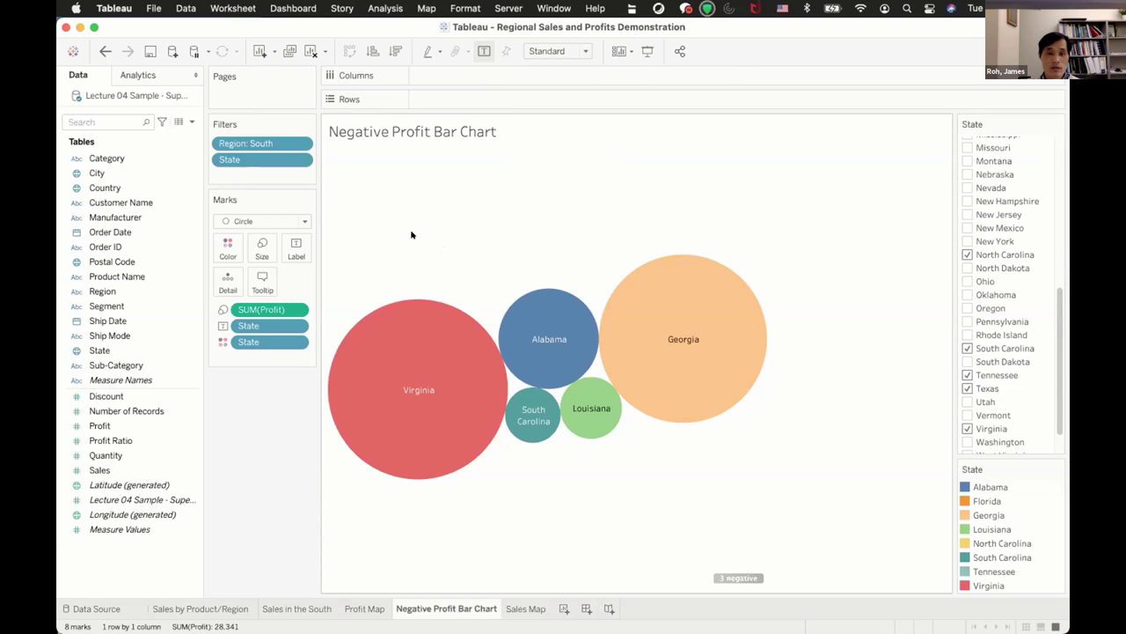
Remove the South Region filter from the worksheet and look through the states selected in the State filter
drag(266, 152, 119, 278)
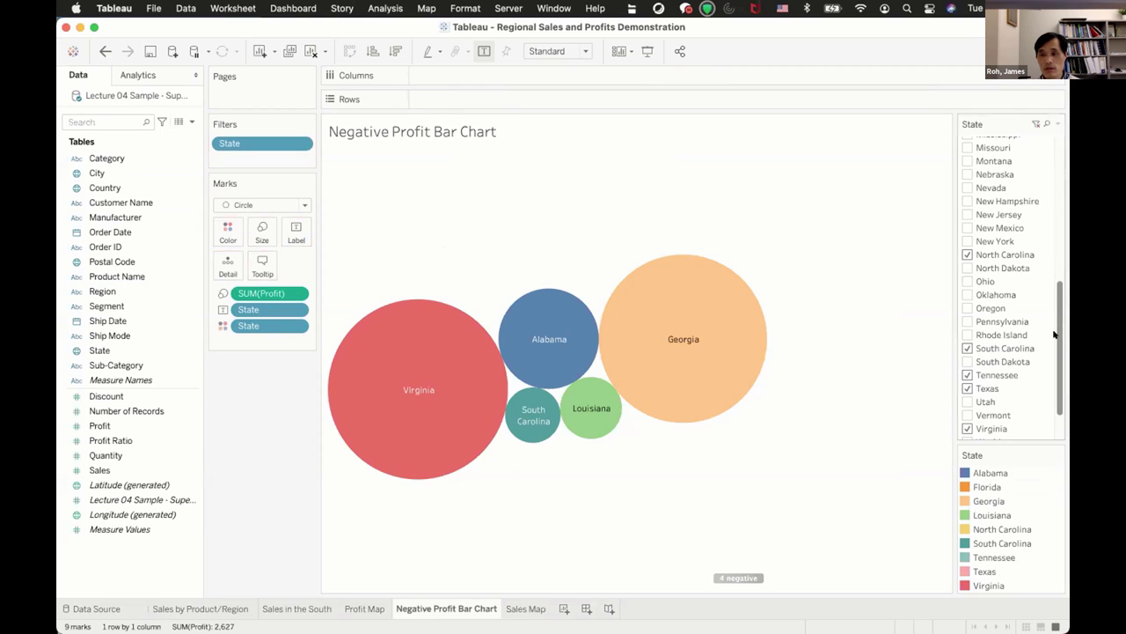
scroll(1055, 253, up, 10)
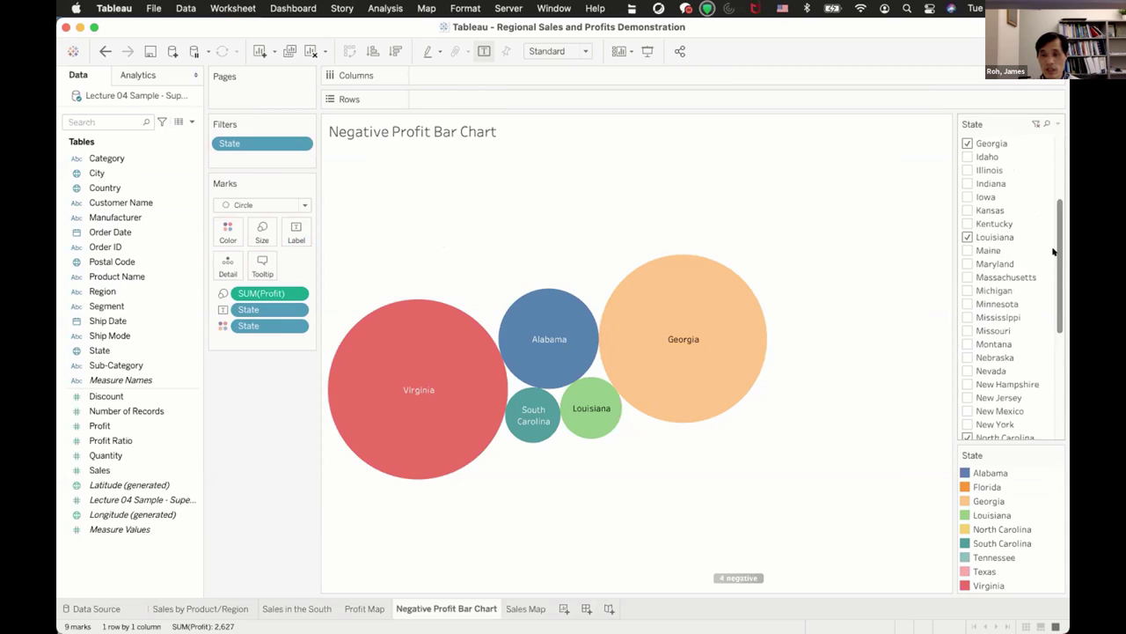
scroll(1060, 201, up, 3)
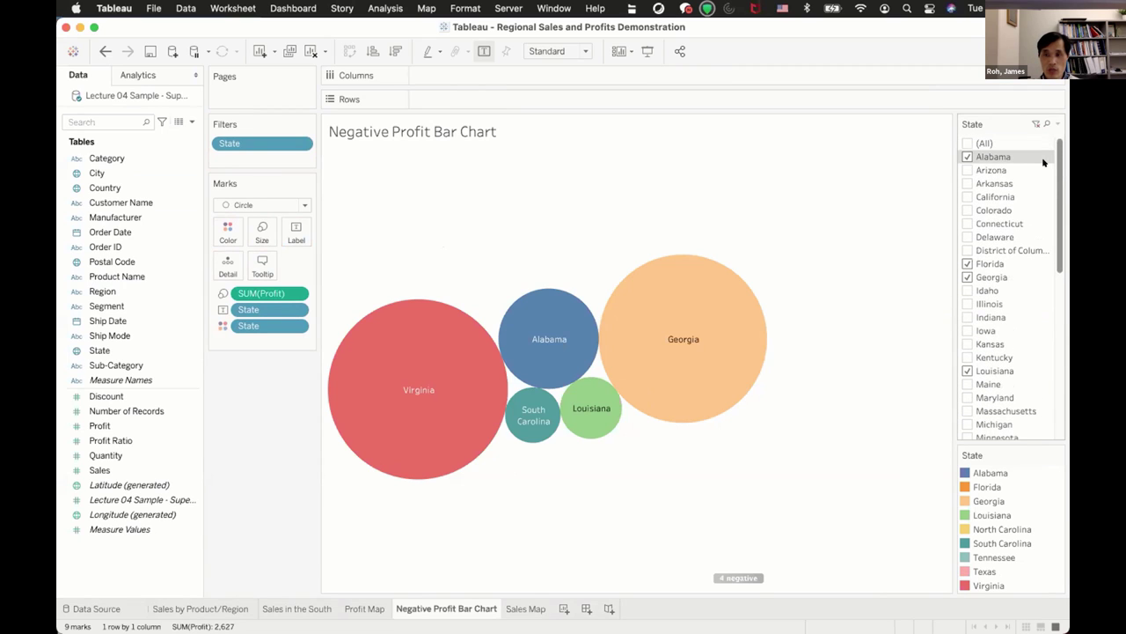
scroll(1060, 201, down, 10)
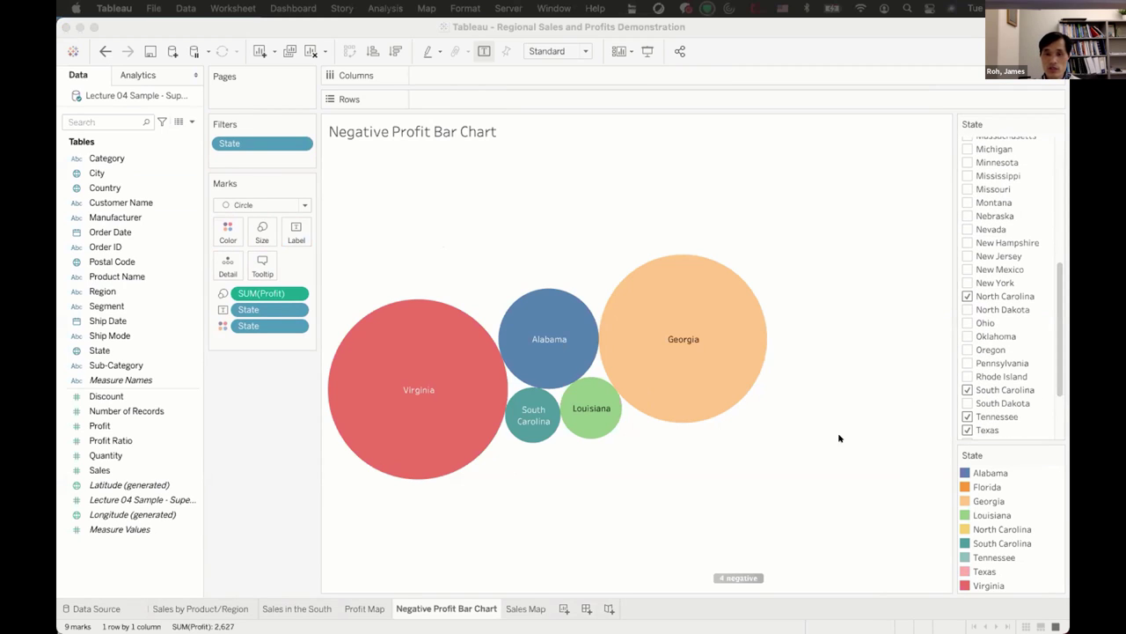
Undo the filter and chart type changes back to the horizontal bar chart of profit by state for the South region
click(105, 51)
click(105, 51)
click(105, 51)
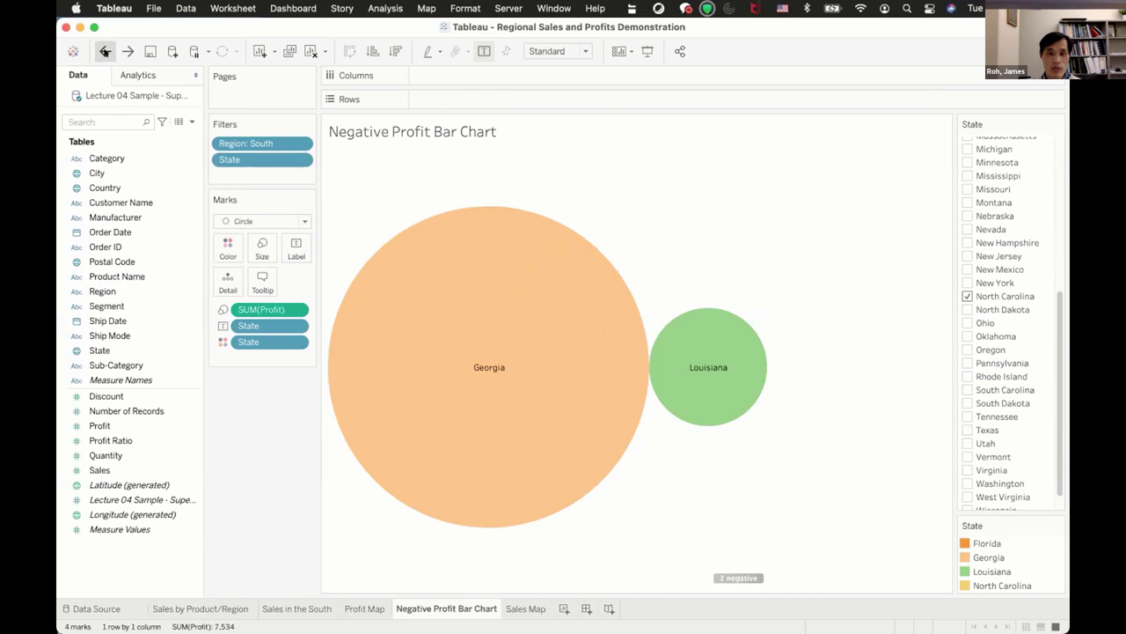
click(105, 51)
click(105, 51)
click(104, 51)
click(105, 51)
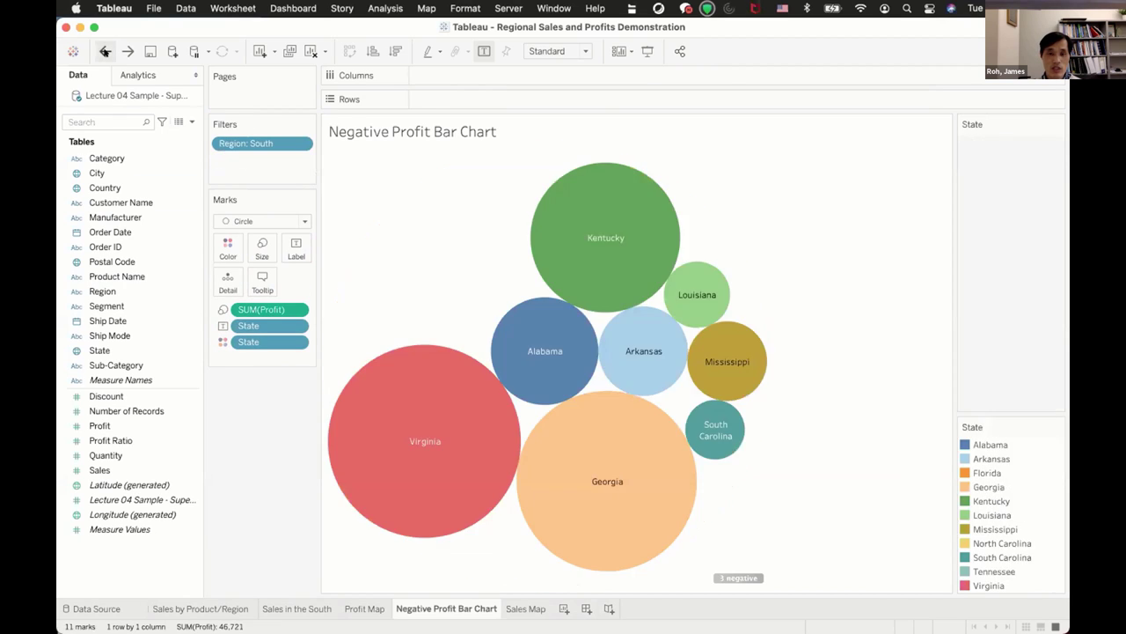
click(104, 51)
click(104, 51)
click(105, 51)
click(105, 51)
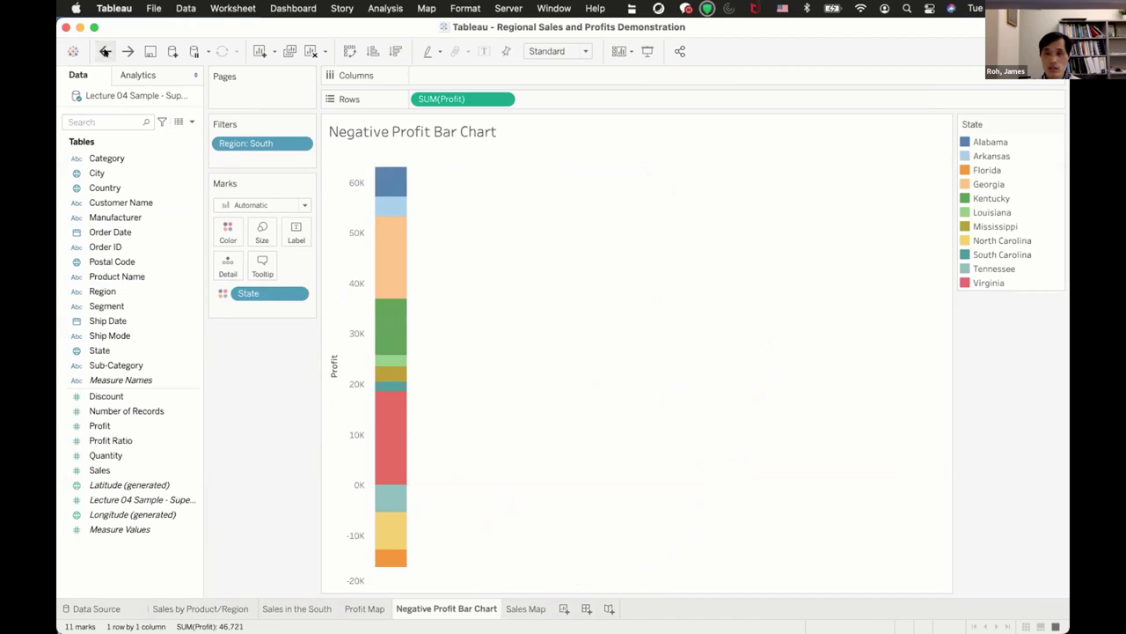
click(104, 51)
click(104, 51)
click(105, 51)
click(105, 51)
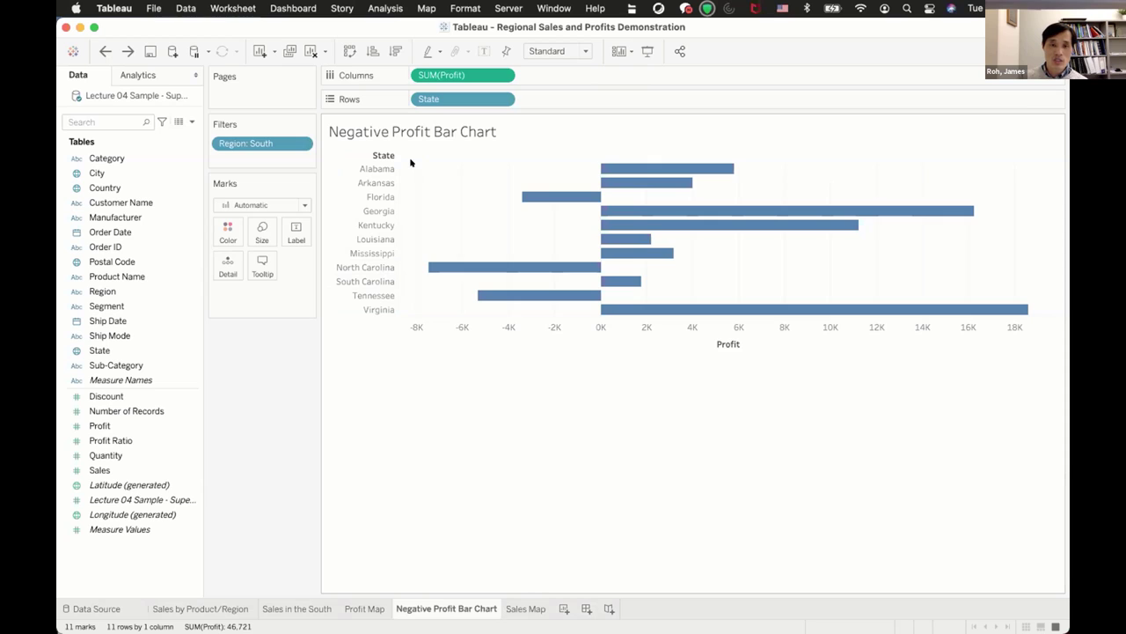
Try keeping only the Florida, North Carolina and Tennessee bars with negative profit, and undo that filter
drag(410, 162, 590, 313)
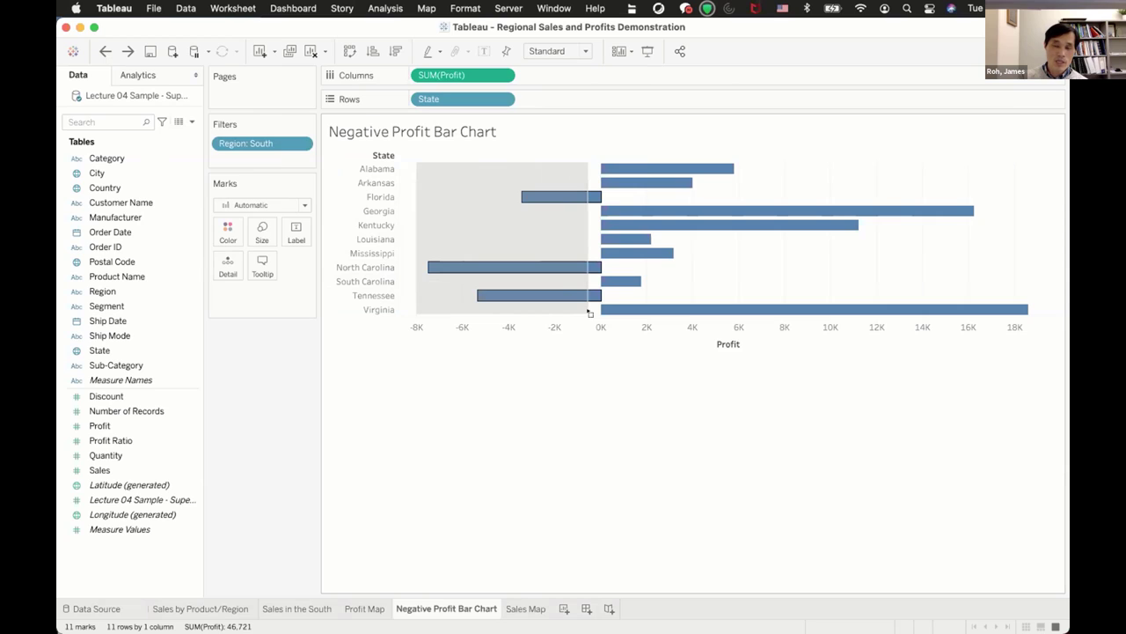
drag(589, 313, 589, 311)
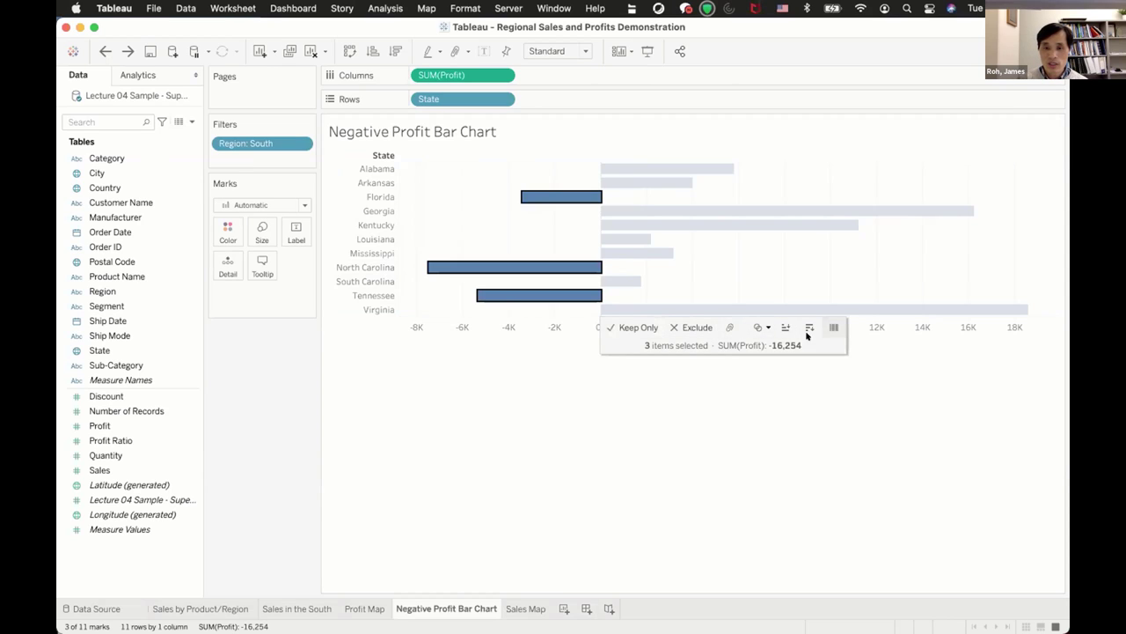
click(638, 326)
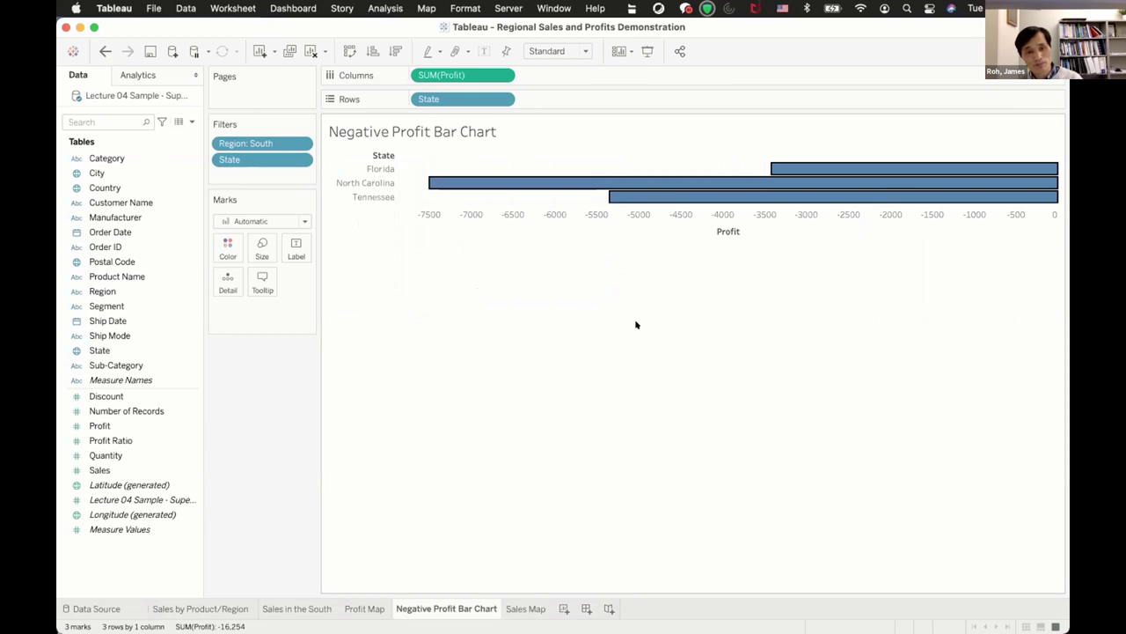
key(super+z)
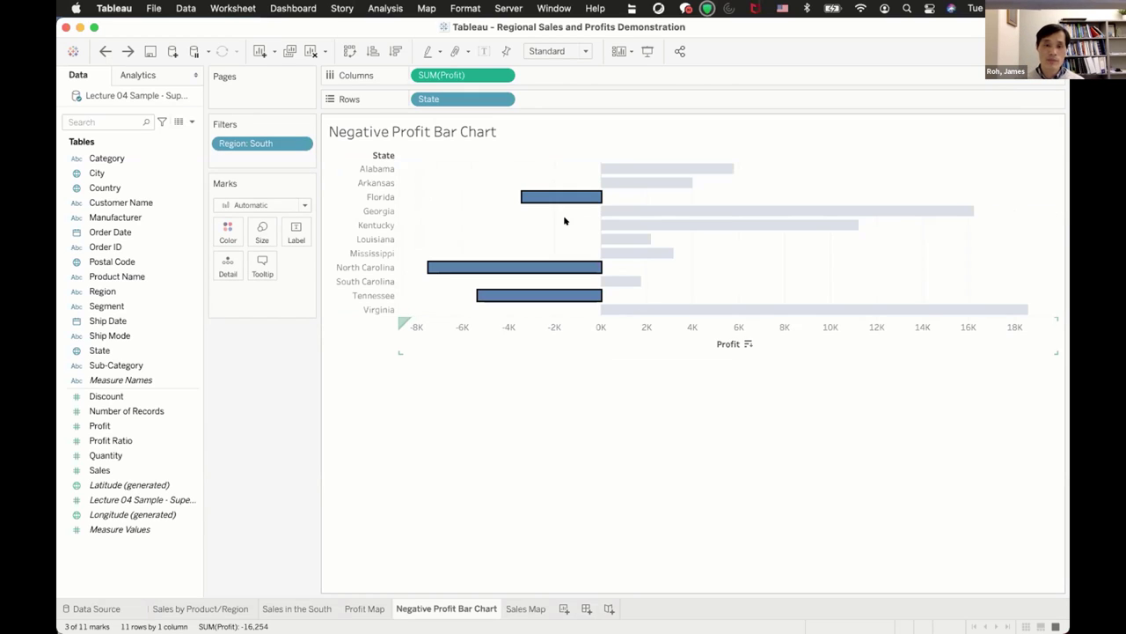
Select the negative-profit bars for Florida, North Carolina and Tennessee and keep only those states in the chart
drag(411, 166, 581, 310)
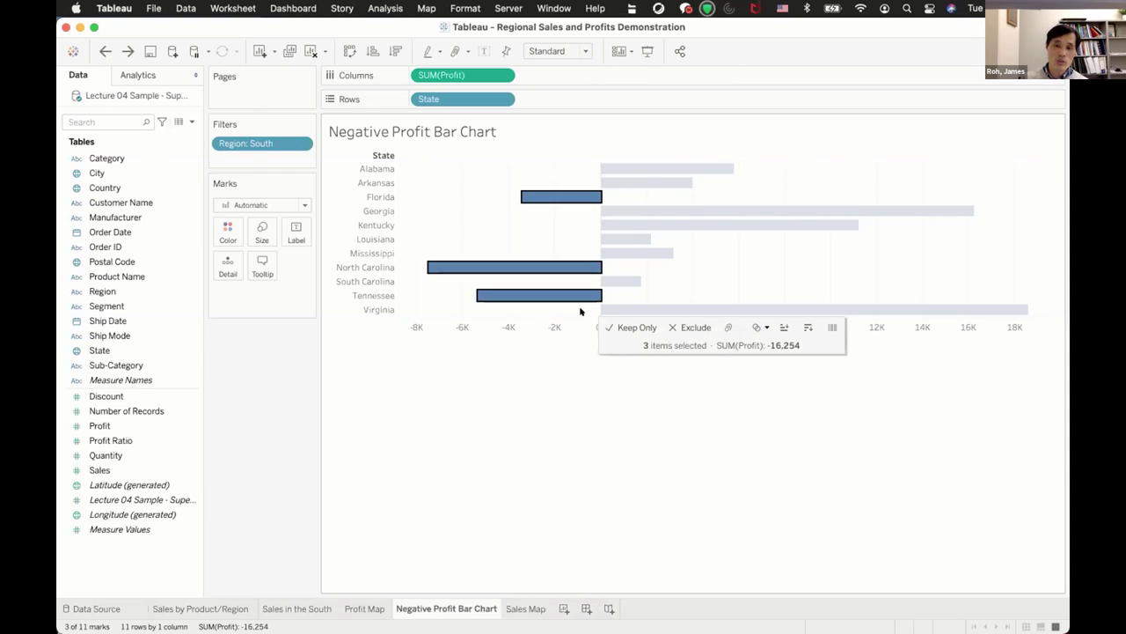
click(632, 326)
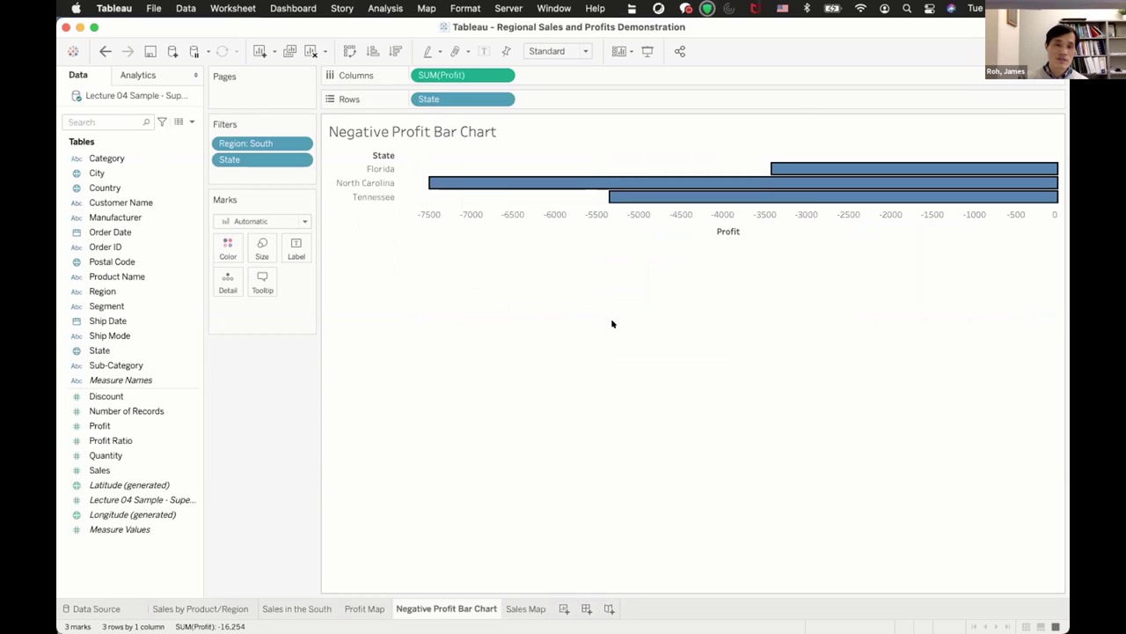
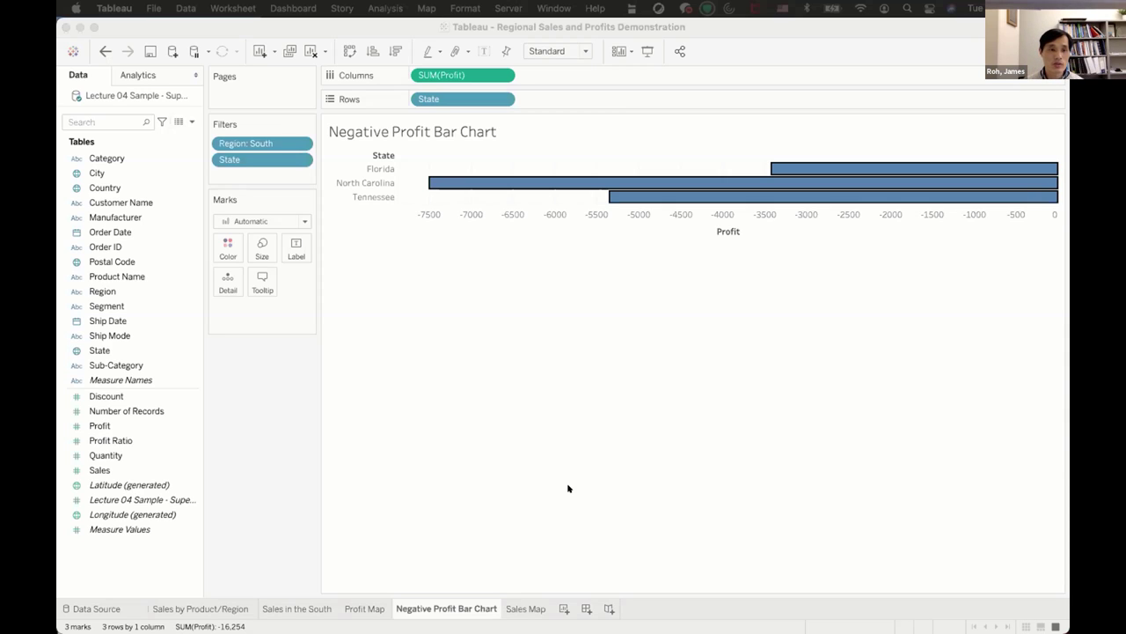
Start a City filter on the Negative Profit Bar Chart and look through its wildcard, condition and top options
click(94, 167)
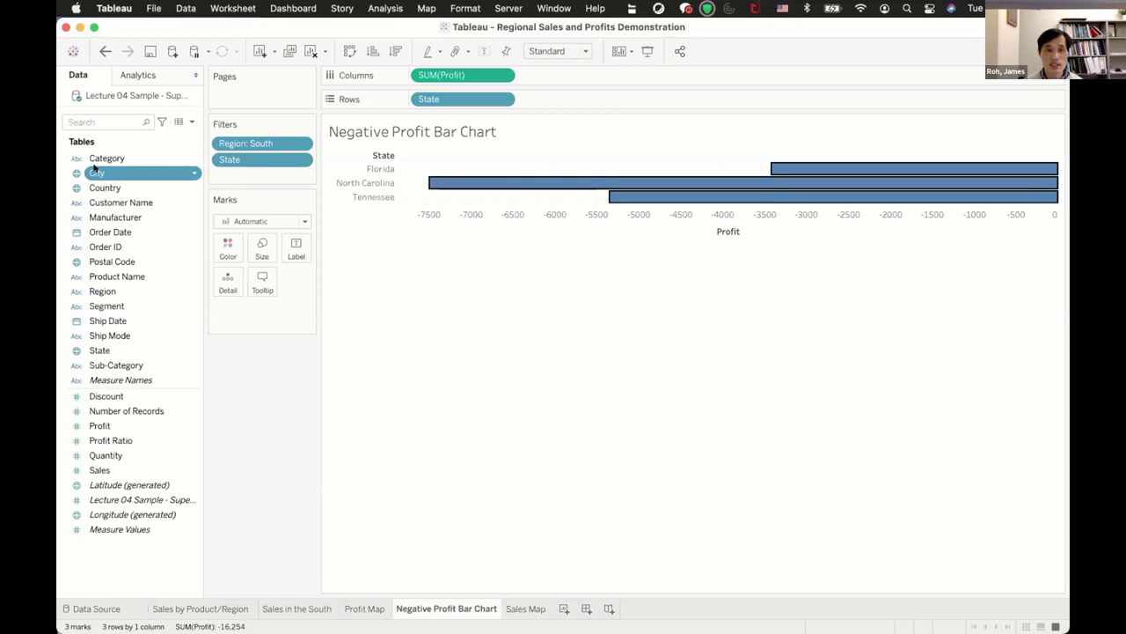
drag(94, 167, 226, 167)
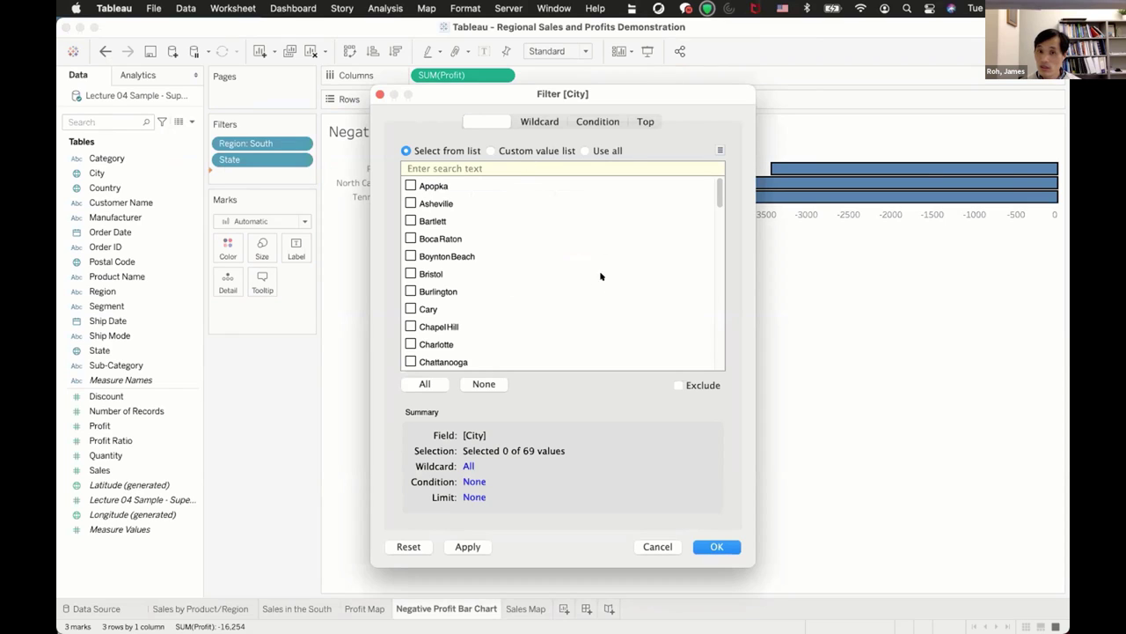
click(644, 122)
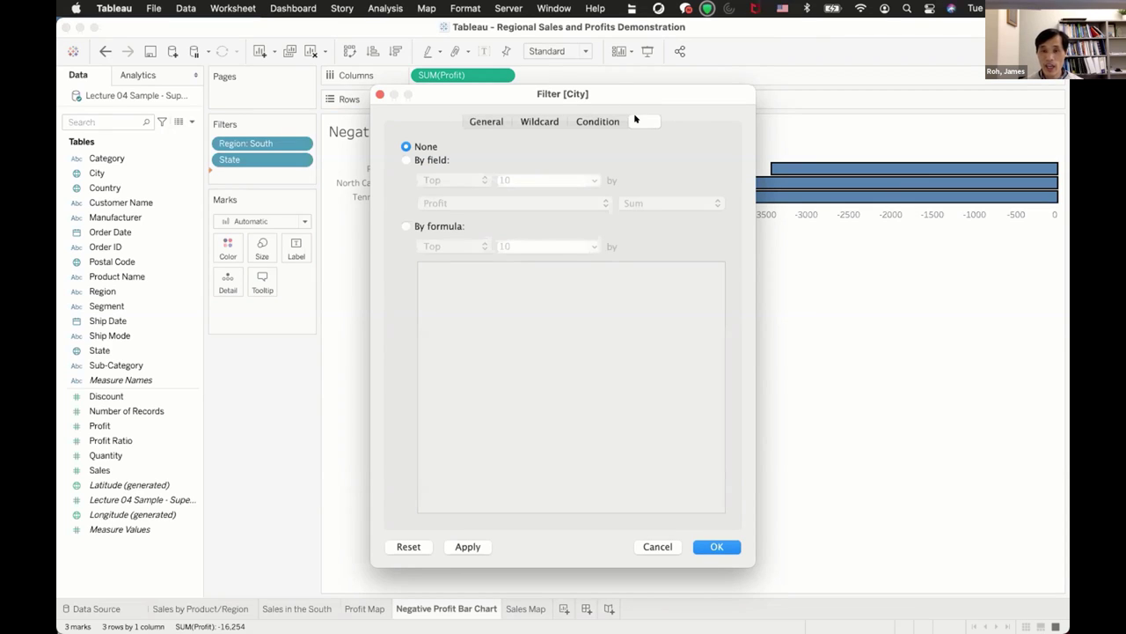
click(487, 120)
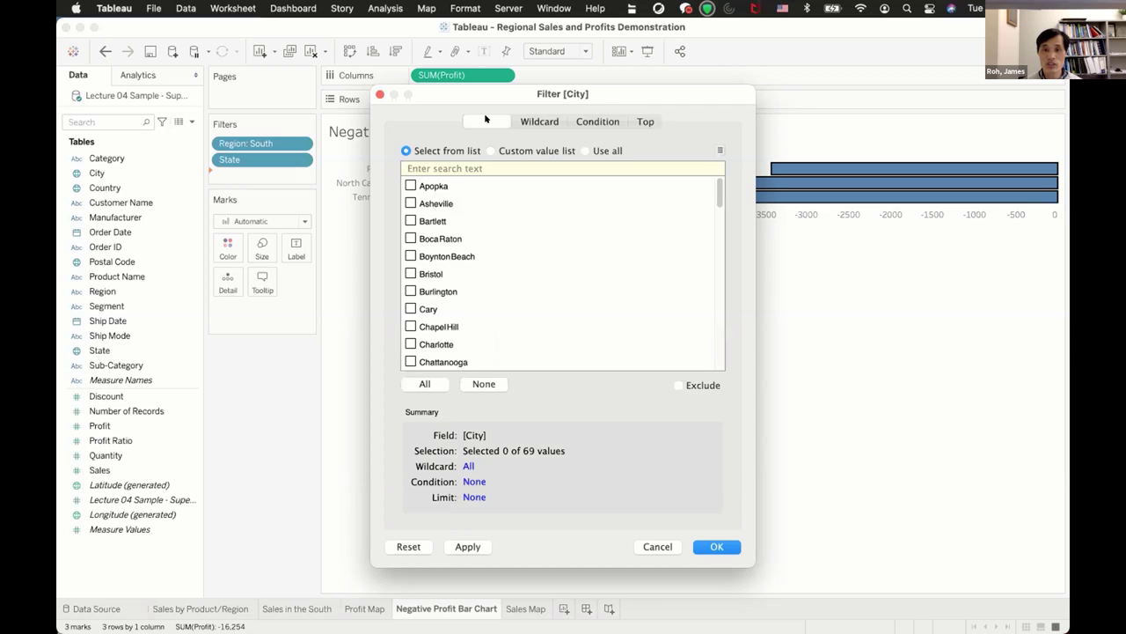
click(534, 122)
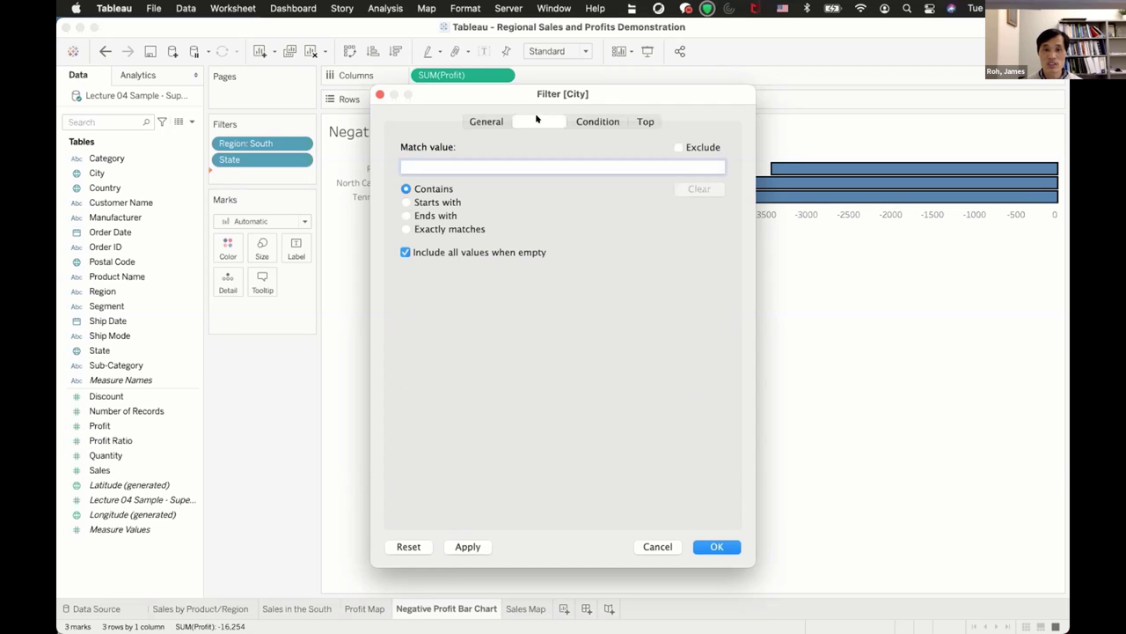
click(581, 122)
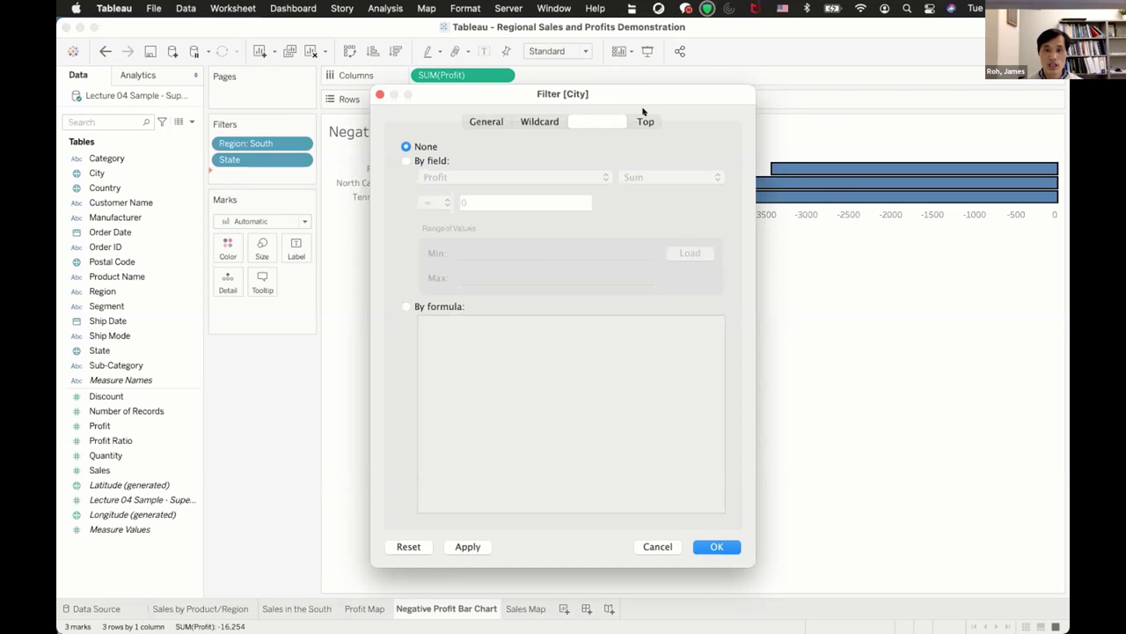
click(643, 118)
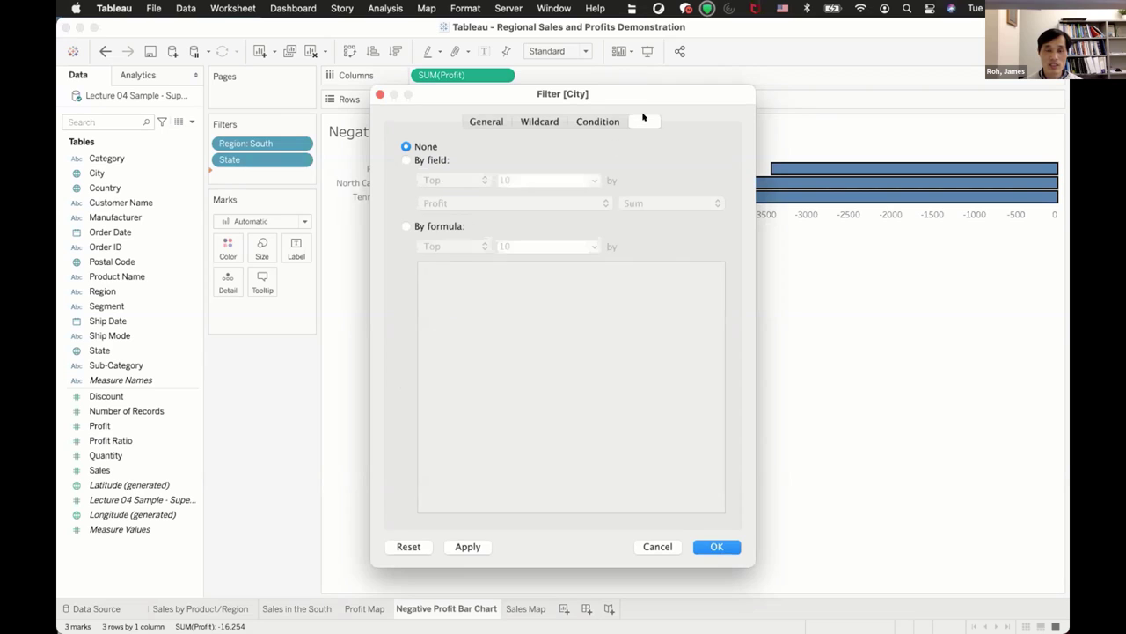
Limit the City filter to the bottom 5 cities by sum of Profit and apply it
click(402, 158)
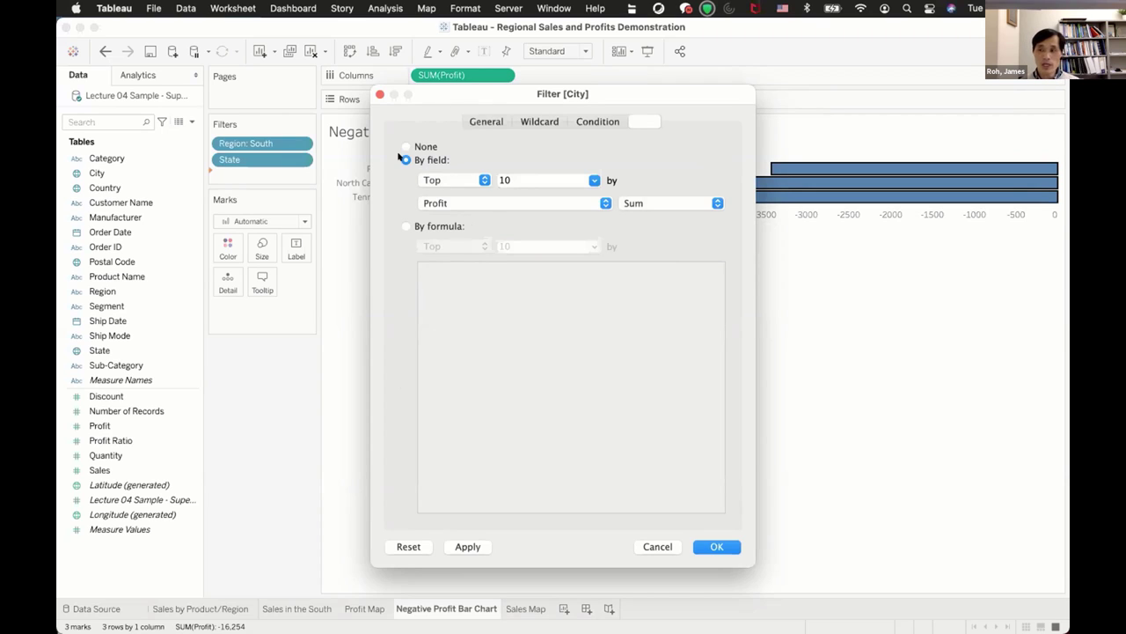
click(445, 176)
click(445, 189)
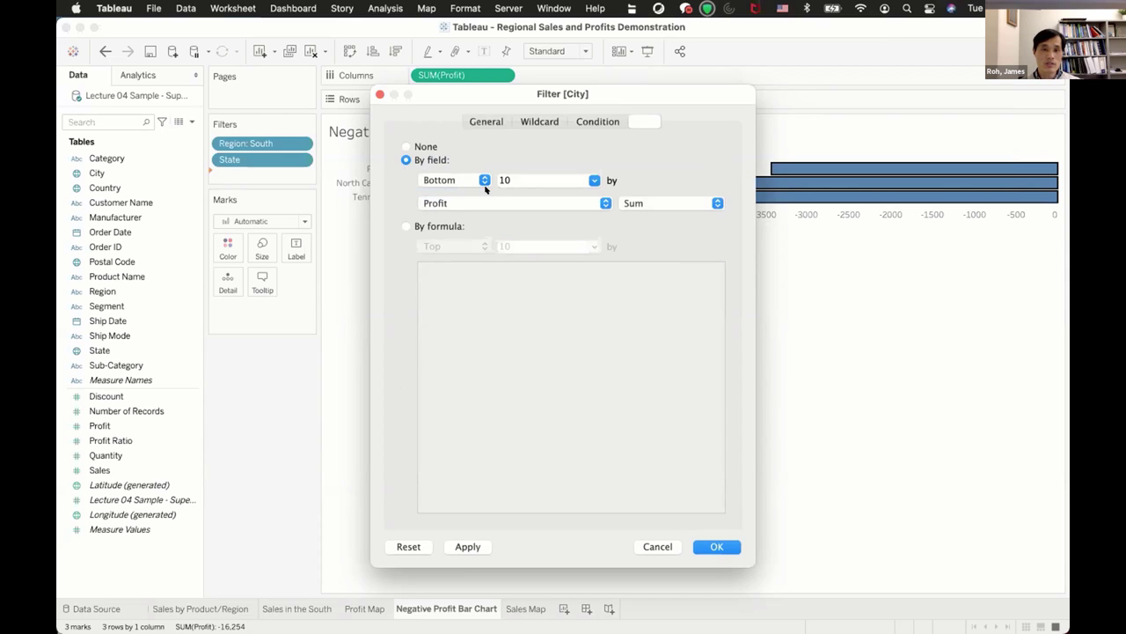
click(522, 175)
double_click(522, 175)
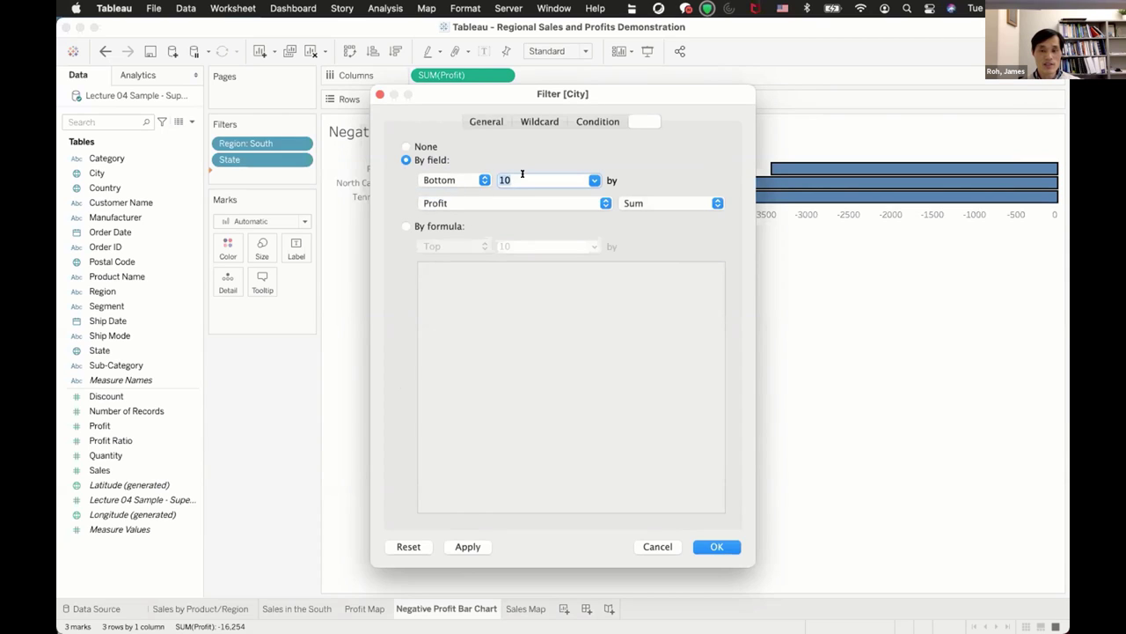
text(5)
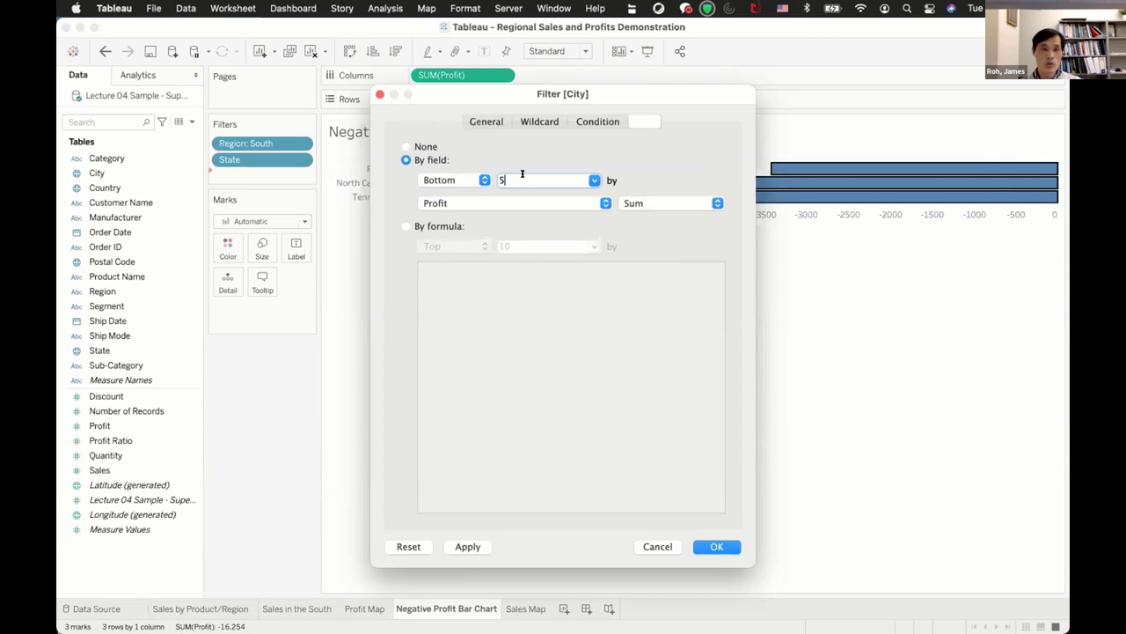
click(702, 547)
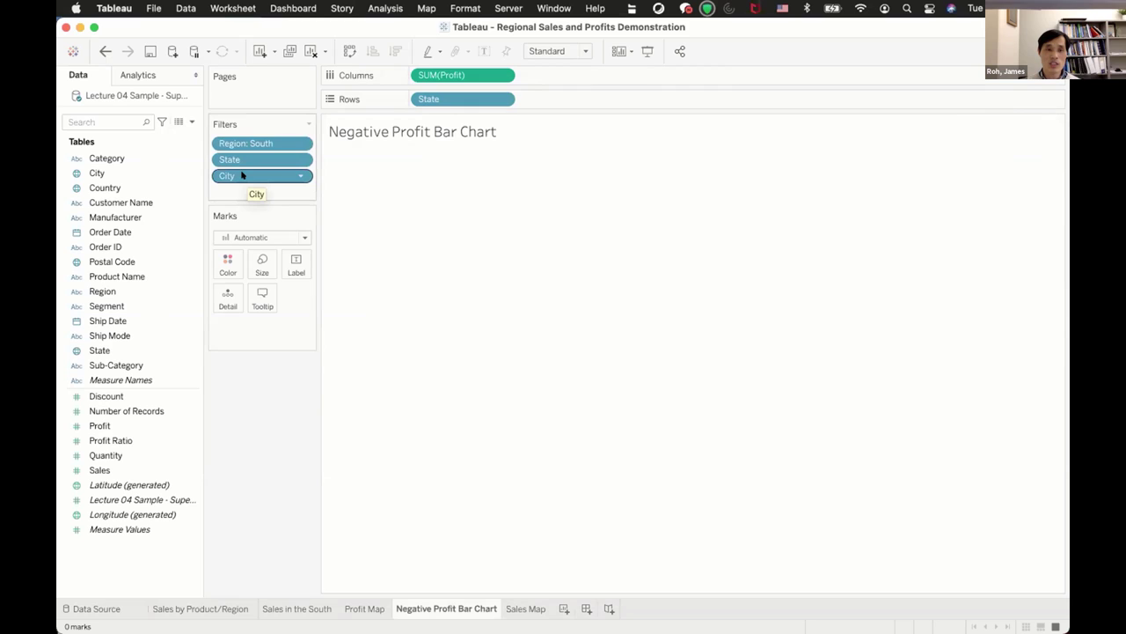
Move the City filter above the Region filter and add the State filter to context
drag(242, 175, 241, 131)
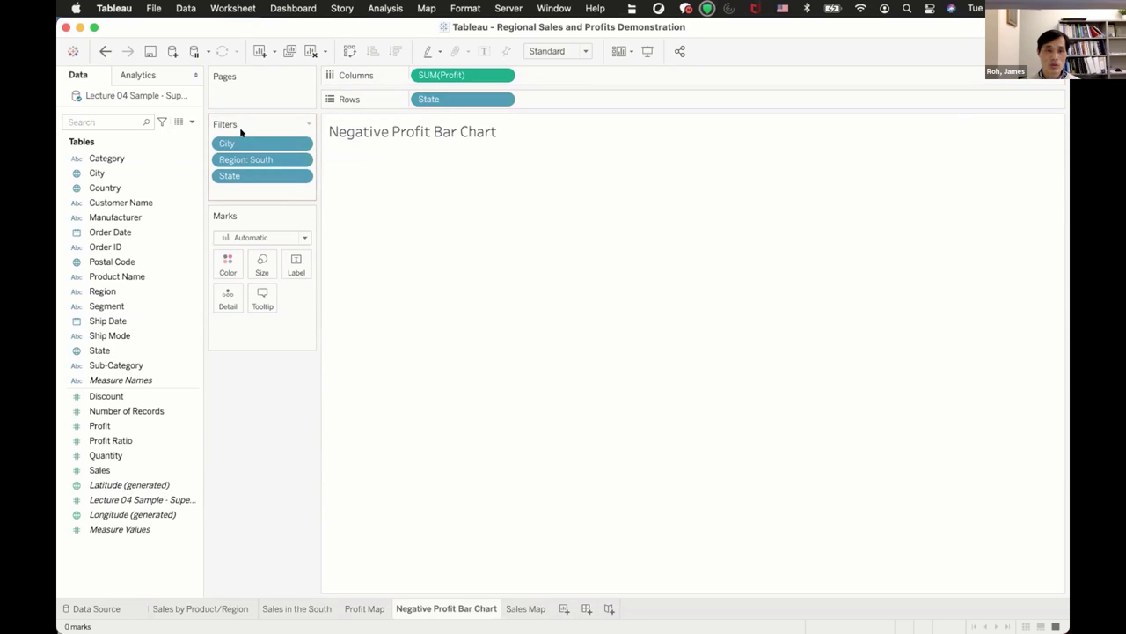
click(298, 176)
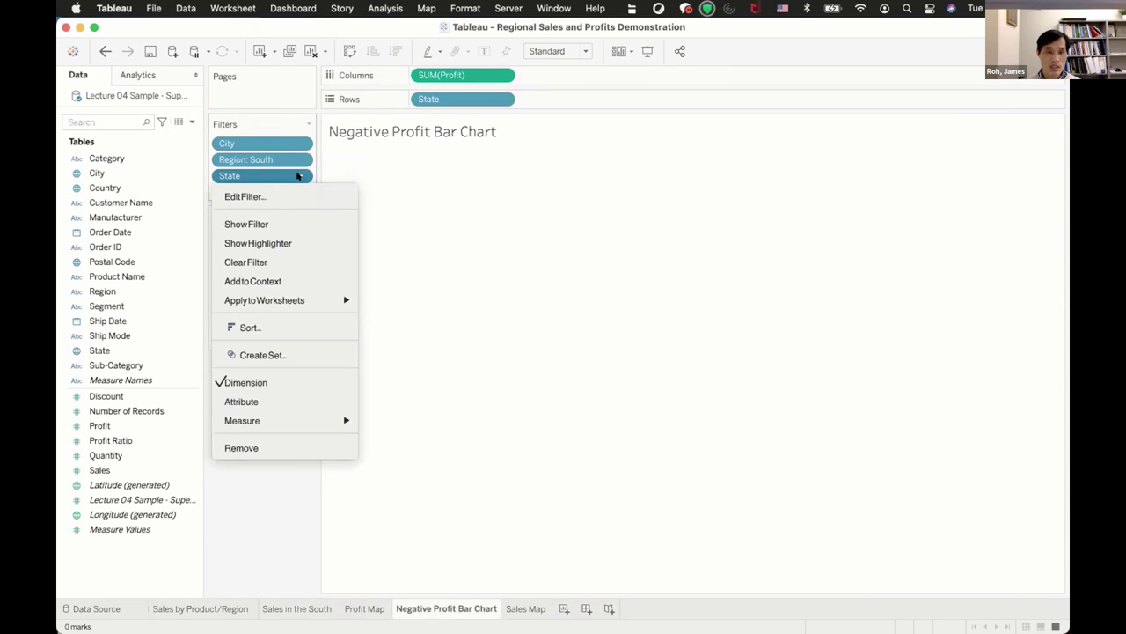
click(297, 278)
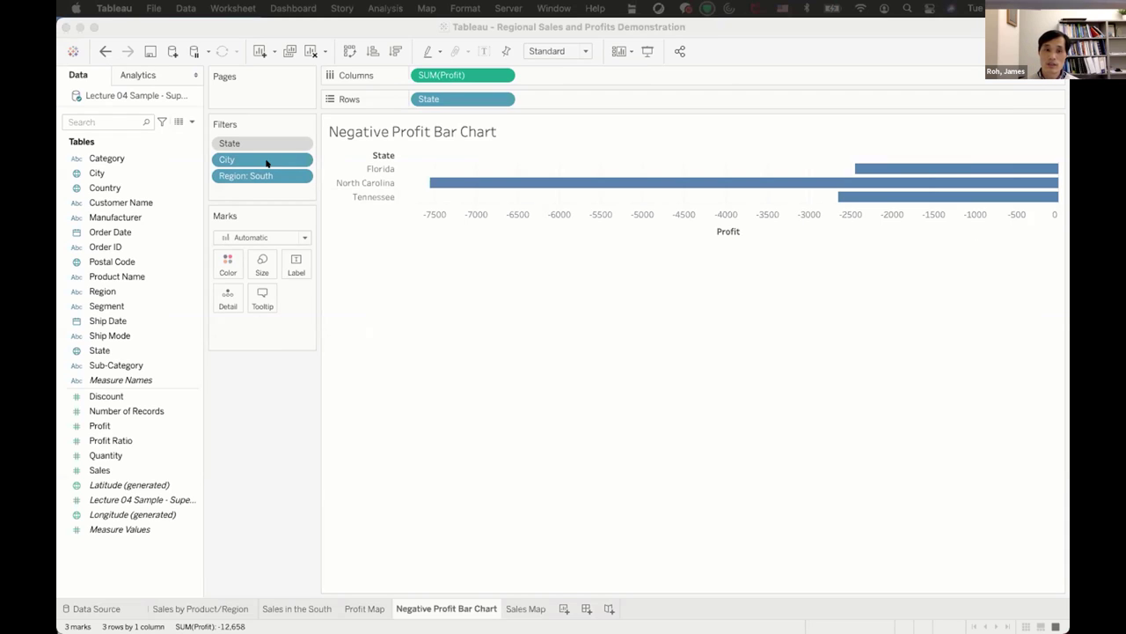
Take the City filter off and restore it twice to compare the state profits with and without it
click(272, 132)
key(super+z)
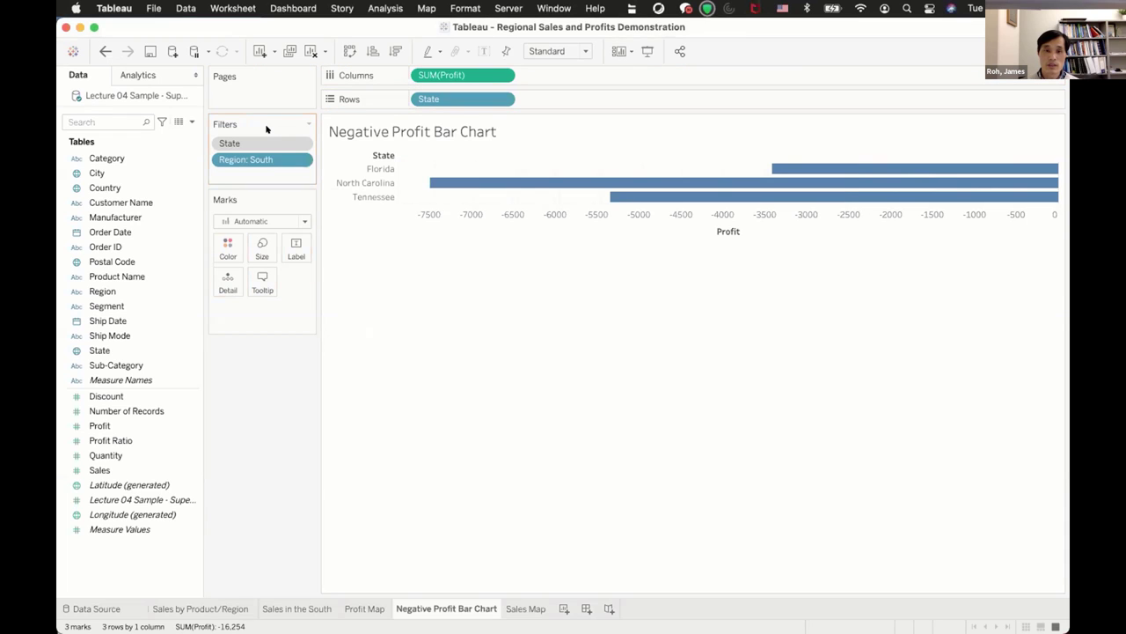
key(super+shift+z)
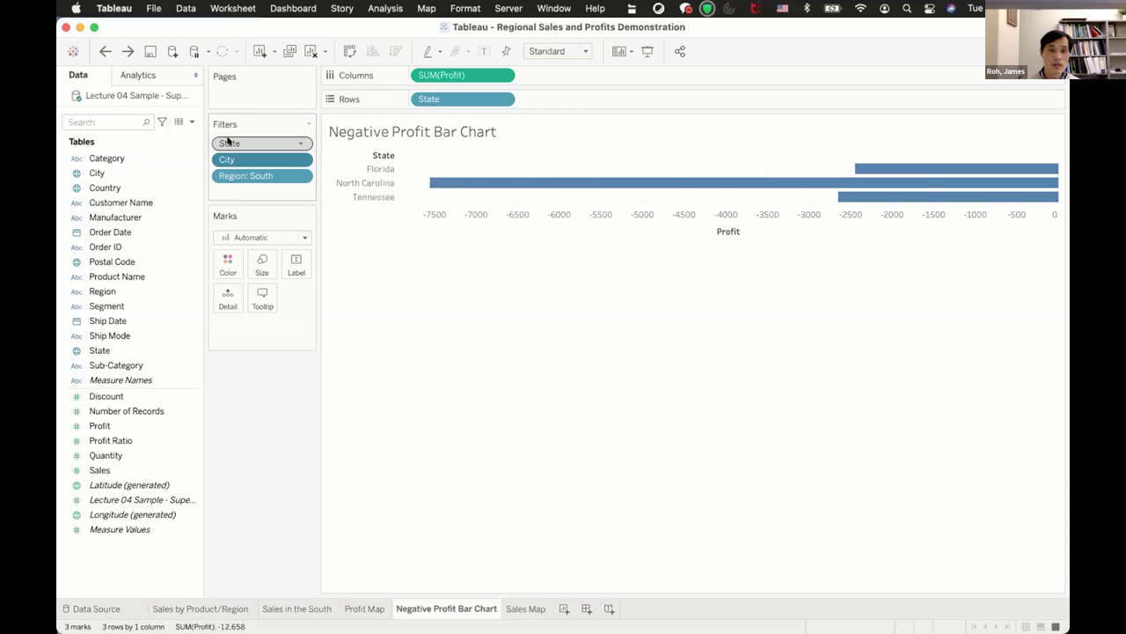
key(super+z)
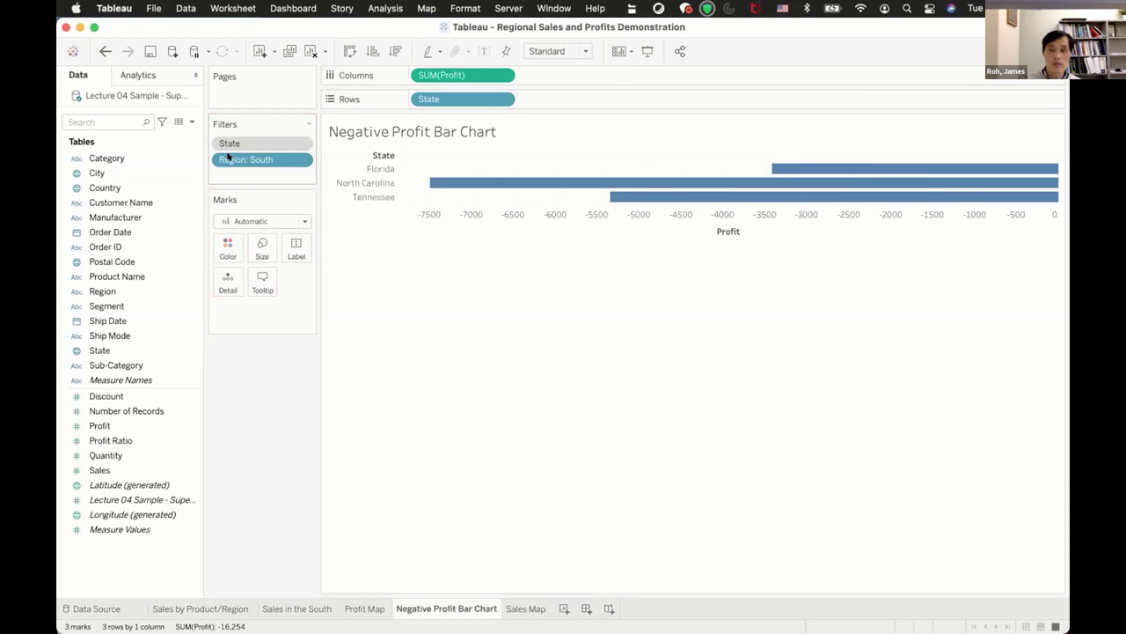
key(super+shift+z)
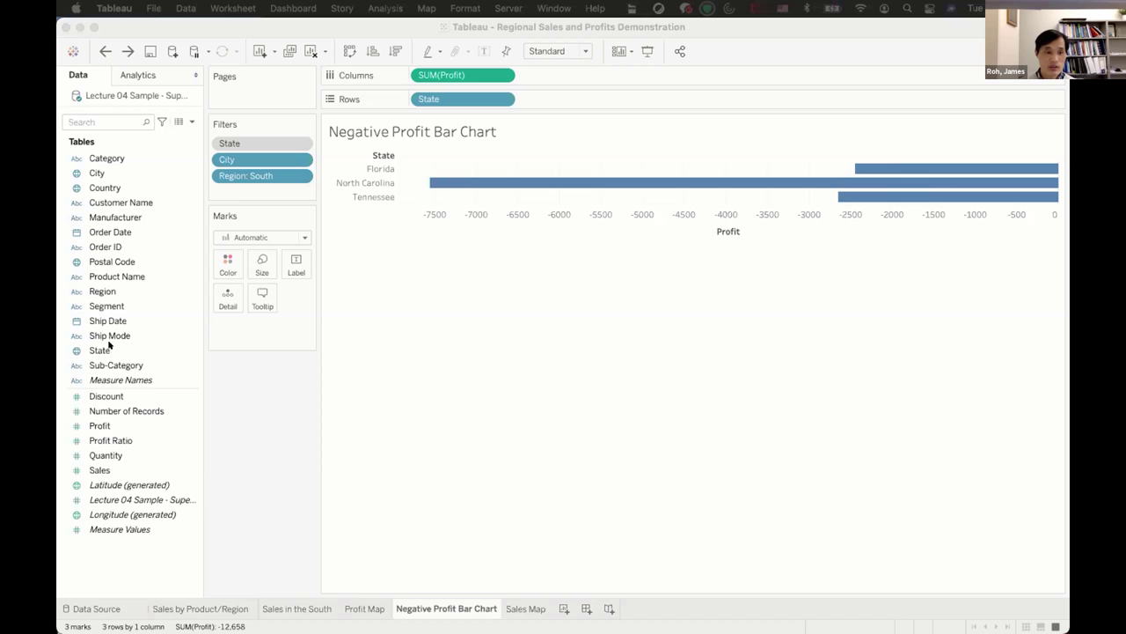
Break the state bars down by Sub-Category in the rows and color them by Profit
drag(110, 365, 555, 99)
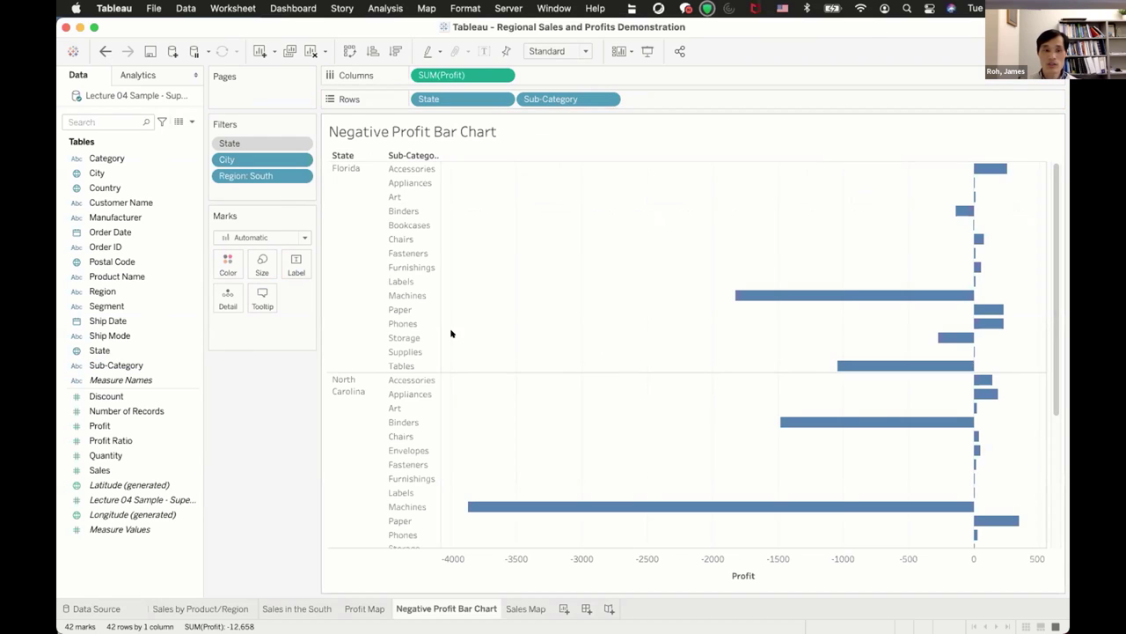
drag(104, 425, 229, 264)
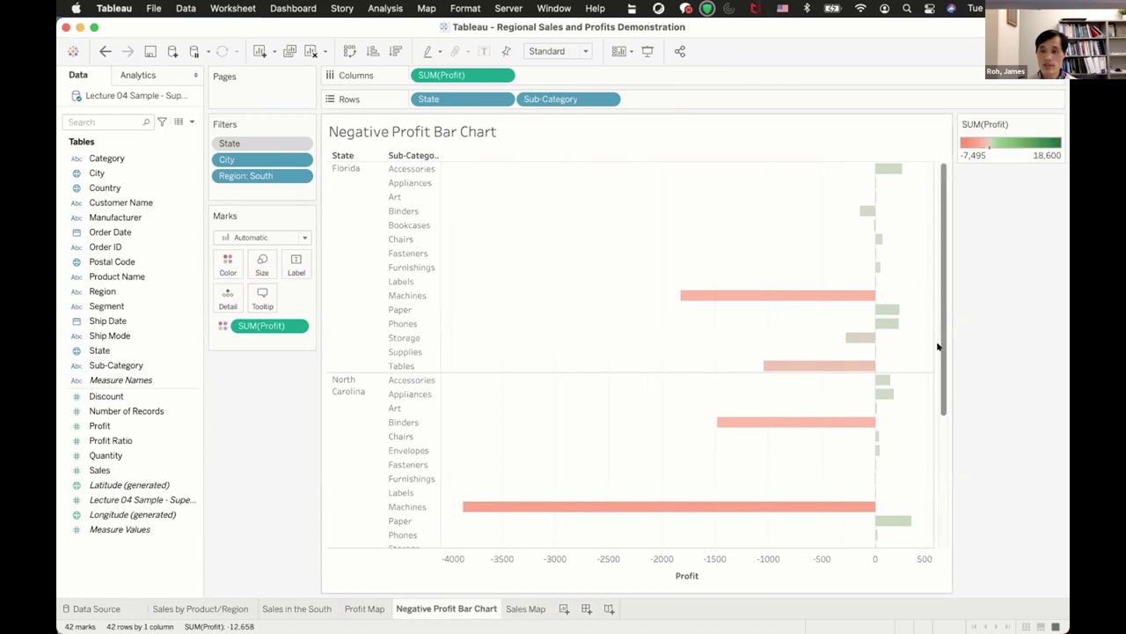
drag(938, 347, 940, 266)
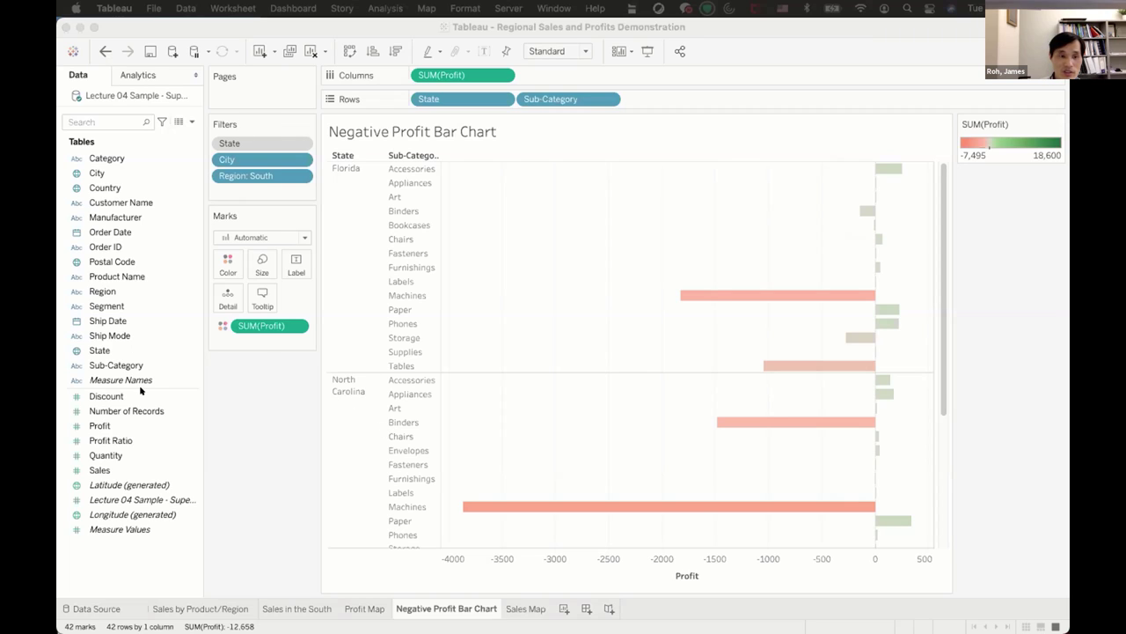
Filter the chart by years of Order Date with all years included, and show that filter beside the chart
click(107, 231)
drag(123, 231, 264, 190)
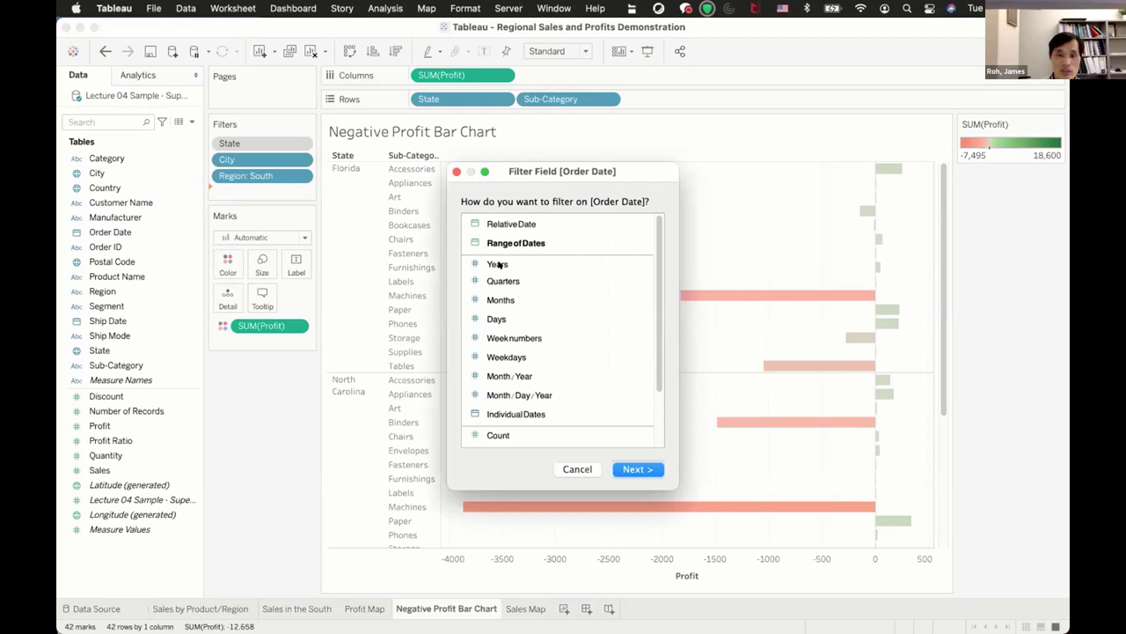
click(501, 264)
click(639, 469)
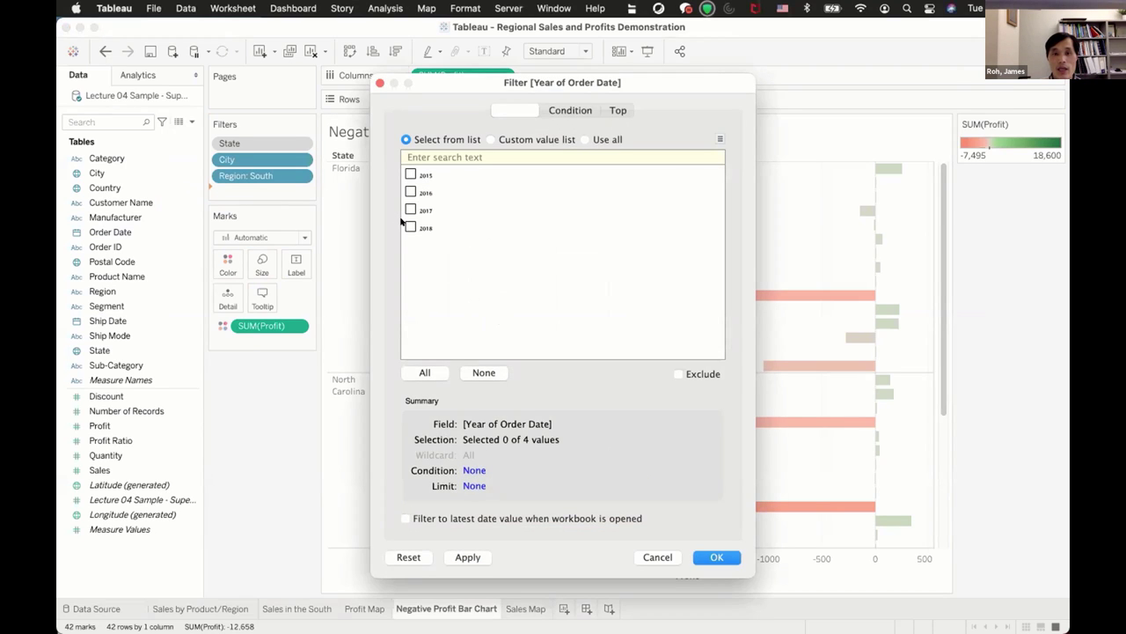
click(420, 369)
click(710, 557)
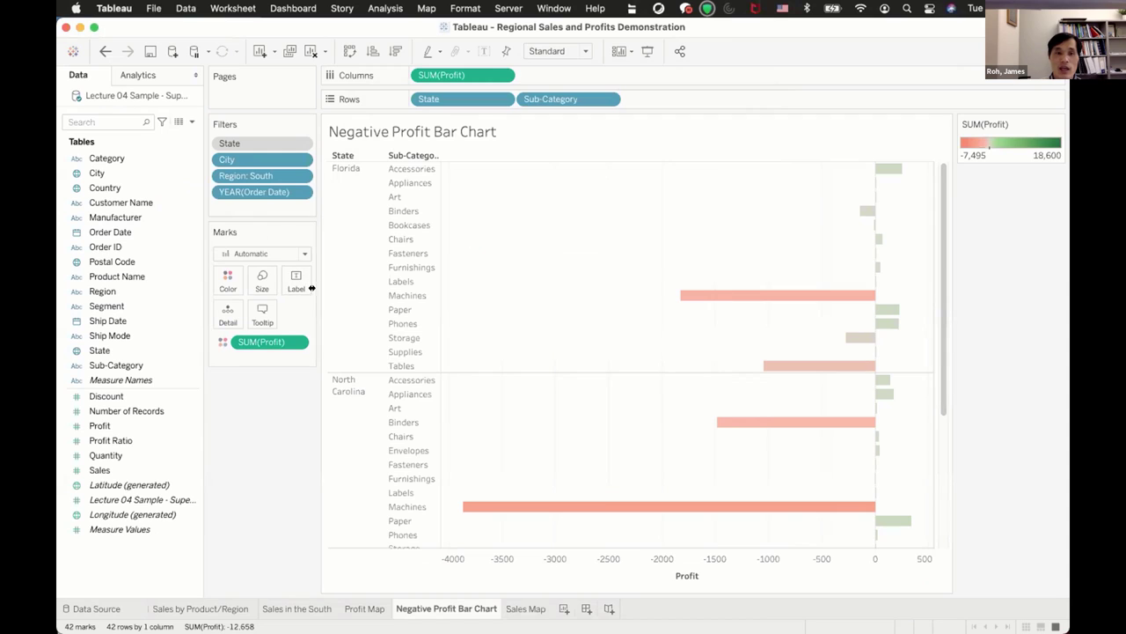
right_click(283, 189)
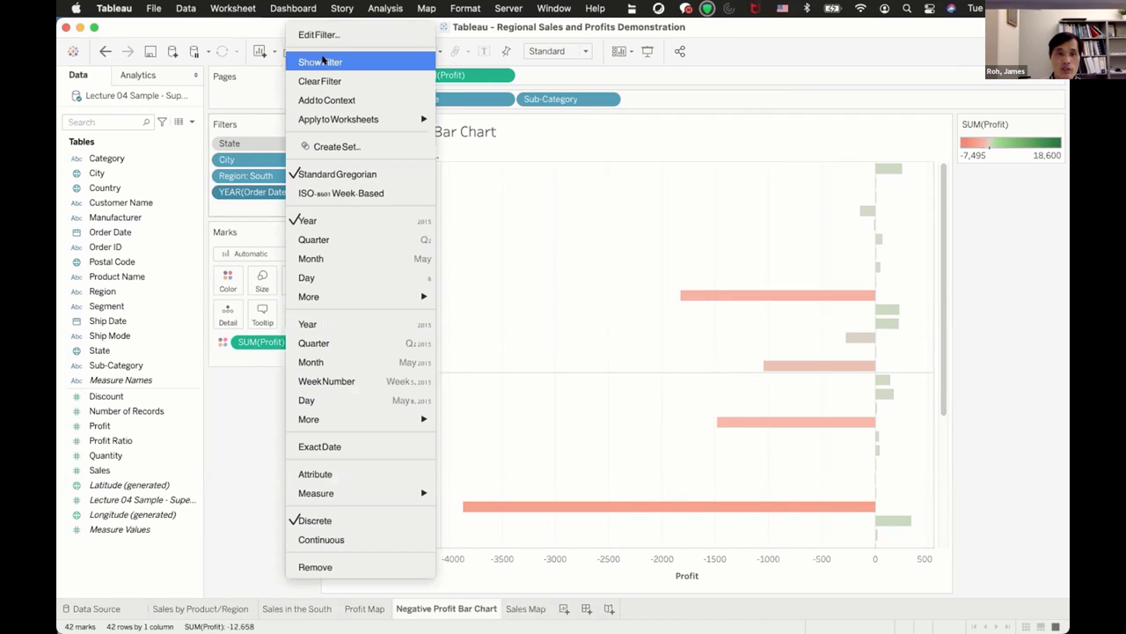
click(322, 61)
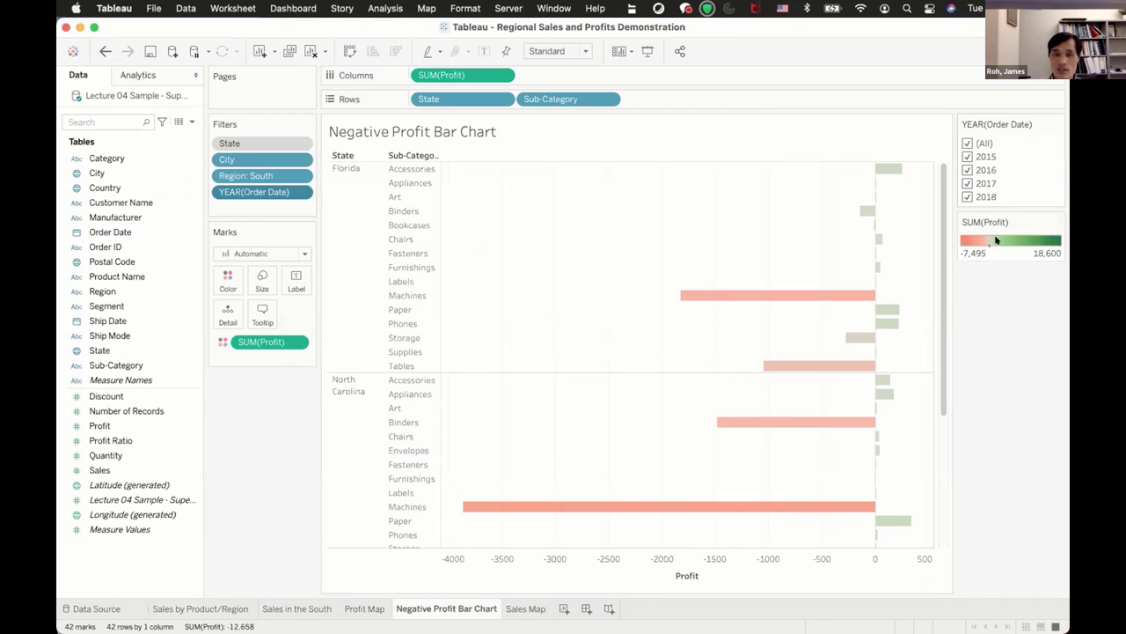
Restrict the Order Date years to 2015 and 2018 and look through the sub-category profits of each state
click(965, 144)
click(965, 157)
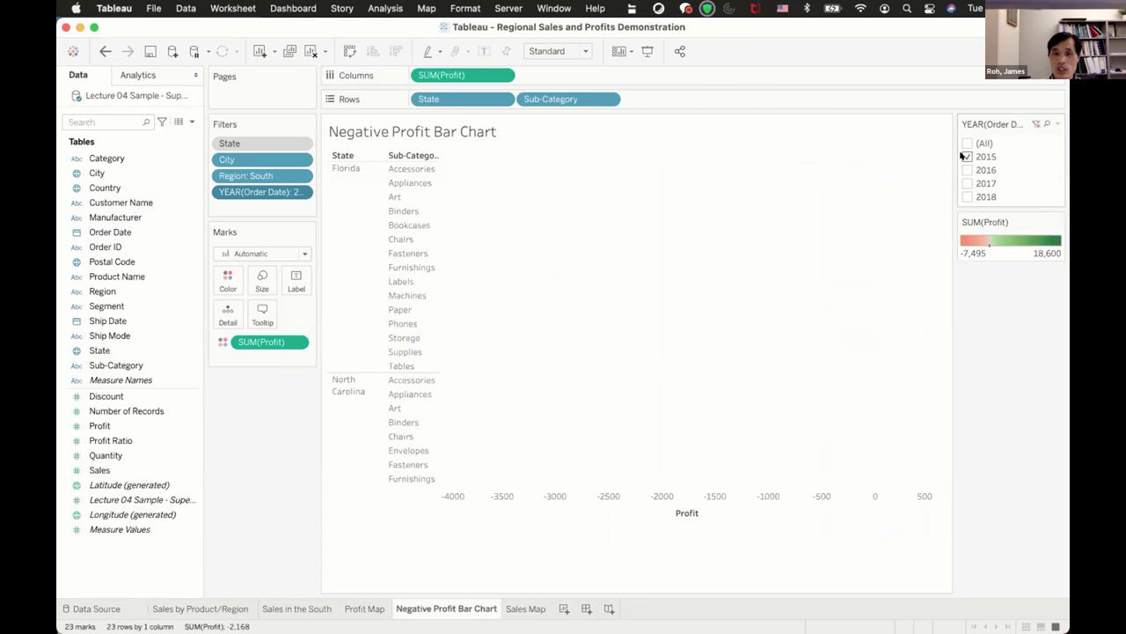
click(965, 197)
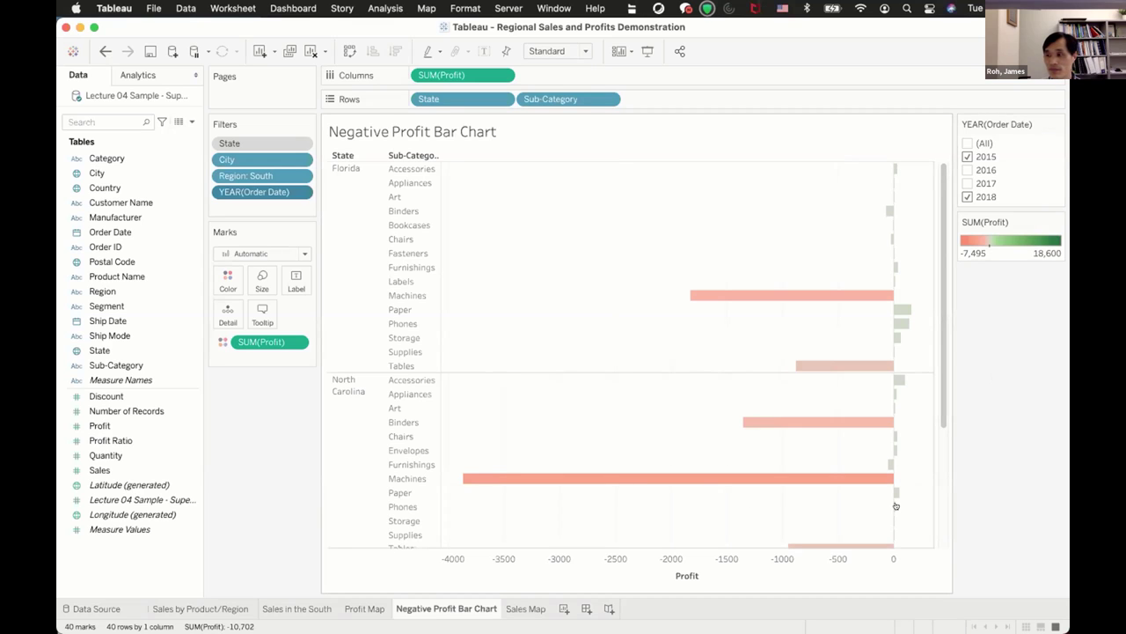
mouse_move(887, 506)
scroll(711, 481, down, 5)
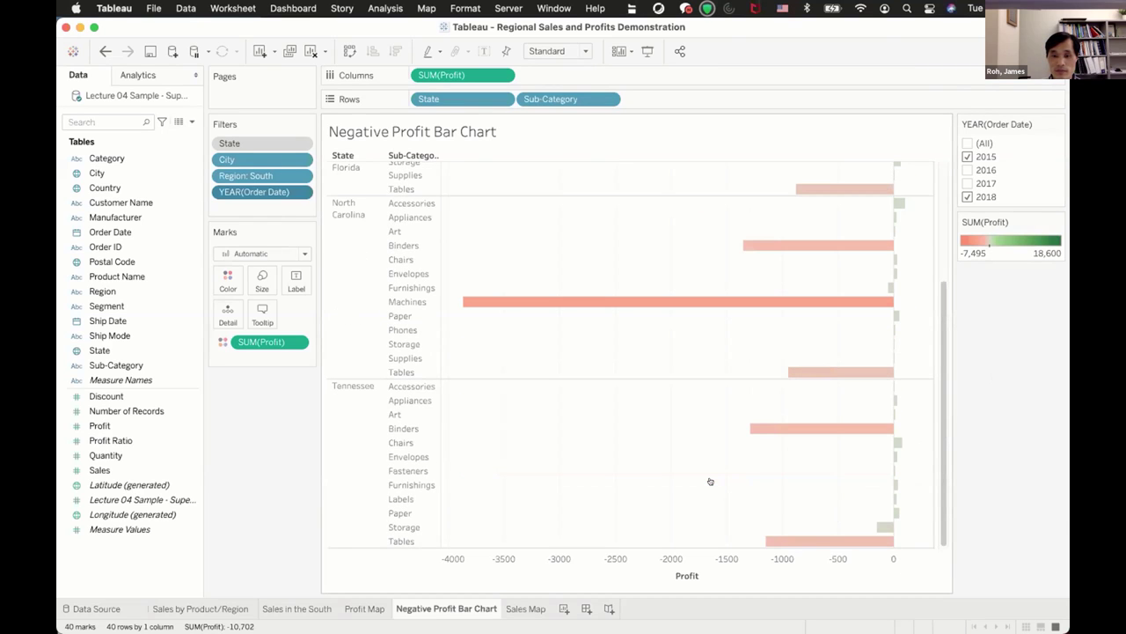
scroll(711, 481, up, 5)
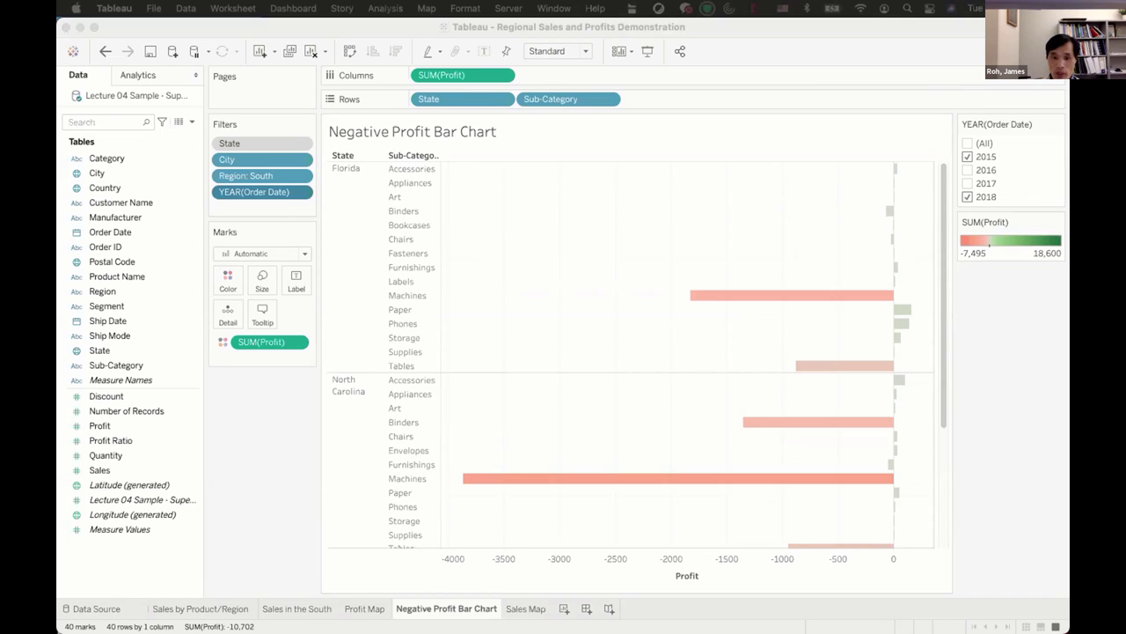
Add a Sub-Category filter with all sub-categories included to the Profit Map worksheet
click(357, 608)
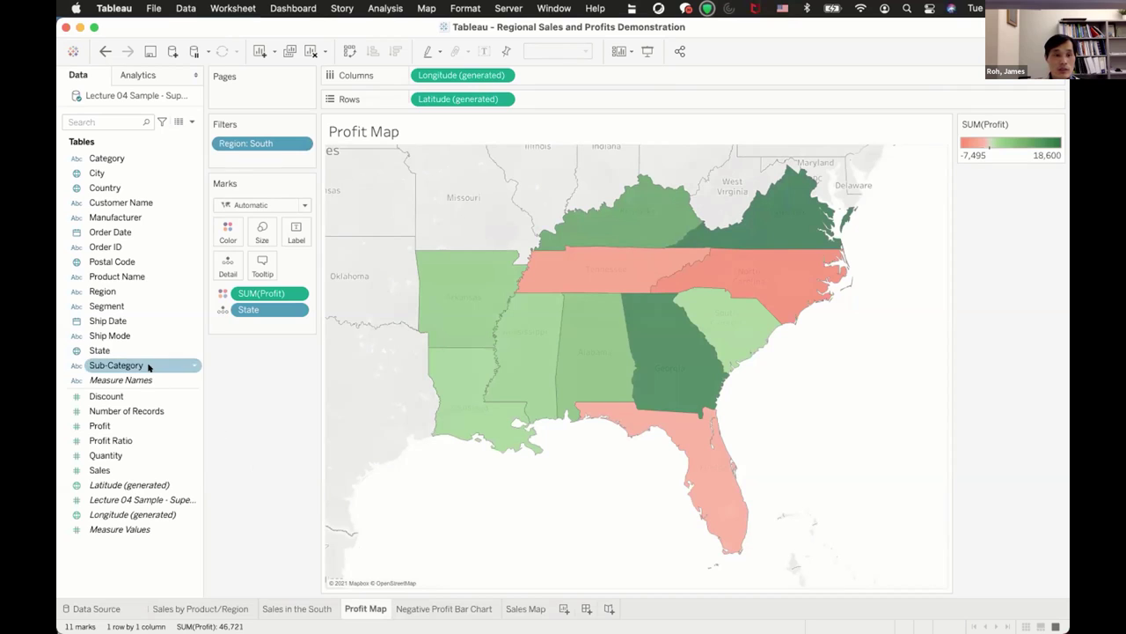
drag(117, 366, 244, 163)
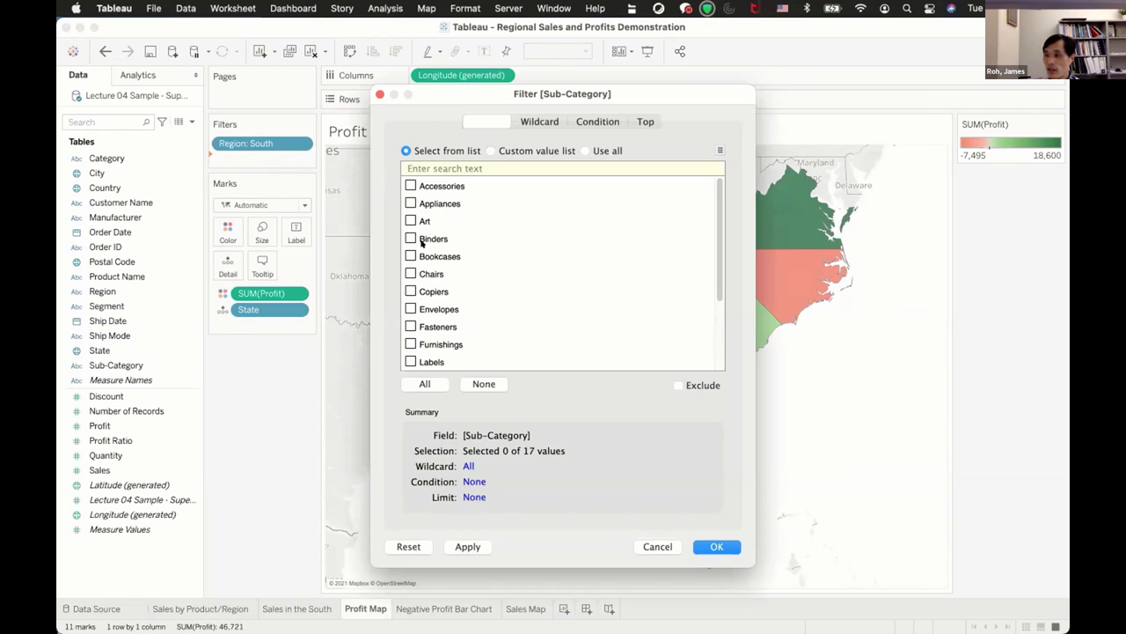
click(421, 381)
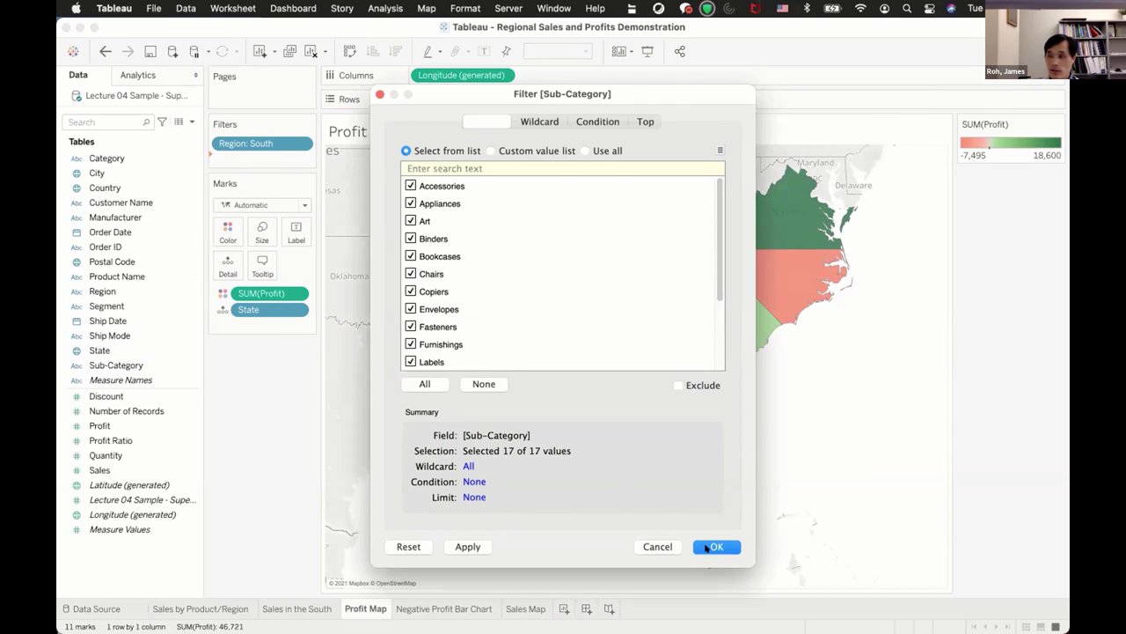
click(711, 546)
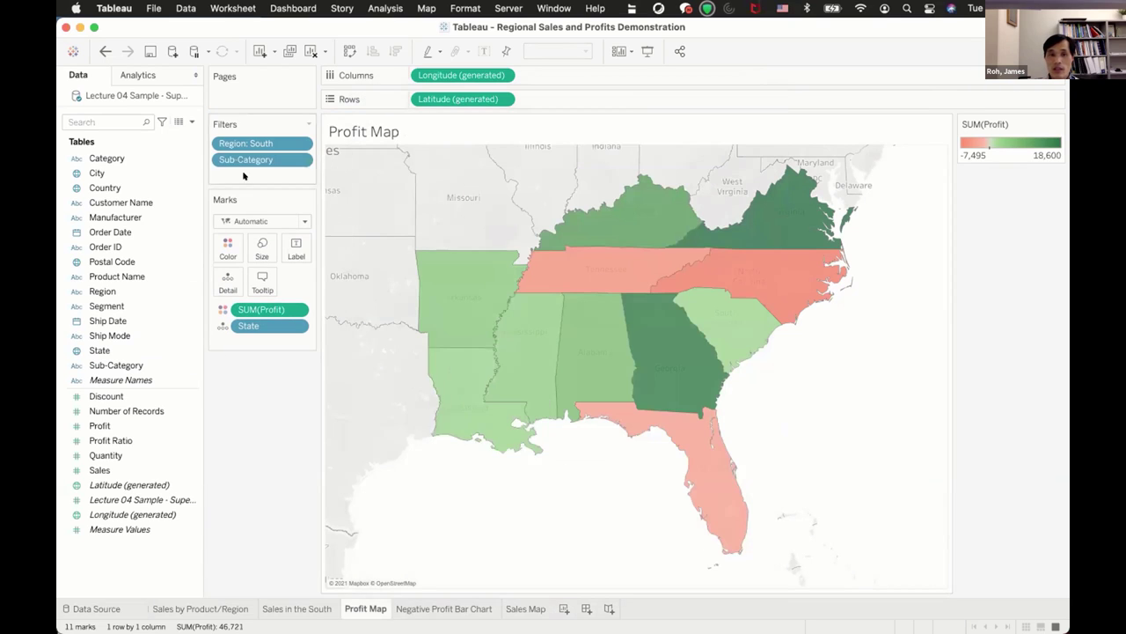
Show the Sub-Category filter beside the Profit Map and look over the state profits
right_click(278, 156)
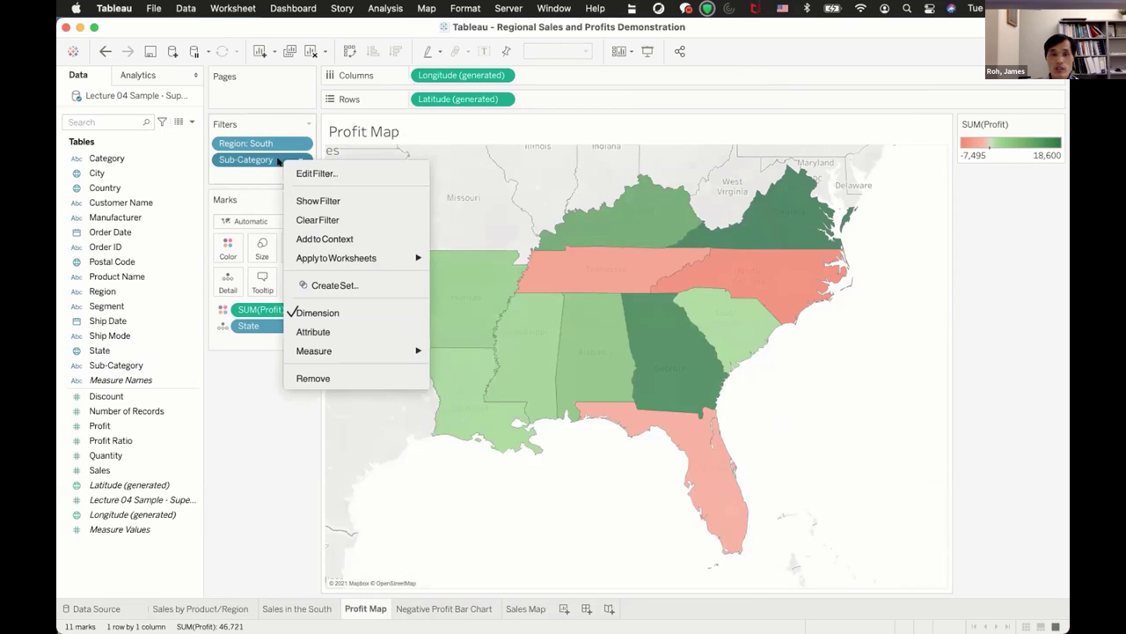
click(299, 199)
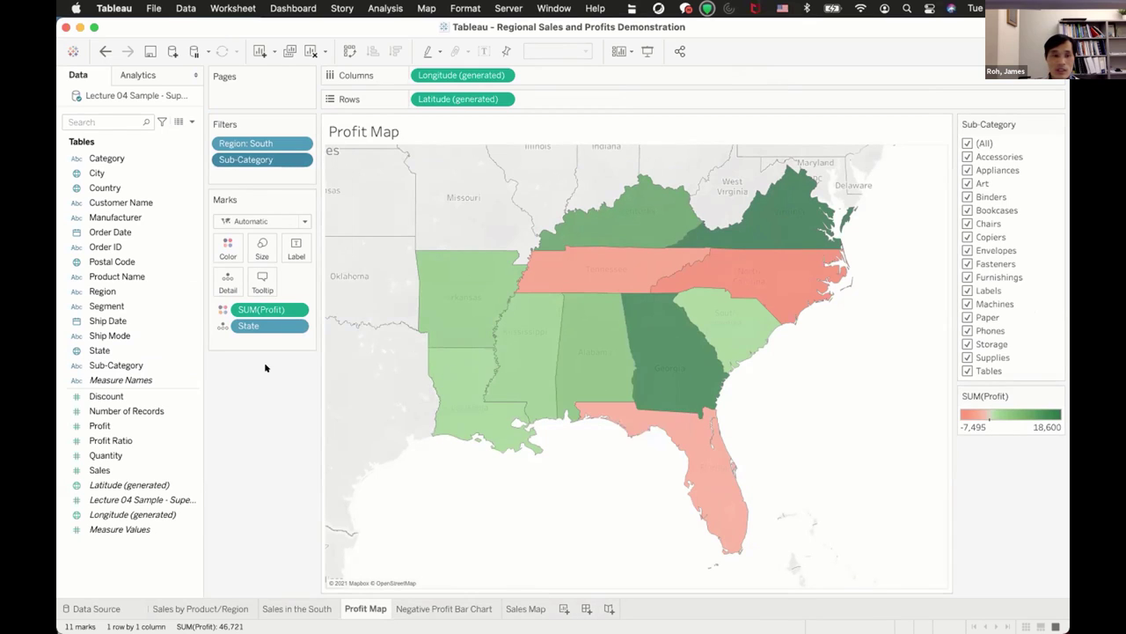
click(130, 339)
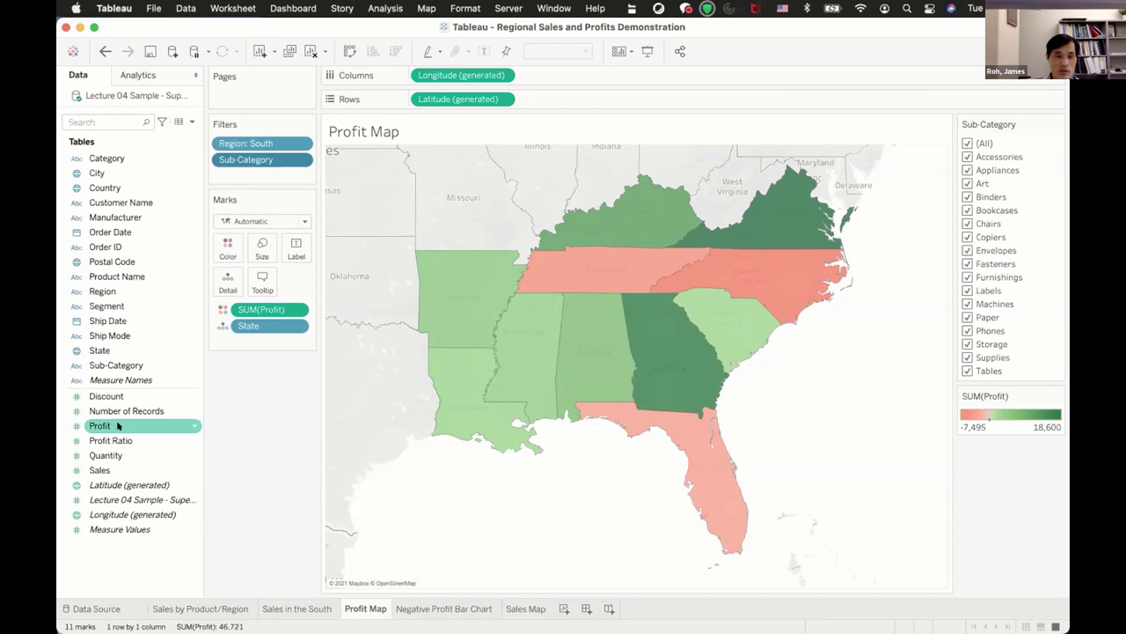
mouse_move(774, 270)
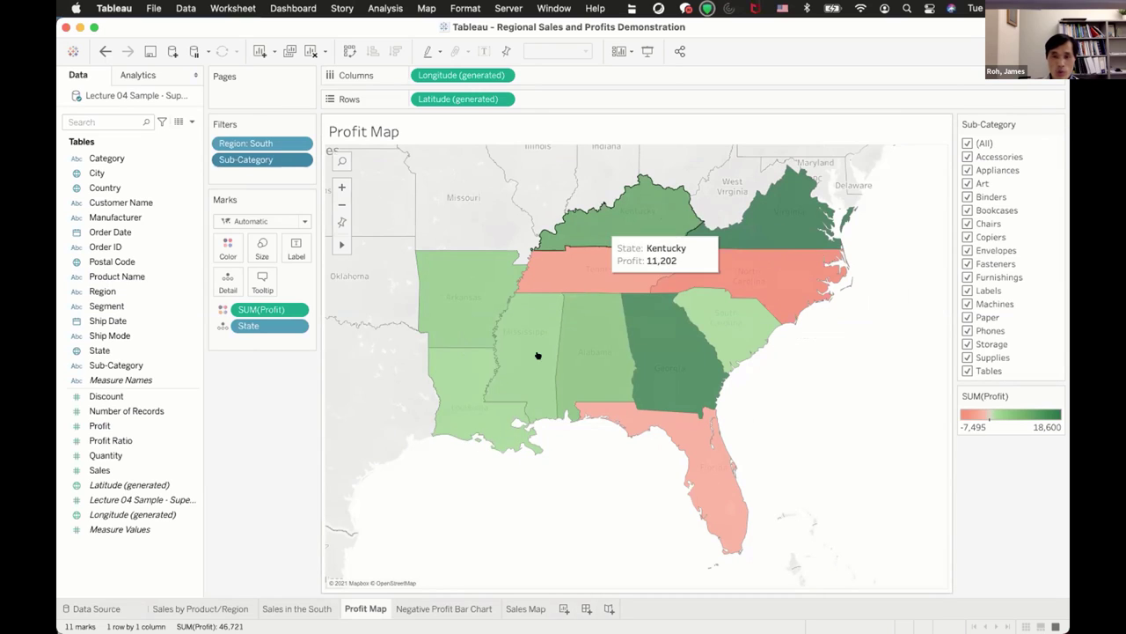
Label each state on the map with its Profit and Profit Ratio, and examine the values state by state
click(98, 425)
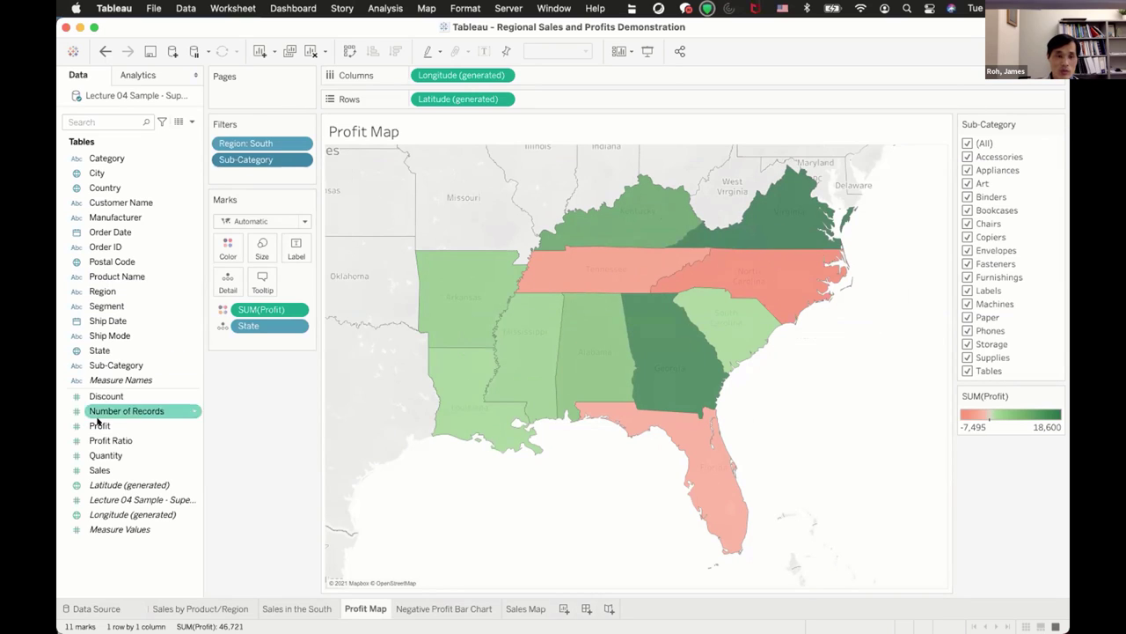
drag(98, 422, 292, 252)
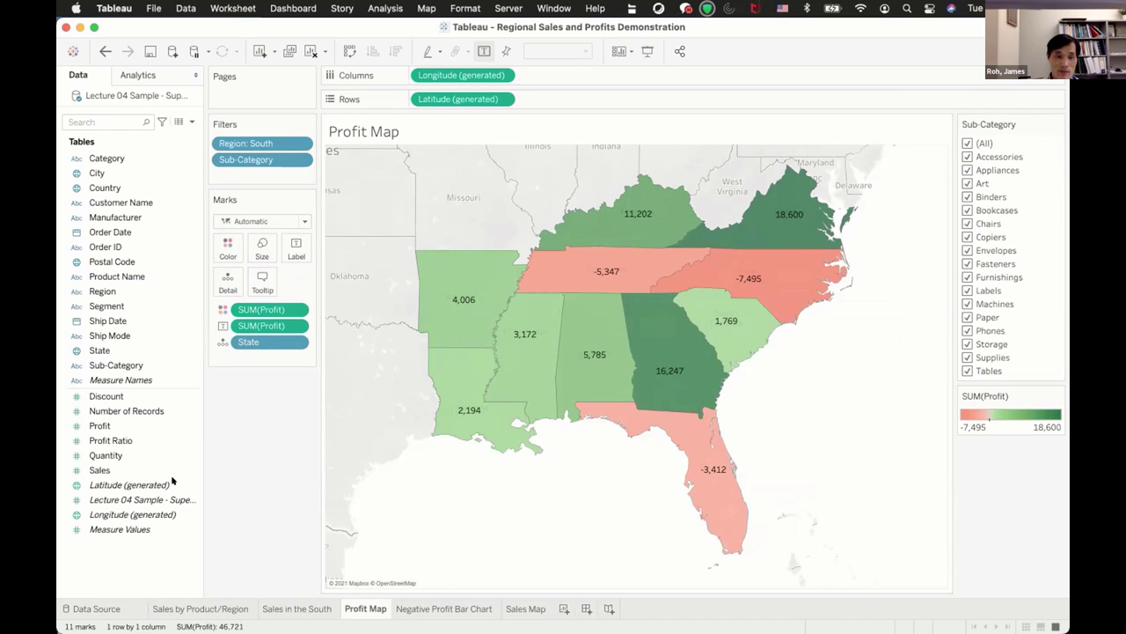
drag(106, 438, 297, 255)
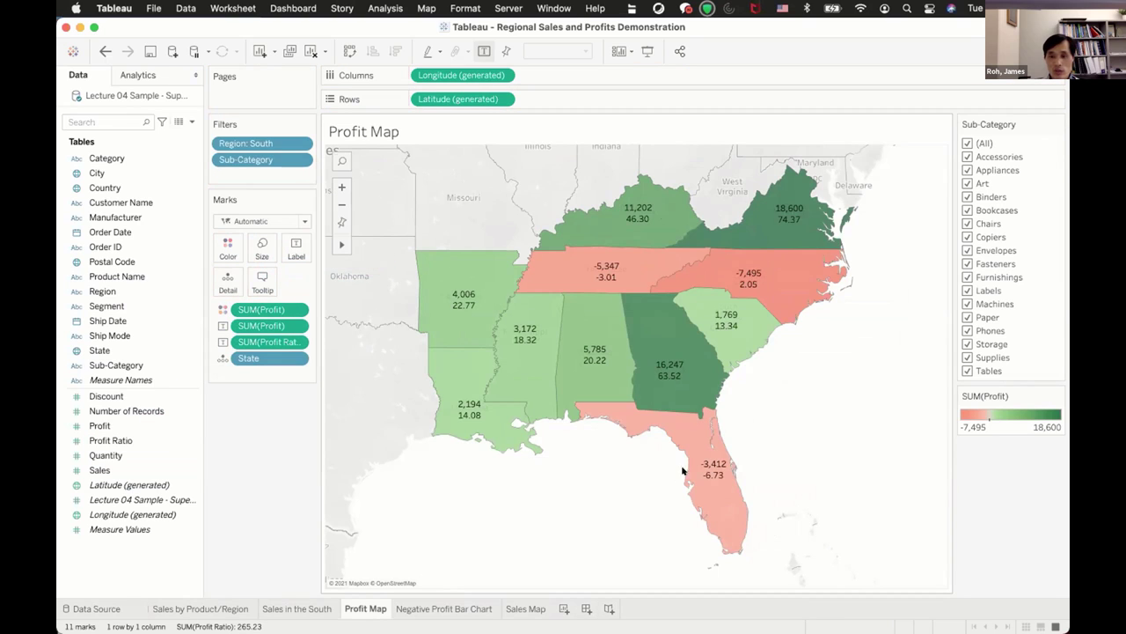
mouse_move(643, 405)
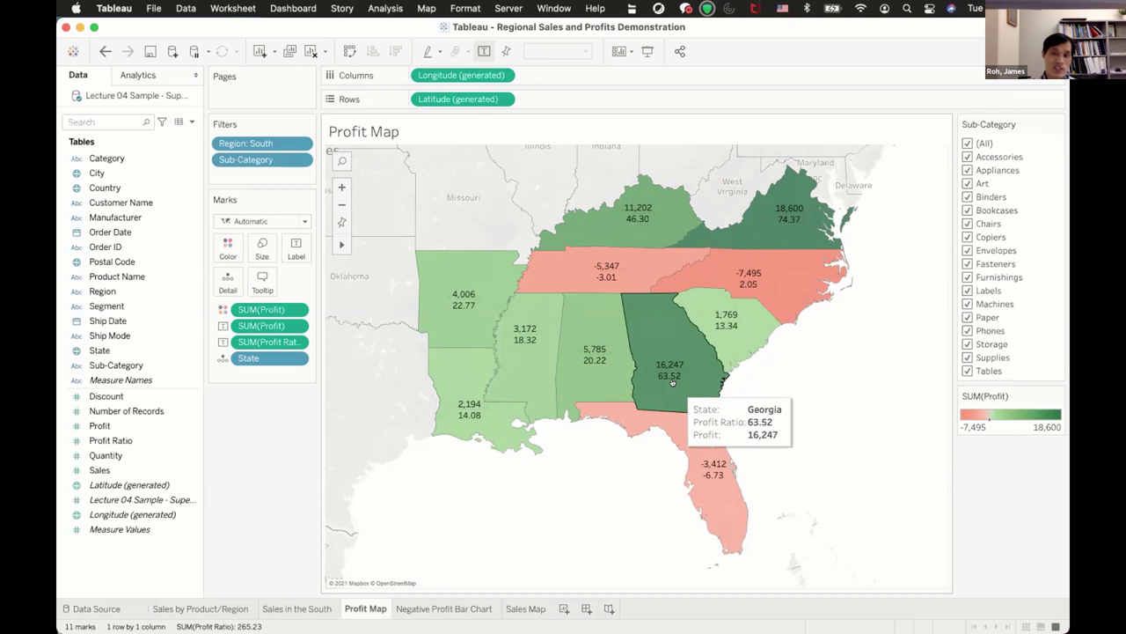
mouse_move(753, 220)
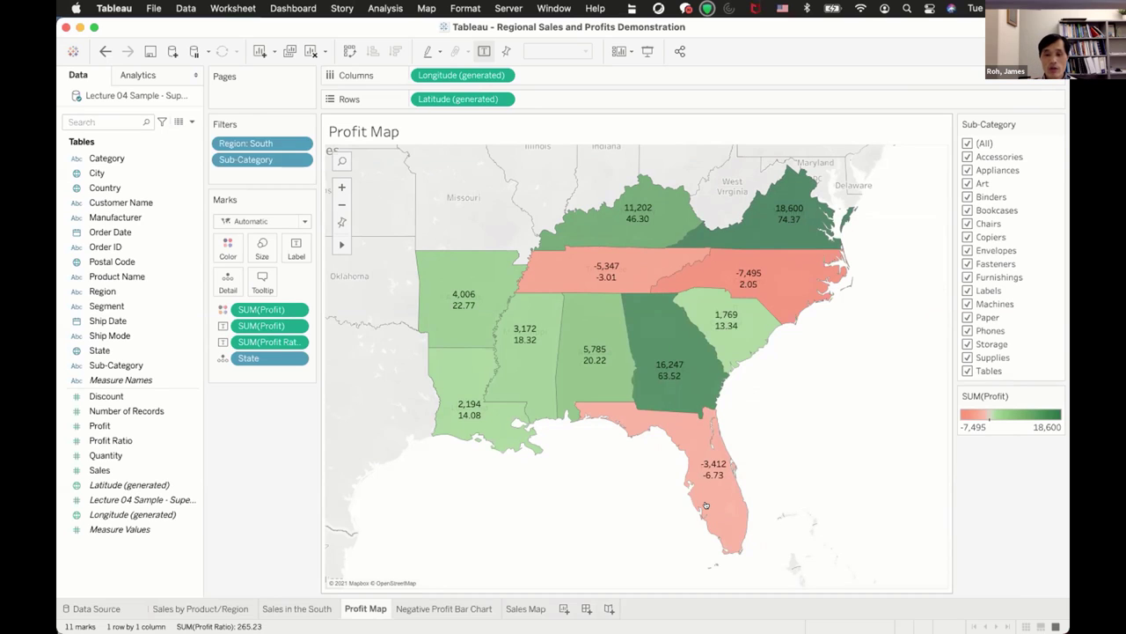
mouse_move(706, 505)
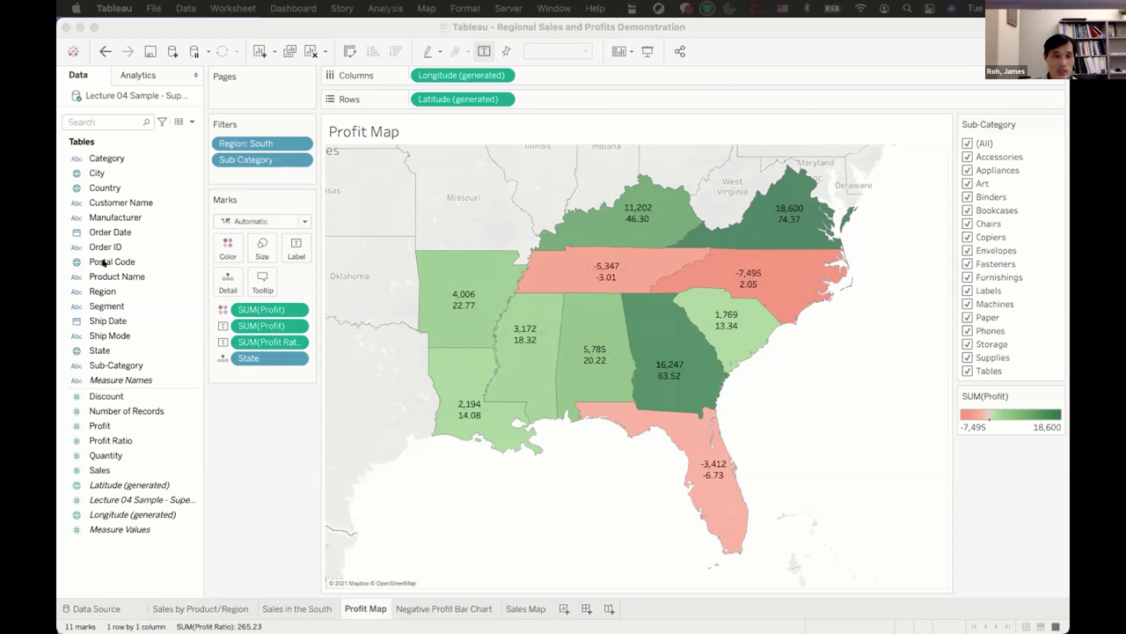
Filter the map by years of Order Date with all years included, and show that filter beside the map
drag(104, 228, 232, 168)
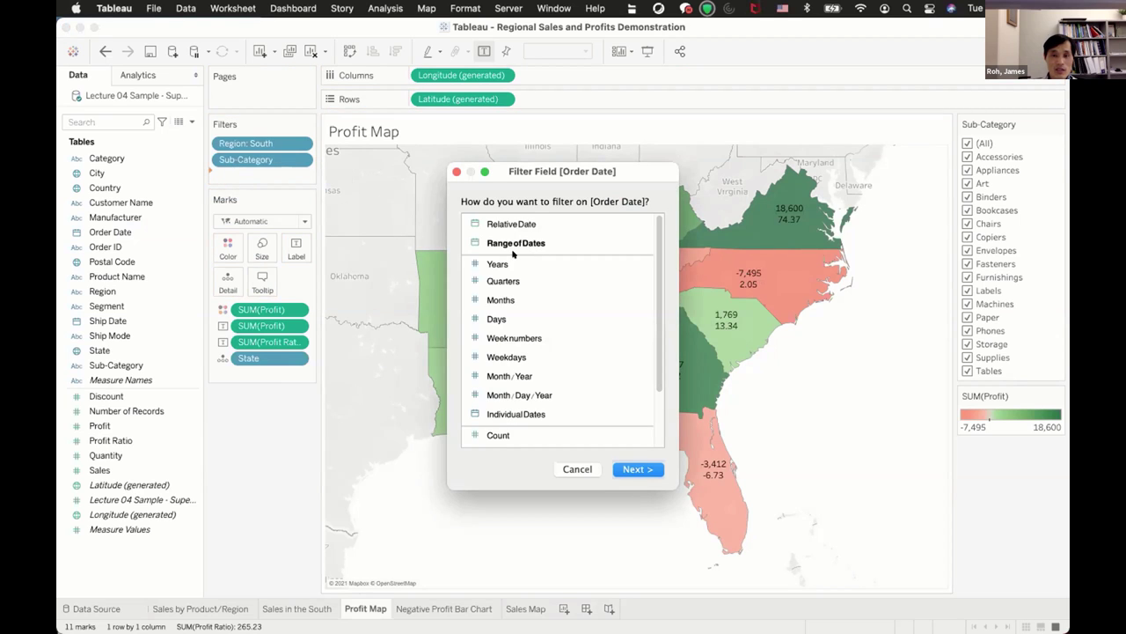
key(Escape)
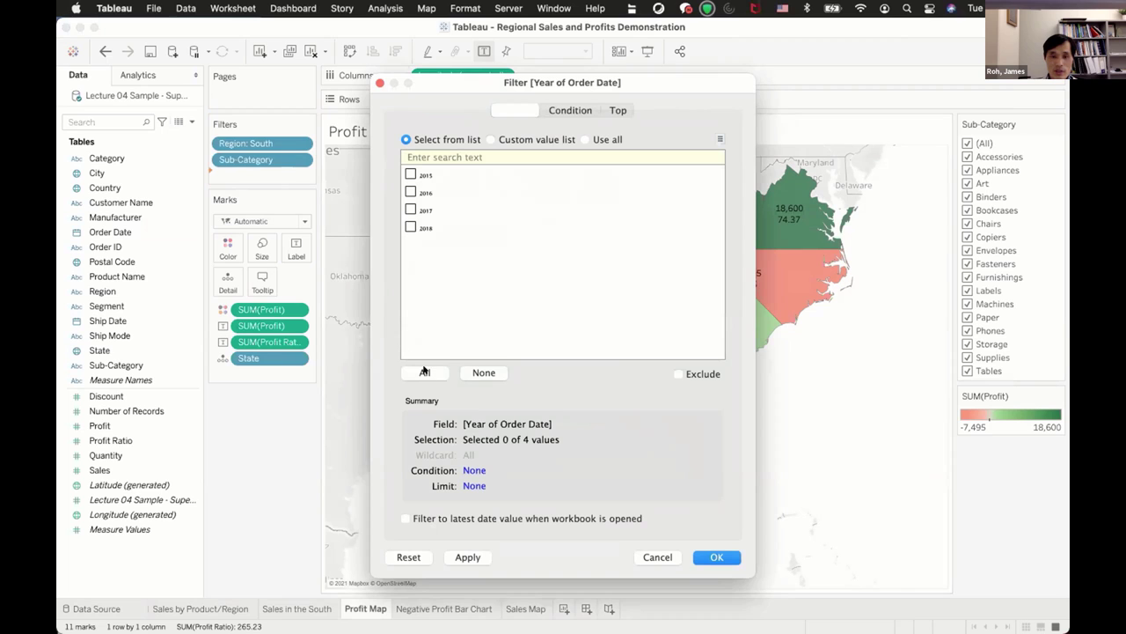
click(426, 372)
click(713, 552)
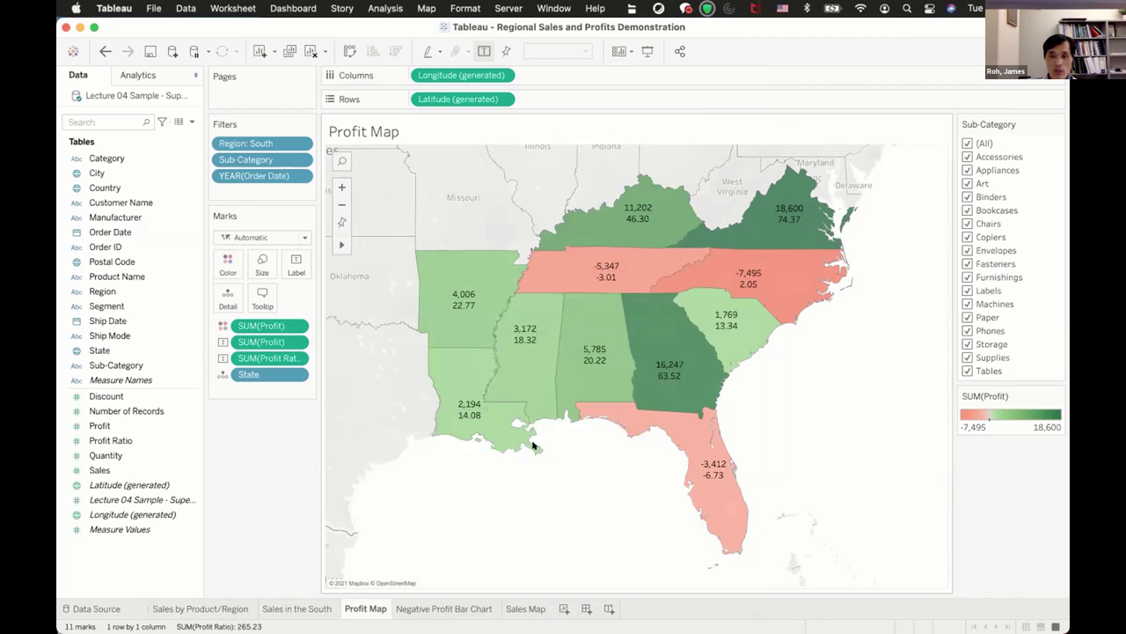
right_click(260, 173)
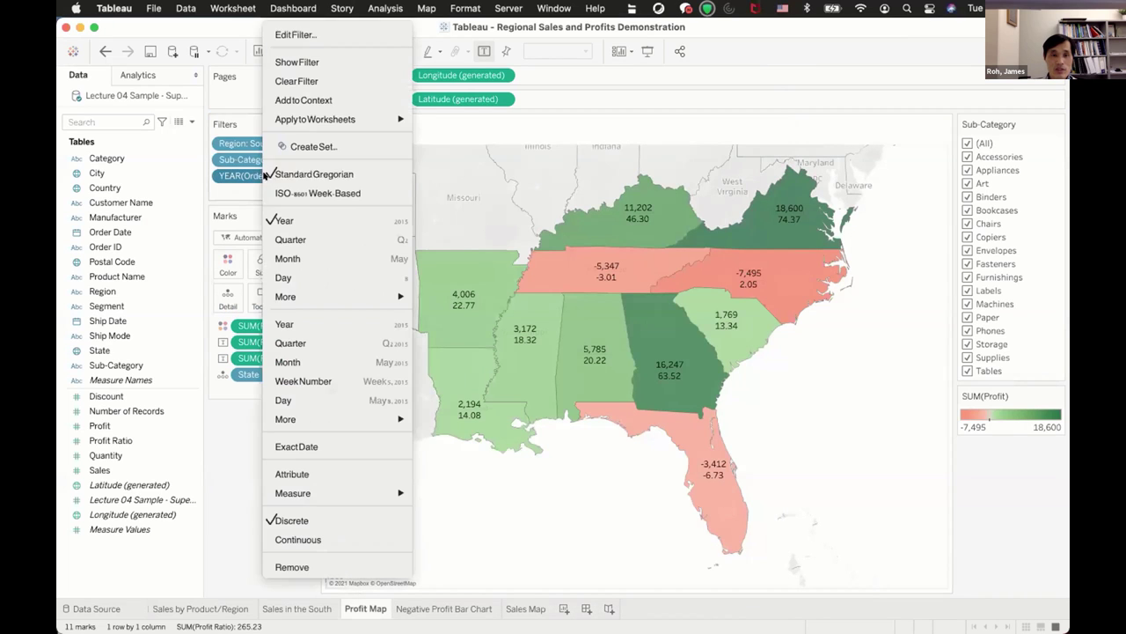
click(323, 62)
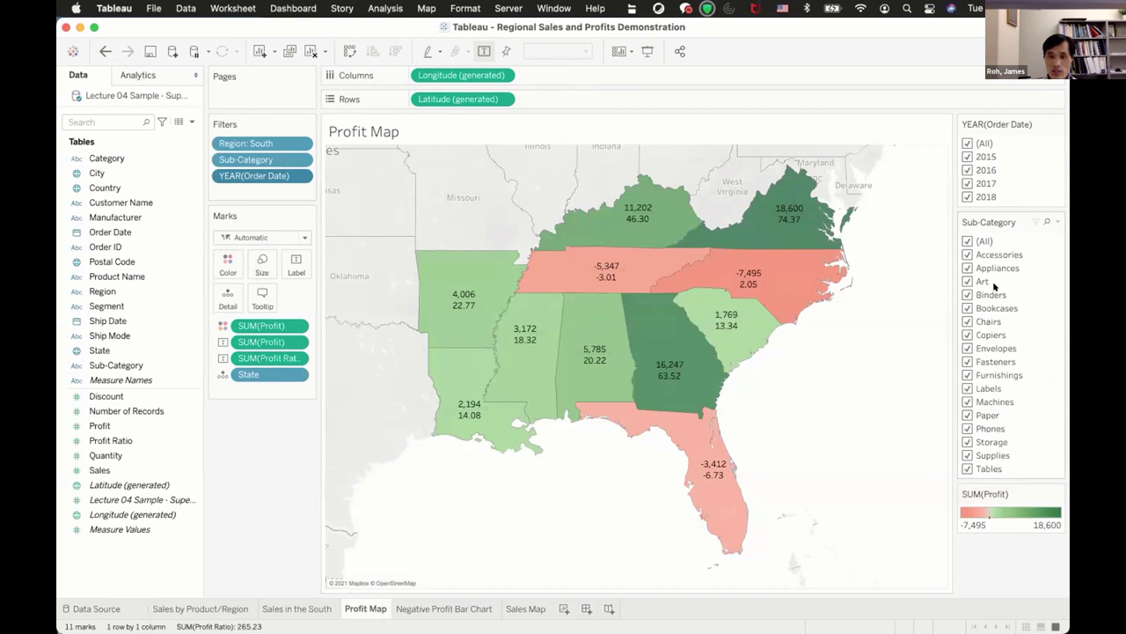
Restrict the map to one order year at a time, from 2015 through 2018, and compare the state profits
click(967, 143)
click(967, 156)
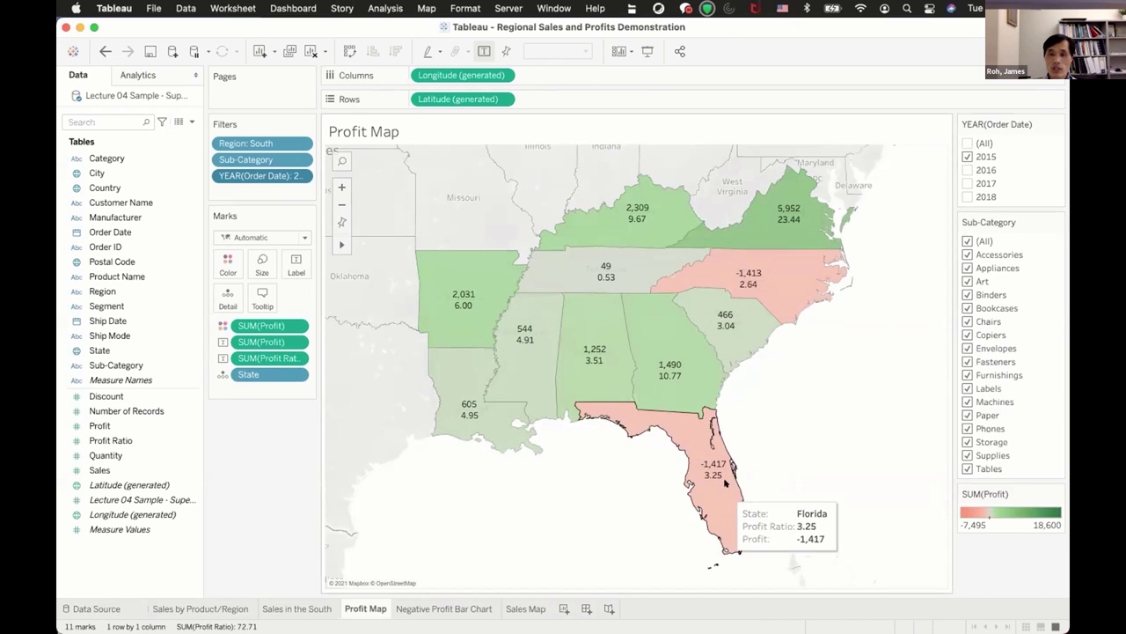
mouse_move(581, 280)
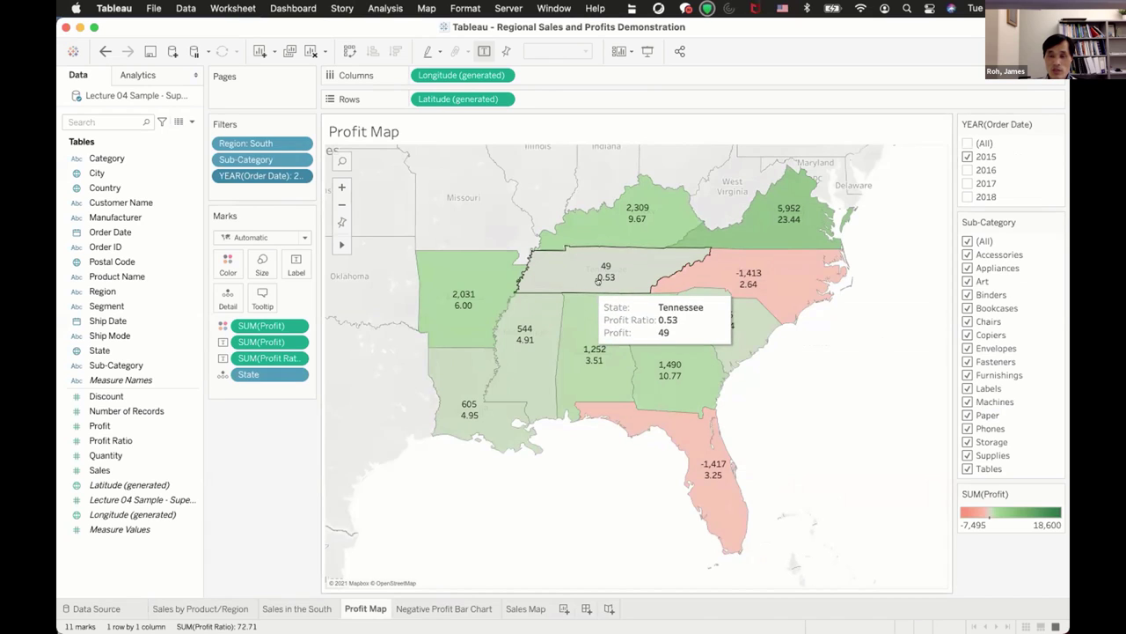
click(966, 156)
click(966, 168)
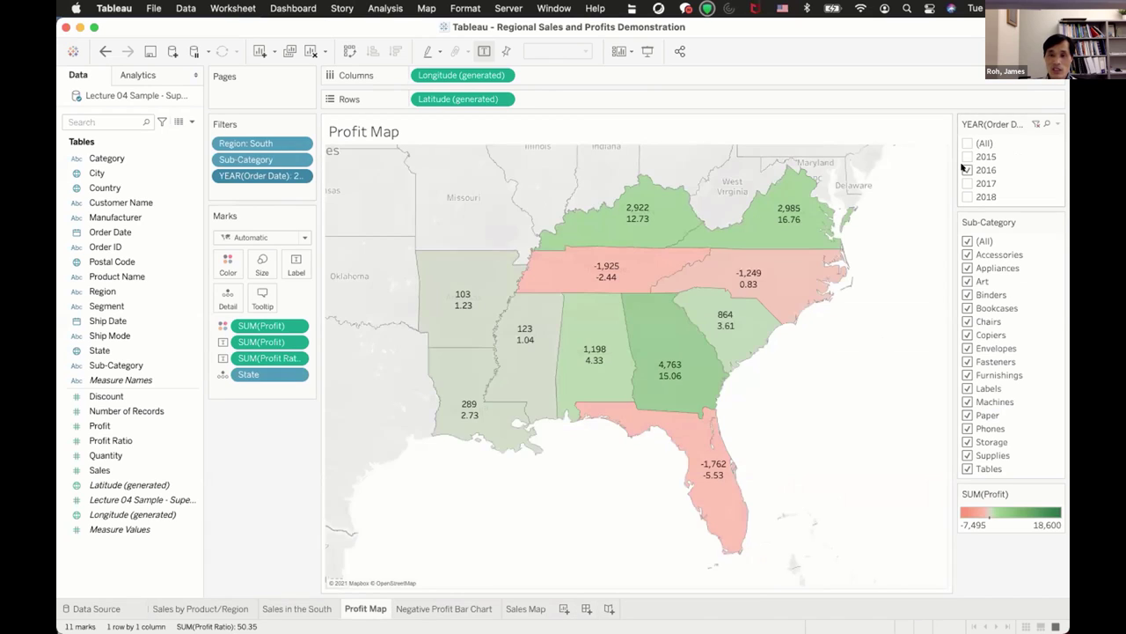
click(966, 169)
click(966, 183)
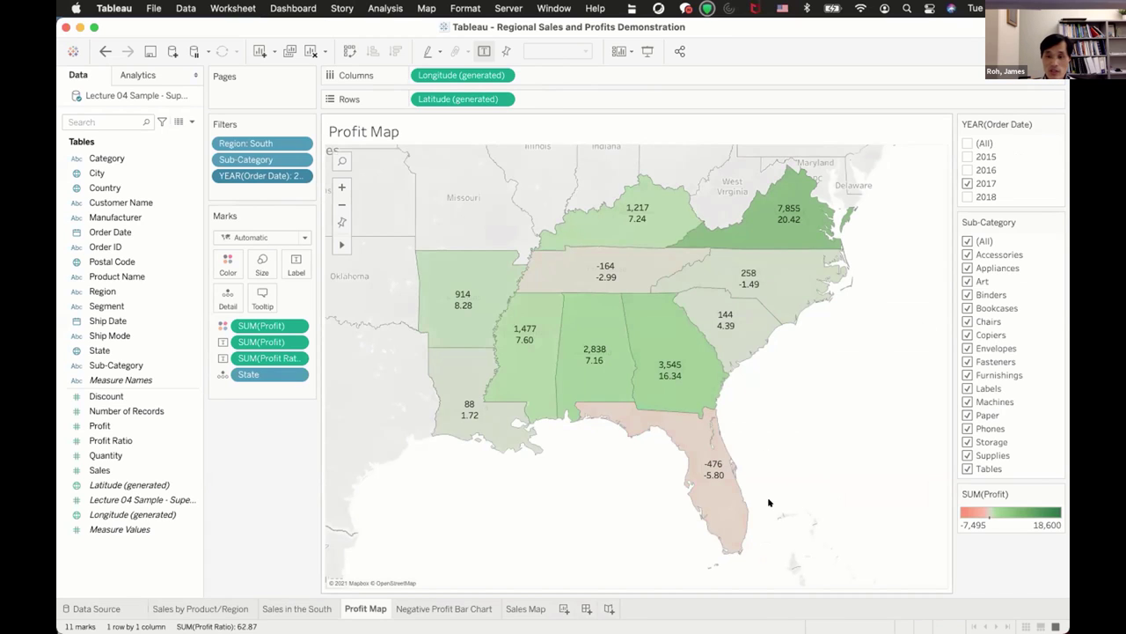
click(967, 183)
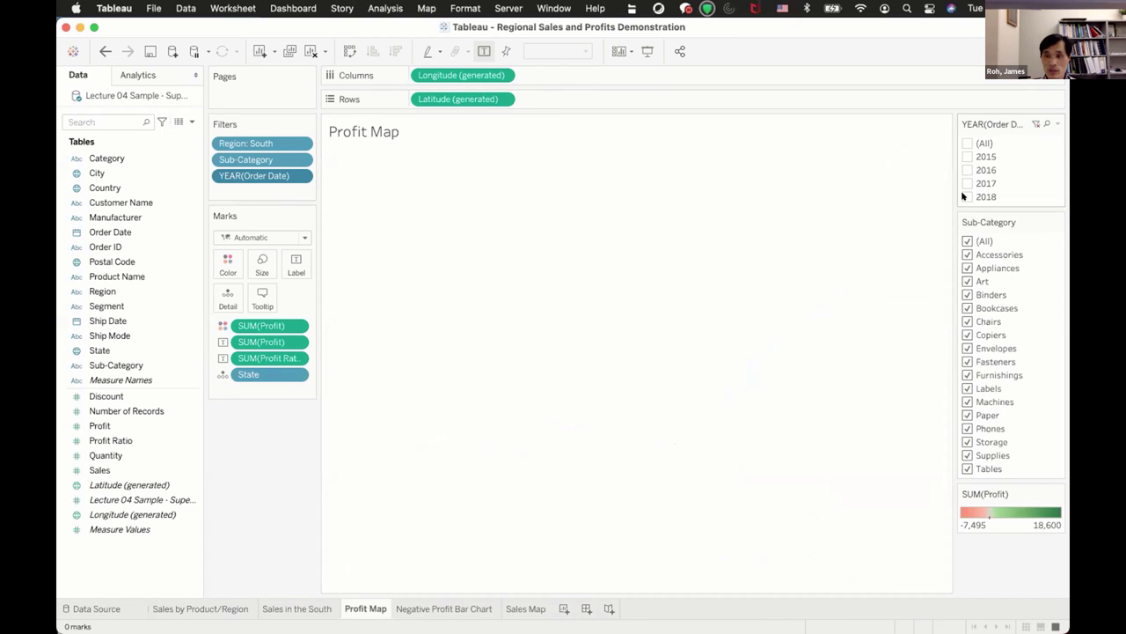
click(967, 197)
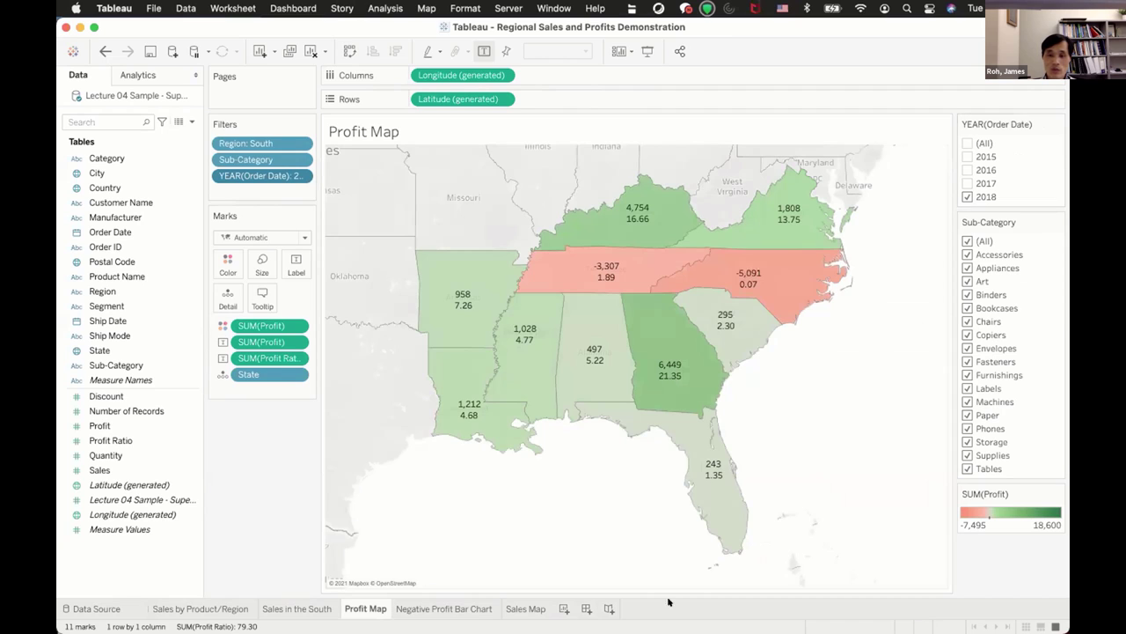
mouse_move(789, 483)
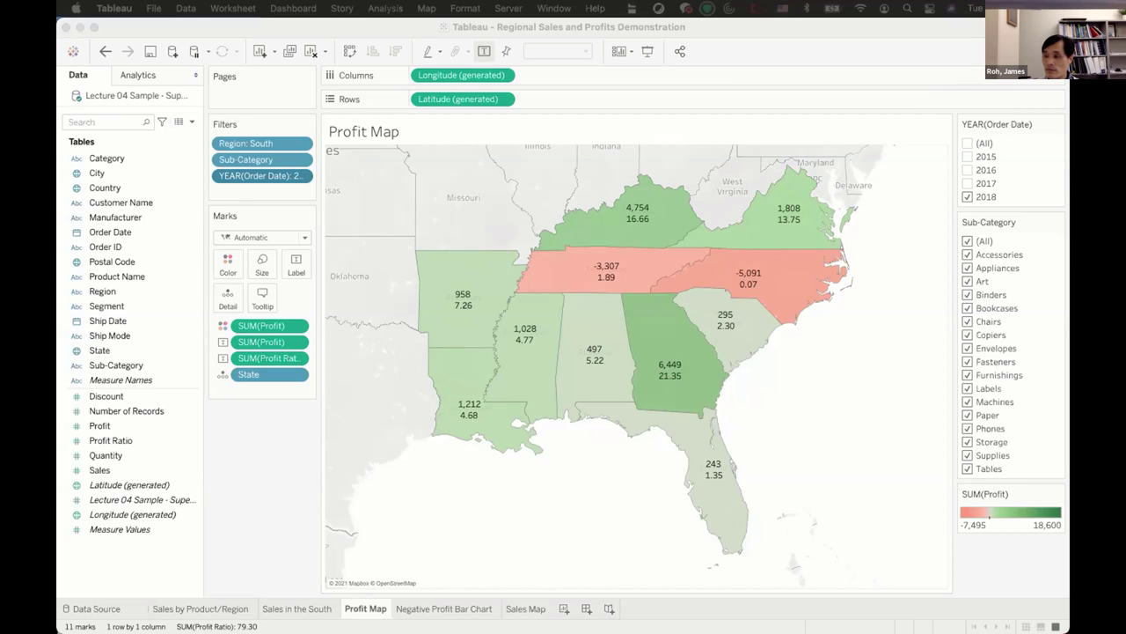
Limit the sub-categories to Tables only and switch the order year to 2017, followed by 2016
click(966, 240)
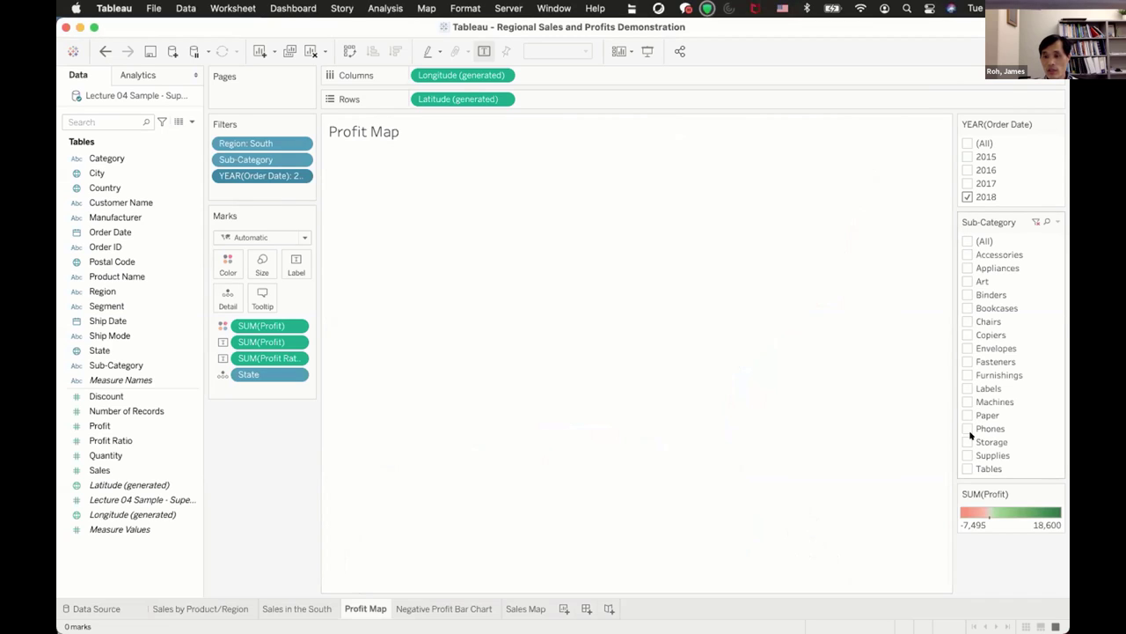
click(967, 468)
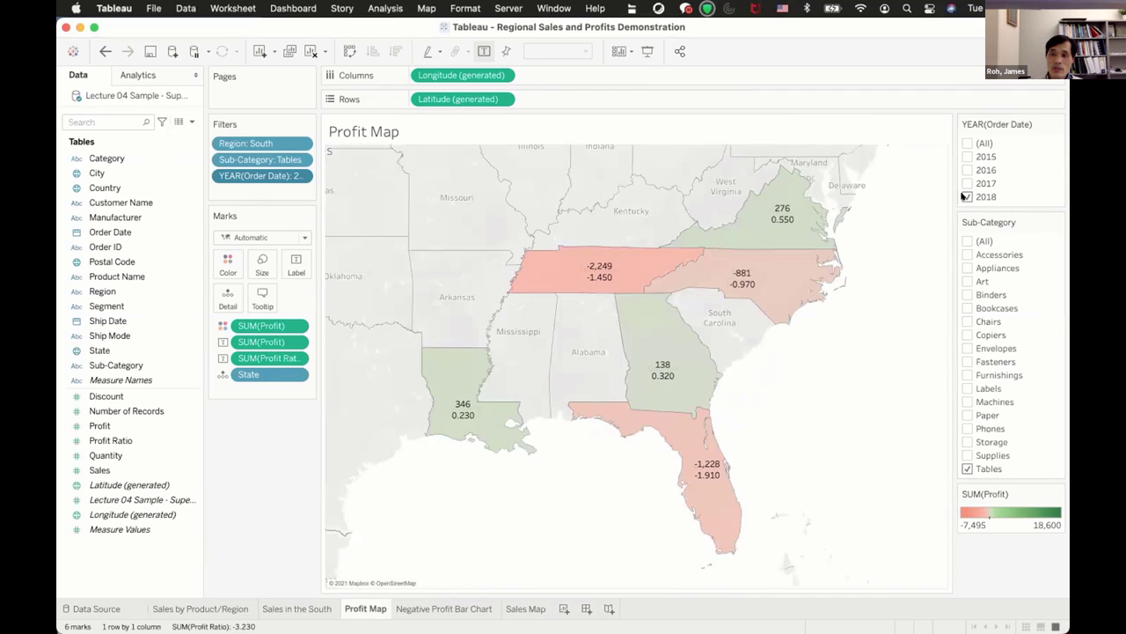
click(967, 196)
click(967, 183)
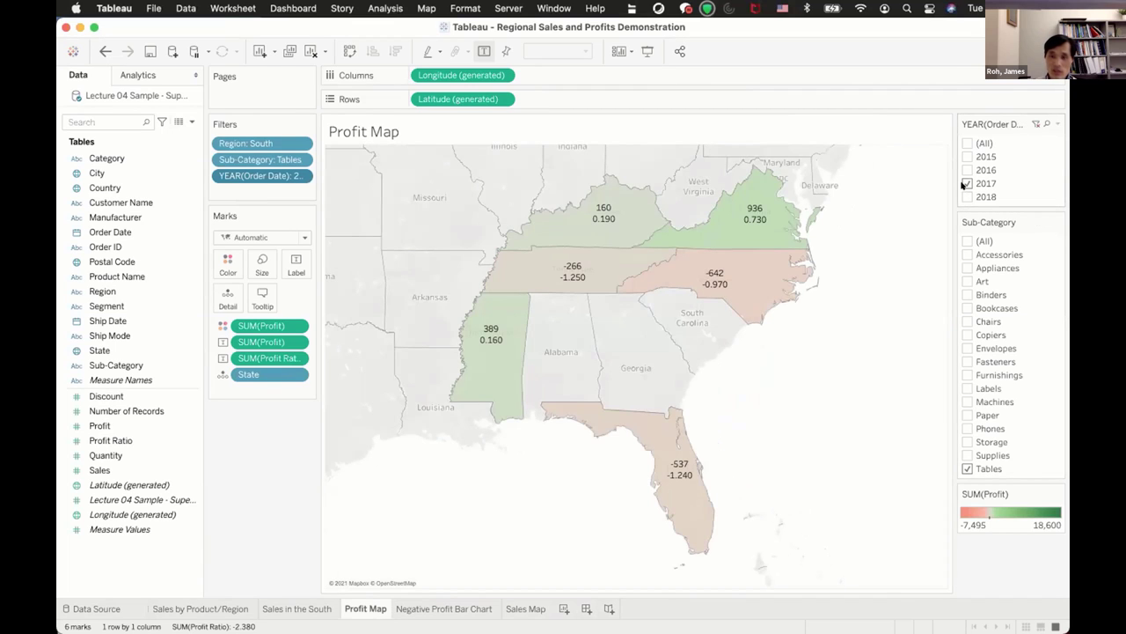
click(966, 183)
click(966, 169)
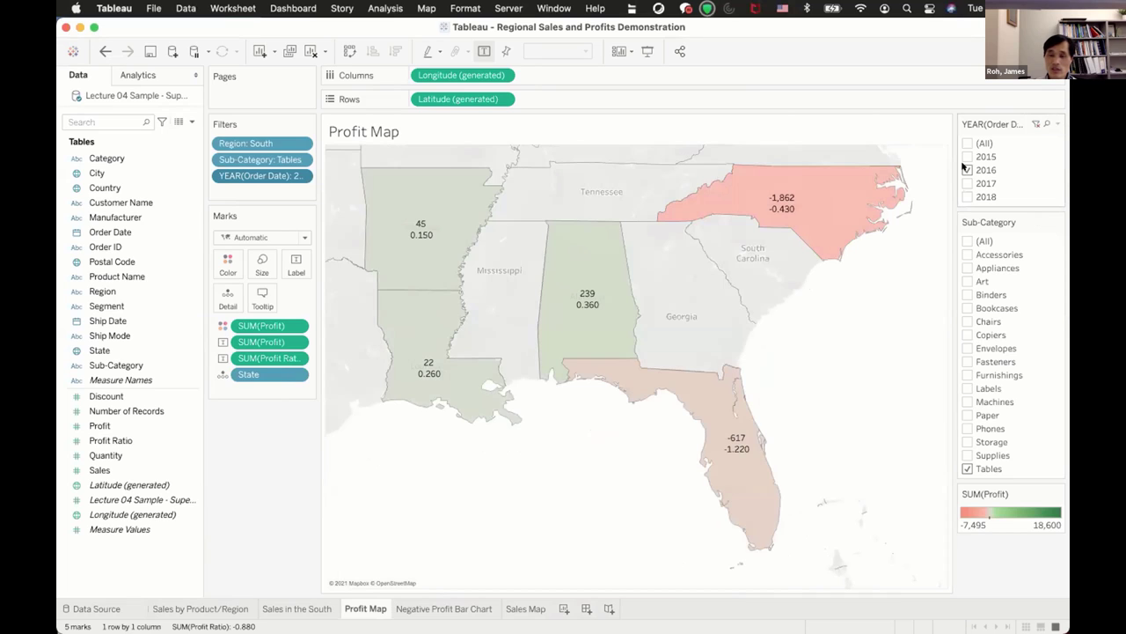